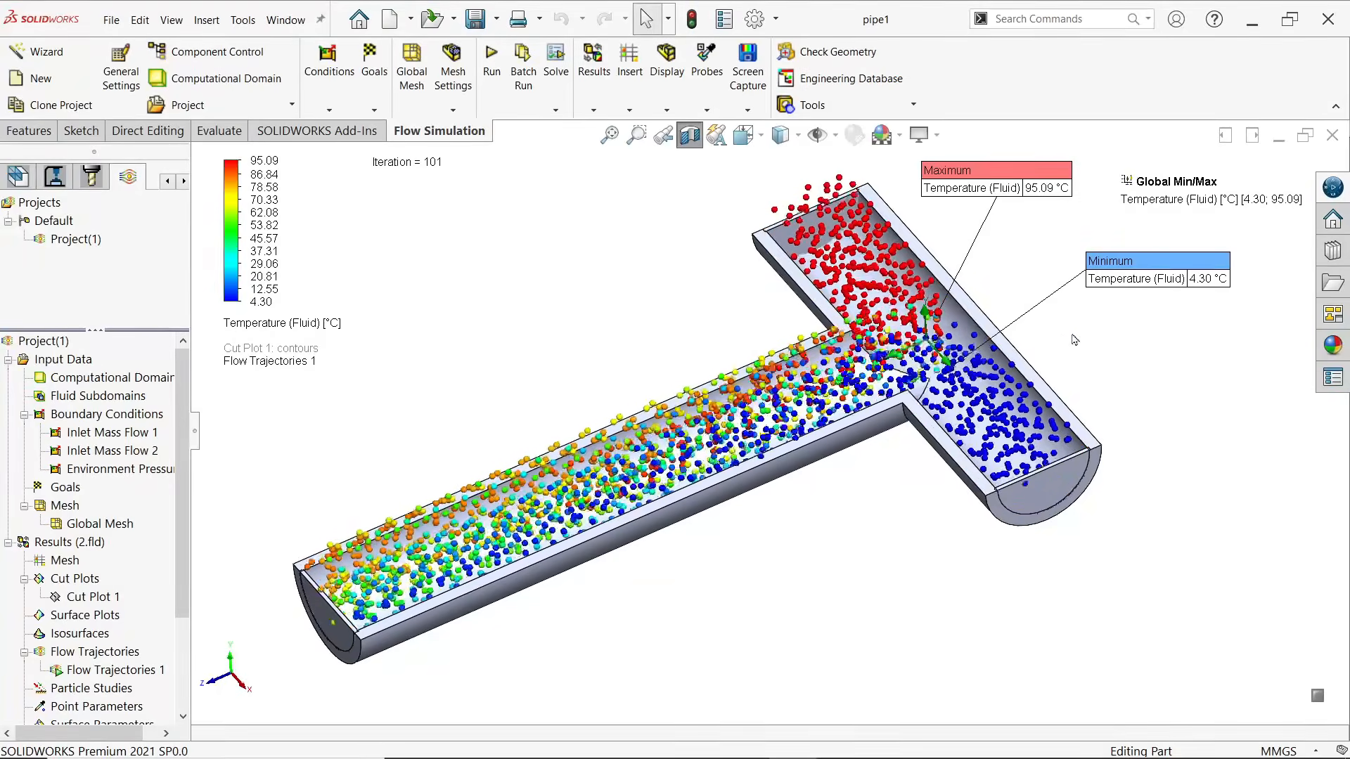
Move the maximum and minimum temperature callouts farther outward and stop the Flow Trajectories 1 animation
{"action": "left_click_drag", "start_coordinate": [1127, 262], "coordinate": [1147, 270]}
{"action": "left_click_drag", "start_coordinate": [989, 178], "coordinate": [1015, 179]}
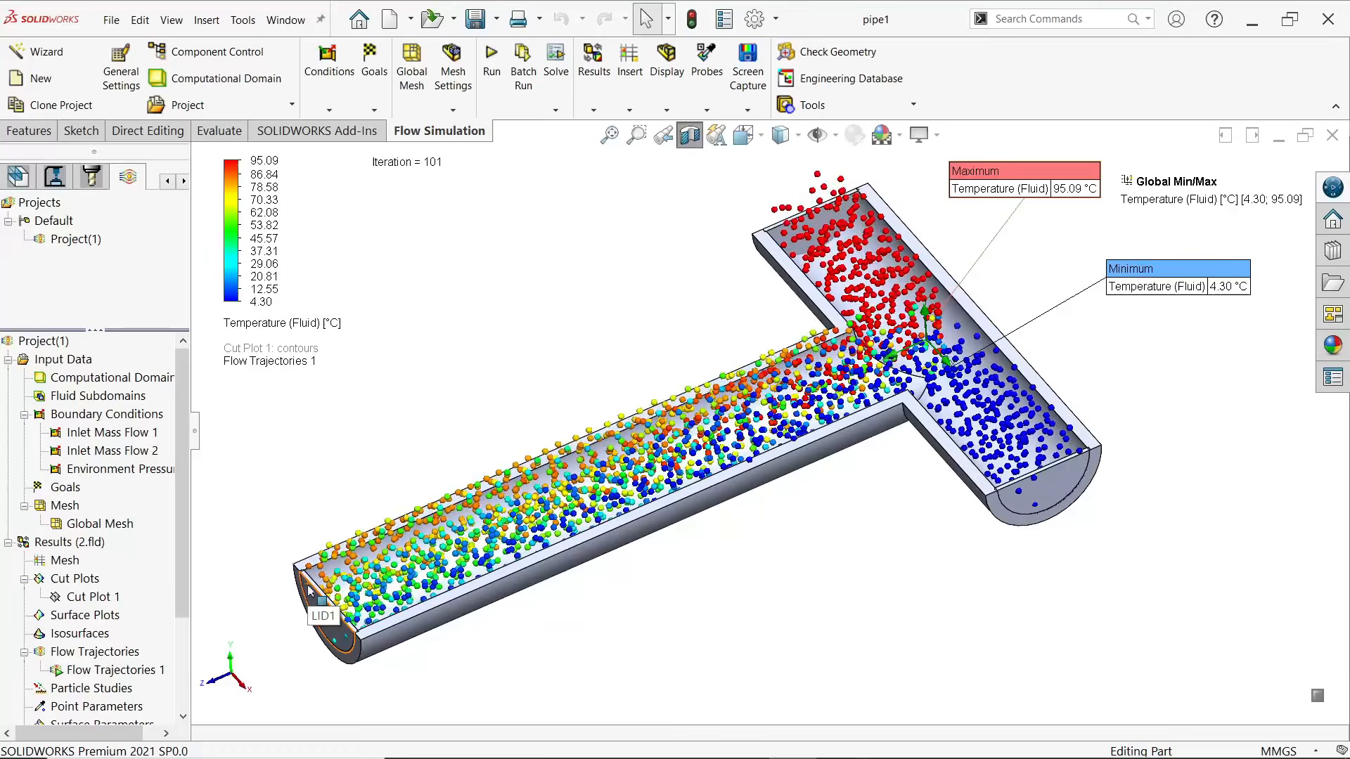
{"action": "right_click", "coordinate": [78, 673]}
{"action": "left_click", "coordinate": [116, 518]}
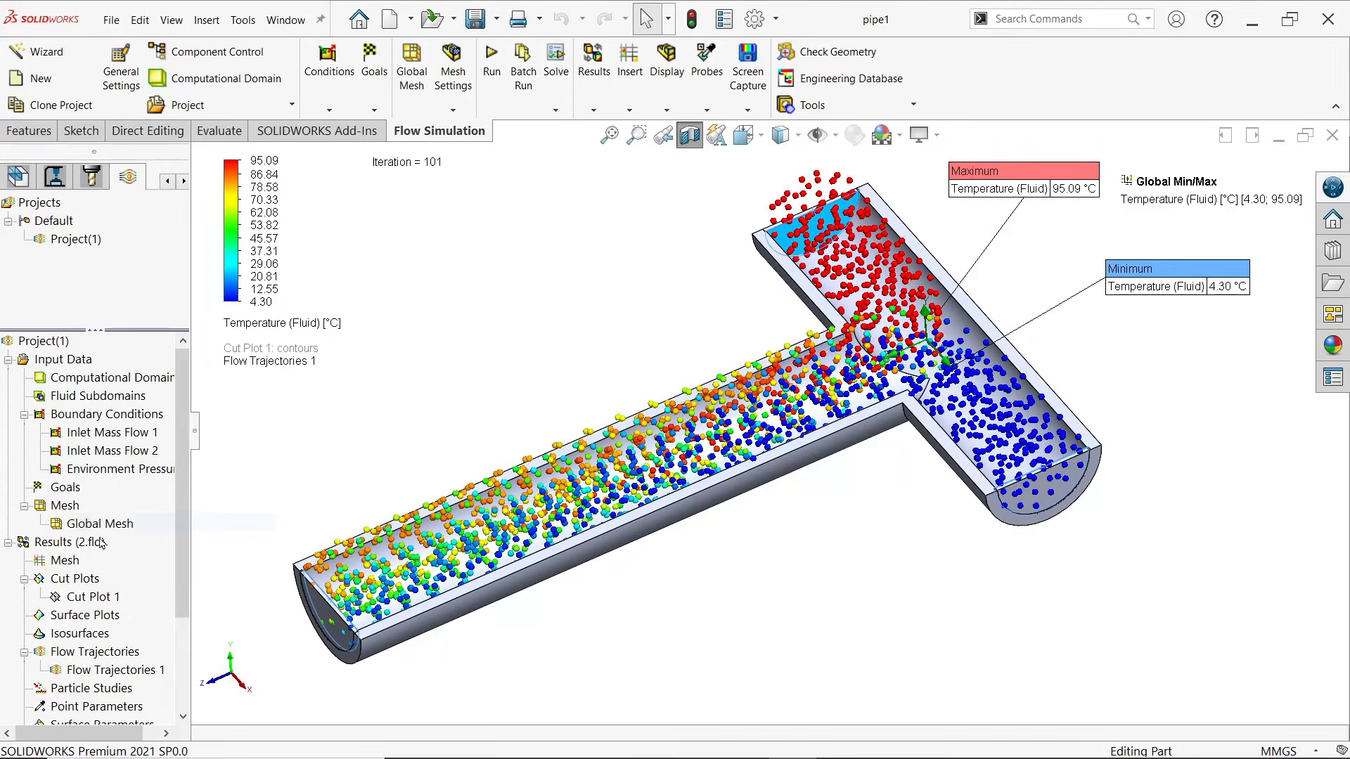
Show Cut Plot 1 on the pipe and hide Flow Trajectories 1 so only the temperature contours remain
{"action": "right_click", "coordinate": [77, 603]}
{"action": "left_click", "coordinate": [139, 412]}
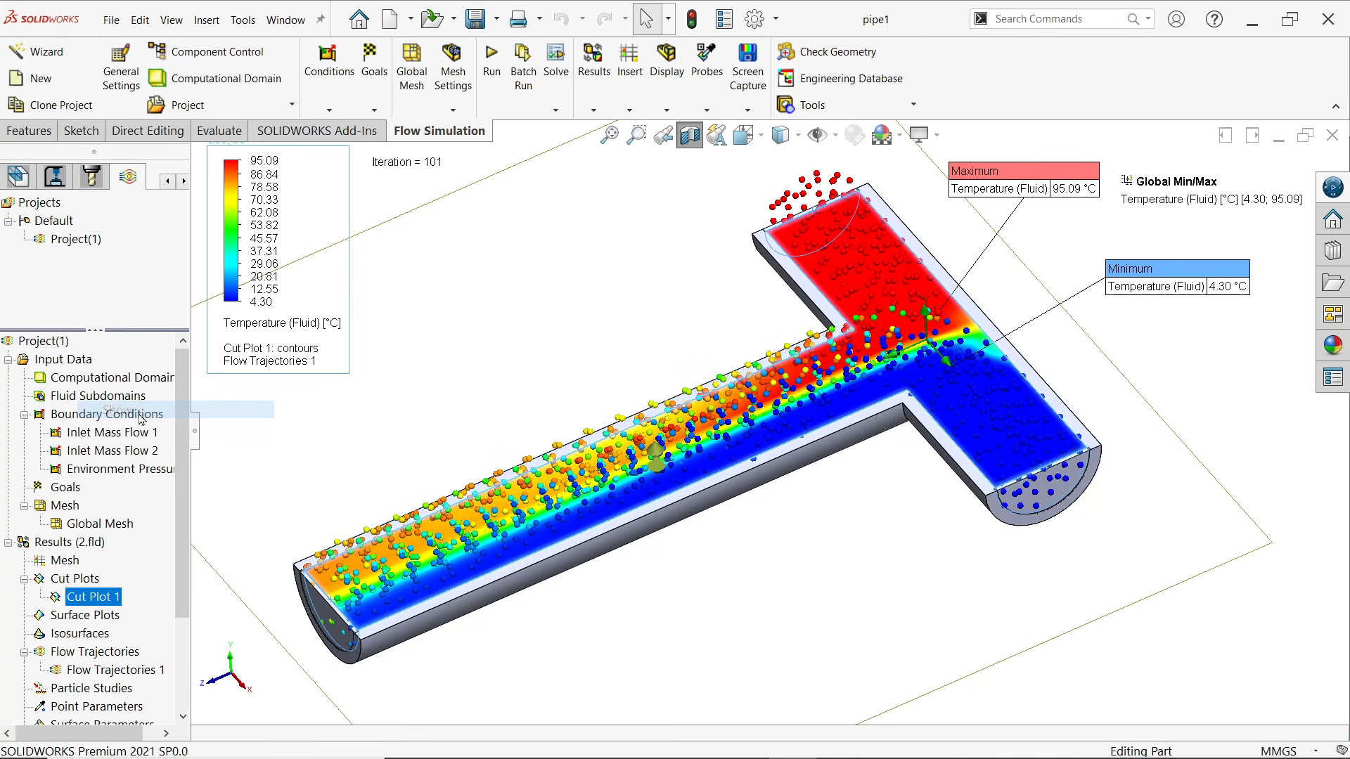
{"action": "left_click", "coordinate": [325, 464]}
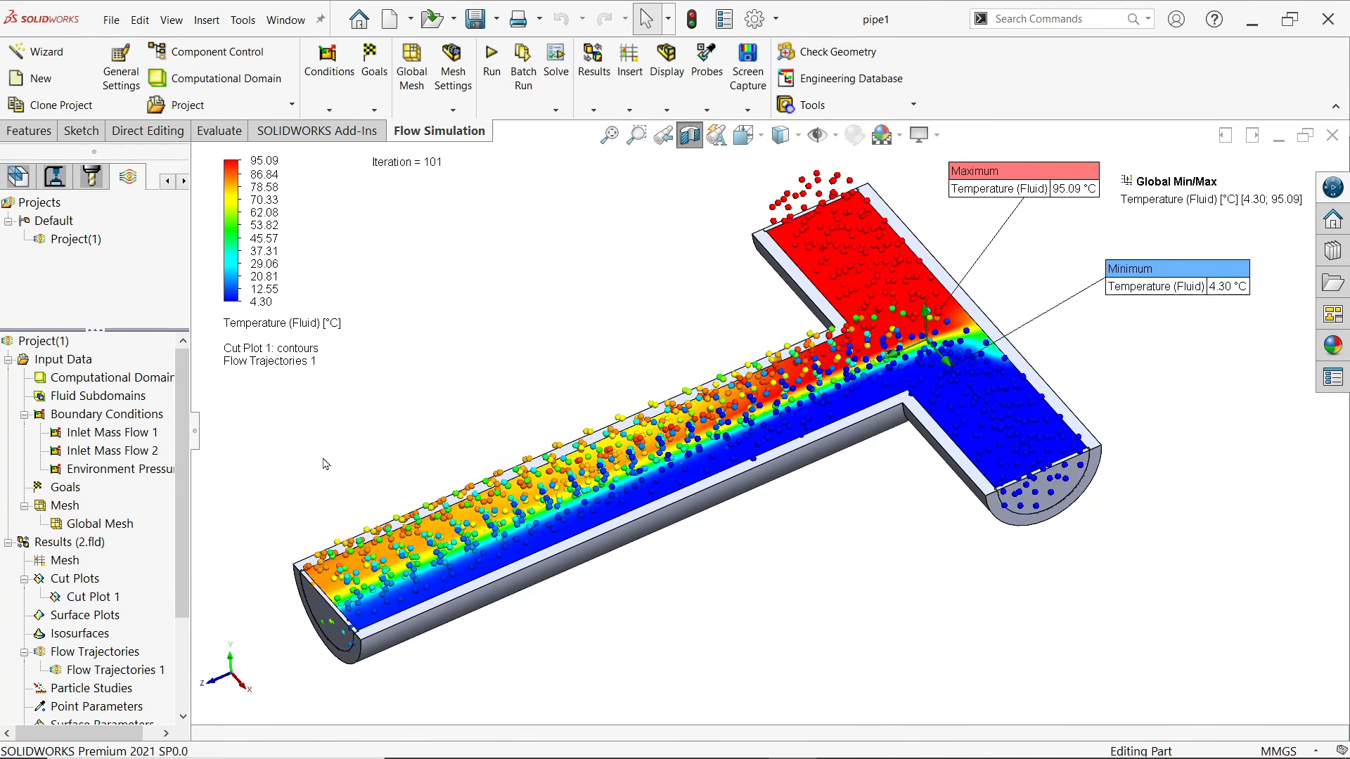
{"action": "right_click", "coordinate": [85, 674]}
{"action": "left_click", "coordinate": [153, 448]}
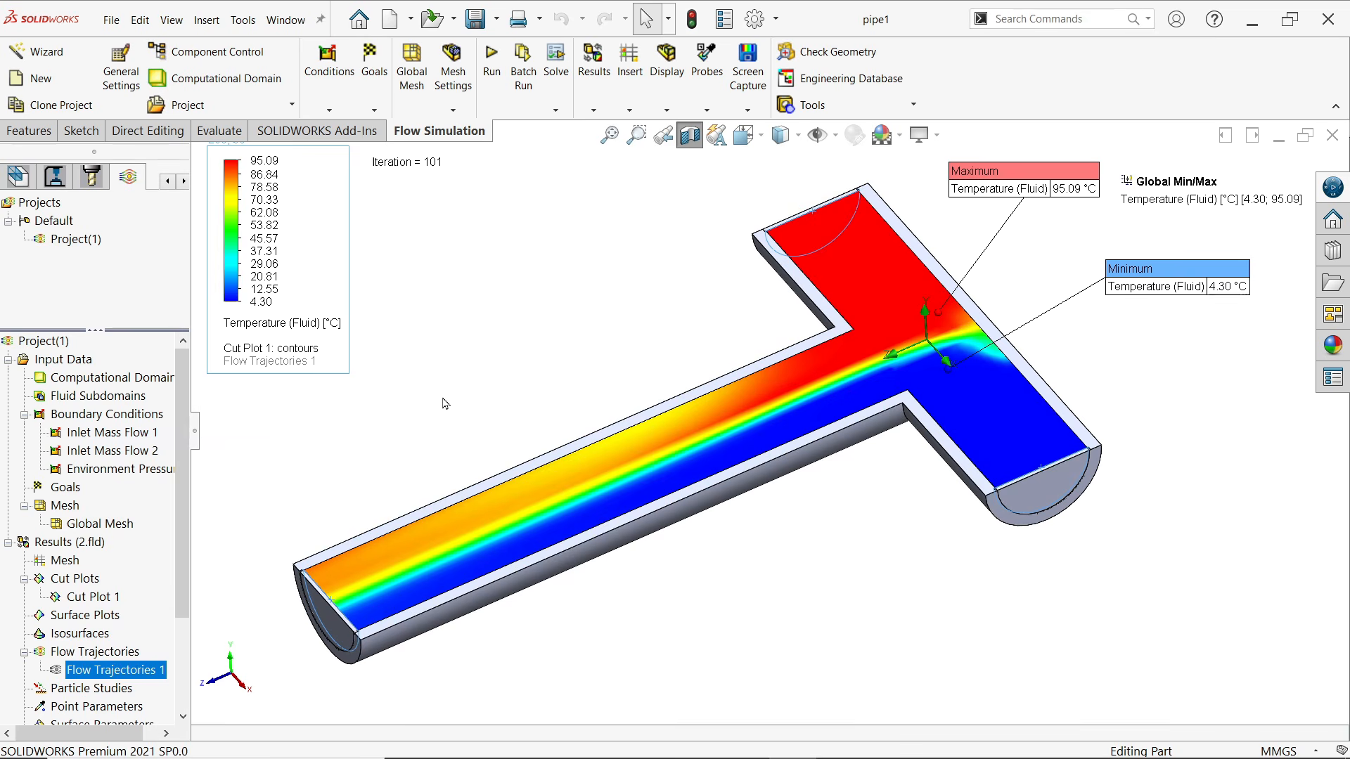
{"action": "left_click", "coordinate": [548, 377]}
{"action": "middle_click_drag", "start_coordinate": [548, 377], "coordinate": [562, 384]}
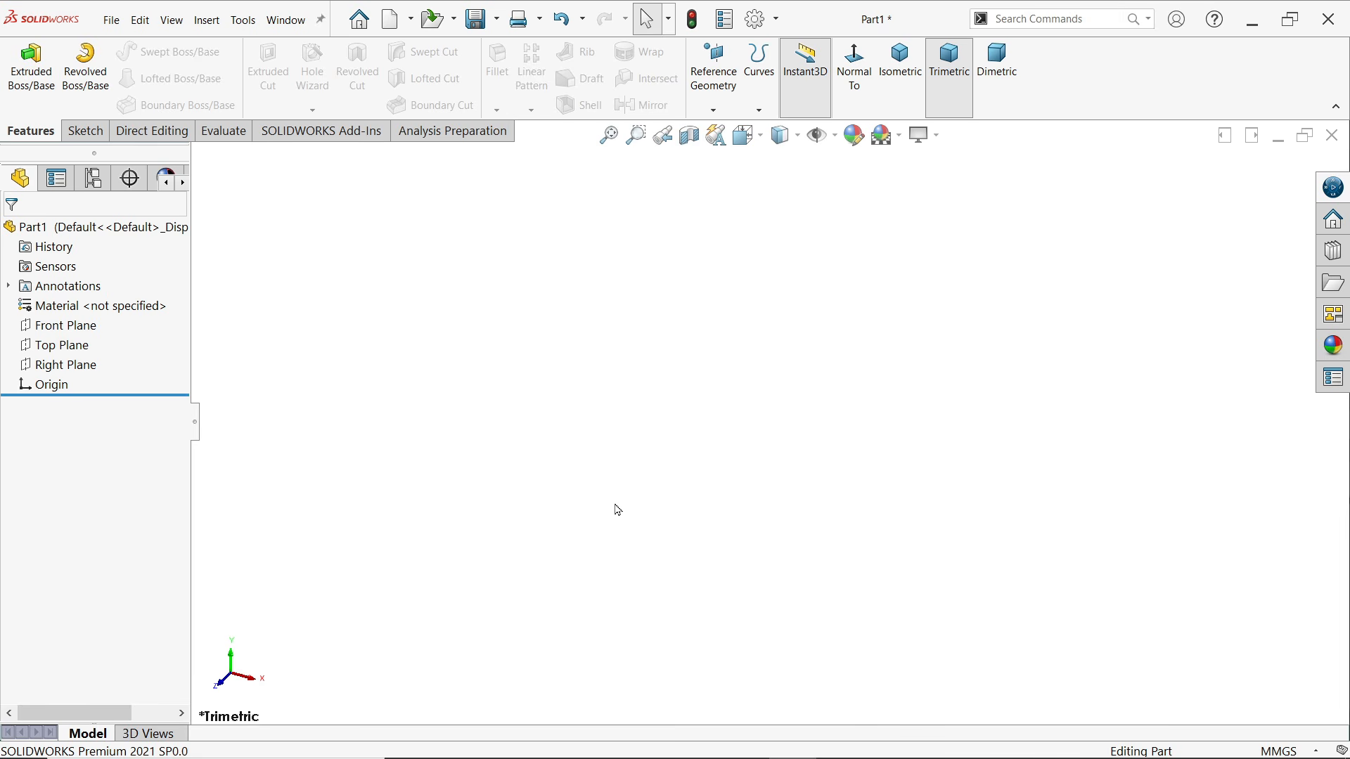
Sketch two concentric circles centred on the origin of the Right Plane, with radii of about 43 mm and 35 mm
{"action": "left_click", "coordinate": [66, 364]}
{"action": "left_click", "coordinate": [84, 347]}
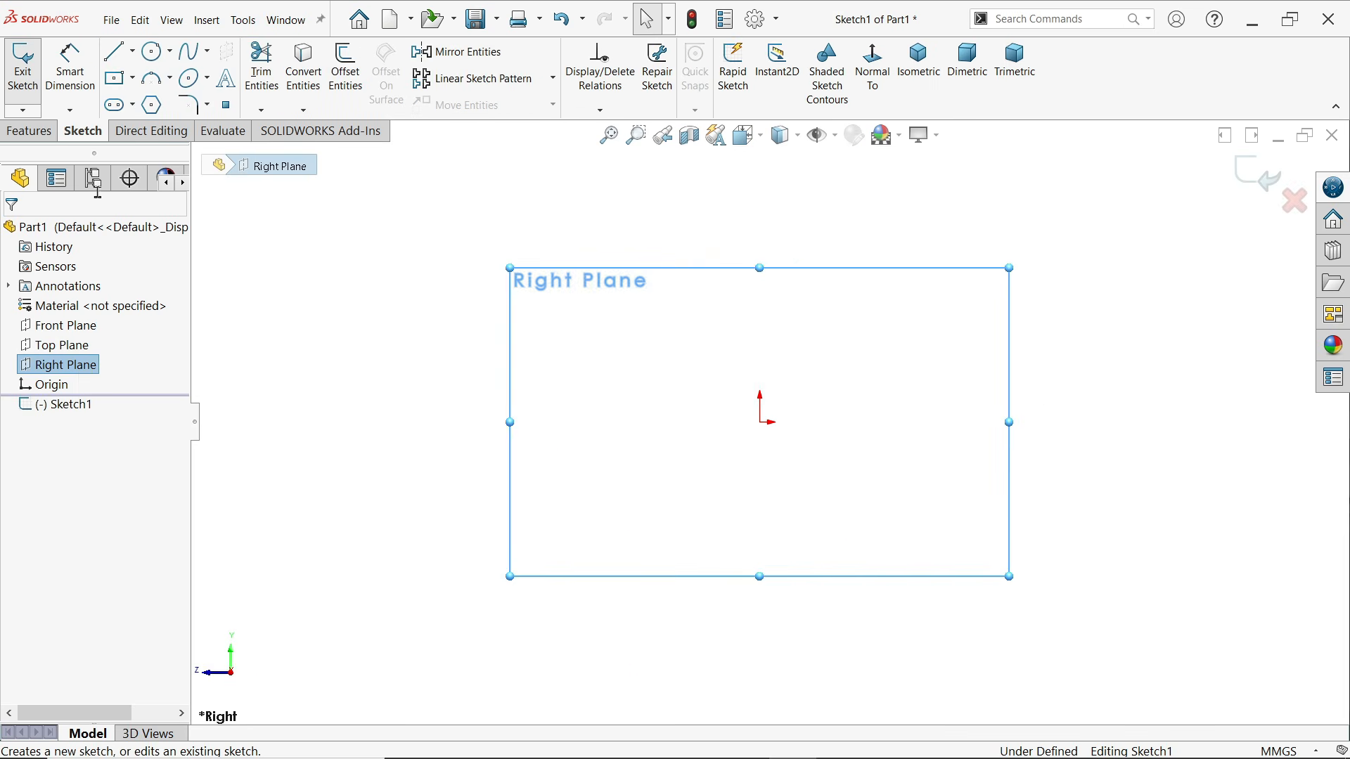
{"action": "left_click", "coordinate": [153, 55]}
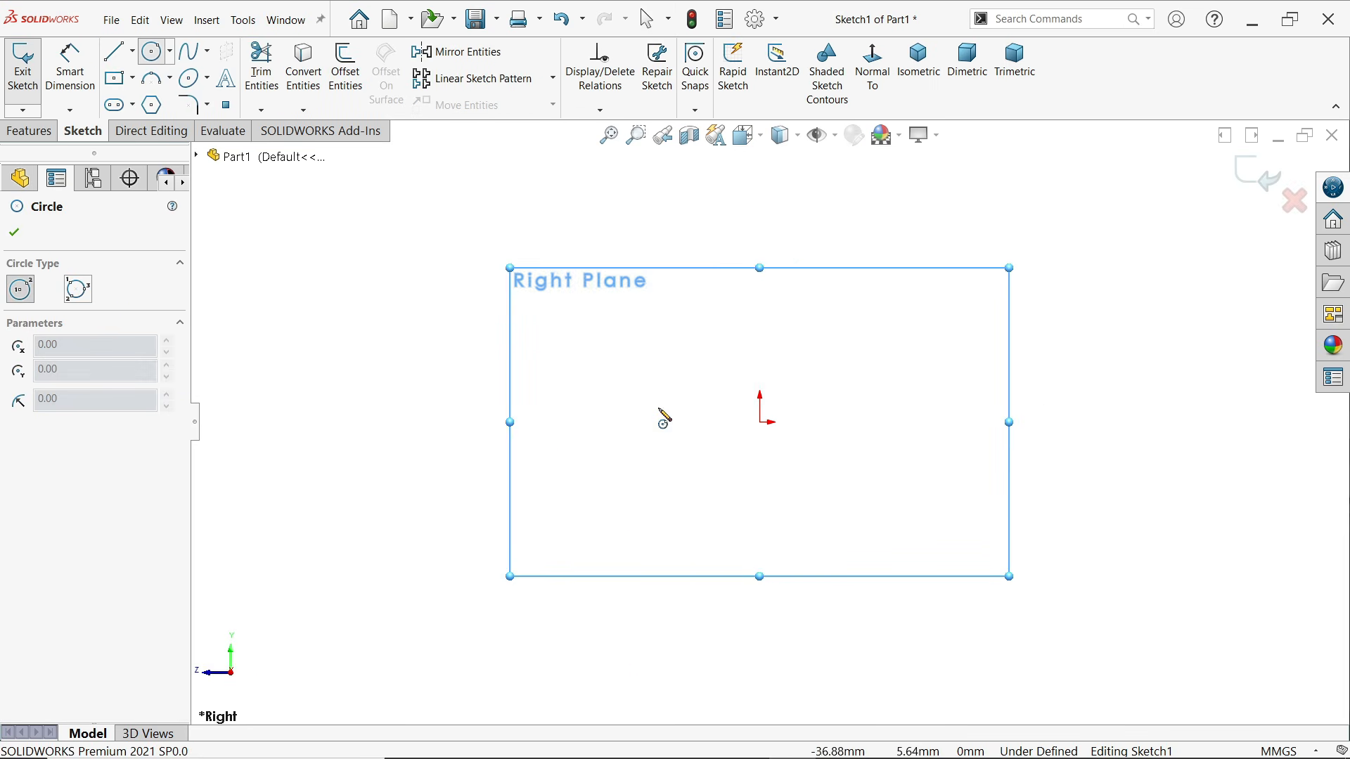
{"action": "left_click_drag", "start_coordinate": [760, 422], "coordinate": [760, 301]}
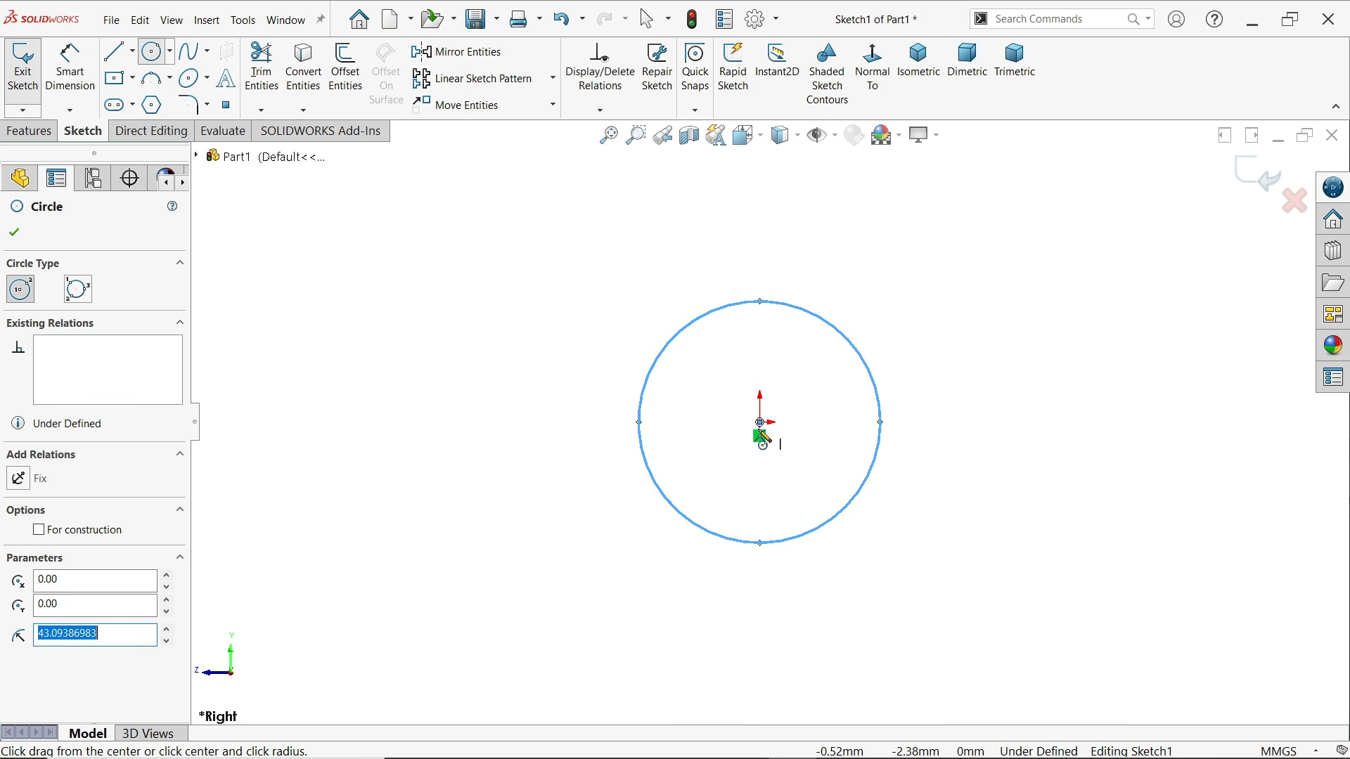
{"action": "left_click_drag", "start_coordinate": [760, 421], "coordinate": [740, 338]}
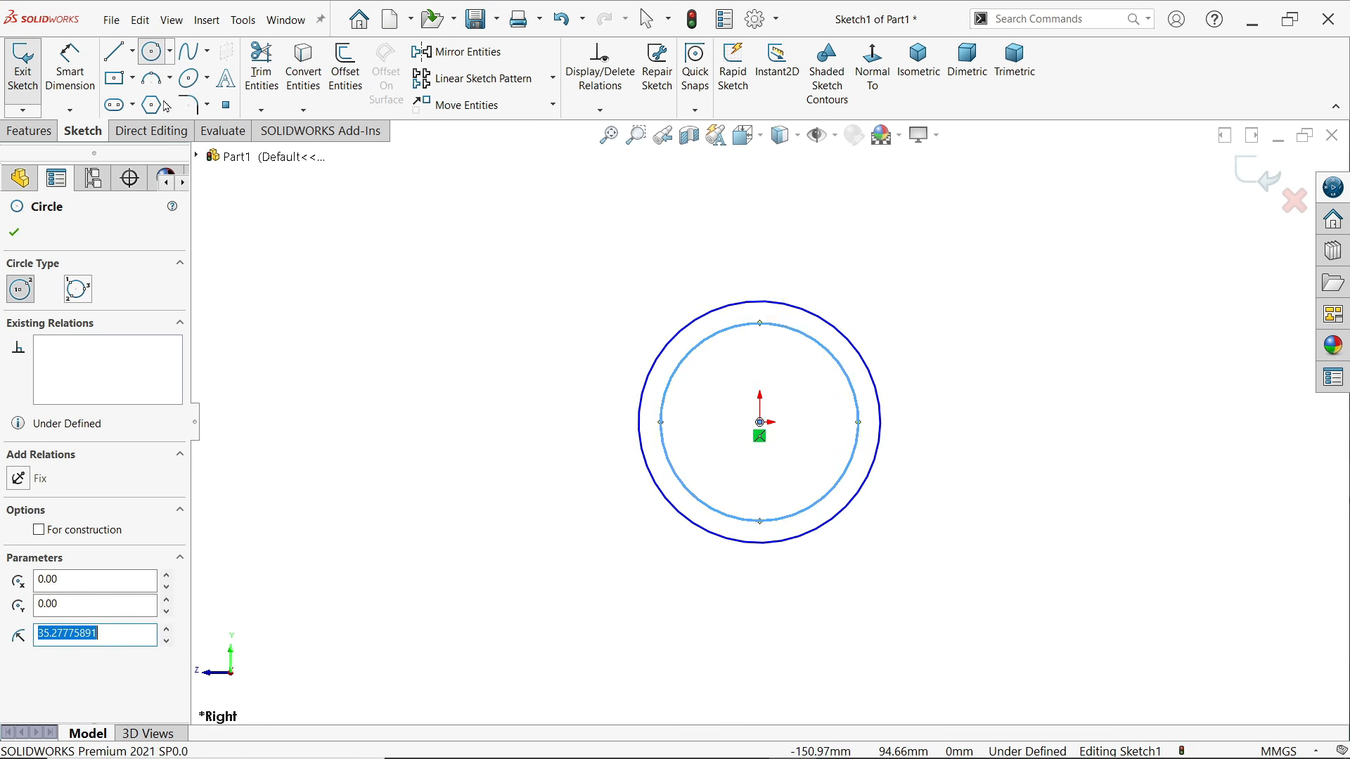
Dimension the outer circle's diameter to 29 mm
{"action": "left_click", "coordinate": [70, 67]}
{"action": "left_click", "coordinate": [884, 433]}
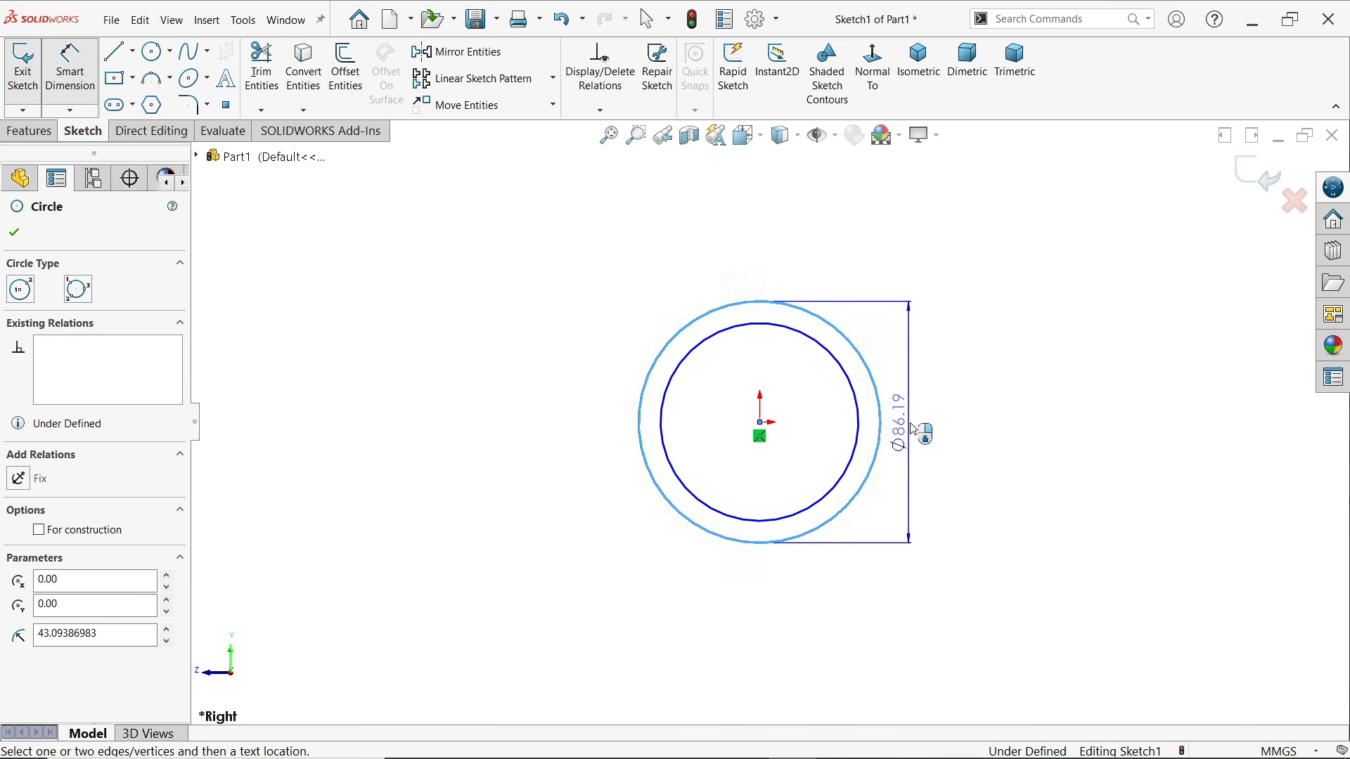
{"action": "left_click", "coordinate": [942, 428]}
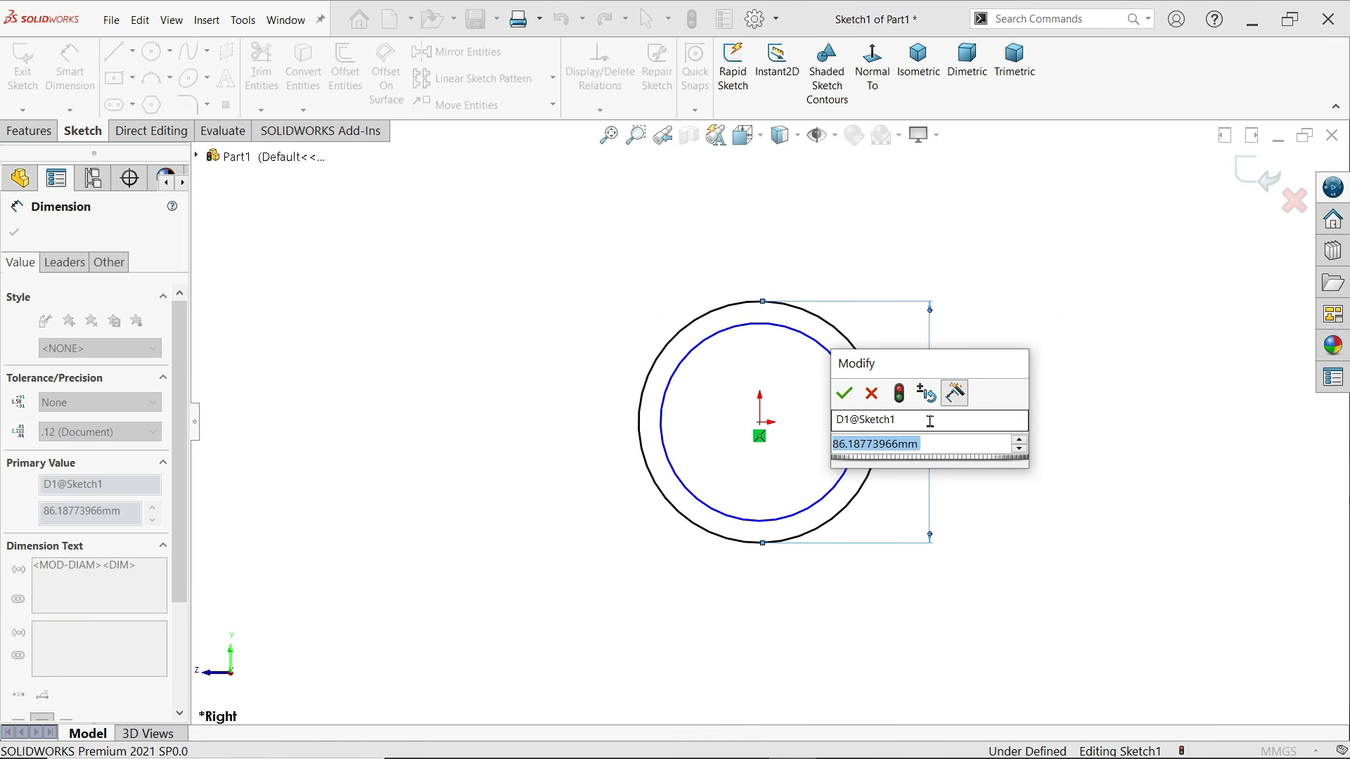
{"action": "type", "text": "2"}
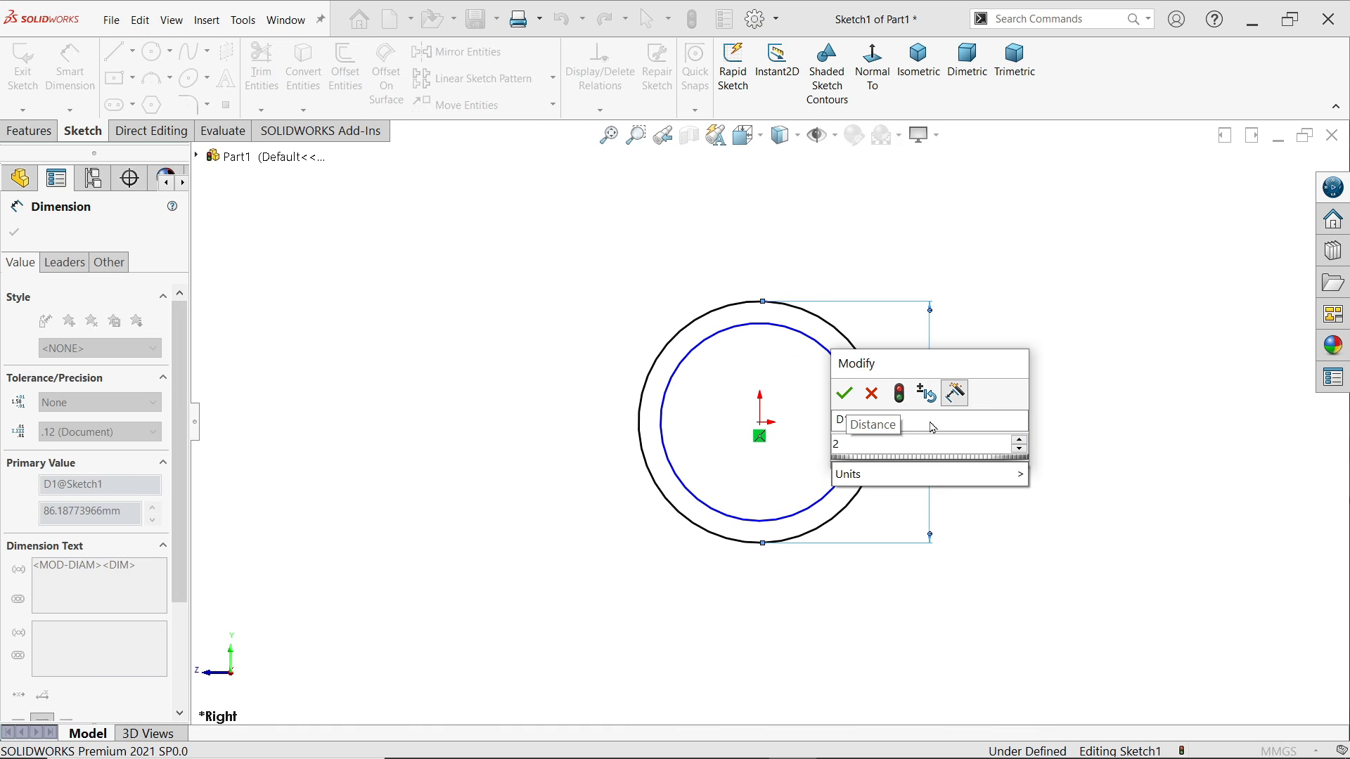
{"action": "type", "text": "9"}
{"action": "key", "text": "Return"}
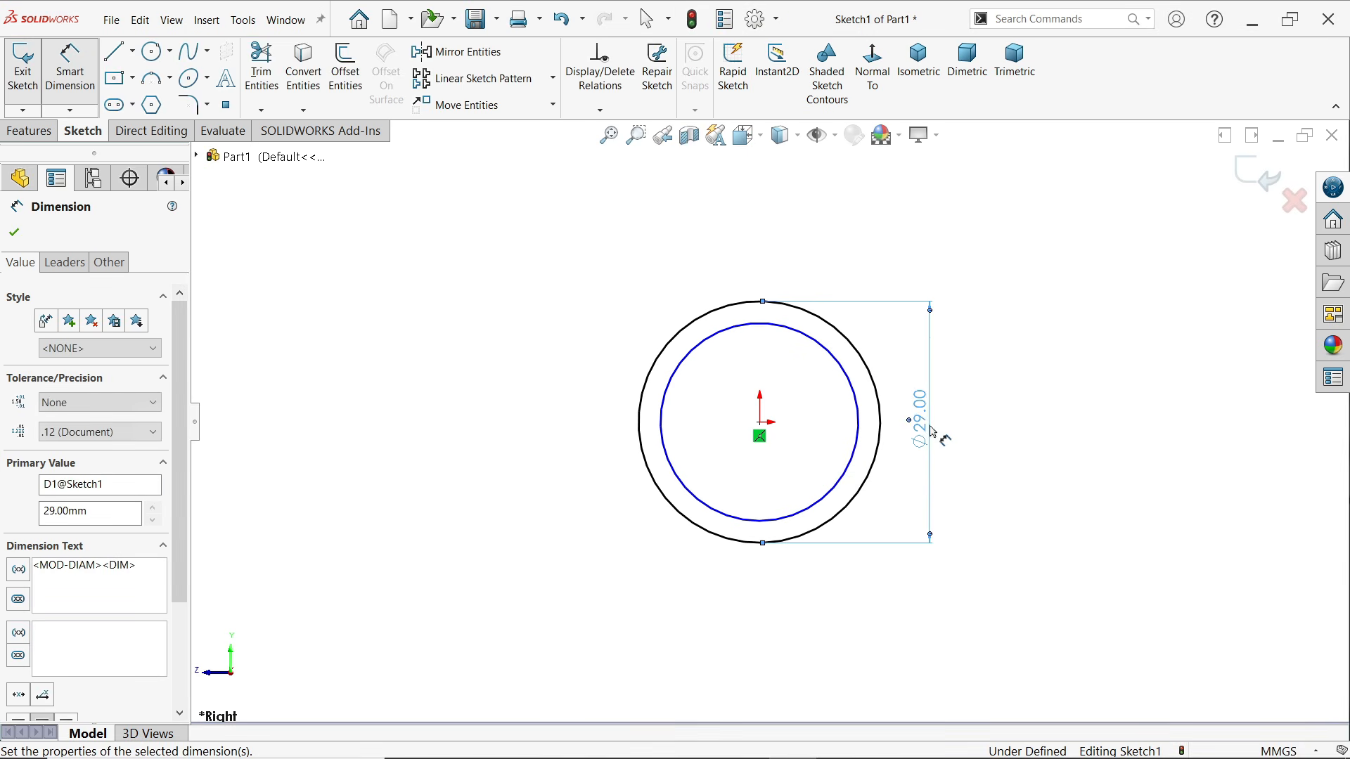
Dimension the gap between the inner and outer circles on the Right Plane to 3 mm
{"action": "left_click", "coordinate": [867, 445]}
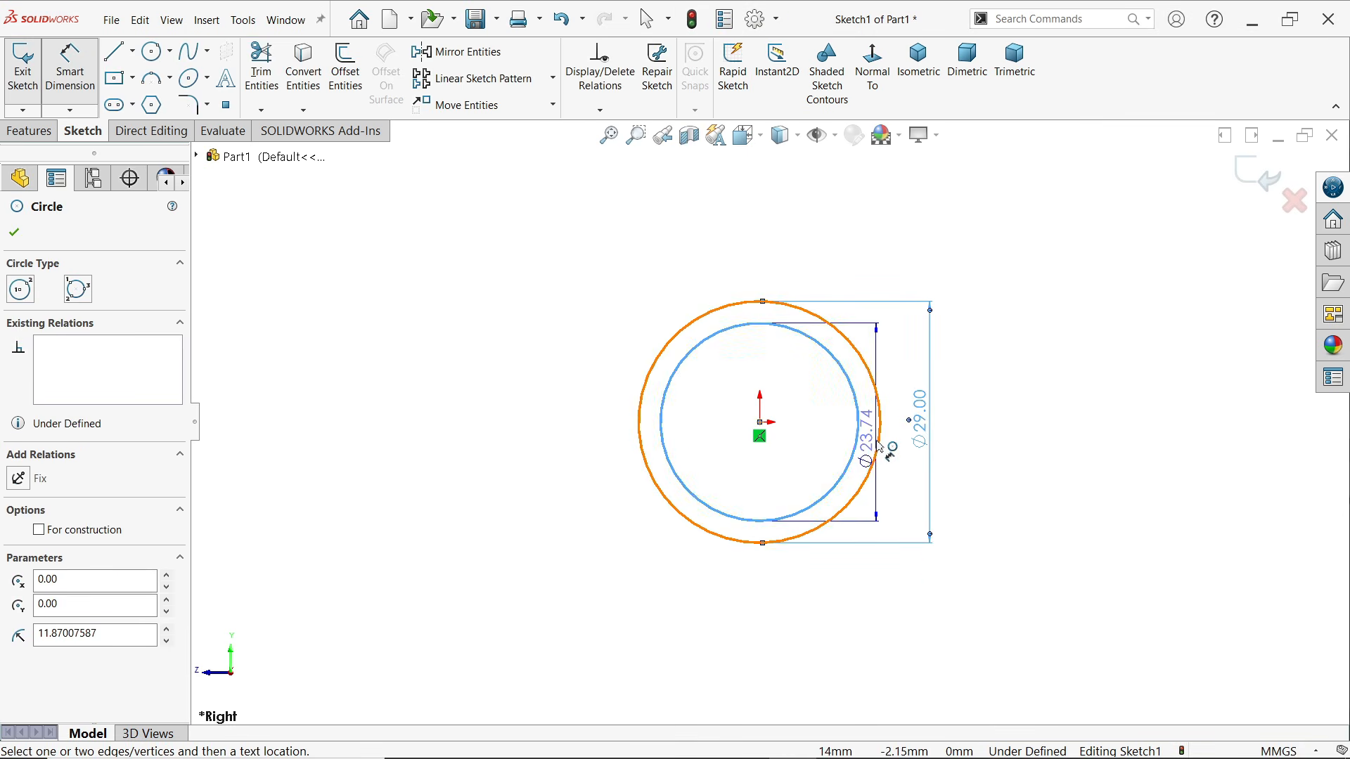
{"action": "left_click", "coordinate": [876, 446]}
{"action": "left_click", "coordinate": [849, 439]}
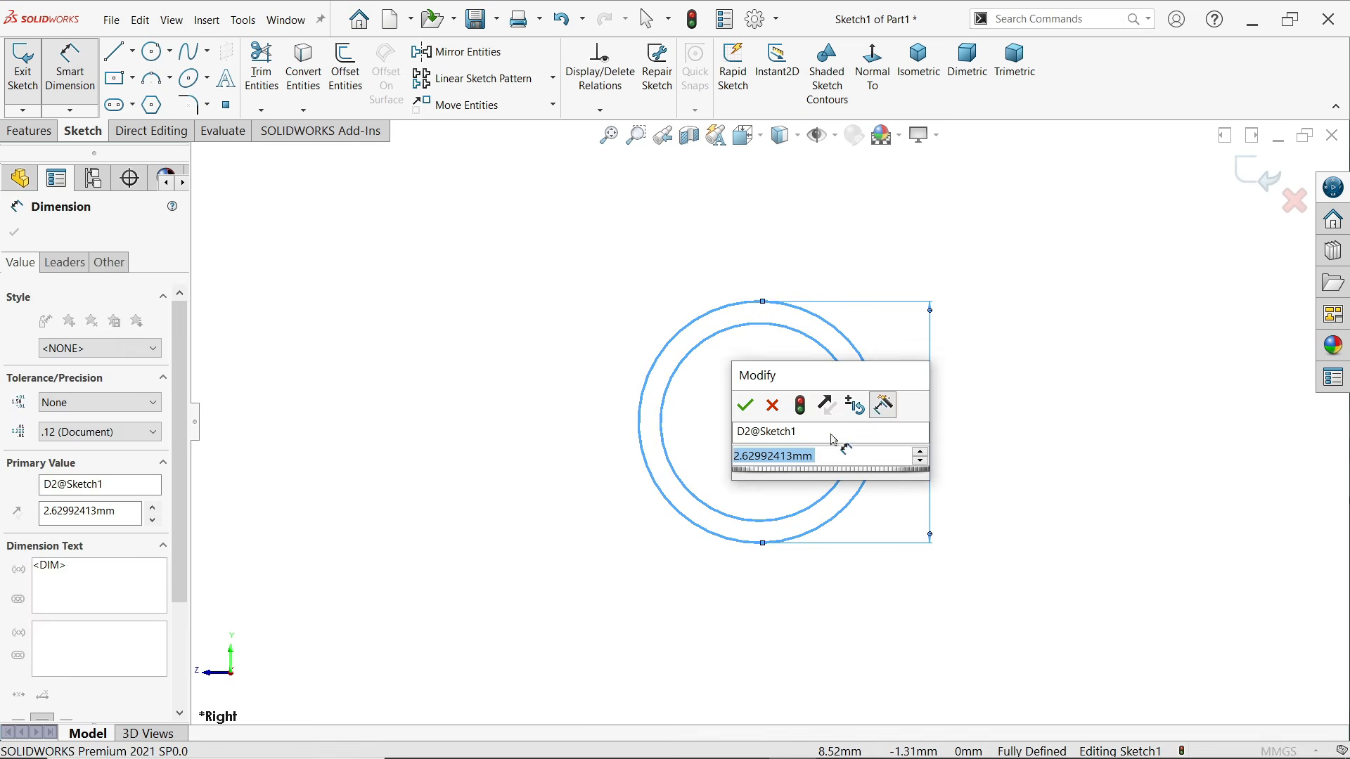
{"action": "type", "text": "3"}
{"action": "key", "text": "Return"}
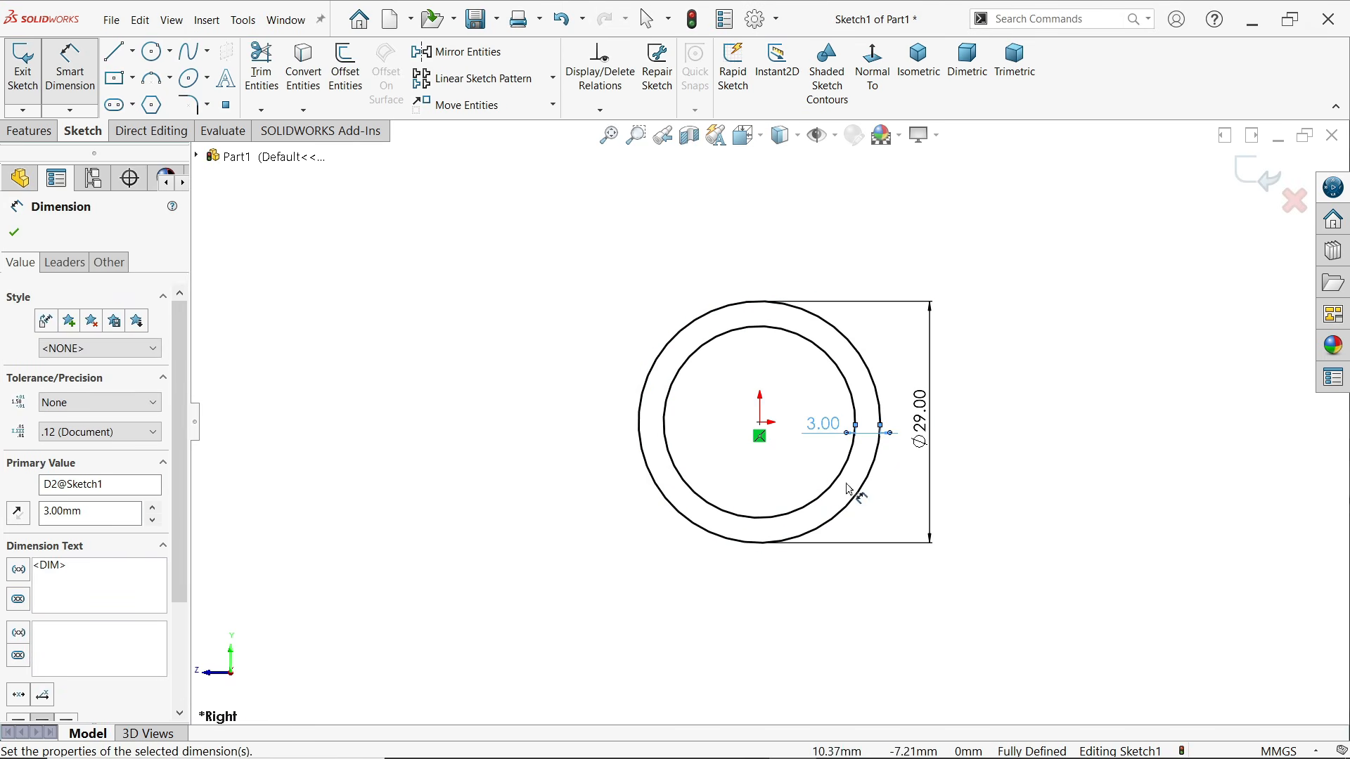
Extrude the ring profile 100 mm with the Mid Plane end condition to form the main pipe
{"action": "left_click", "coordinate": [29, 131]}
{"action": "left_click", "coordinate": [22, 69]}
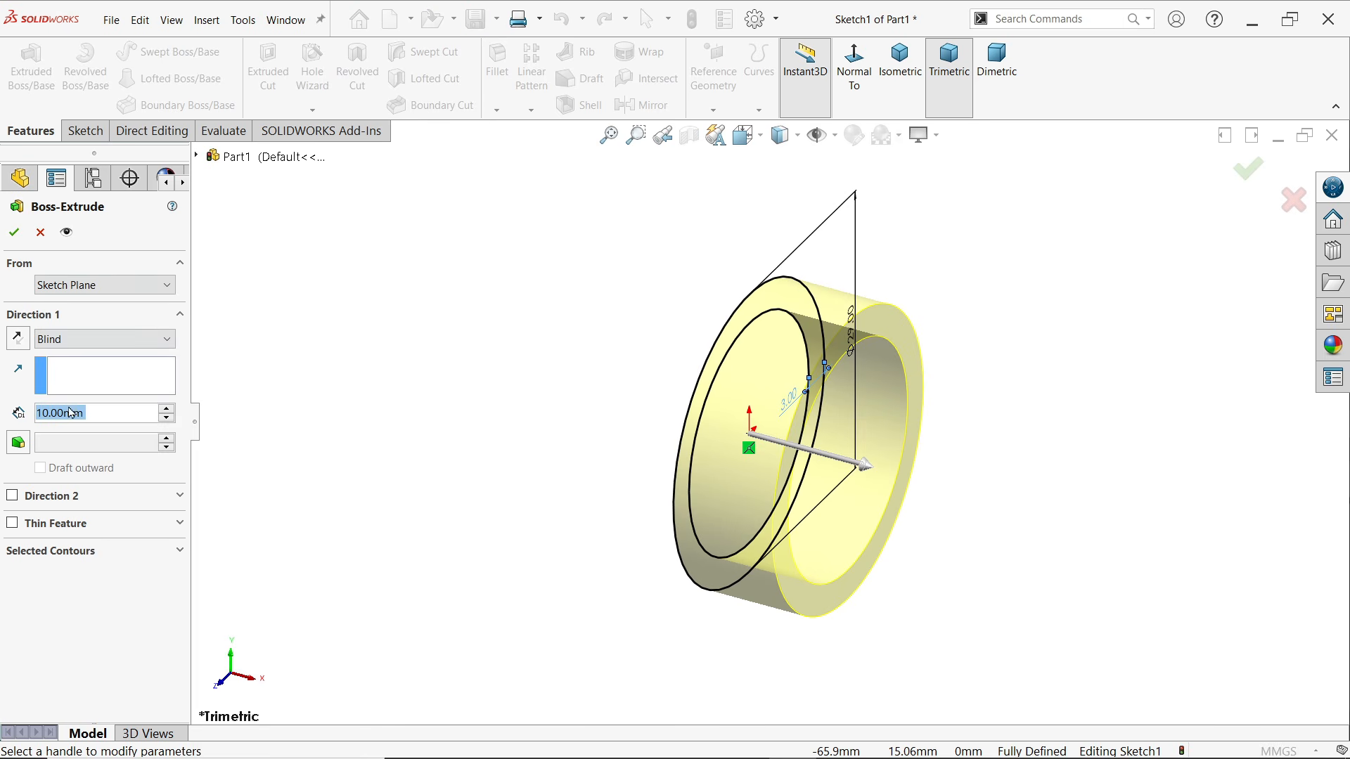
{"action": "type", "text": "100"}
{"action": "key", "text": "Return"}
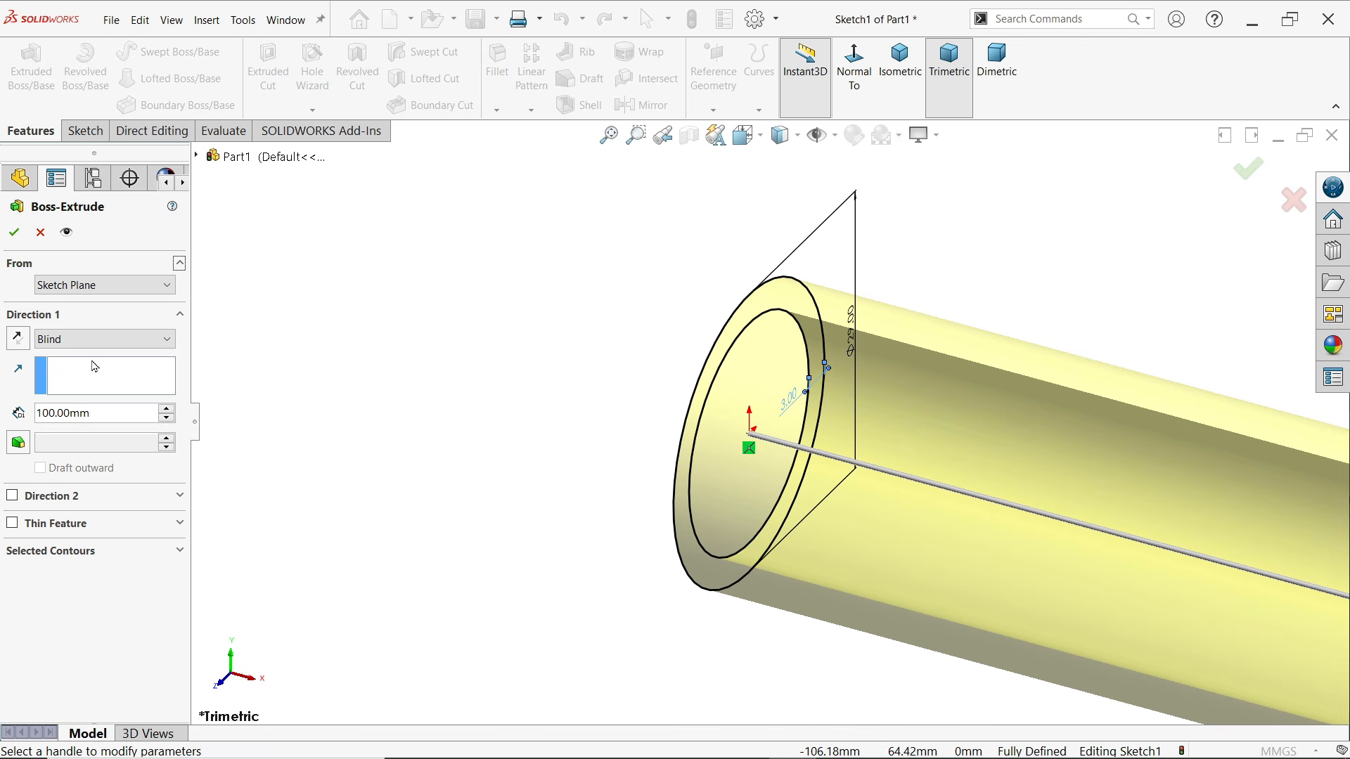
{"action": "left_click", "coordinate": [73, 341]}
{"action": "left_click", "coordinate": [60, 424]}
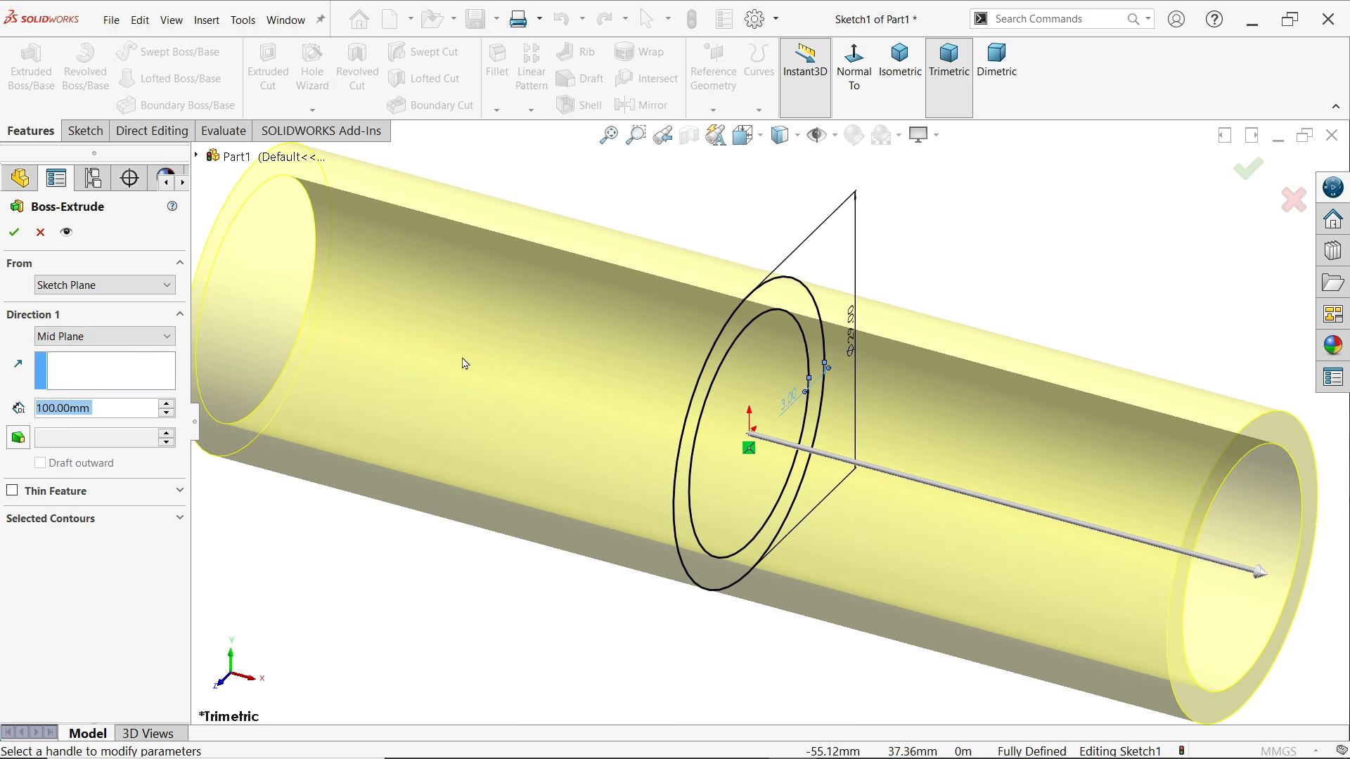
{"action": "key", "text": "f"}
{"action": "left_click", "coordinate": [14, 232]}
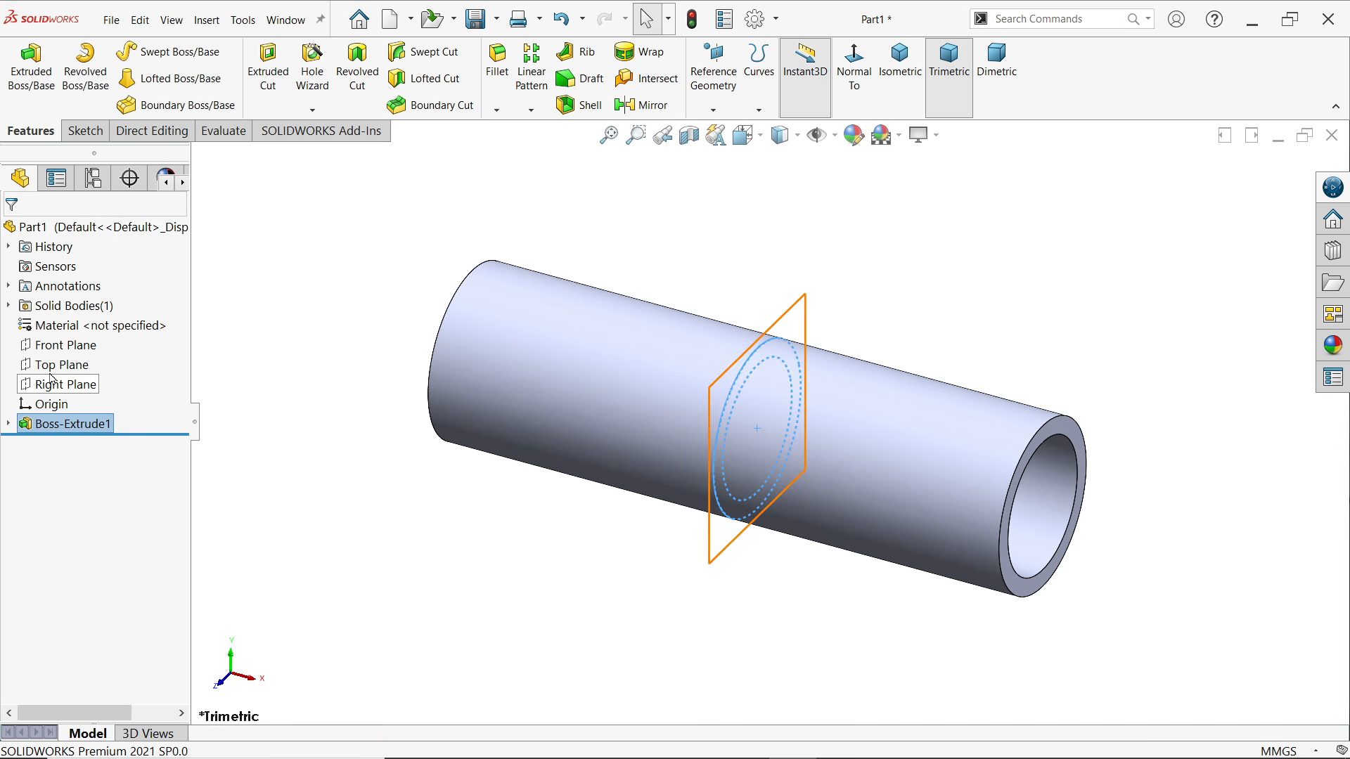
Sketch two concentric circles centred on the origin of the Front Plane, with radii of about 12.4 mm and 7.2 mm
{"action": "left_click", "coordinate": [60, 344]}
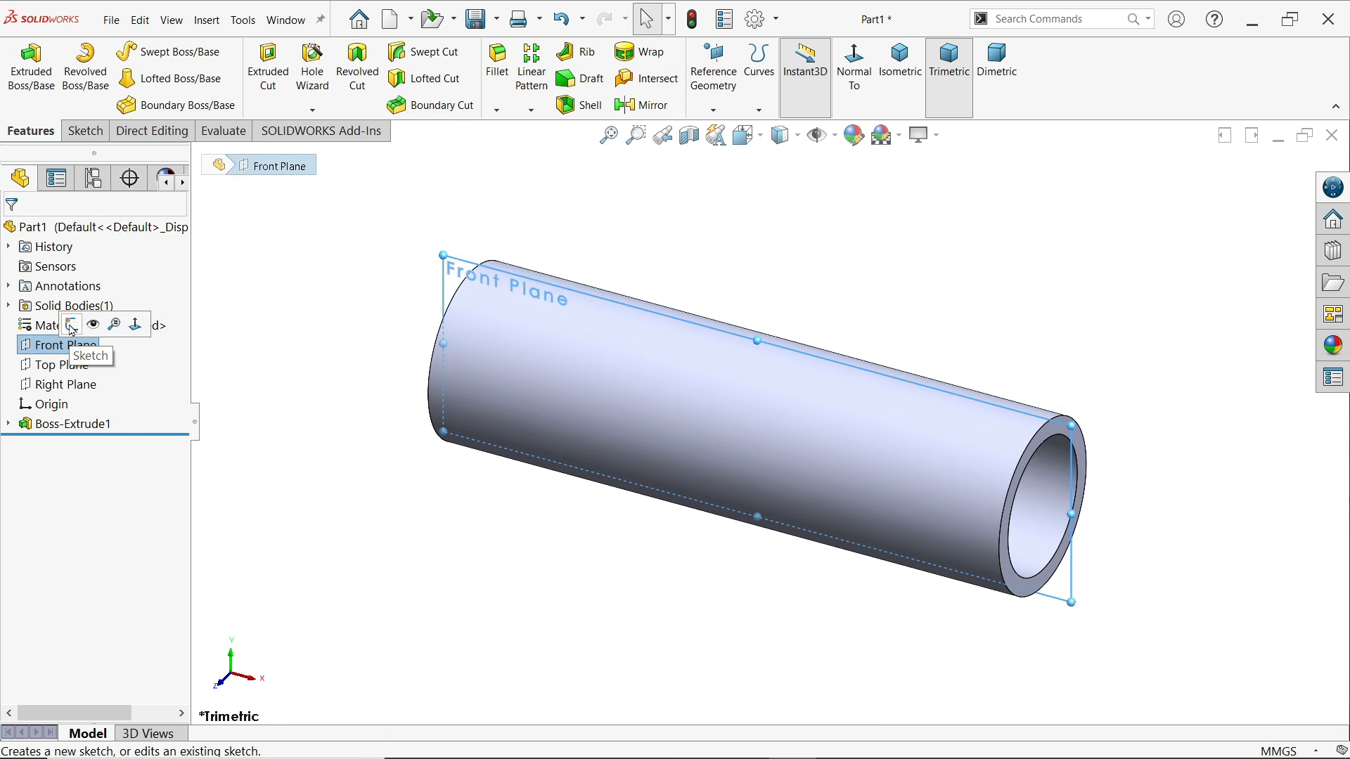
{"action": "left_click", "coordinate": [71, 325]}
{"action": "left_click", "coordinate": [152, 51]}
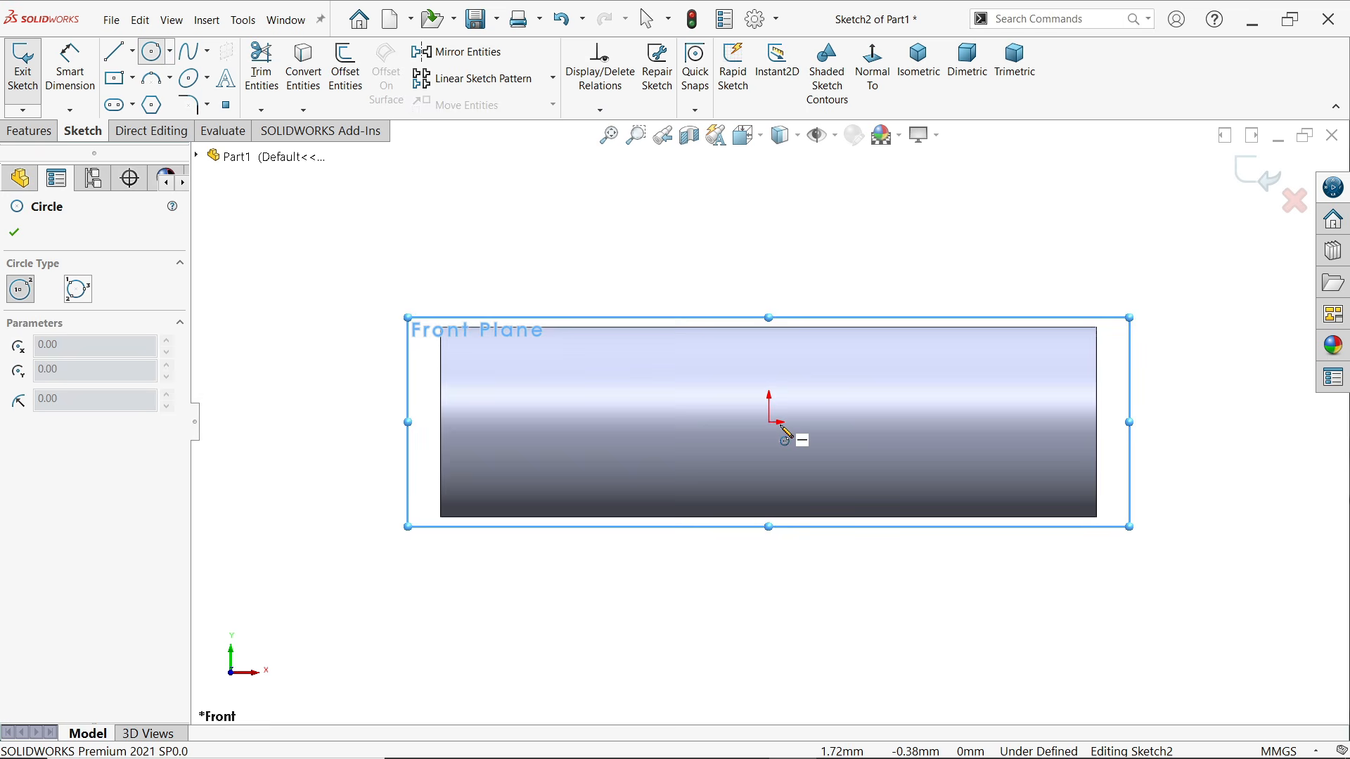
{"action": "left_click_drag", "start_coordinate": [771, 423], "coordinate": [806, 348]}
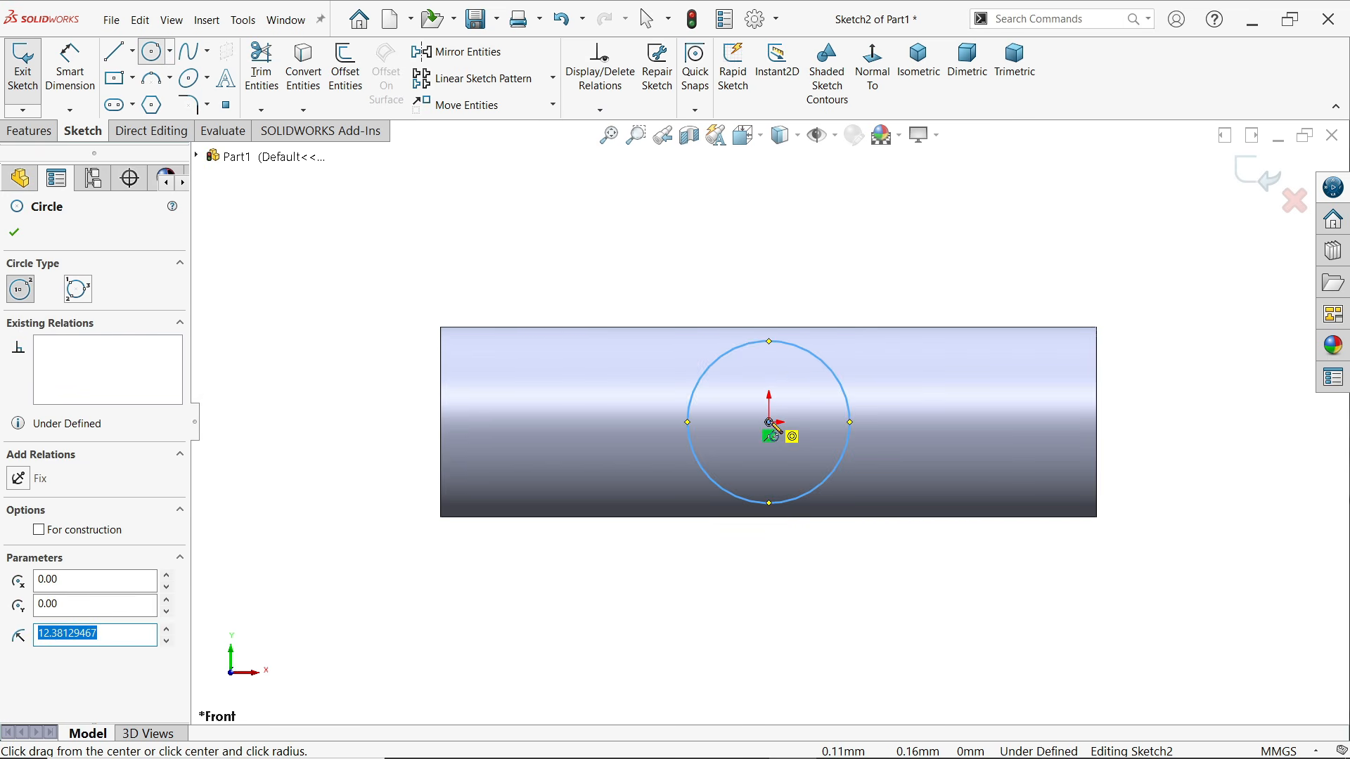
{"action": "left_click_drag", "start_coordinate": [770, 423], "coordinate": [802, 390]}
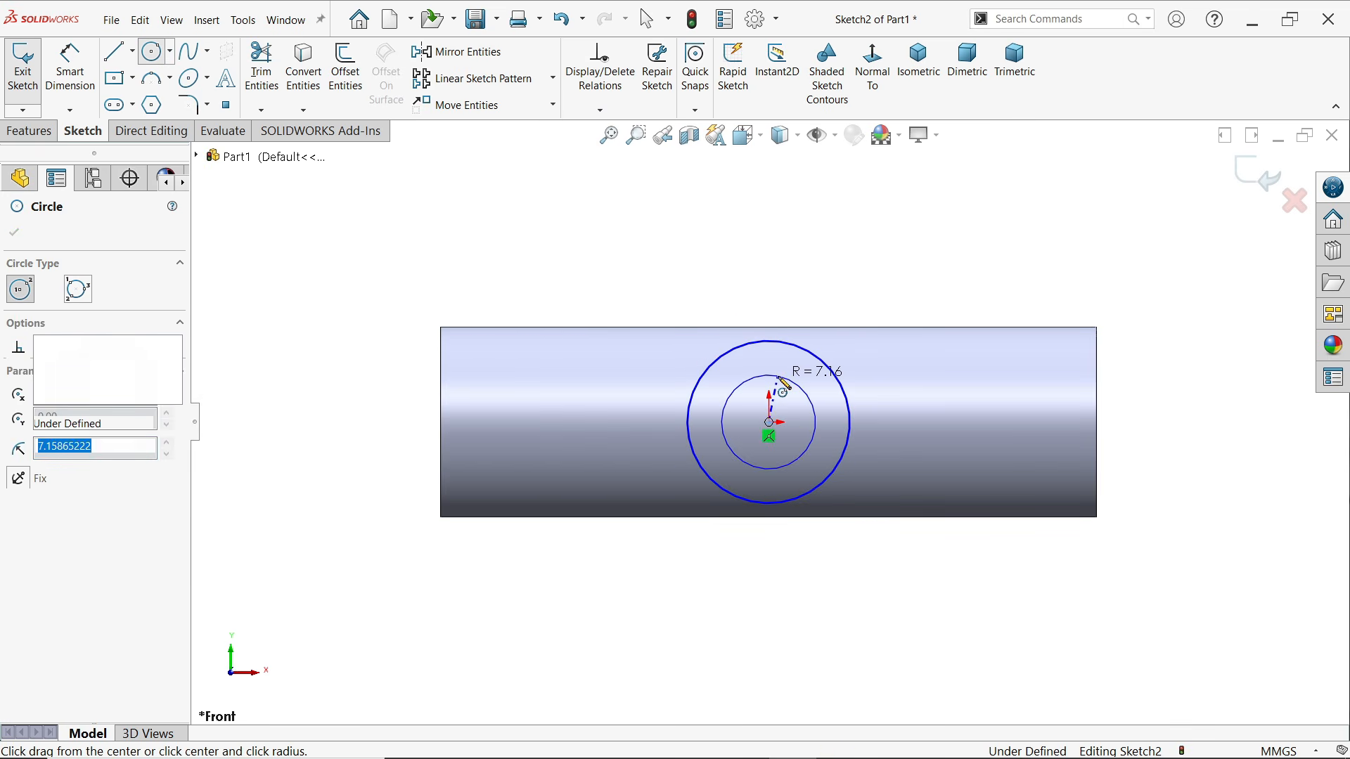
Dimension the diameter of the outer circle on the Front Plane to 29 mm, matching the main pipe
{"action": "left_click", "coordinate": [70, 70]}
{"action": "left_click", "coordinate": [696, 413]}
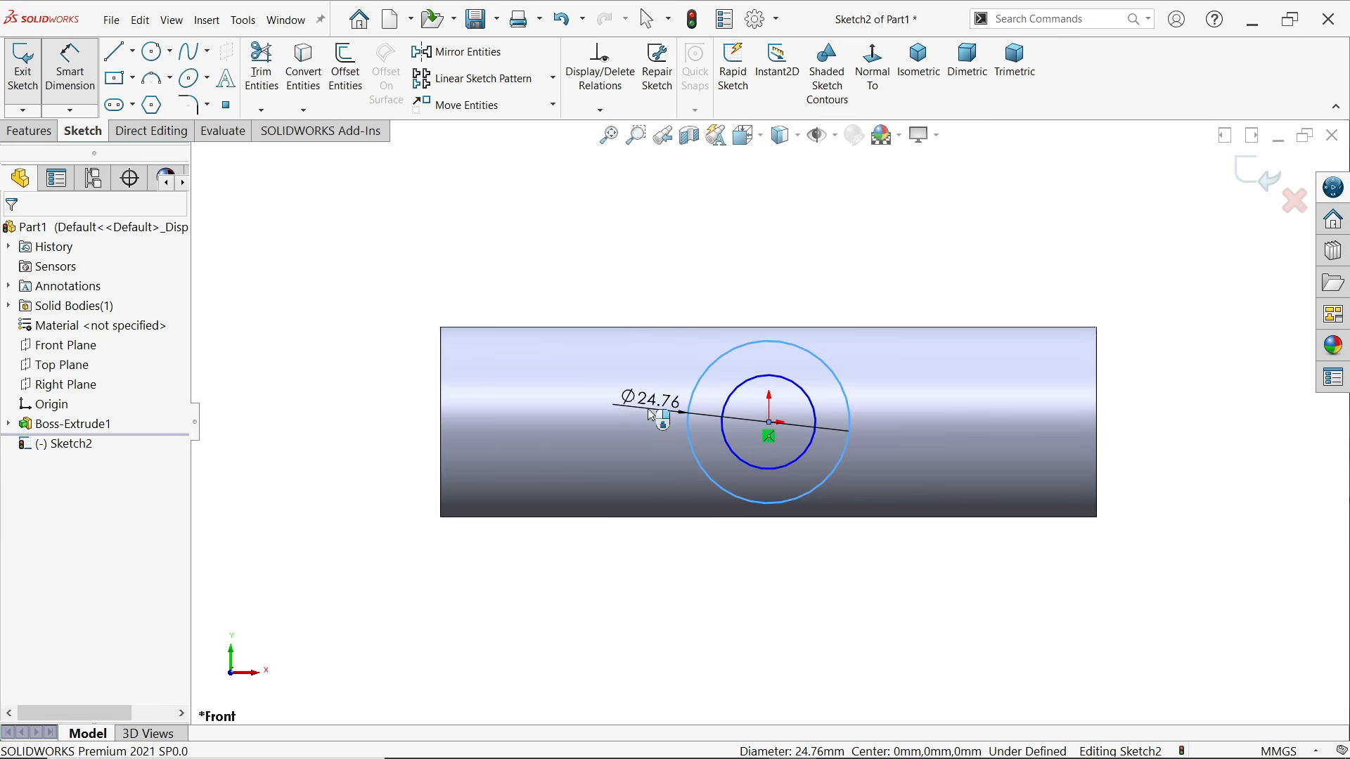
{"action": "left_click", "coordinate": [648, 410]}
{"action": "type", "text": "28"}
{"action": "key", "text": "Return"}
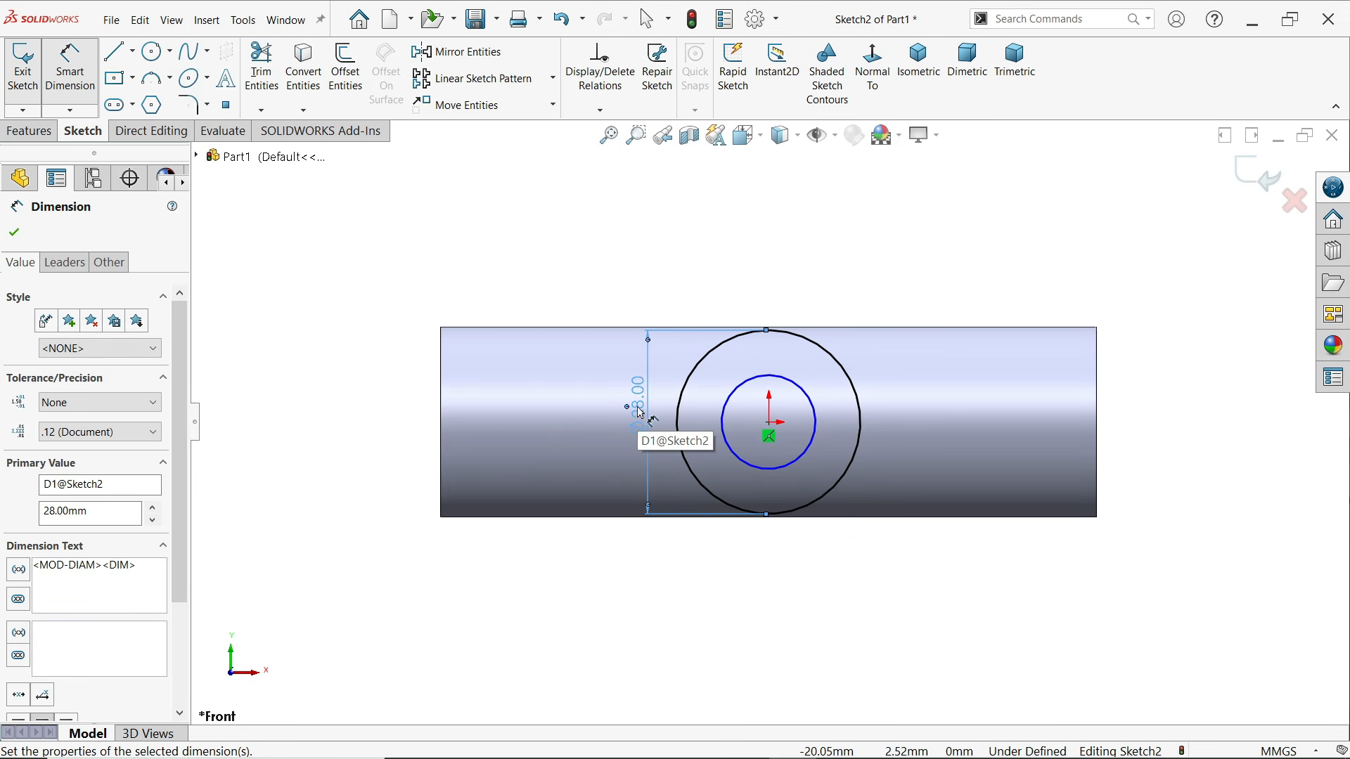
{"action": "double_click", "coordinate": [637, 407]}
{"action": "type", "text": "29"}
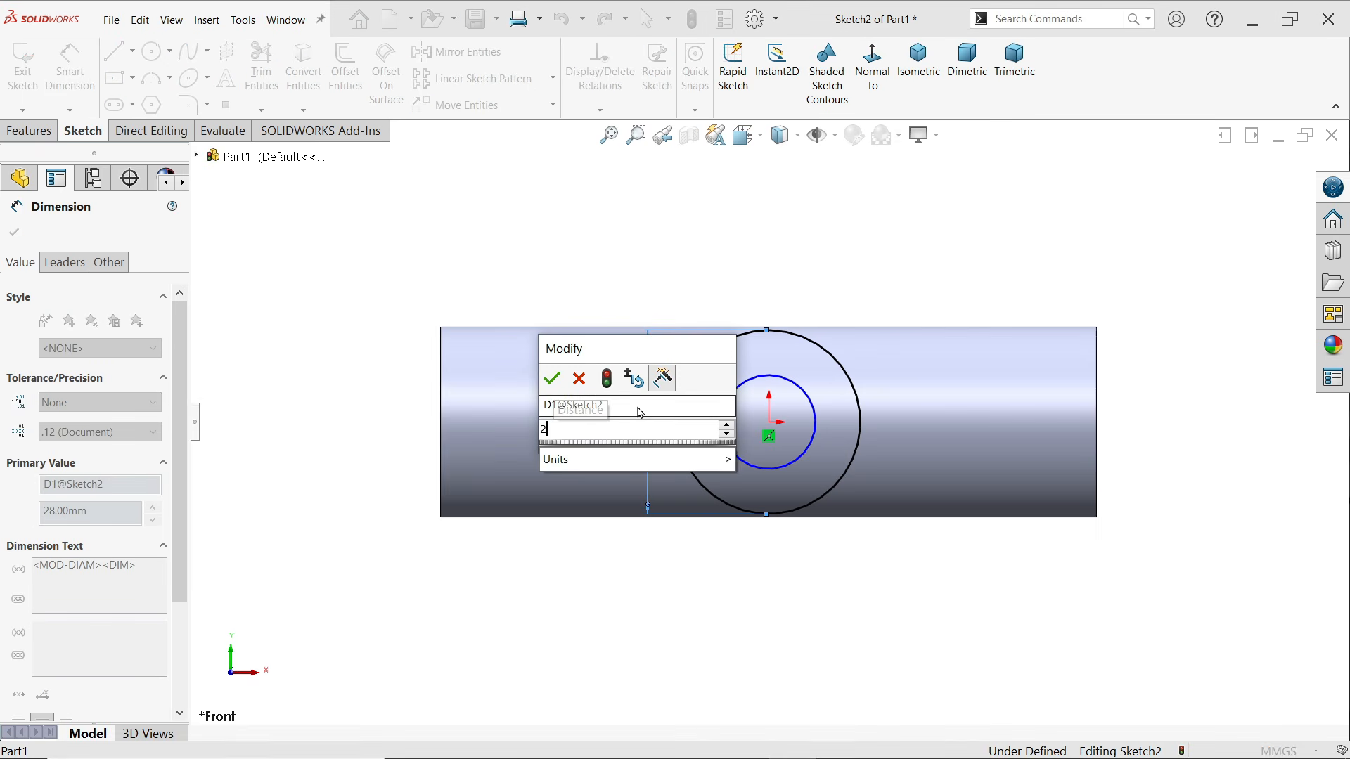
{"action": "key", "text": "Return"}
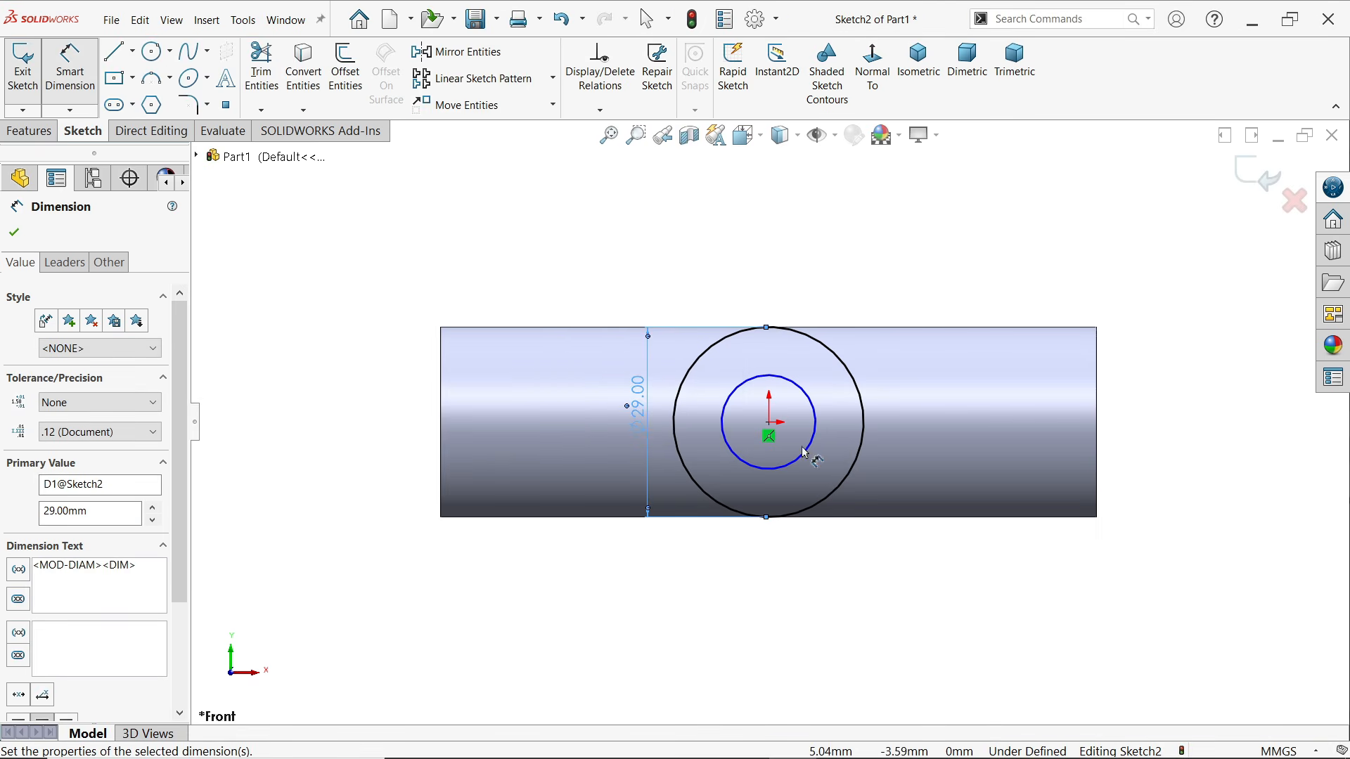
Dimension the wall thickness between the two branch circles on the Front Plane to 3 mm
{"action": "left_click", "coordinate": [806, 452]}
{"action": "left_click", "coordinate": [857, 462]}
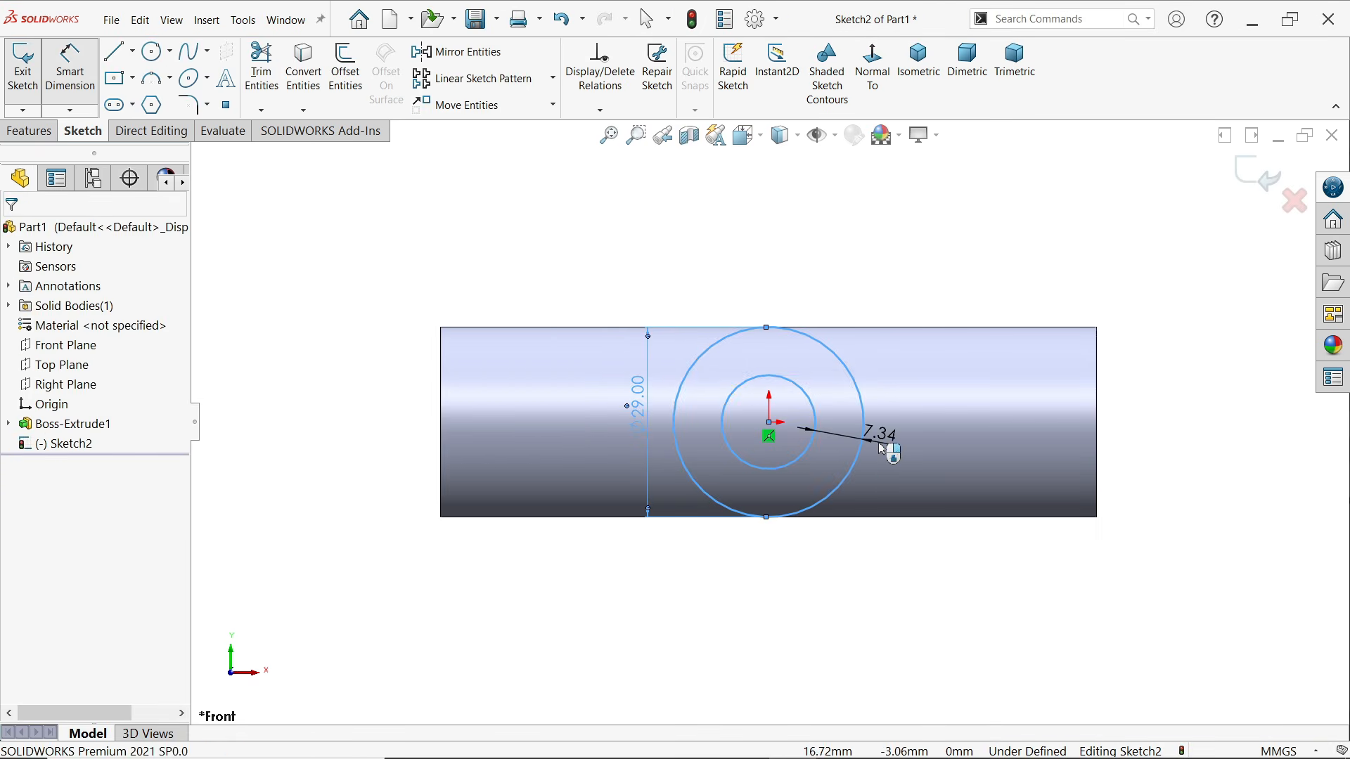
{"action": "left_click", "coordinate": [883, 450]}
{"action": "type", "text": "3"}
{"action": "key", "text": "Return"}
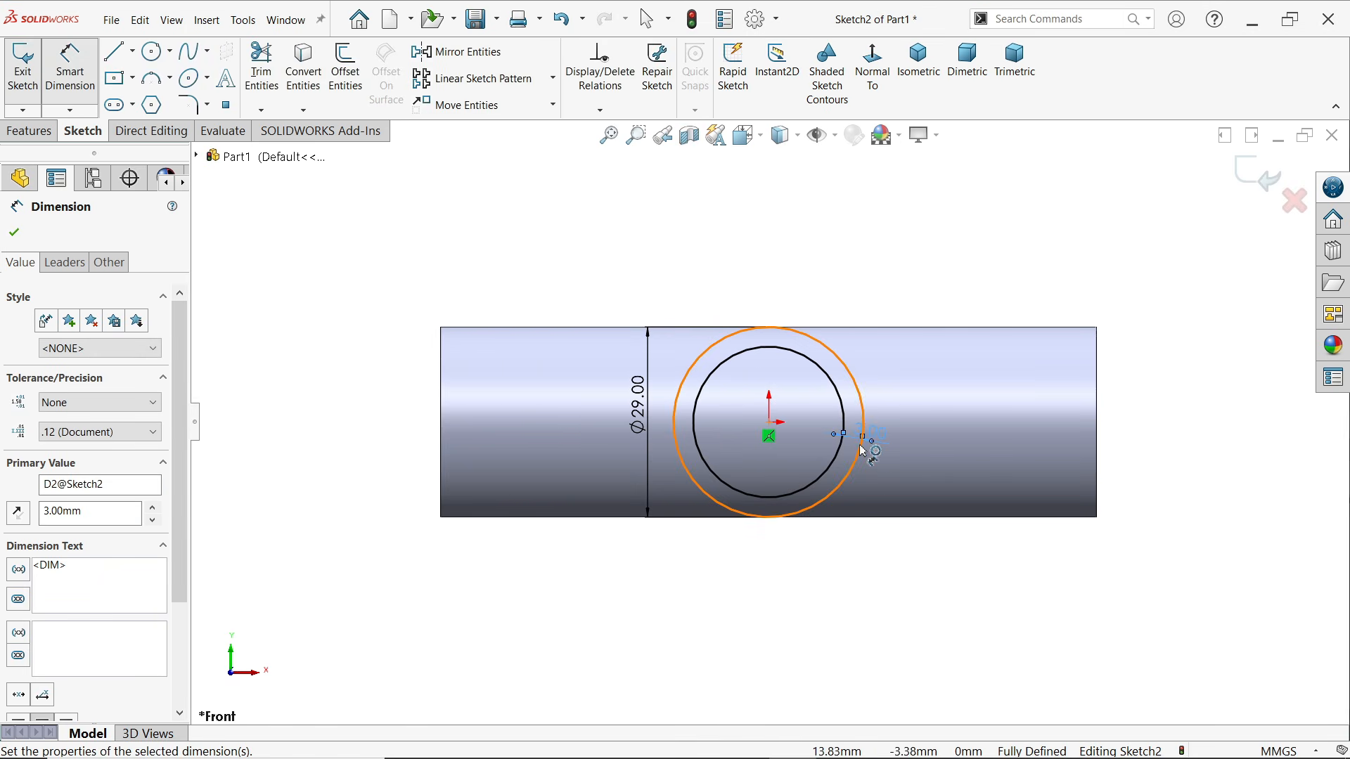
Start a boss extrusion of the branch ring profile, offset 150 mm from the Front Plane, in isometric view
{"action": "left_click", "coordinate": [49, 136]}
{"action": "left_click", "coordinate": [31, 67]}
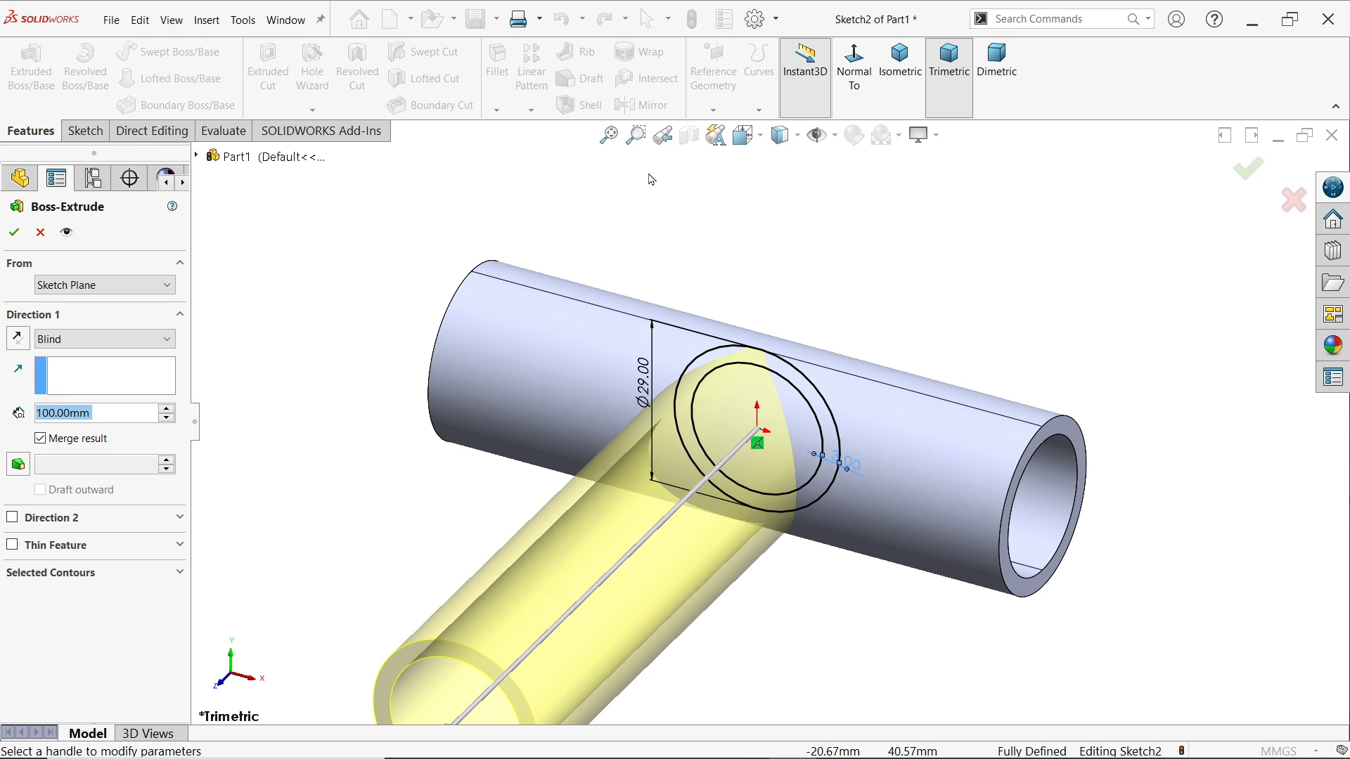
{"action": "left_click", "coordinate": [887, 95]}
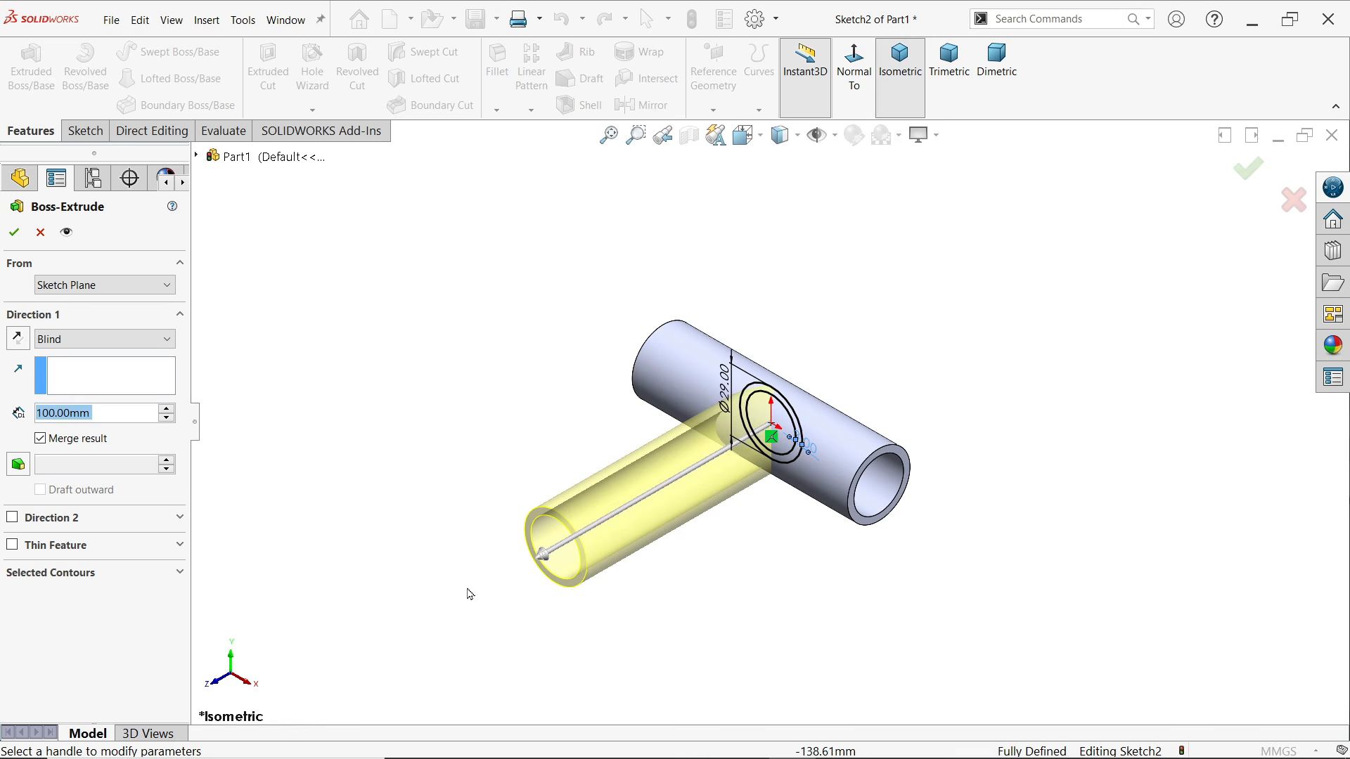
{"action": "left_click", "coordinate": [59, 287]}
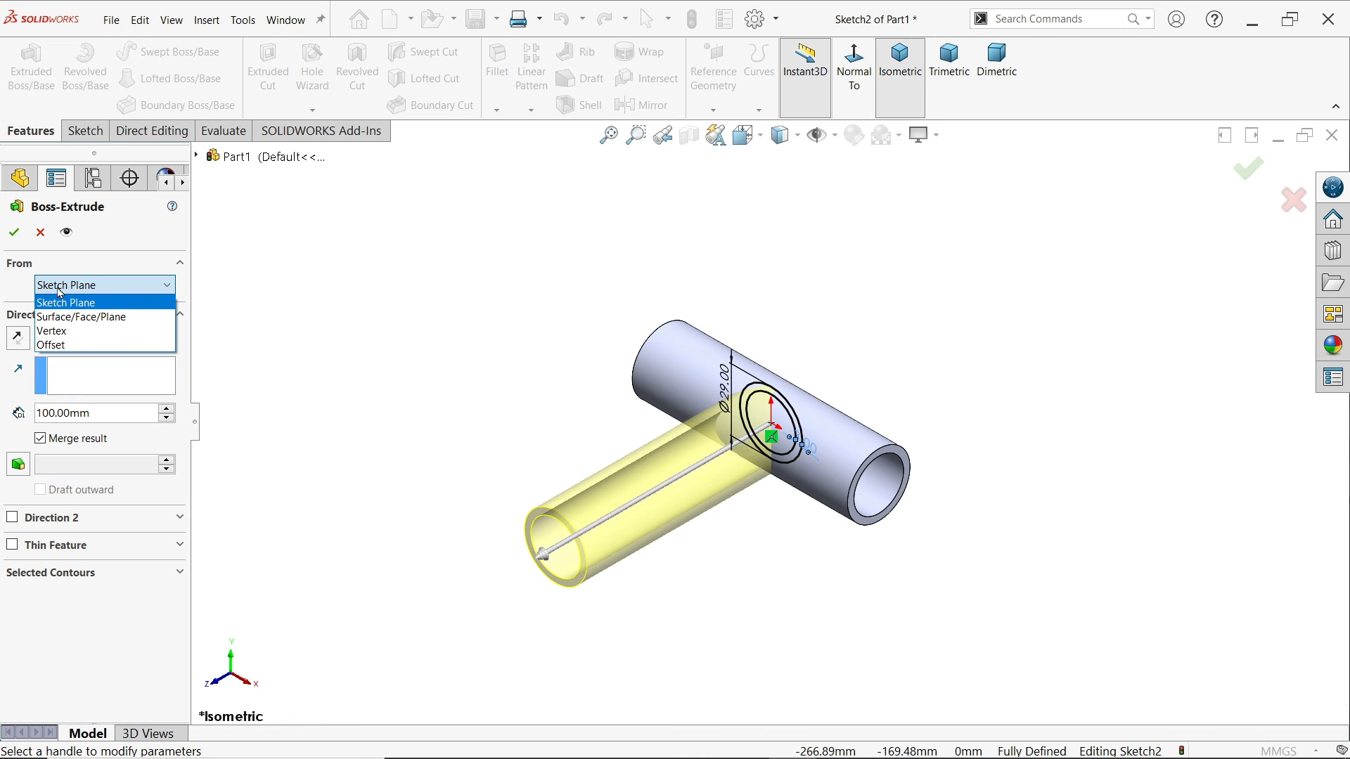
{"action": "left_click", "coordinate": [59, 290]}
{"action": "left_click", "coordinate": [59, 287]}
{"action": "left_click", "coordinate": [52, 344]}
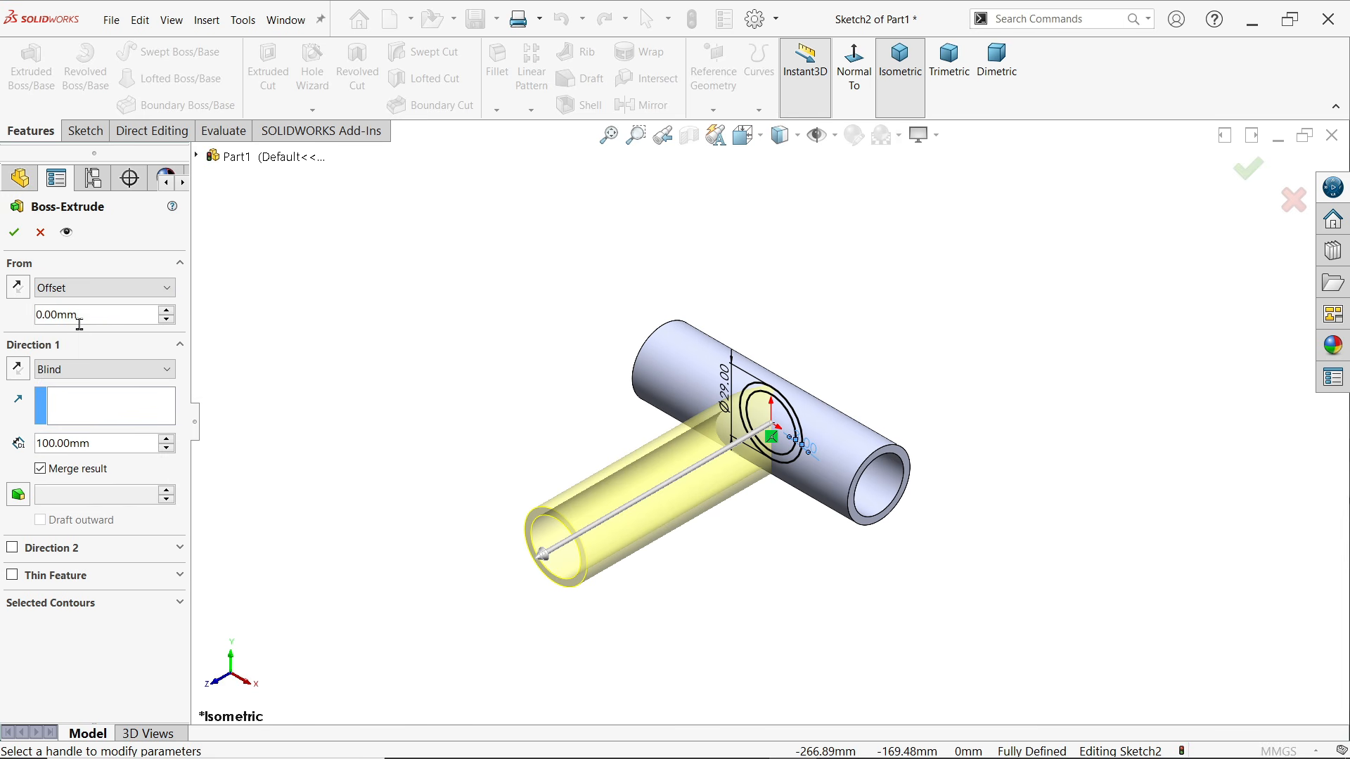
{"action": "type", "text": "150"}
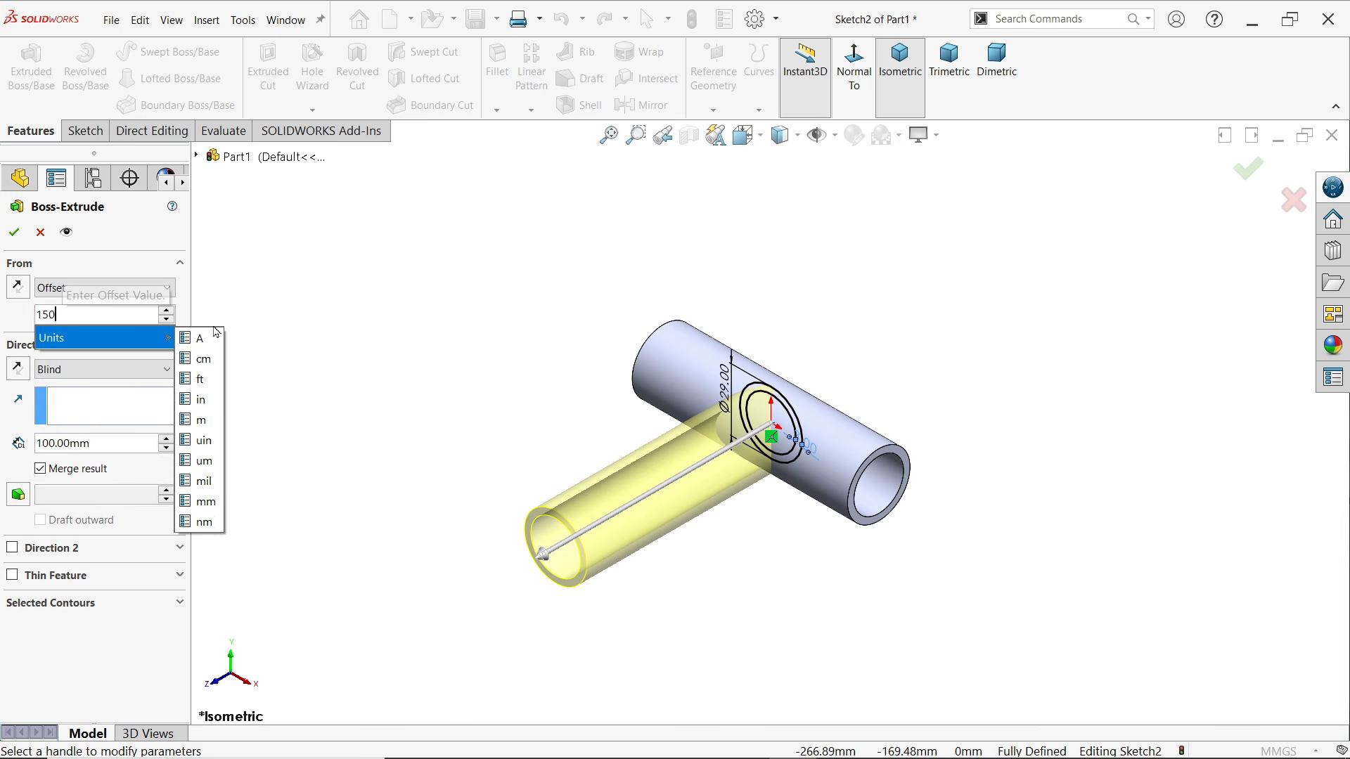
{"action": "key", "text": "Return"}
{"action": "scroll", "coordinate": [739, 394], "scroll_direction": "down", "scroll_amount": 2}
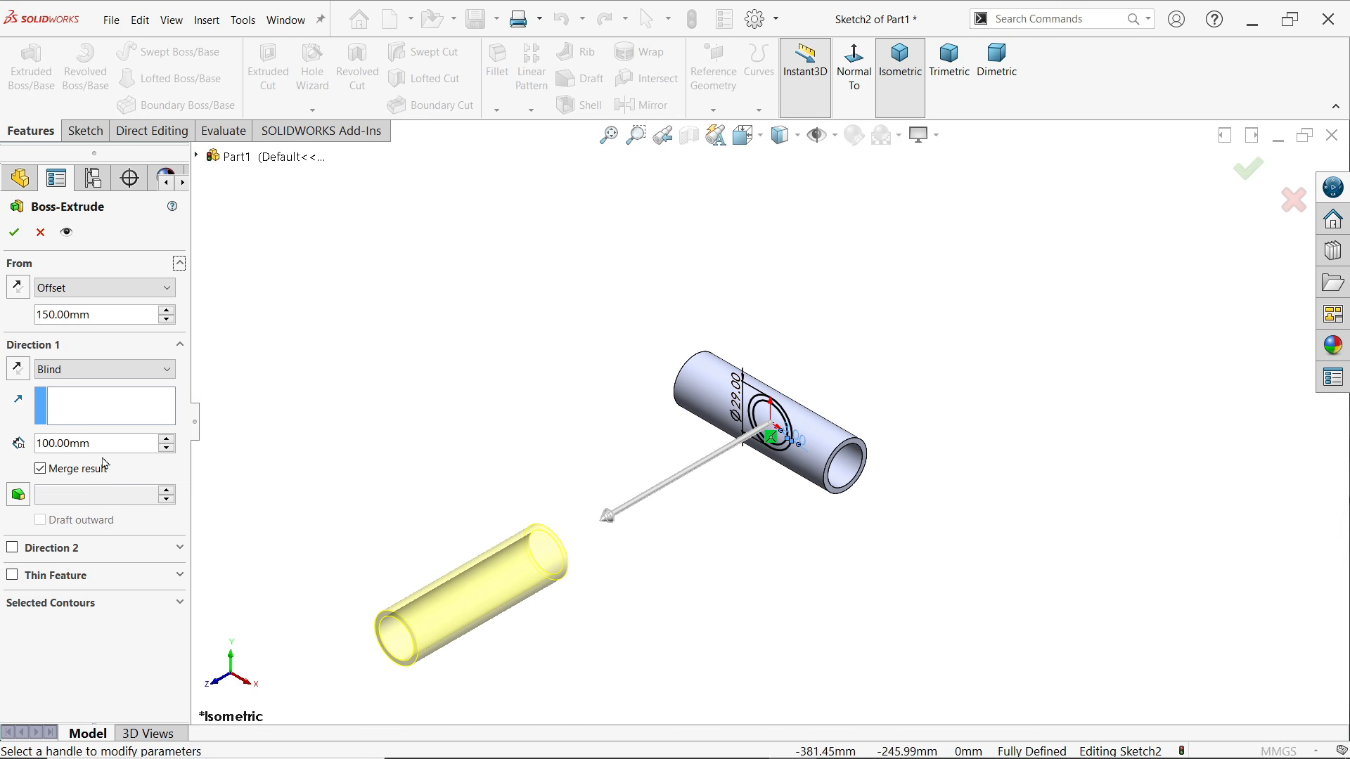
Reverse the branch extrusion towards the main pipe and finish it with the Up To Next end condition
{"action": "left_click", "coordinate": [18, 371]}
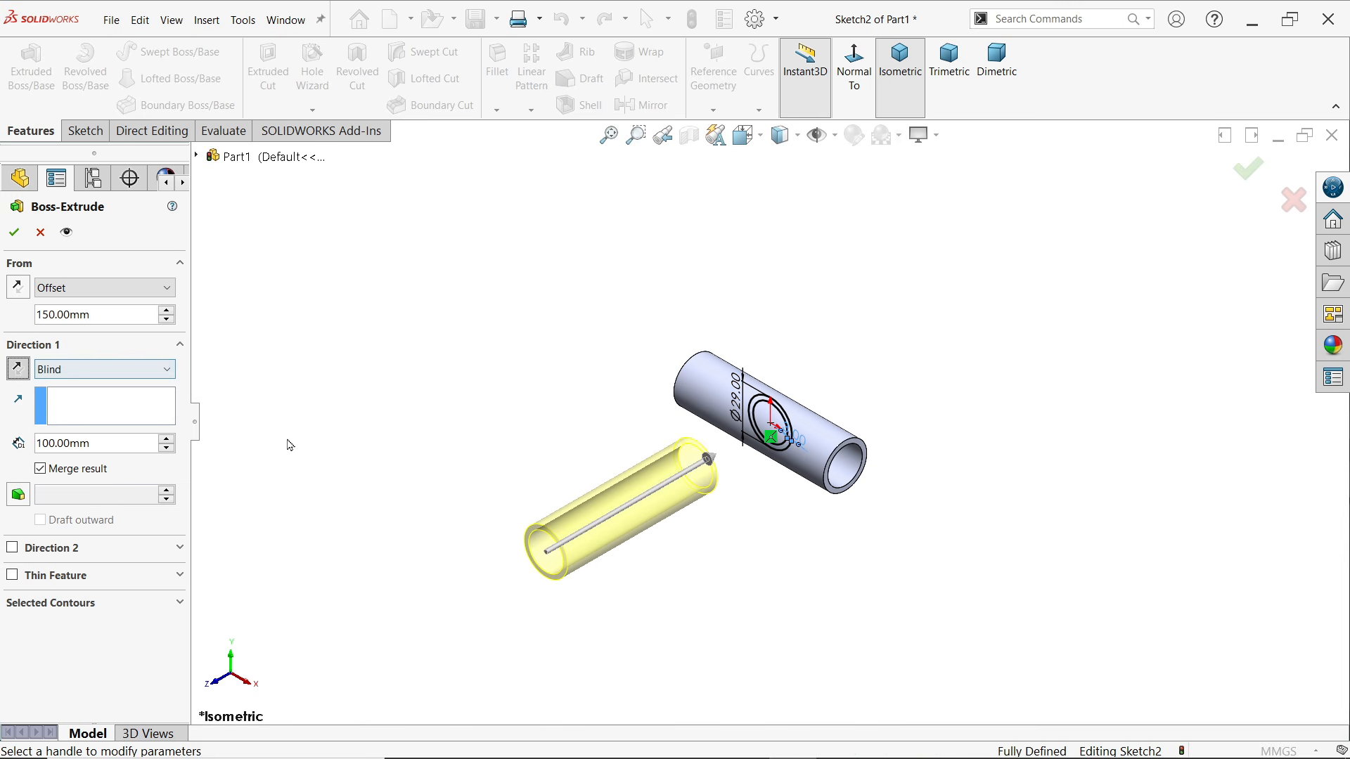
{"action": "scroll", "coordinate": [587, 530], "scroll_direction": "up", "scroll_amount": 2}
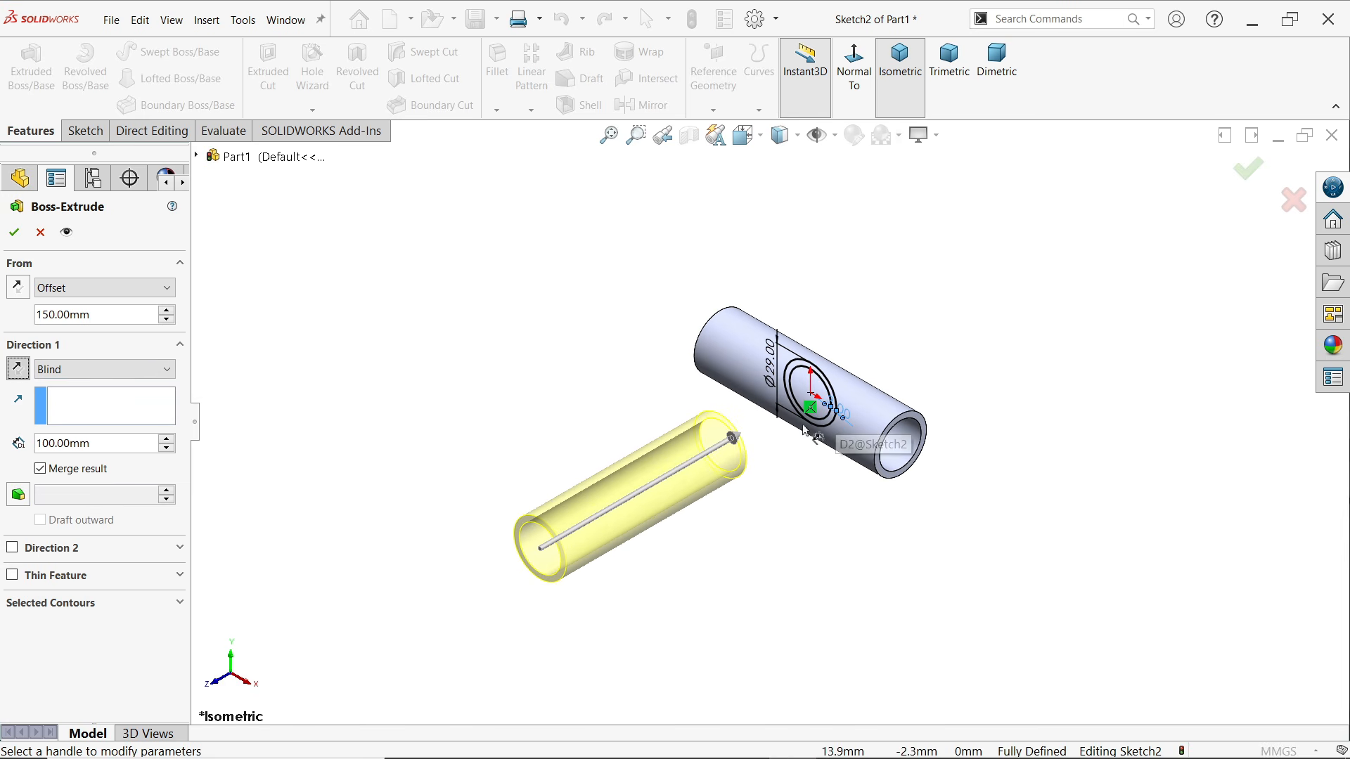
{"action": "left_click", "coordinate": [54, 375]}
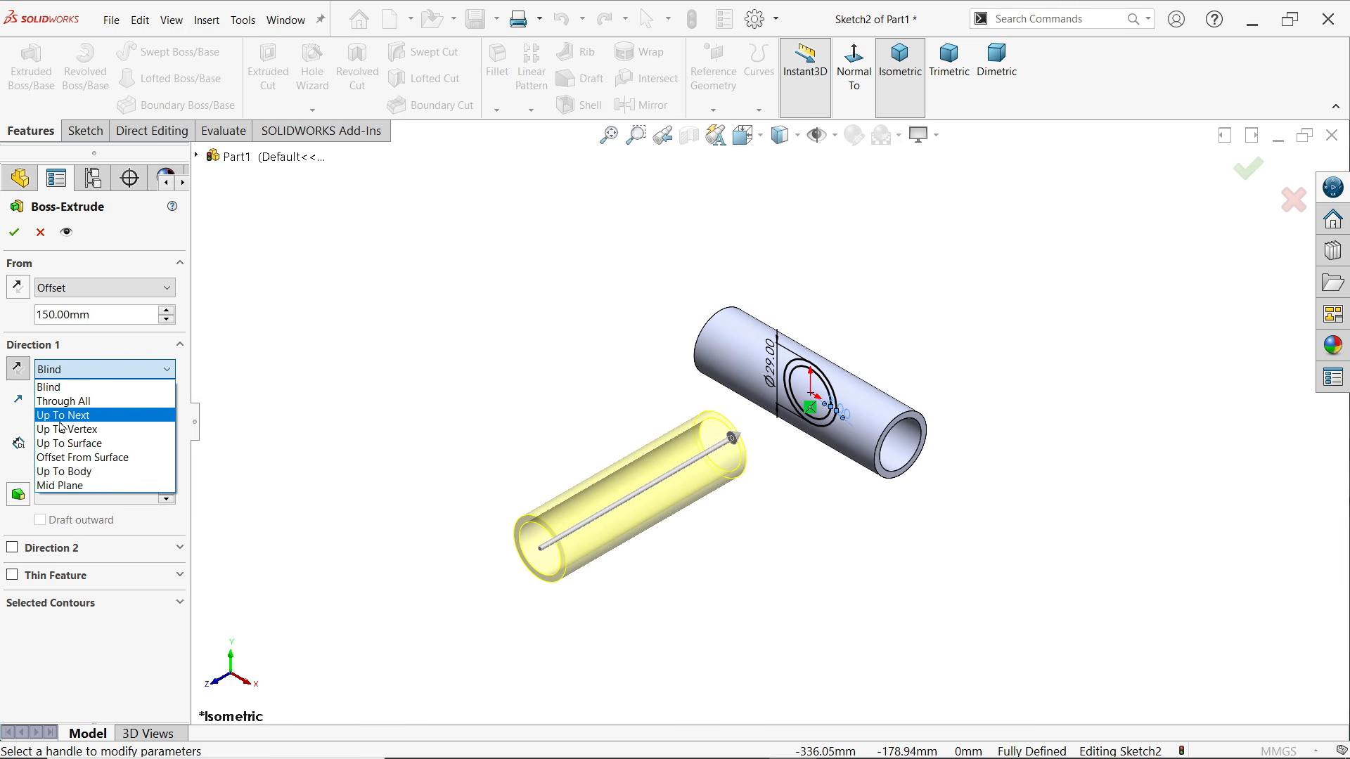
{"action": "left_click", "coordinate": [82, 416]}
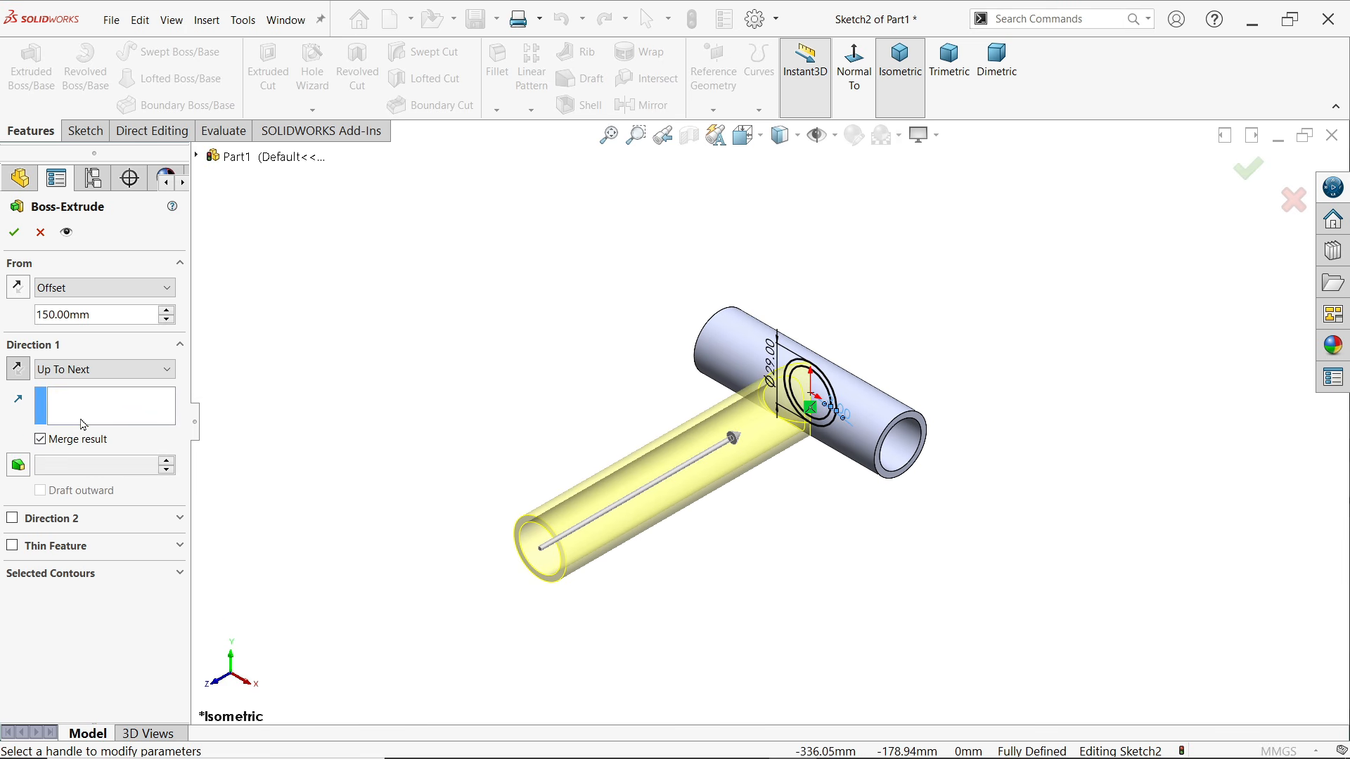
{"action": "scroll", "coordinate": [668, 521], "scroll_direction": "up", "scroll_amount": 3}
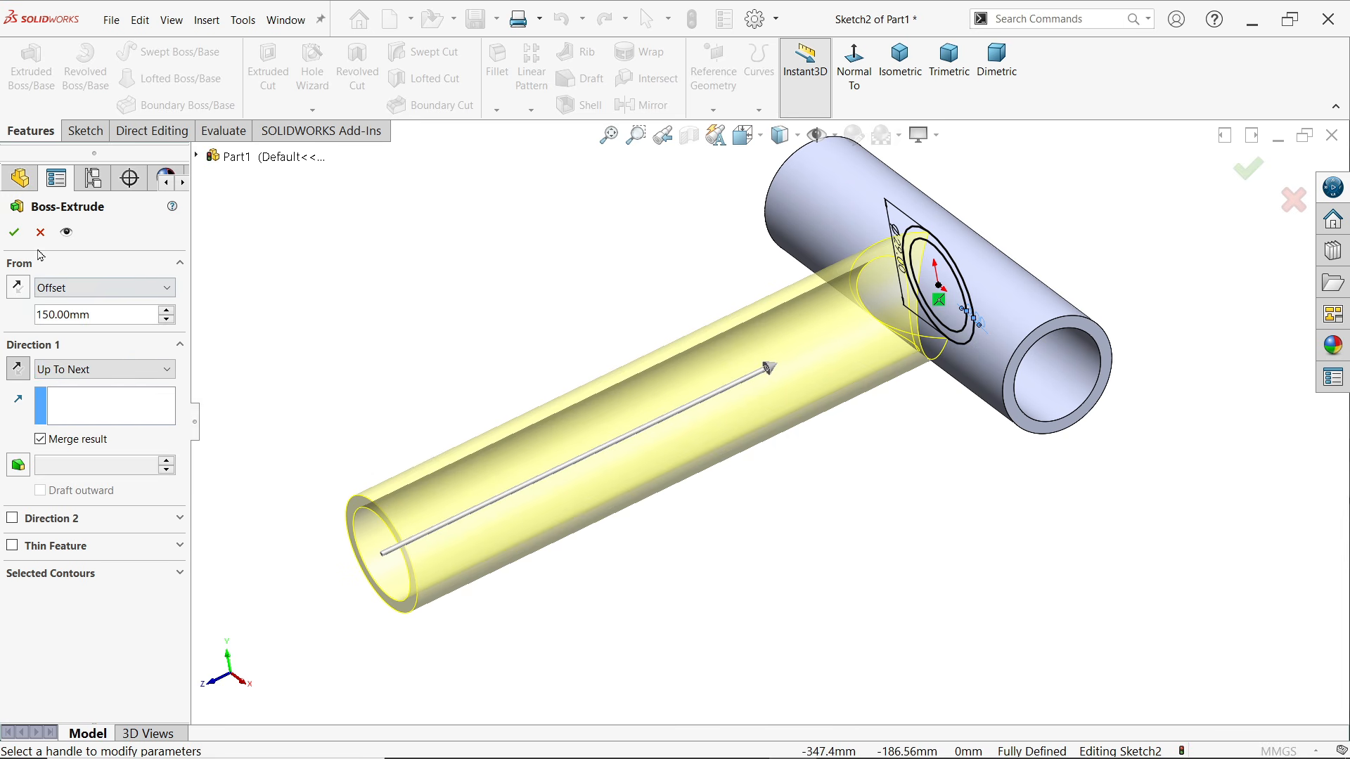
{"action": "mouse_move", "coordinate": [429, 331]}
{"action": "middle_mouse_down"}
{"action": "mouse_move", "coordinate": [362, 323]}
{"action": "mouse_move", "coordinate": [458, 314]}
{"action": "middle_mouse_up"}
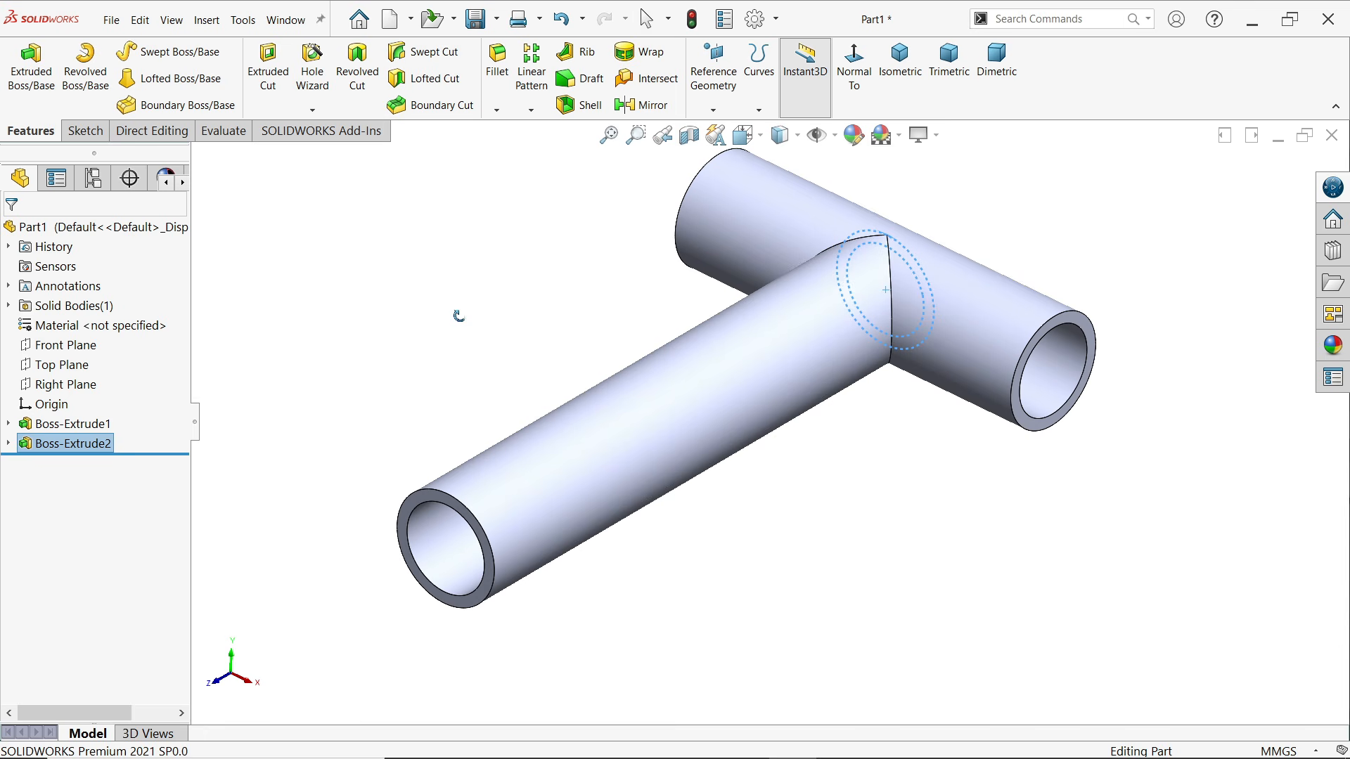
Cut the inner circle of the branch sketch along the branch with Through All, opening the main pipe's wall
{"action": "left_click", "coordinate": [9, 443]}
{"action": "left_click", "coordinate": [70, 464]}
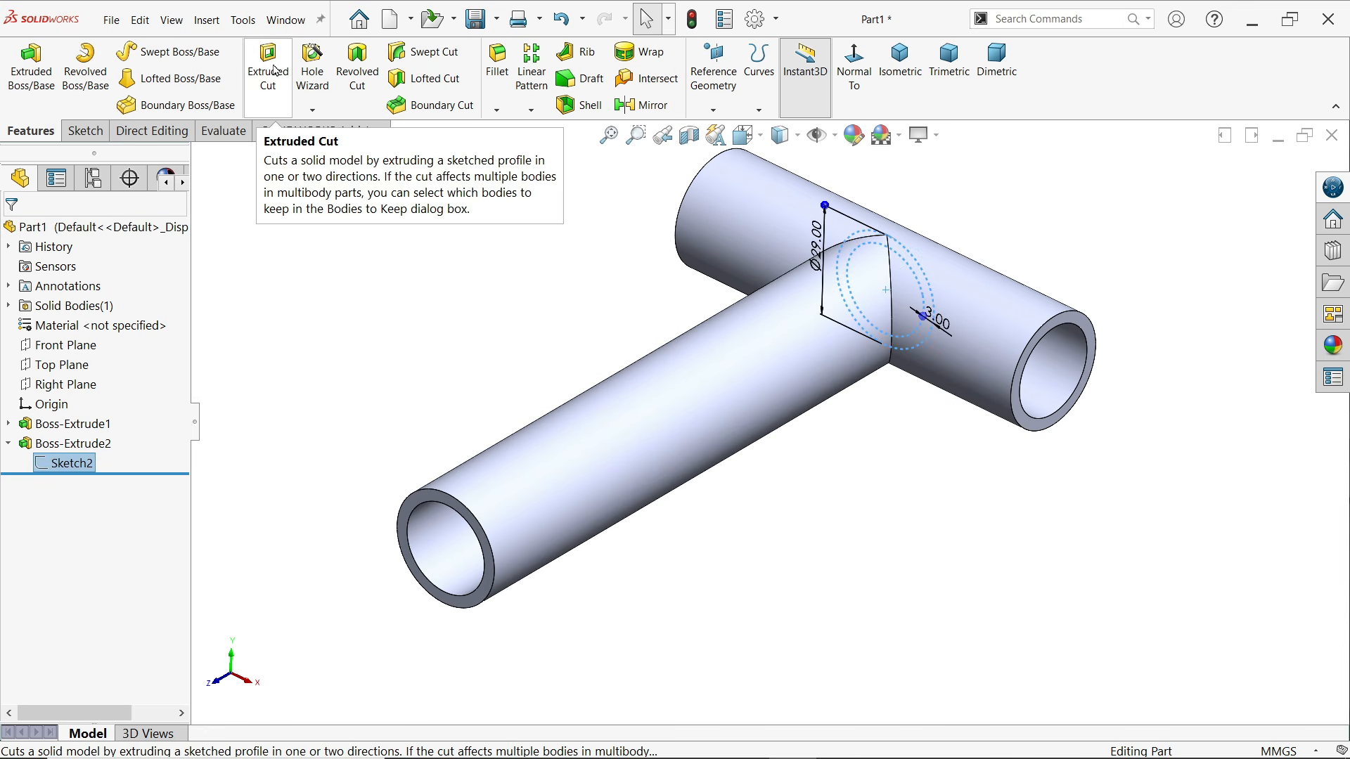
{"action": "left_click", "coordinate": [275, 71]}
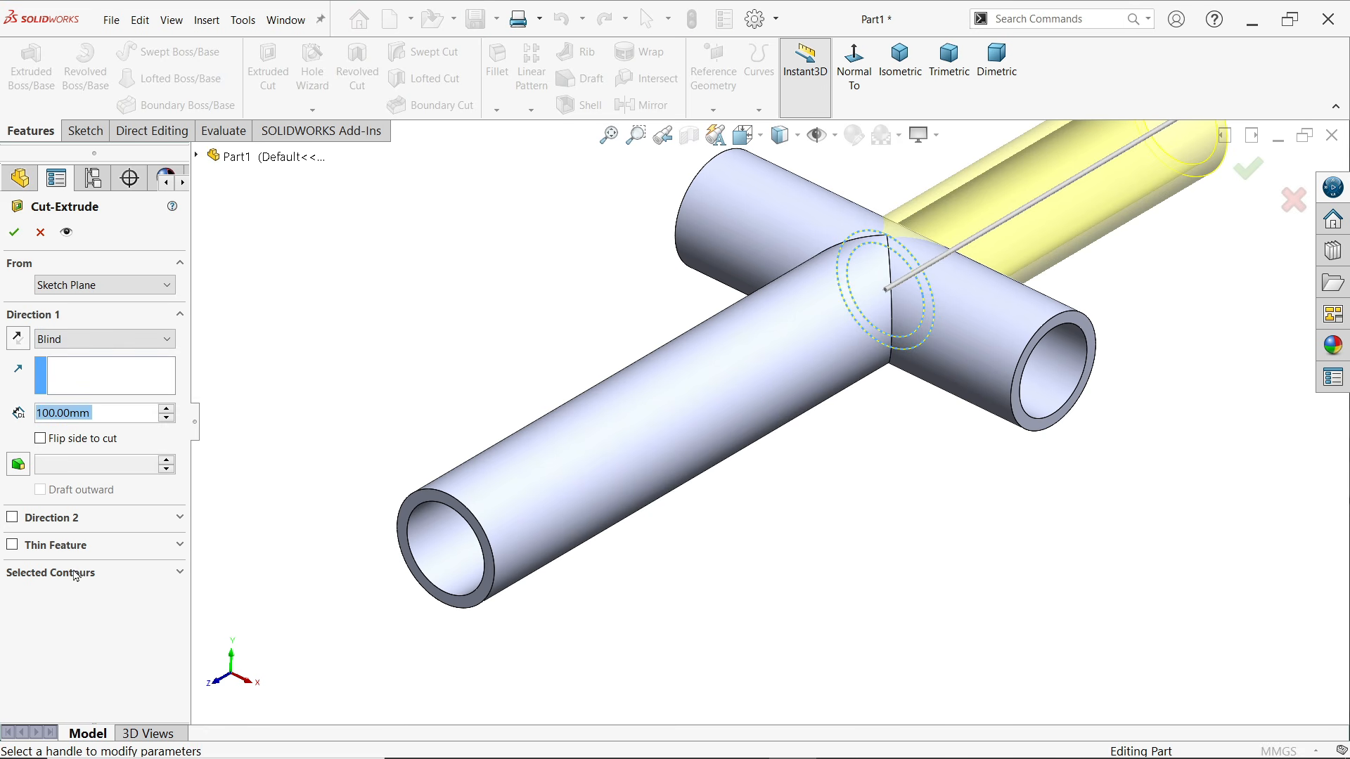
{"action": "left_click", "coordinate": [76, 575]}
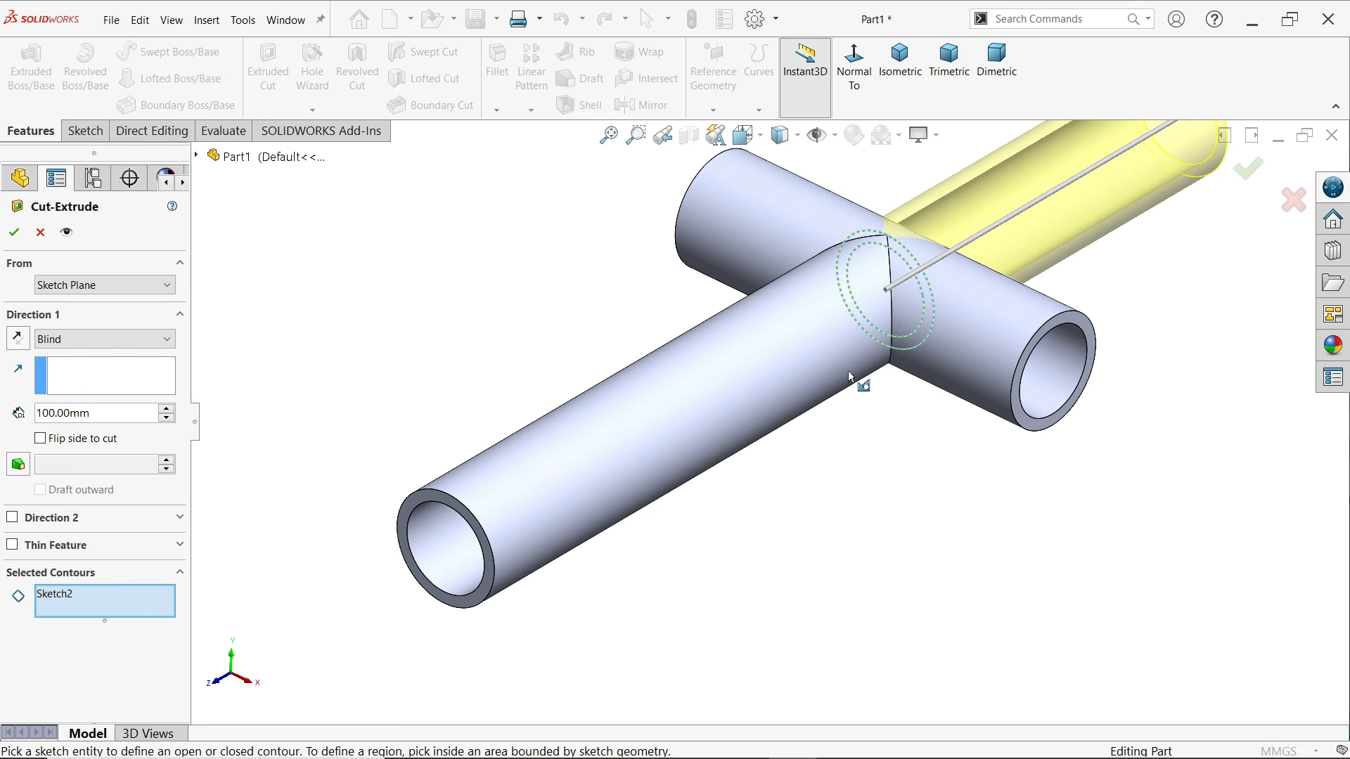
{"action": "left_click", "coordinate": [919, 337]}
{"action": "middle_click_drag", "start_coordinate": [919, 337], "coordinate": [1058, 362]}
{"action": "left_click", "coordinate": [19, 340]}
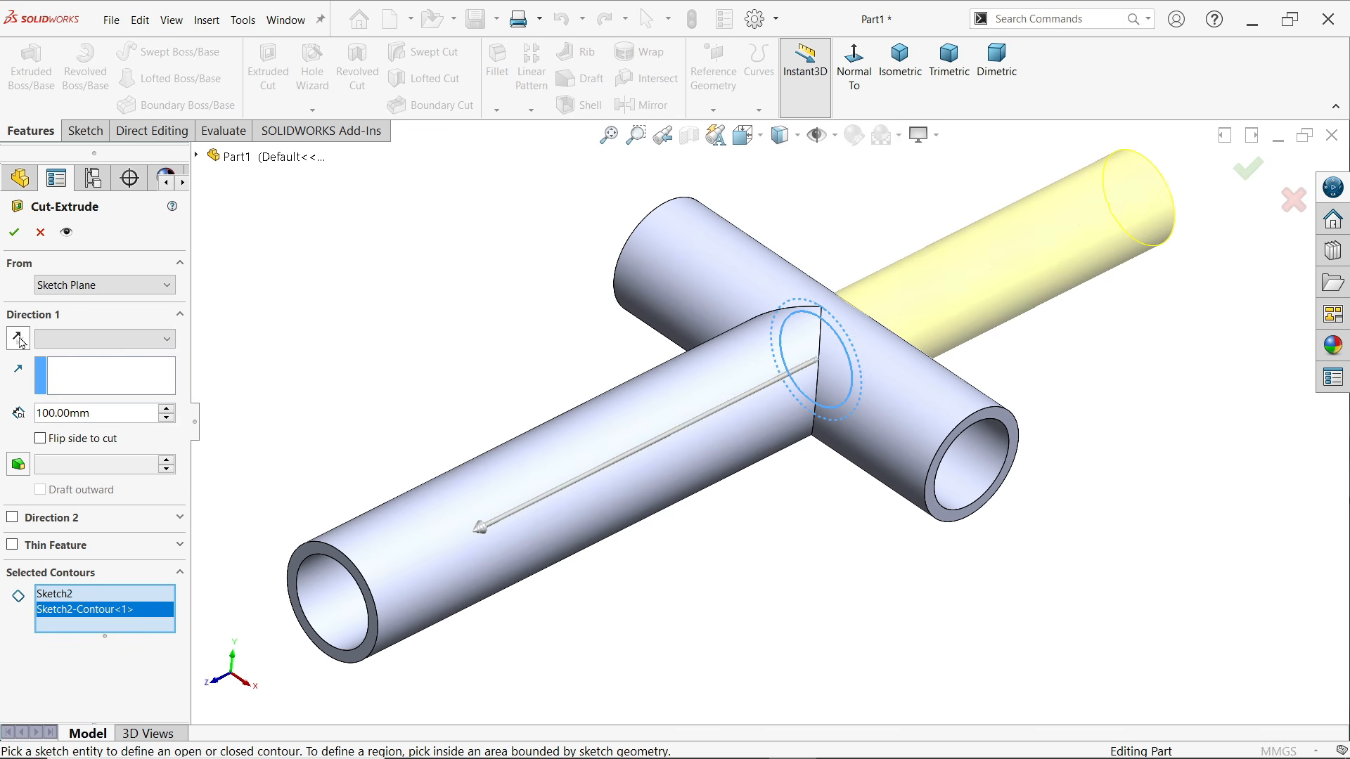
{"action": "left_click", "coordinate": [99, 339]}
{"action": "left_click", "coordinate": [85, 371]}
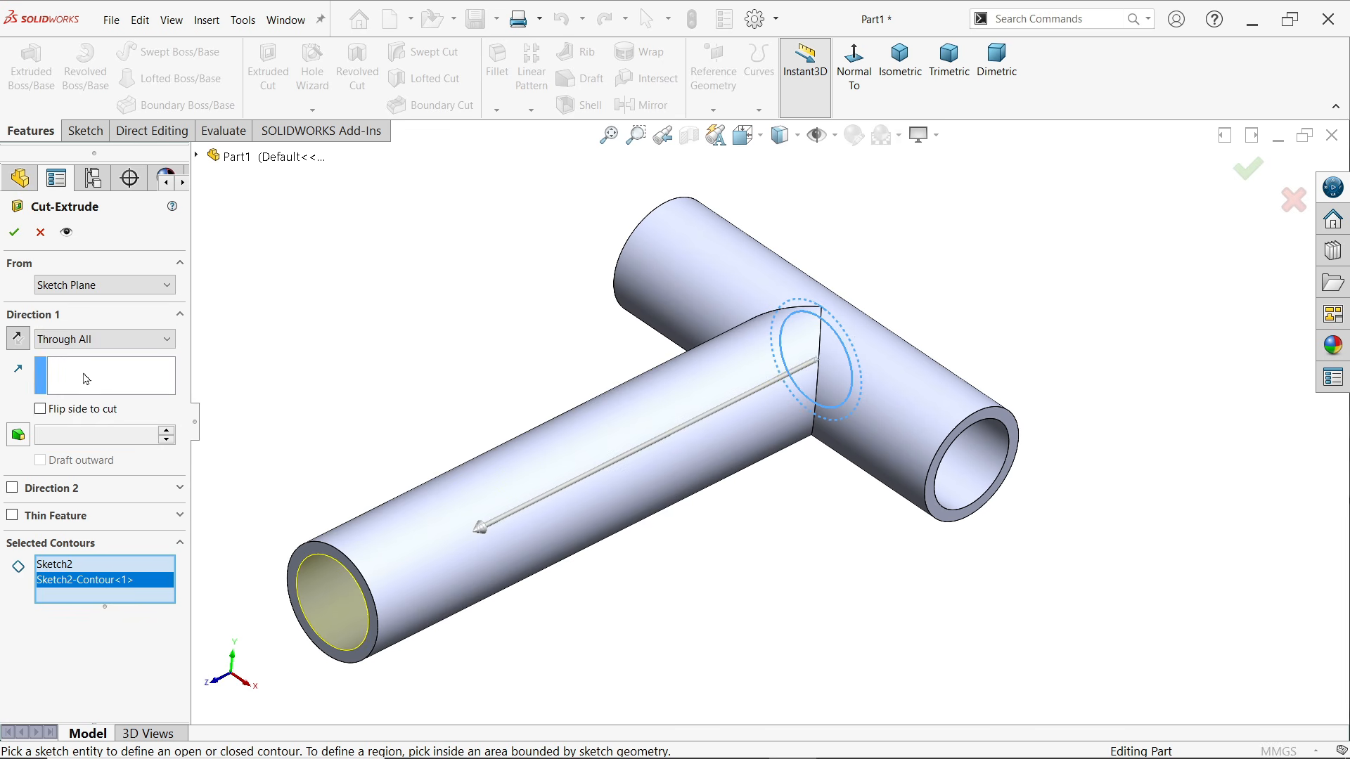
{"action": "left_click", "coordinate": [13, 234]}
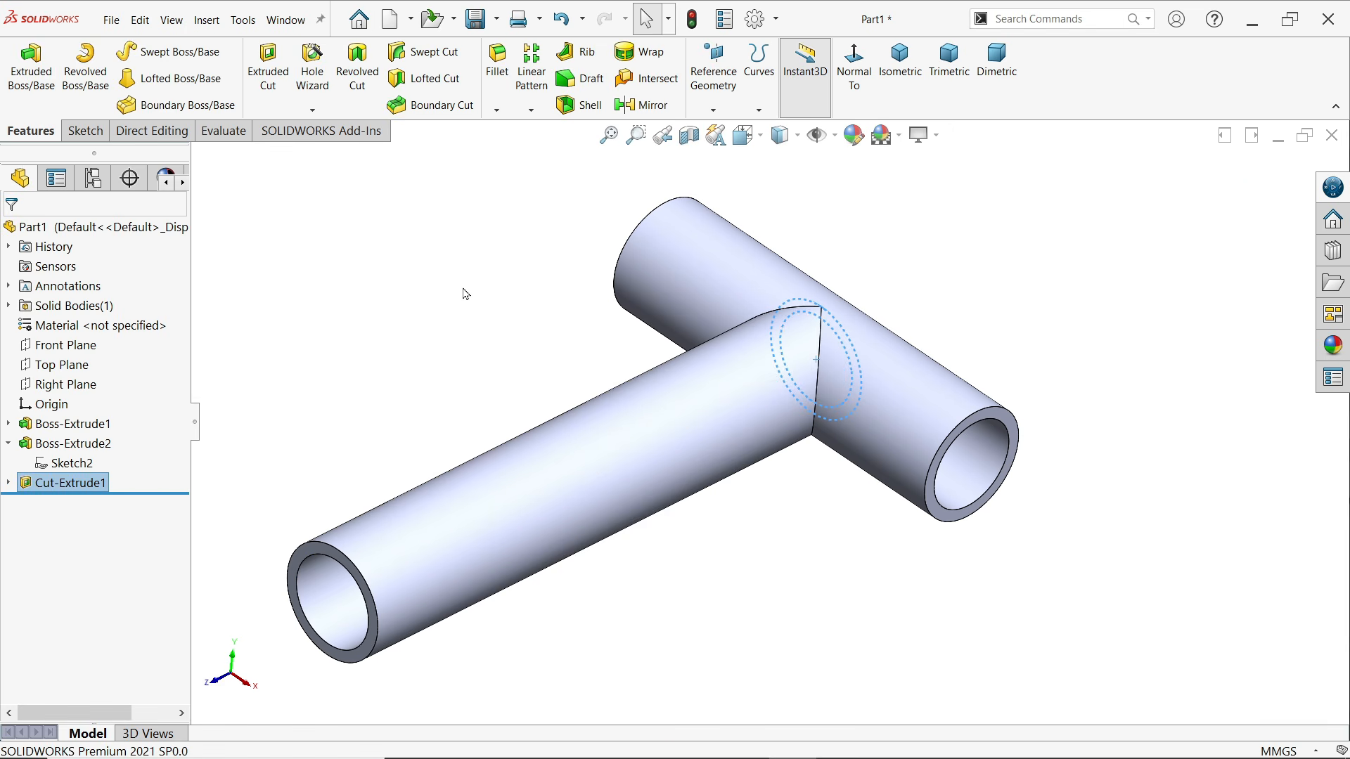
Section the model along the Top Plane to inspect the interior of the T-junction
{"action": "scroll", "coordinate": [738, 341], "scroll_direction": "up", "scroll_amount": 3}
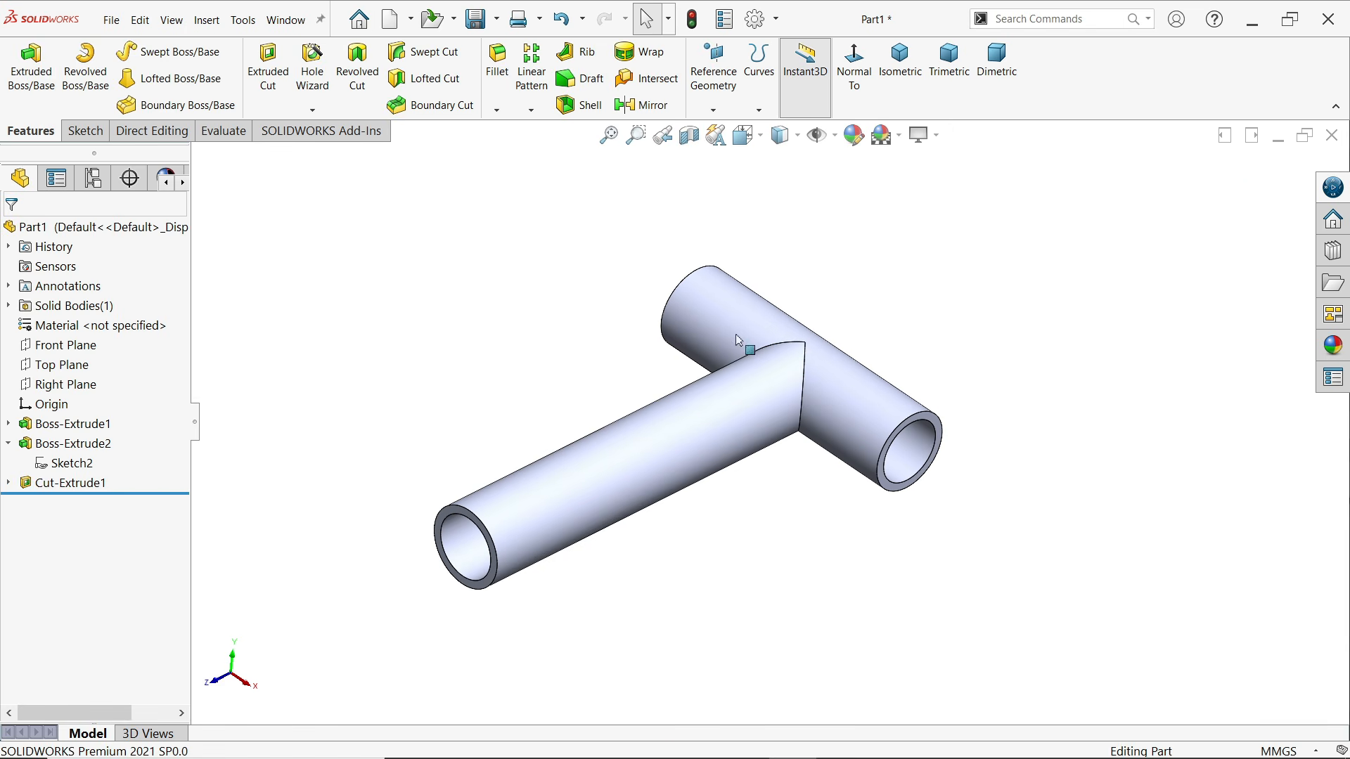
{"action": "left_click", "coordinate": [60, 364]}
{"action": "left_click", "coordinate": [688, 149]}
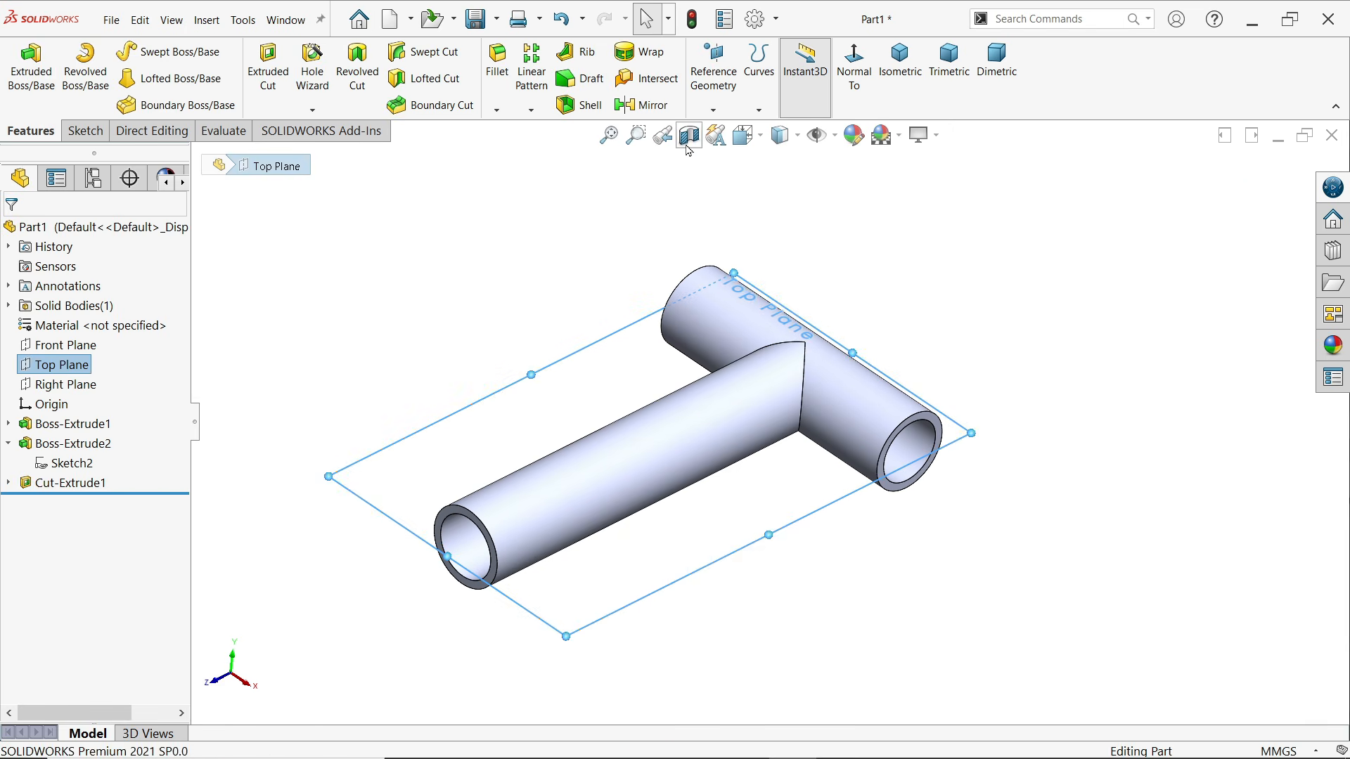
{"action": "left_click", "coordinate": [13, 233]}
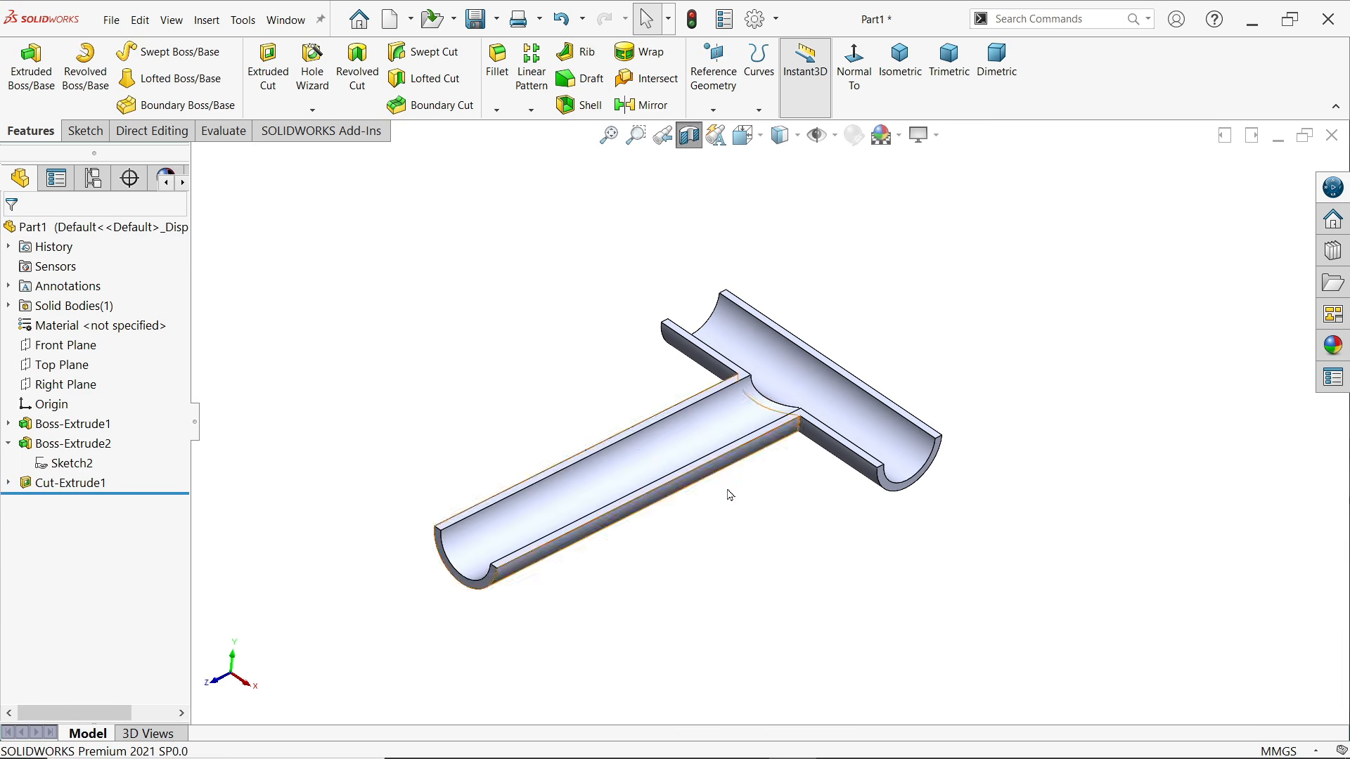
{"action": "scroll", "coordinate": [667, 464], "scroll_direction": "down", "scroll_amount": 3}
{"action": "scroll", "coordinate": [637, 491], "scroll_direction": "down", "scroll_amount": 2}
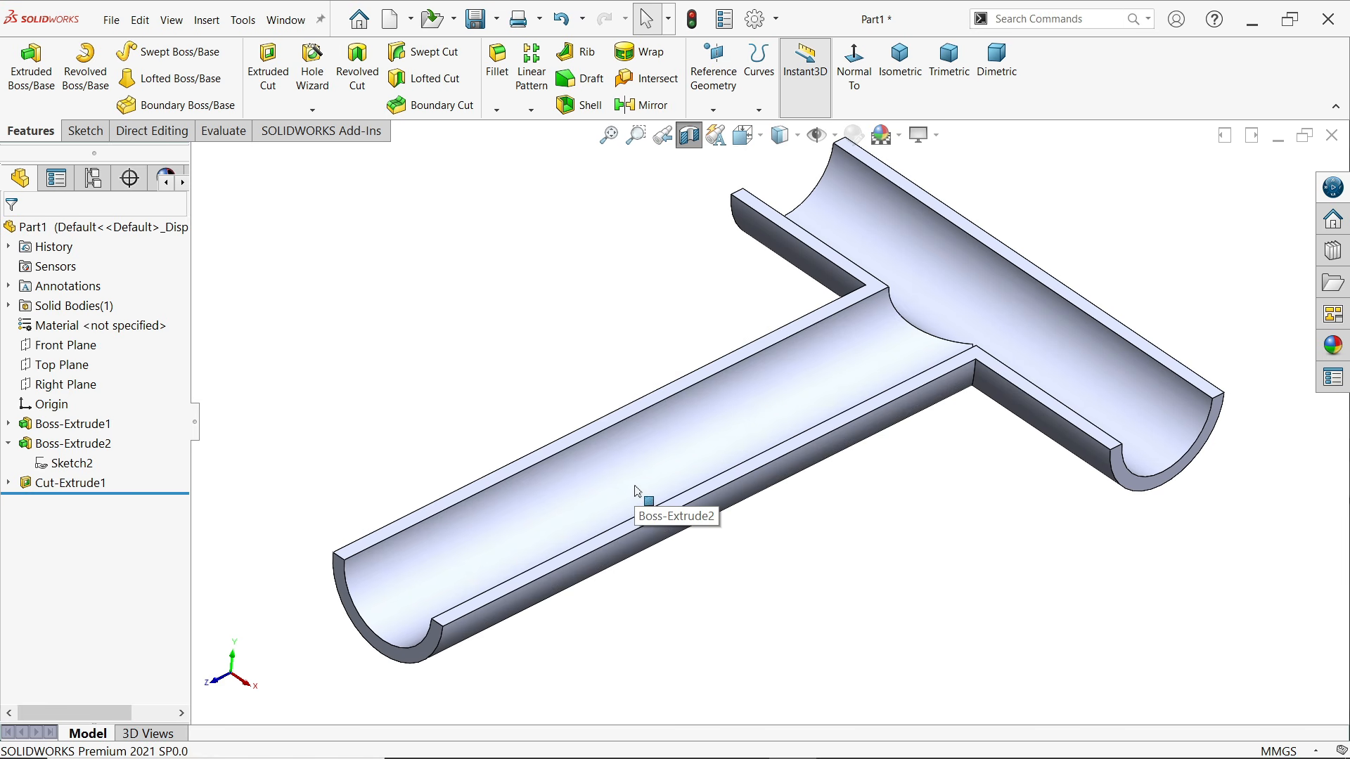
Save the part as pipe1 in the Pipe folder on the Desktop
{"action": "left_click", "coordinate": [477, 21]}
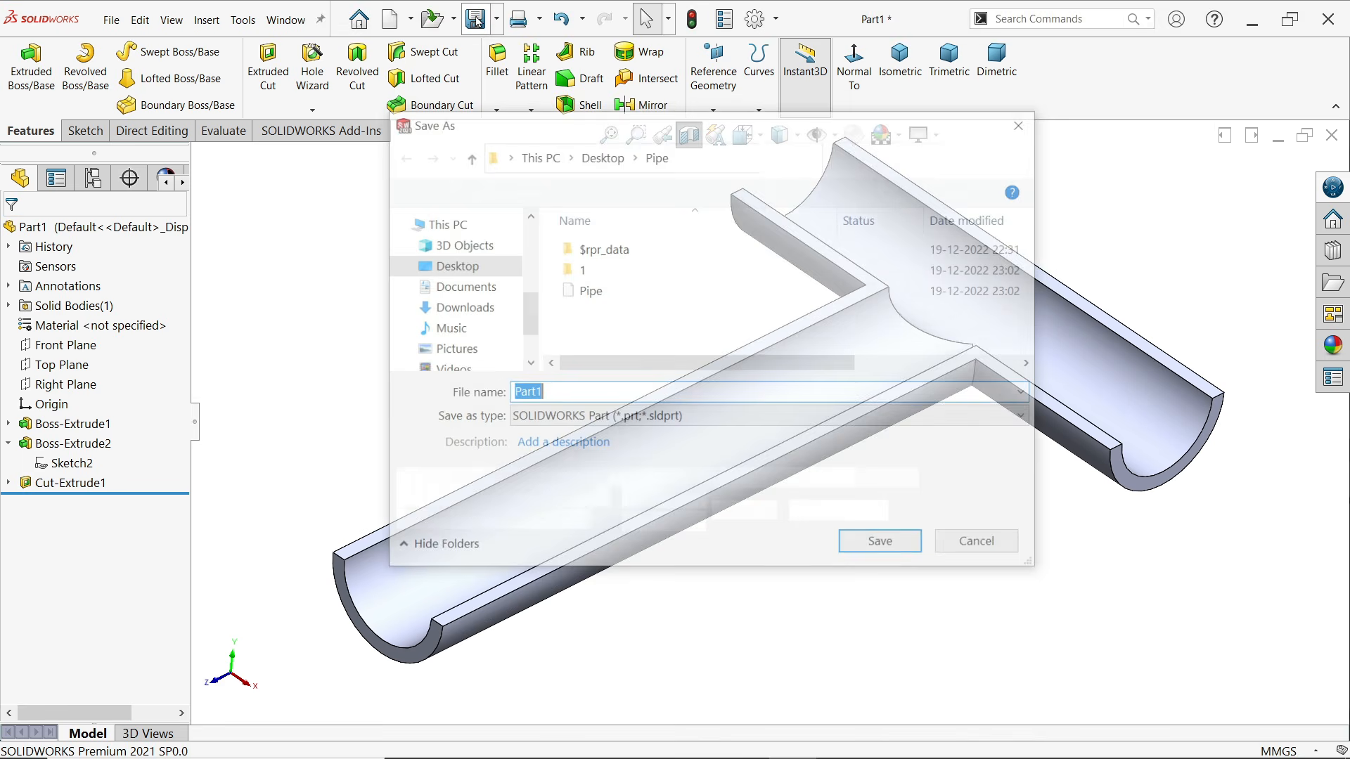
{"action": "type", "text": "pipe"}
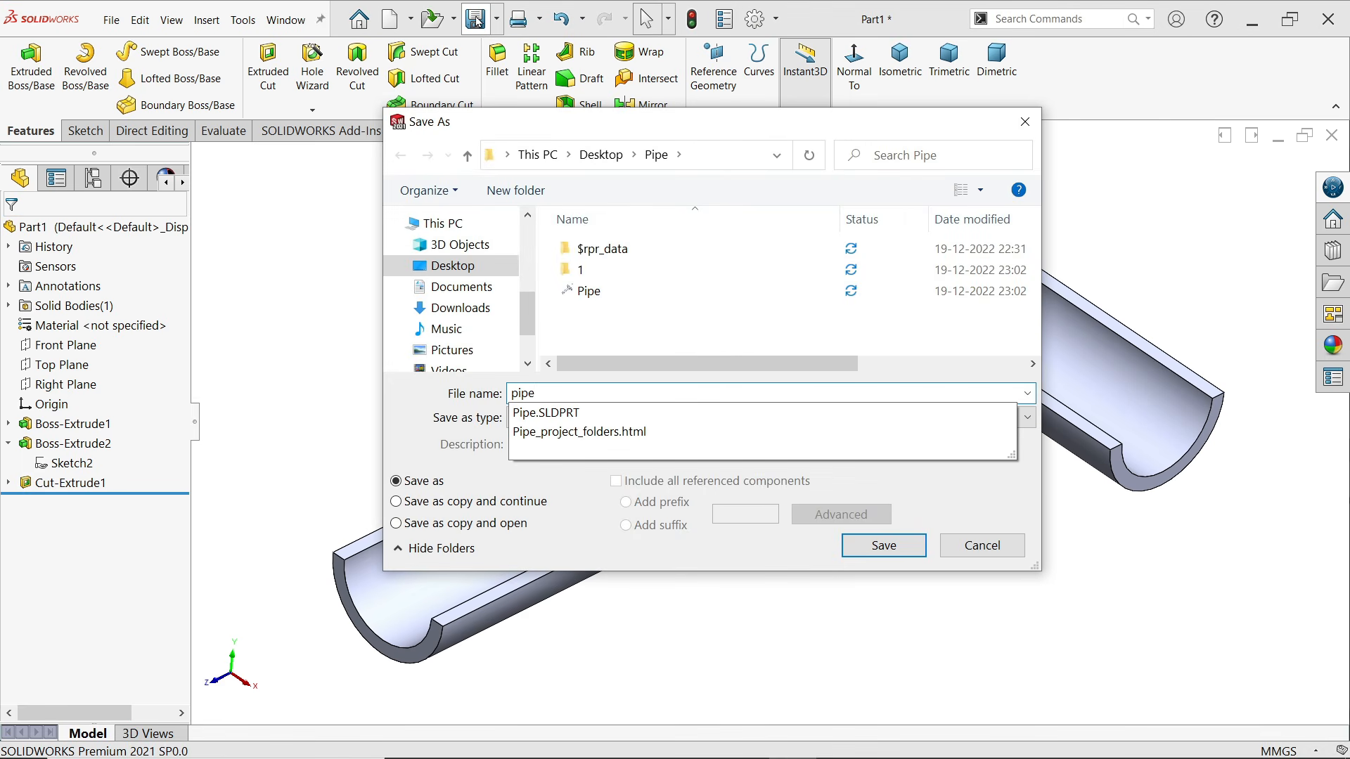
{"action": "type", "text": "1"}
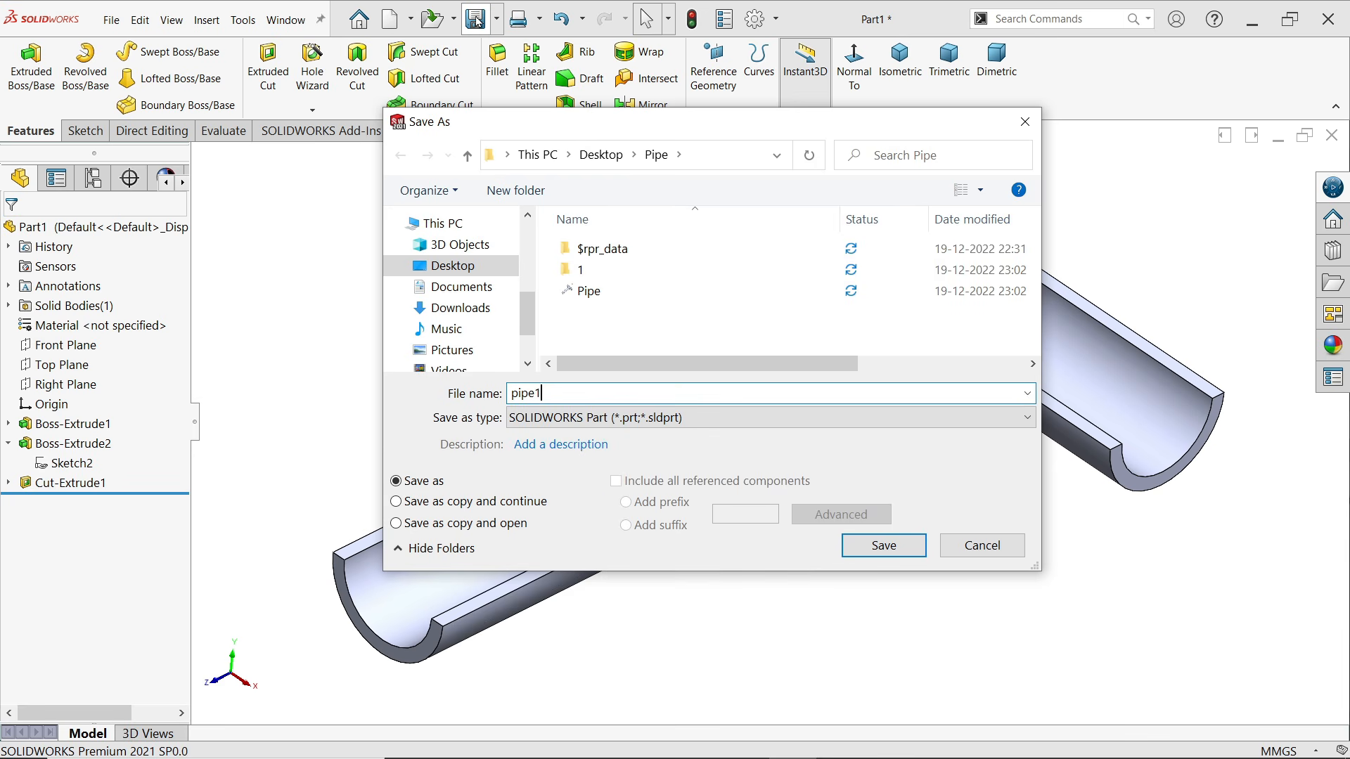
{"action": "left_click", "coordinate": [881, 548]}
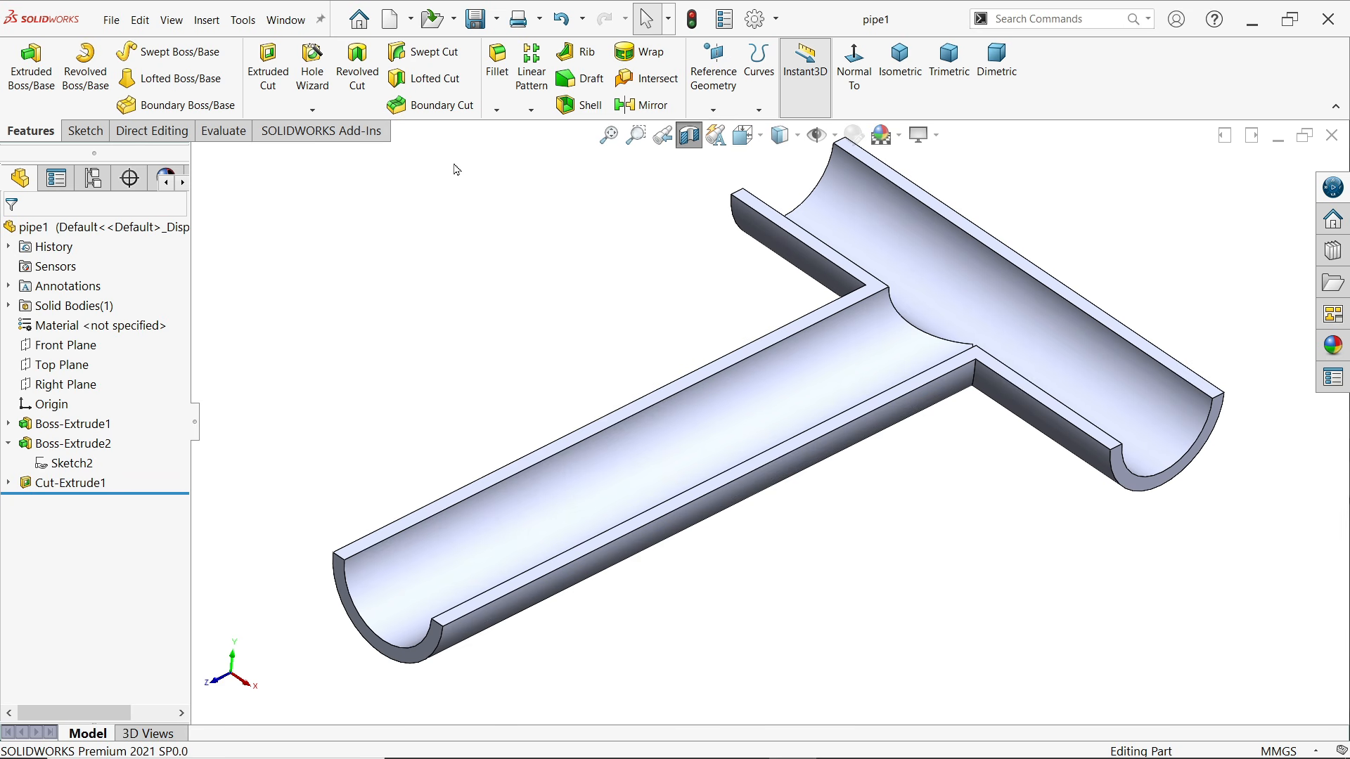
Enable the SOLIDWORKS Flow Simulation 2021 add-in for the current session
{"action": "left_click", "coordinate": [318, 132]}
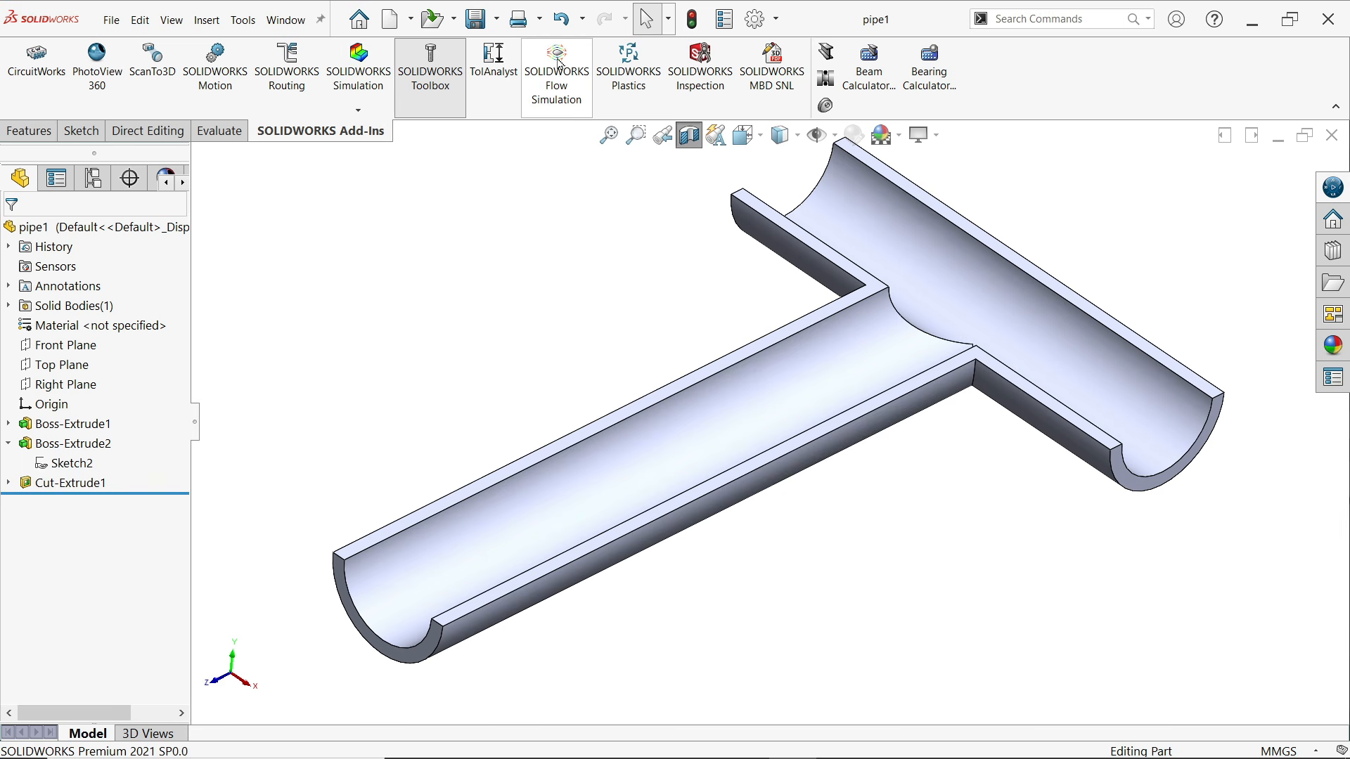
{"action": "left_click", "coordinate": [776, 21]}
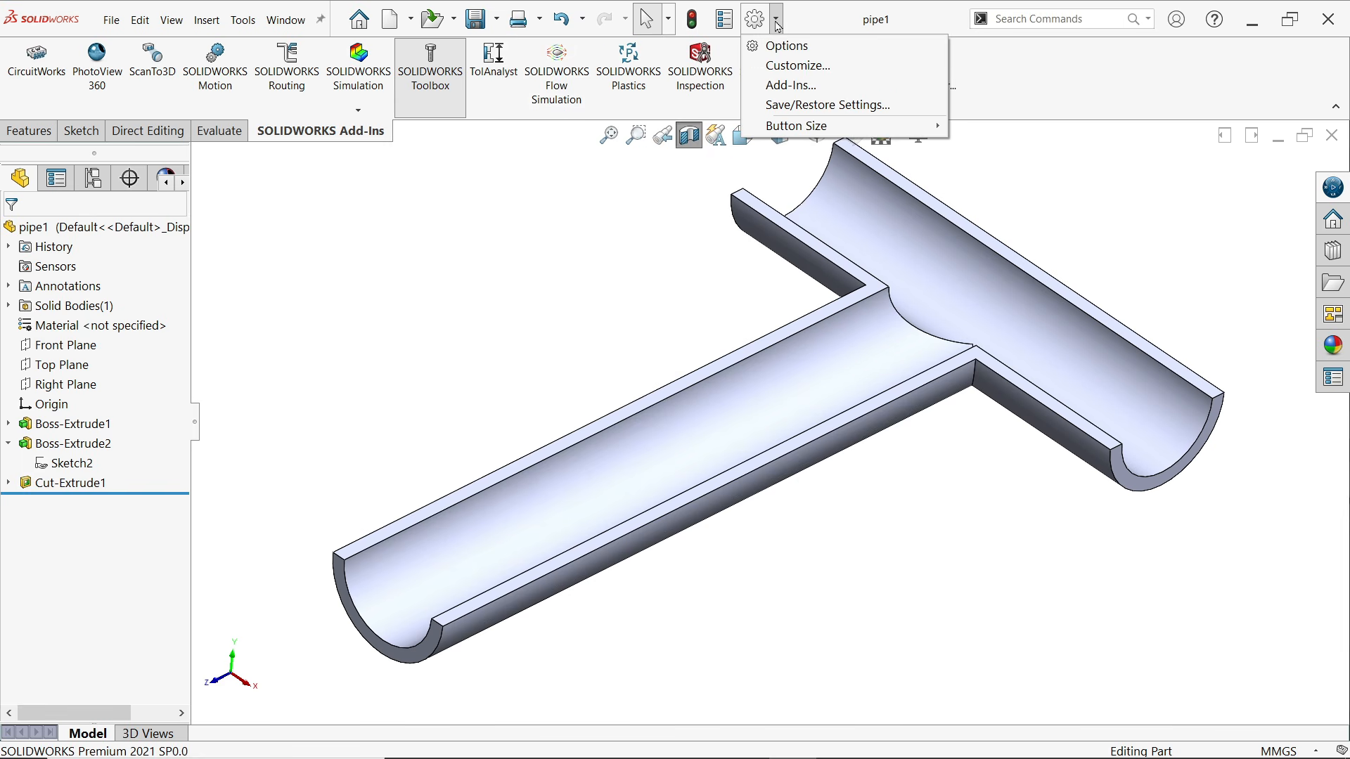
{"action": "left_click", "coordinate": [787, 86]}
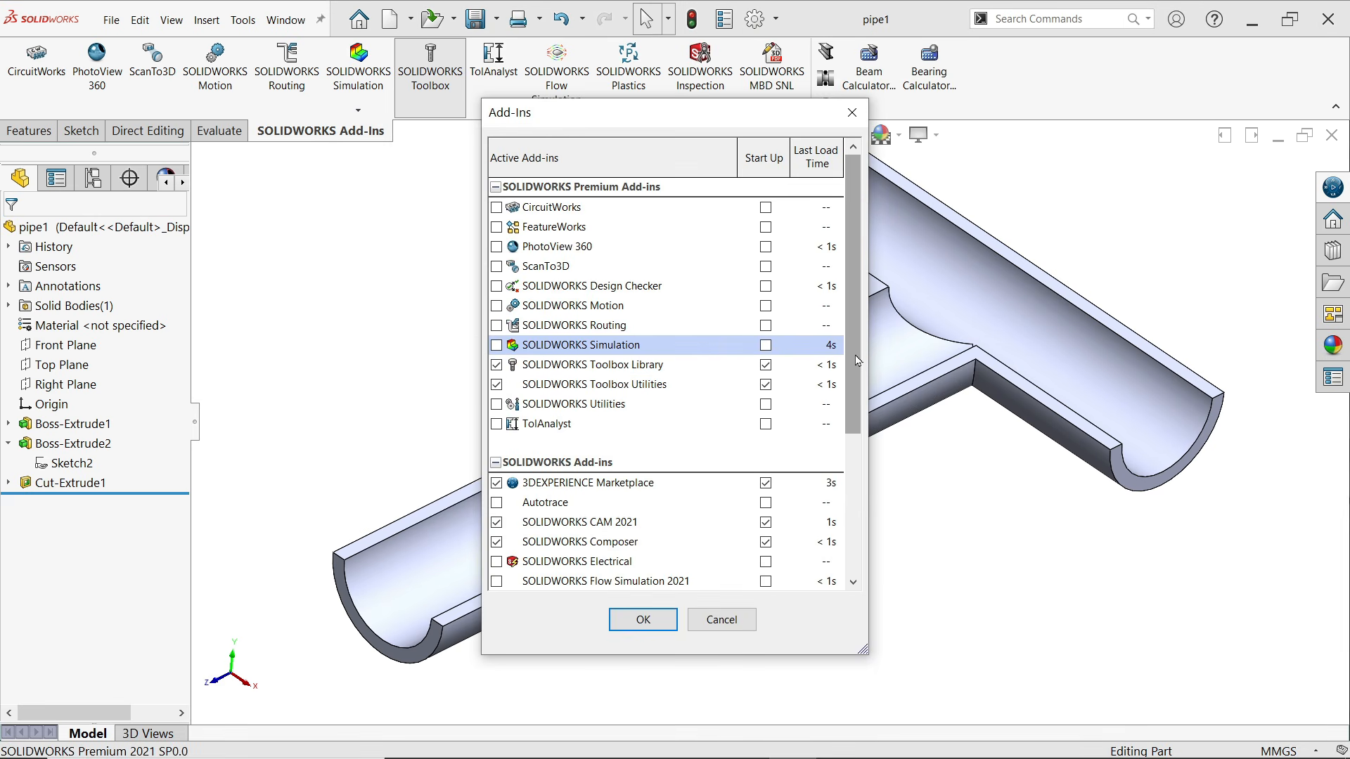
{"action": "left_click_drag", "start_coordinate": [853, 362], "coordinate": [851, 414]}
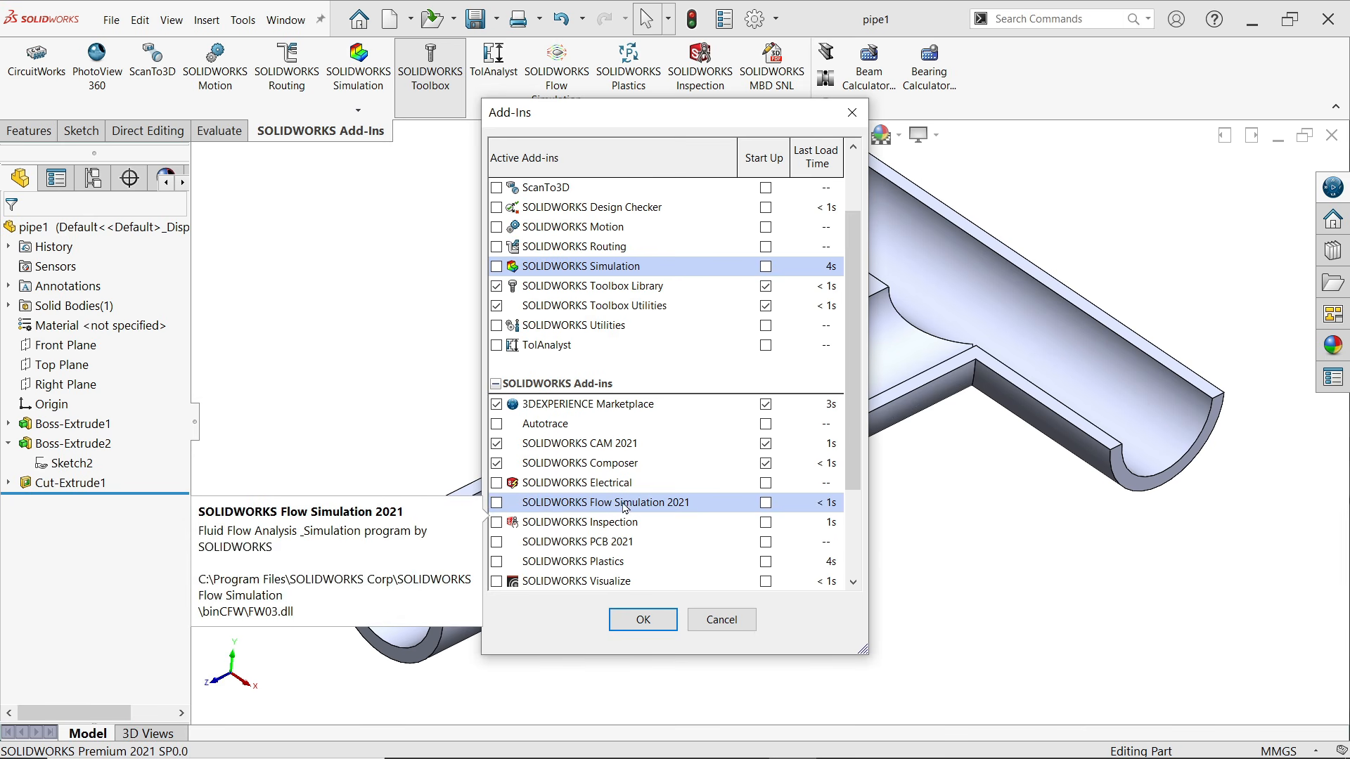
{"action": "left_click", "coordinate": [496, 503]}
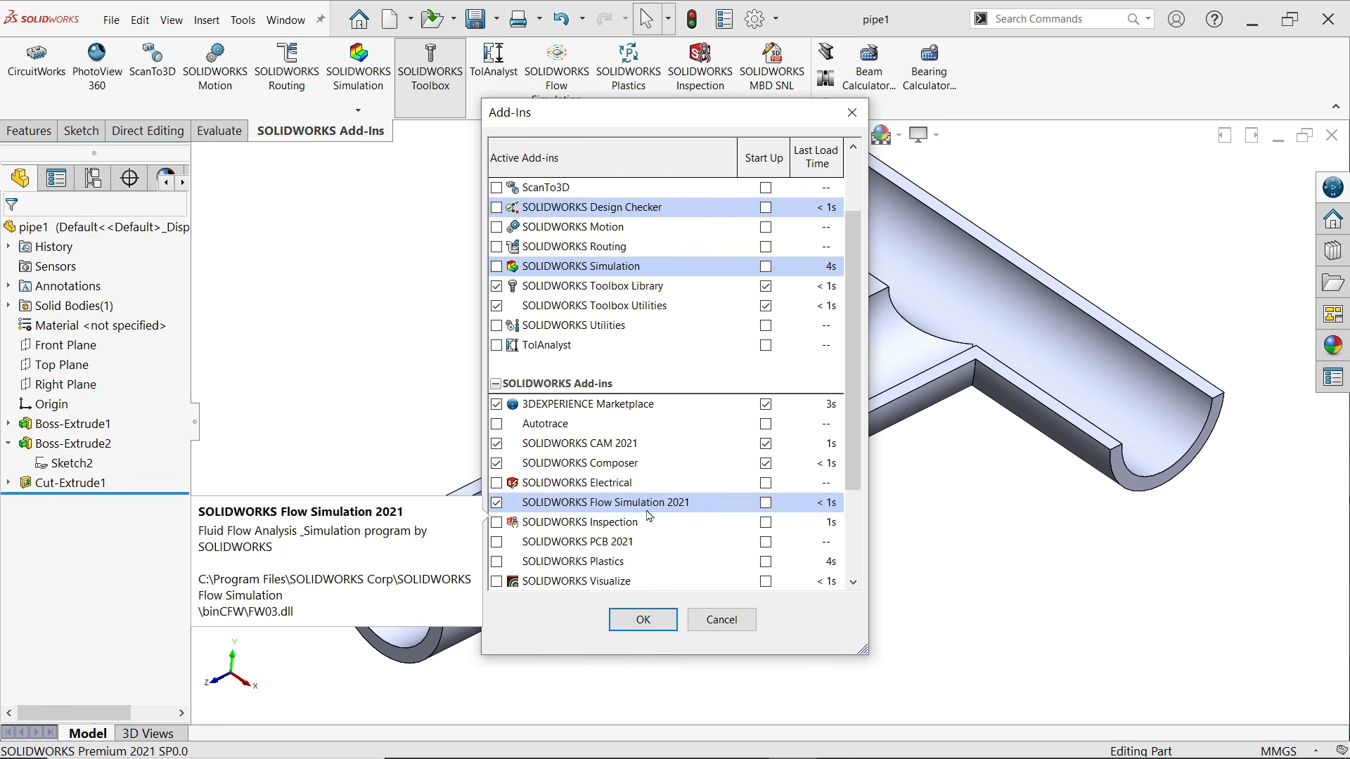
{"action": "left_click", "coordinate": [642, 620]}
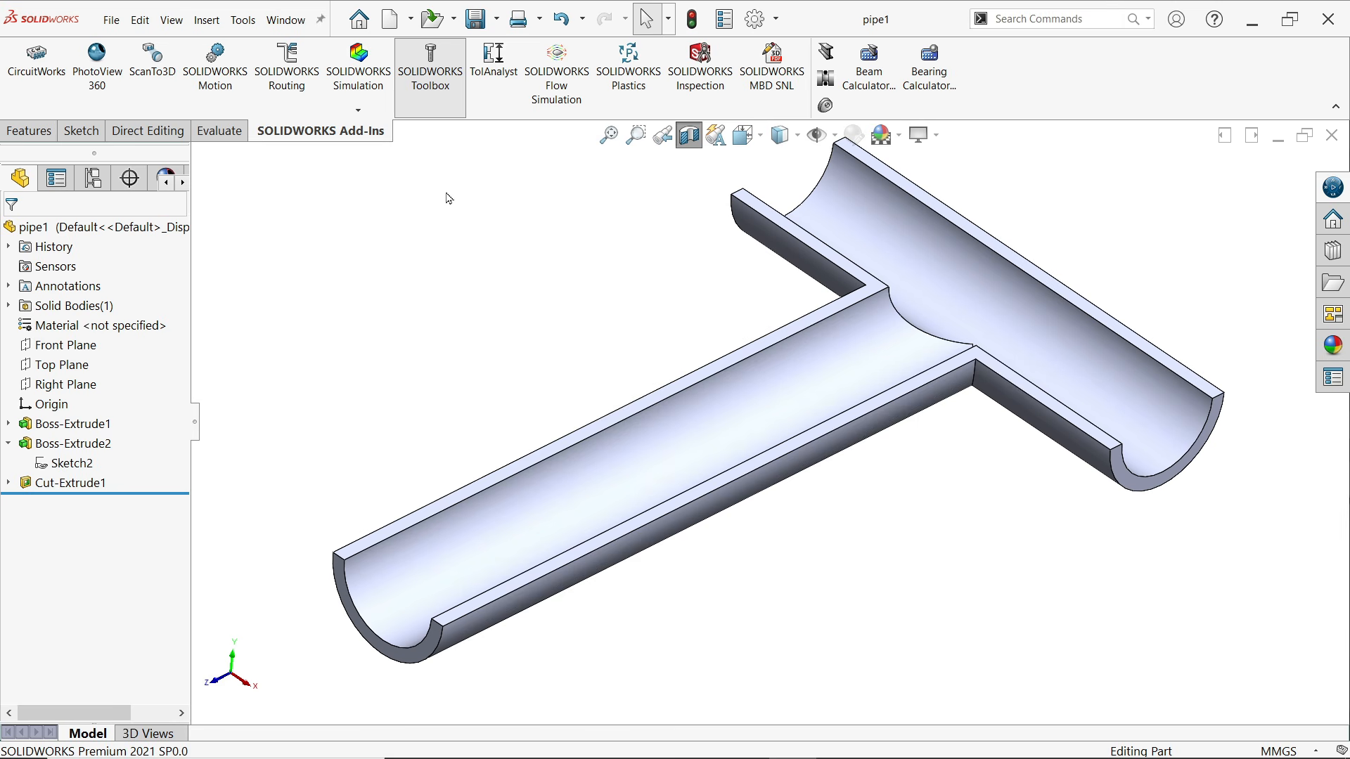
{"action": "left_click", "coordinate": [556, 99]}
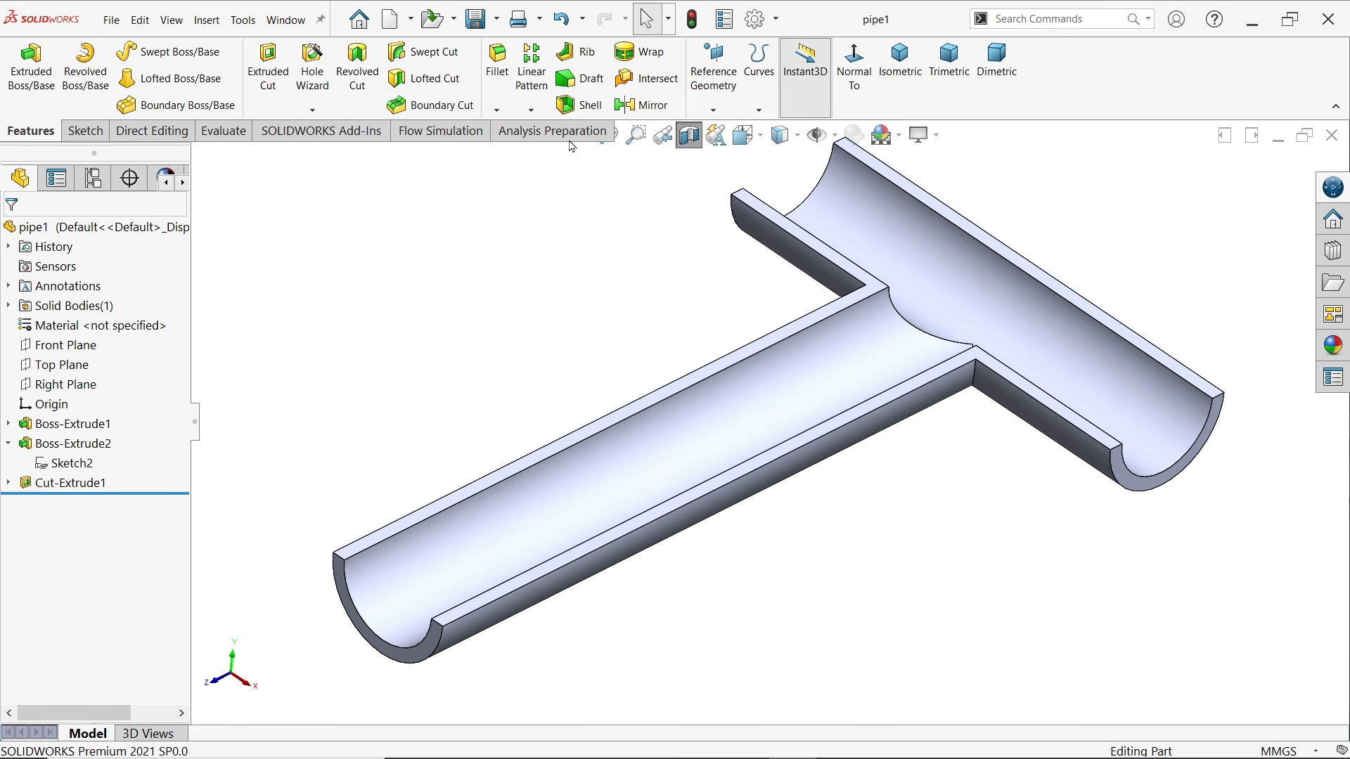
Bring up the Flow Simulation commands and hide the Analysis Preparation command set
{"action": "left_click", "coordinate": [449, 134]}
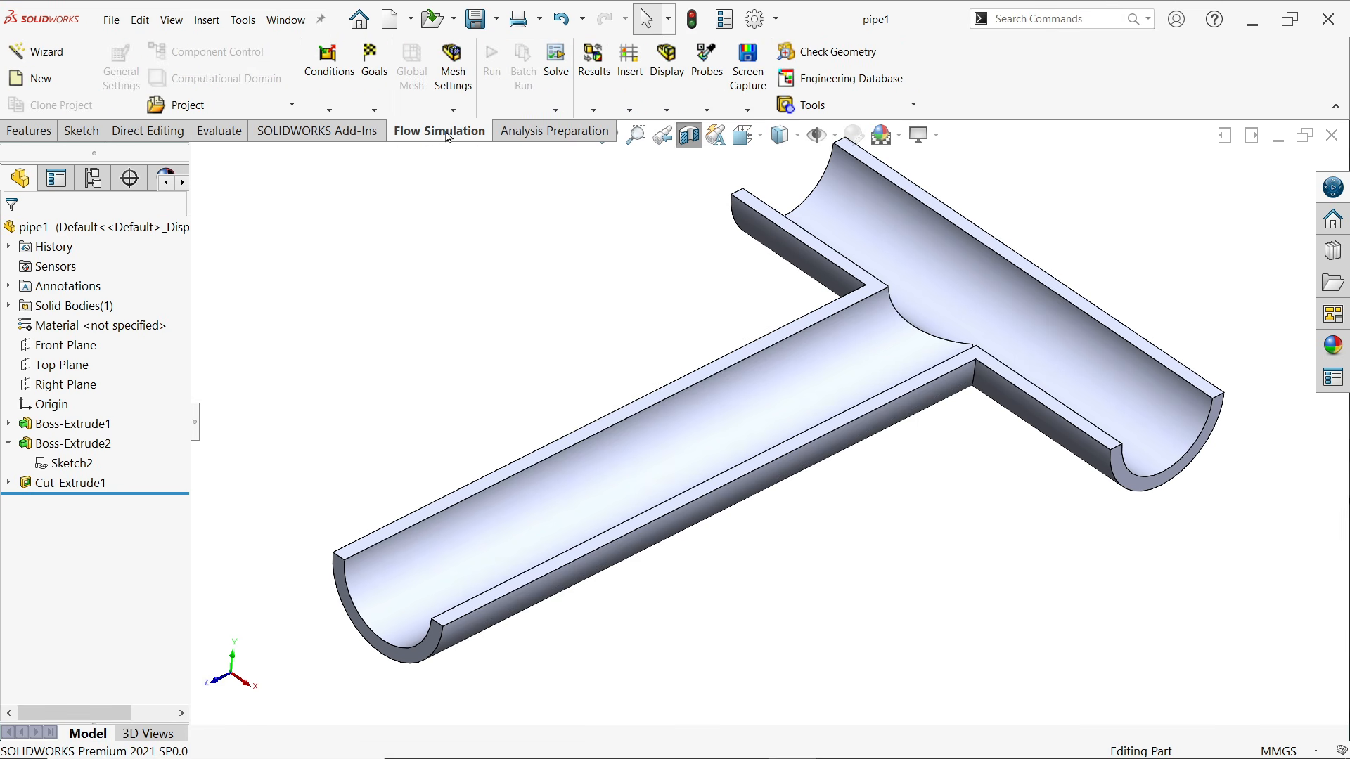
{"action": "right_click", "coordinate": [522, 136]}
{"action": "mouse_move", "coordinate": [562, 181]}
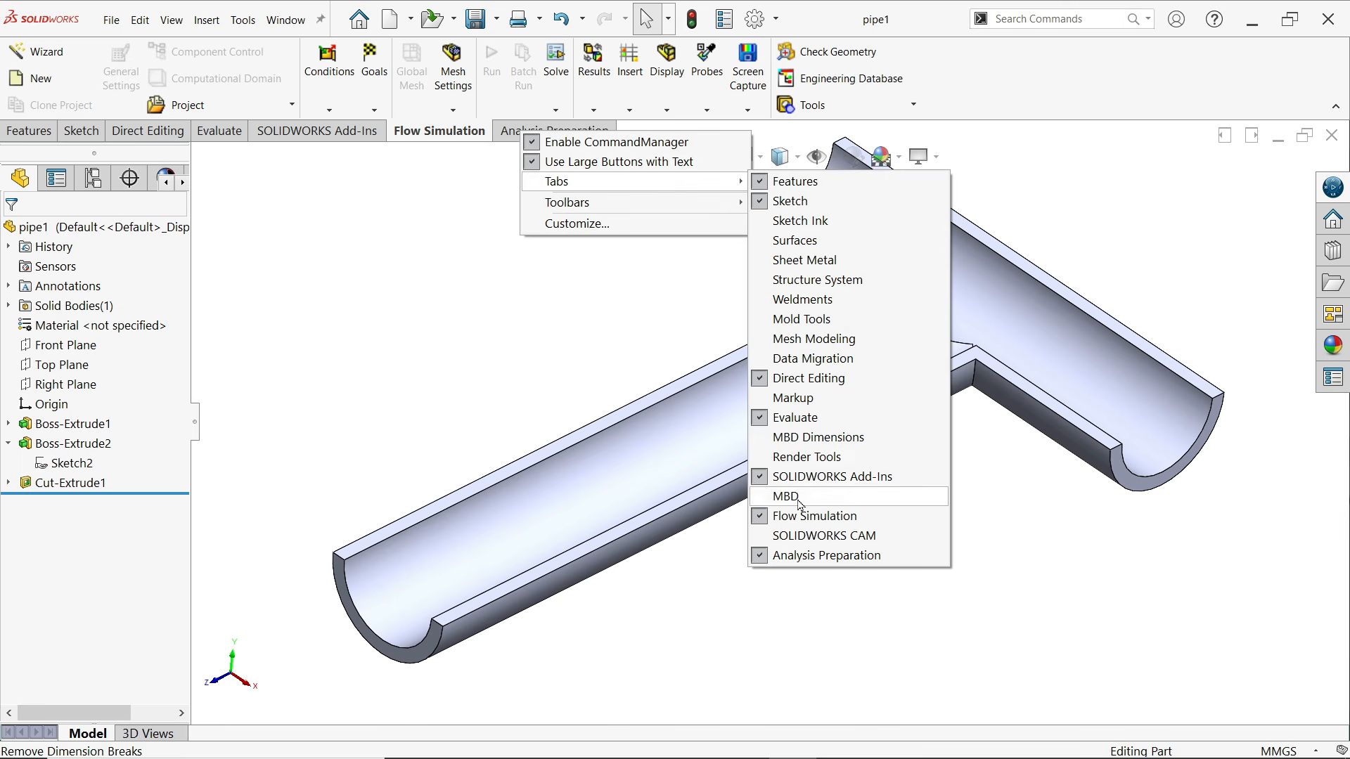
{"action": "left_click", "coordinate": [762, 555]}
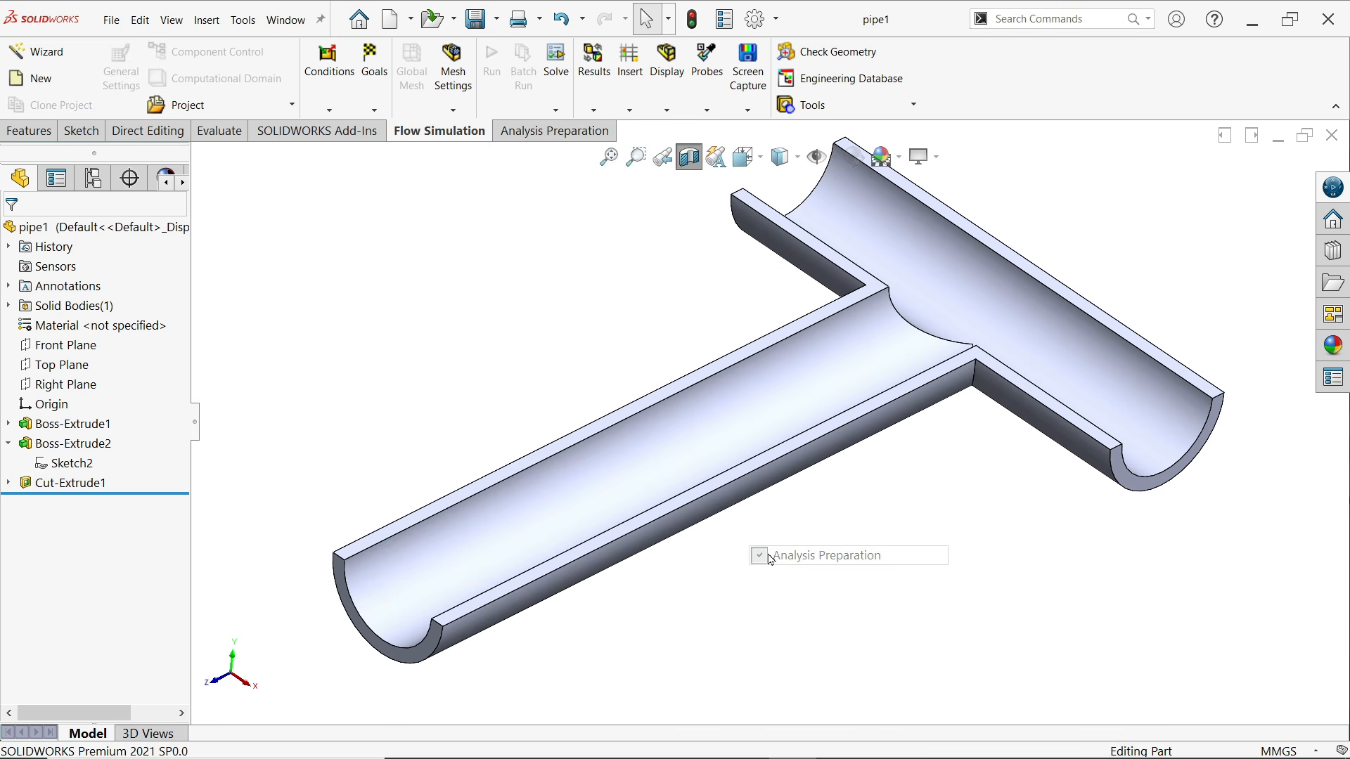
{"action": "scroll", "coordinate": [774, 427], "scroll_direction": "up", "scroll_amount": 2}
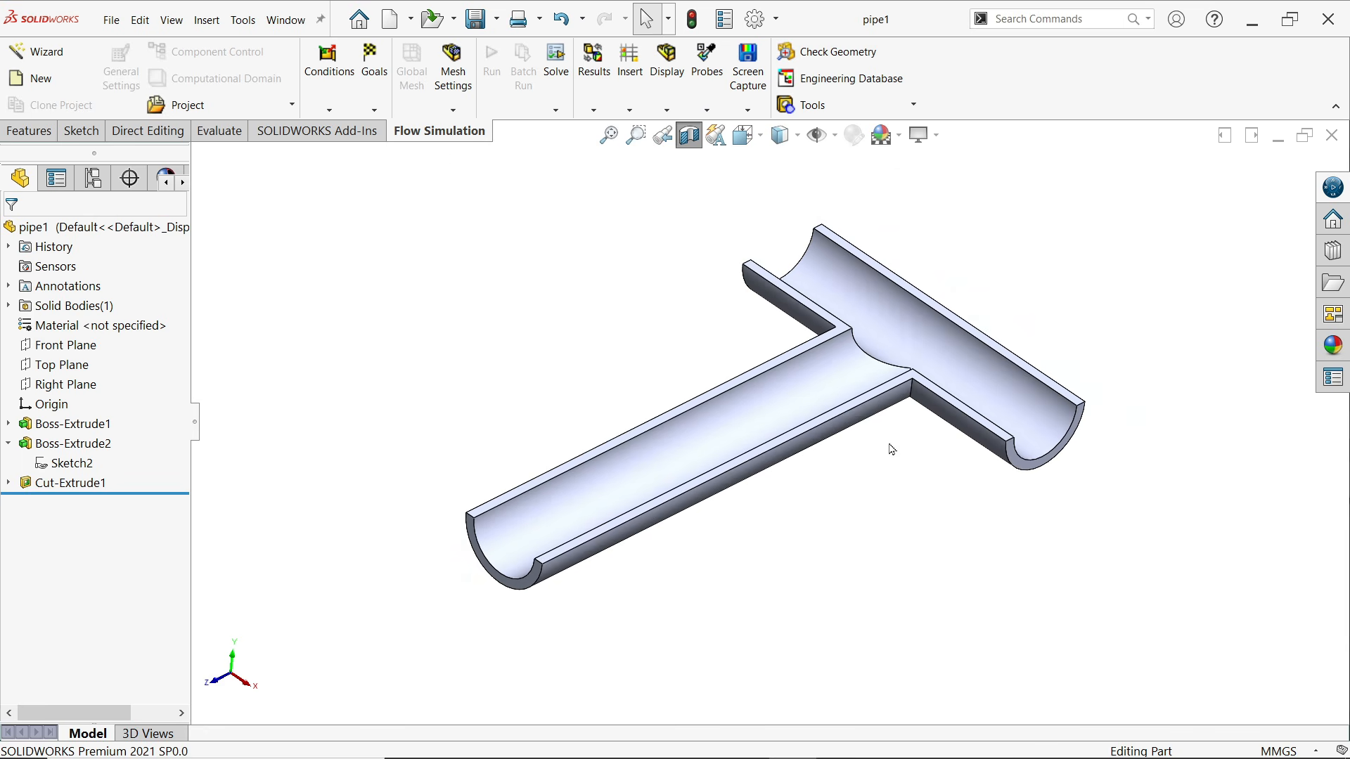
{"action": "scroll", "coordinate": [891, 450], "scroll_direction": "down", "scroll_amount": 2}
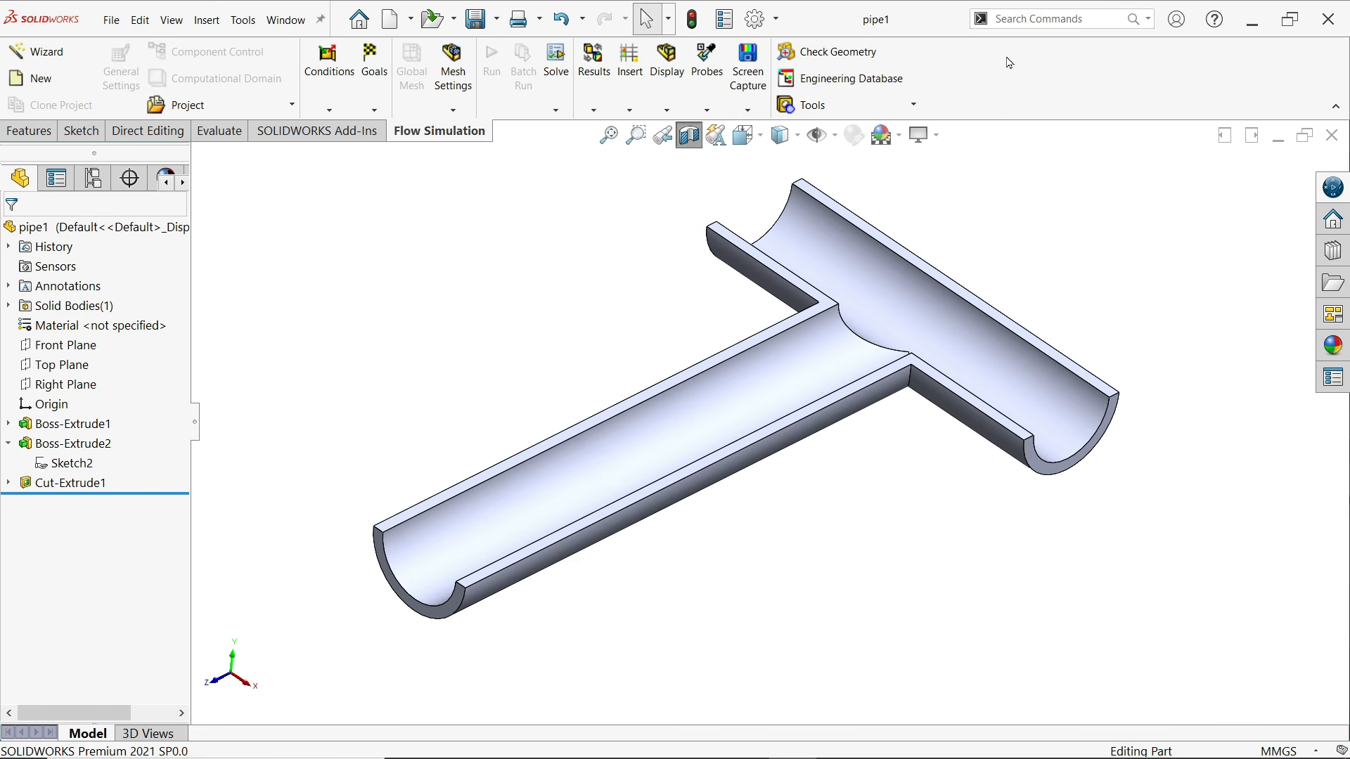
Search the commands for "creat", reveal where Create Lids is located and start it
{"action": "left_click", "coordinate": [1016, 17]}
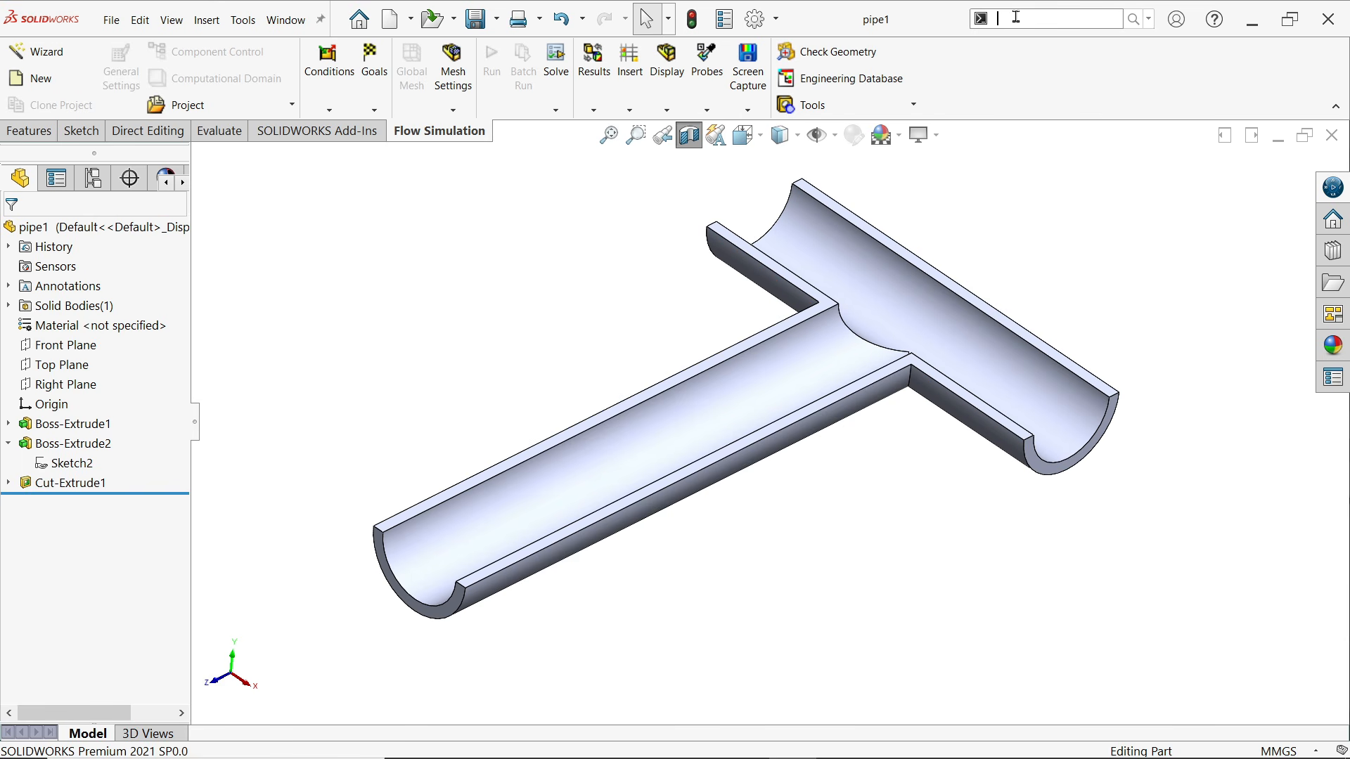
{"action": "type", "text": "creat"}
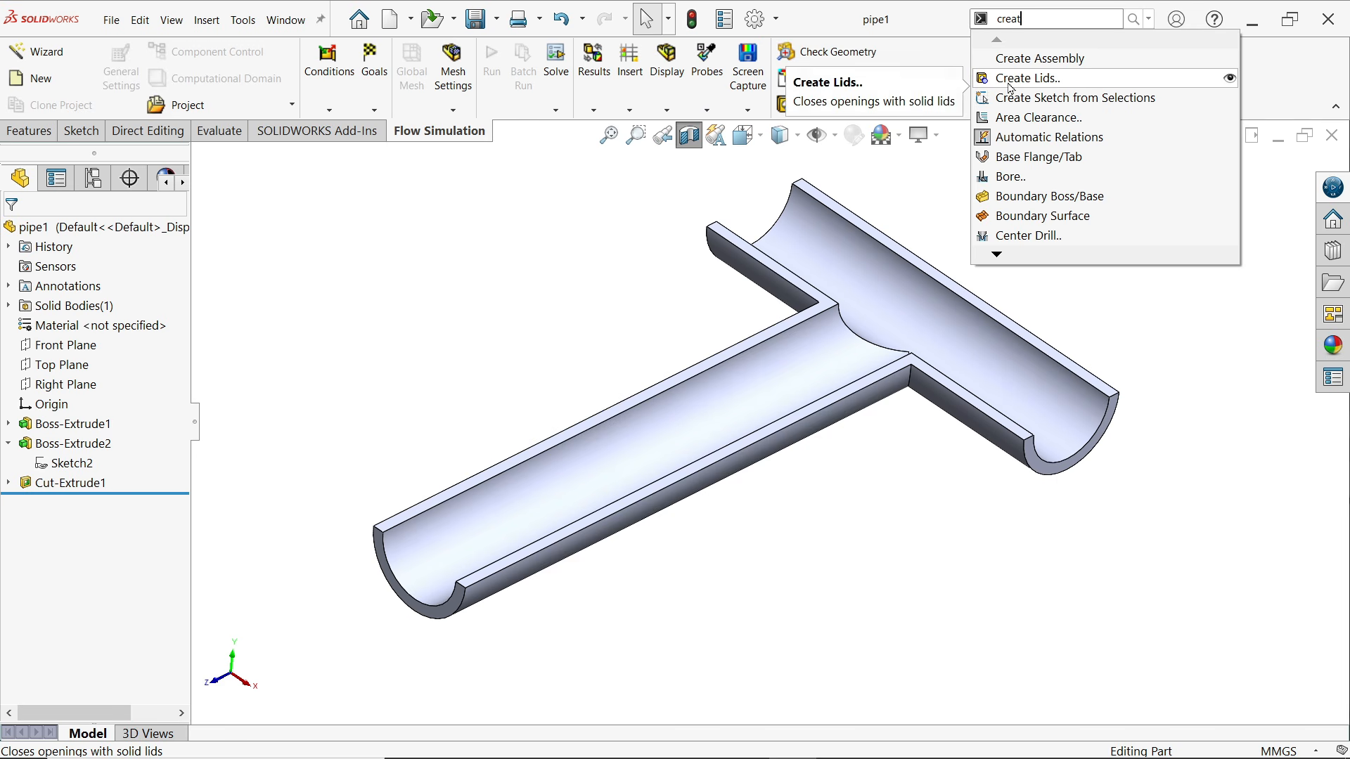
{"action": "left_click", "coordinate": [1230, 78]}
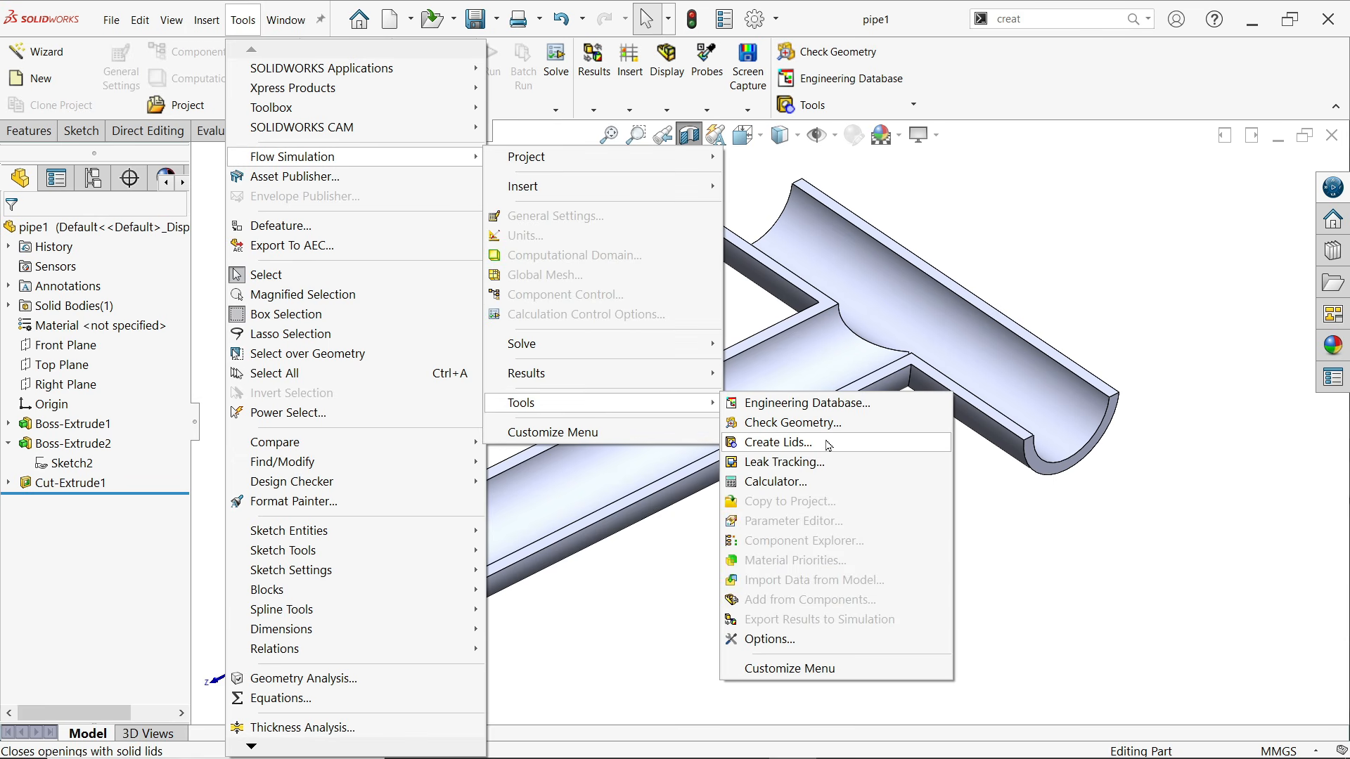
{"action": "left_click", "coordinate": [808, 451]}
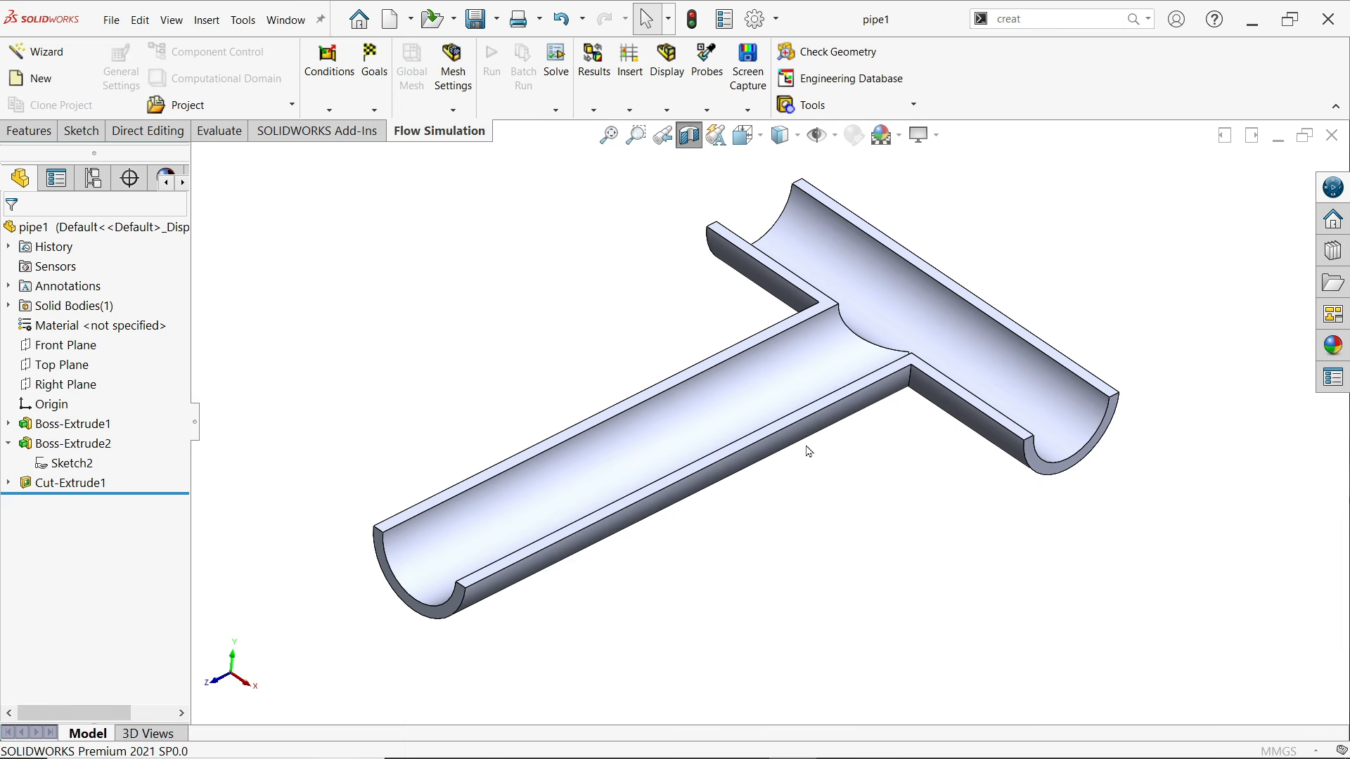
Close the three open ends of the T-pipe with lids 1 mm thick, using the annular end faces
{"action": "left_click", "coordinate": [436, 619]}
{"action": "left_click", "coordinate": [1046, 475]}
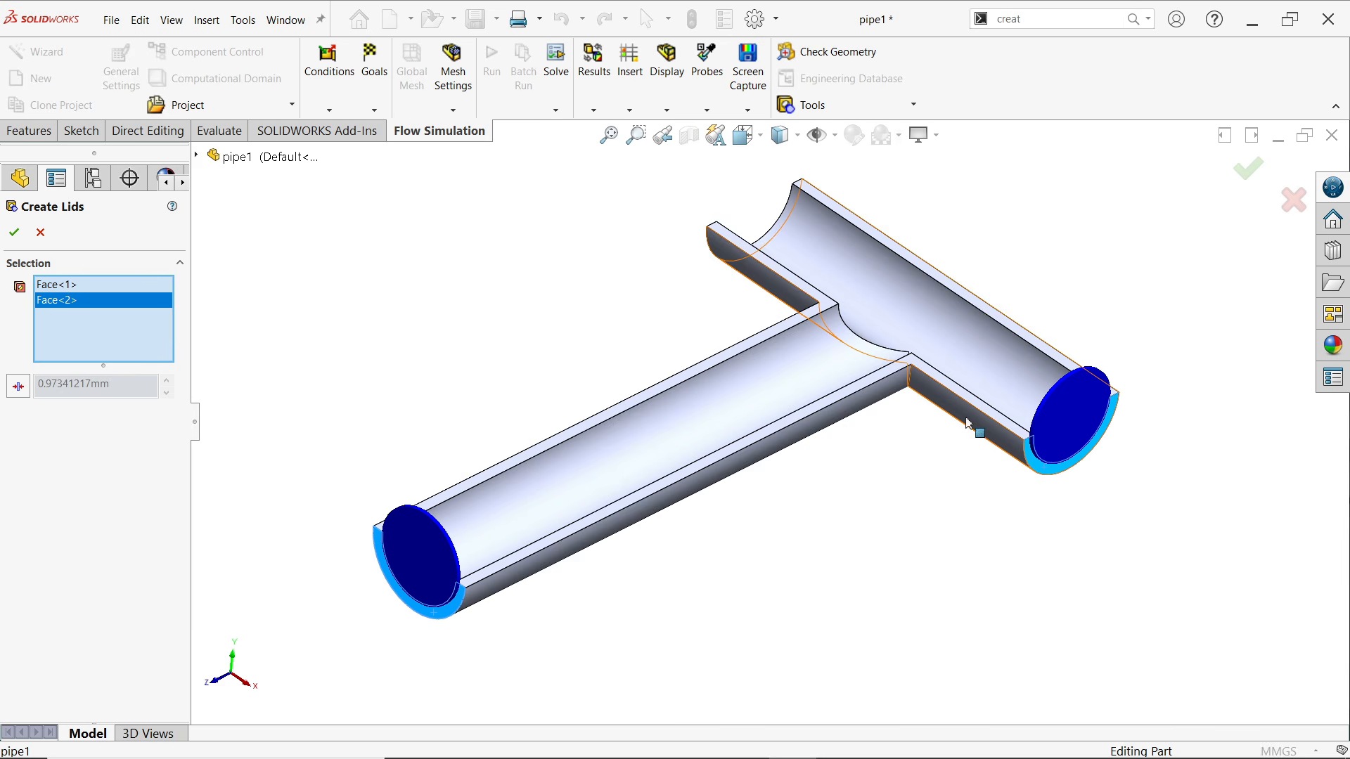
{"action": "middle_click_drag", "start_coordinate": [717, 281], "coordinate": [788, 322]}
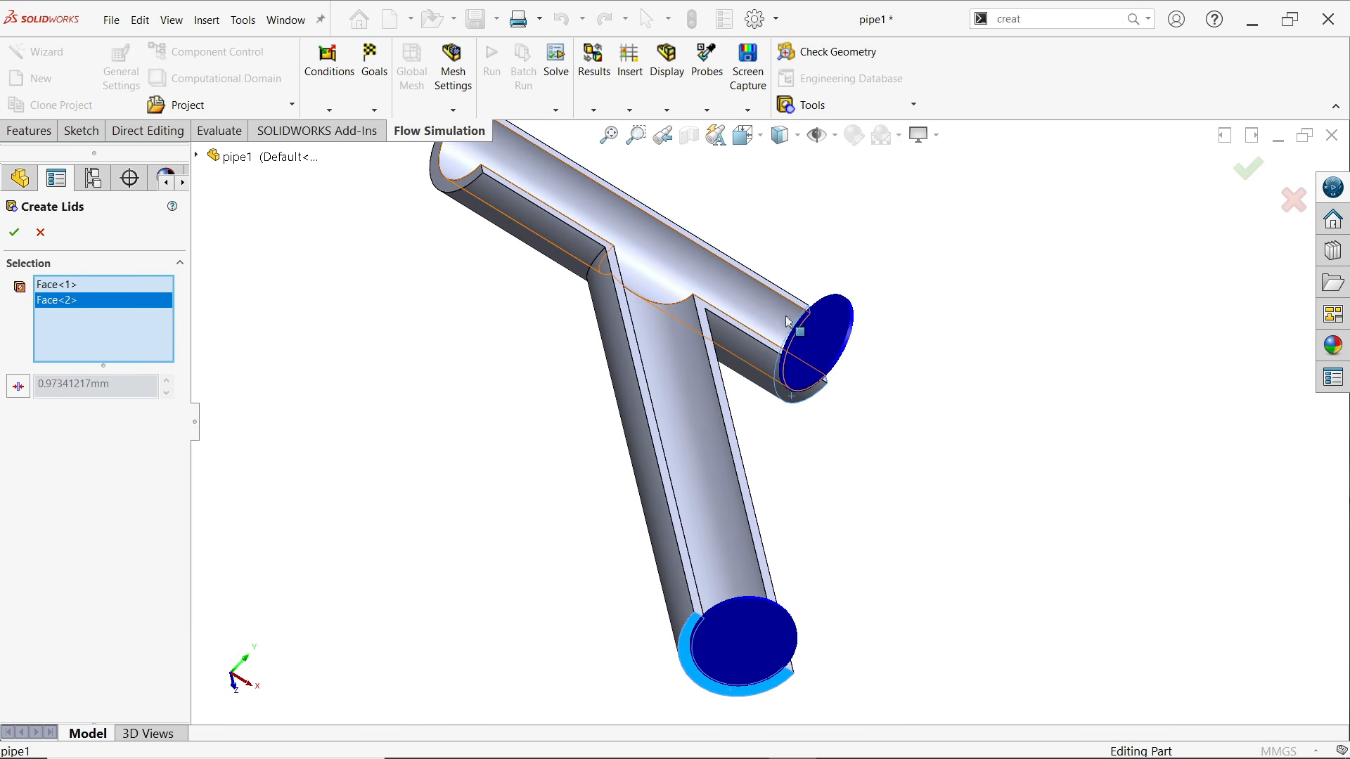
{"action": "left_click", "coordinate": [455, 185]}
{"action": "middle_click_drag", "start_coordinate": [795, 398], "coordinate": [662, 355]}
{"action": "scroll", "coordinate": [678, 361], "scroll_direction": "up", "scroll_amount": 5}
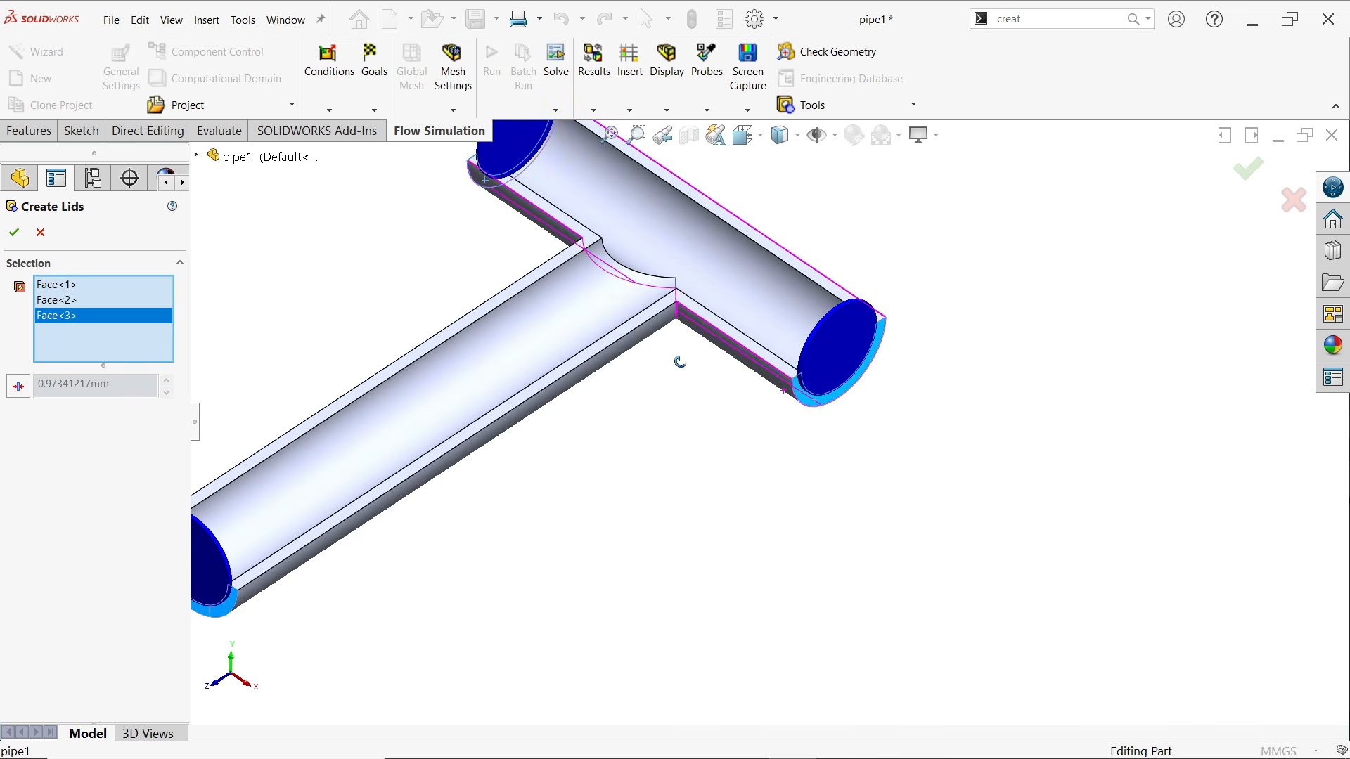
{"action": "scroll", "coordinate": [581, 326], "scroll_direction": "down", "scroll_amount": 4}
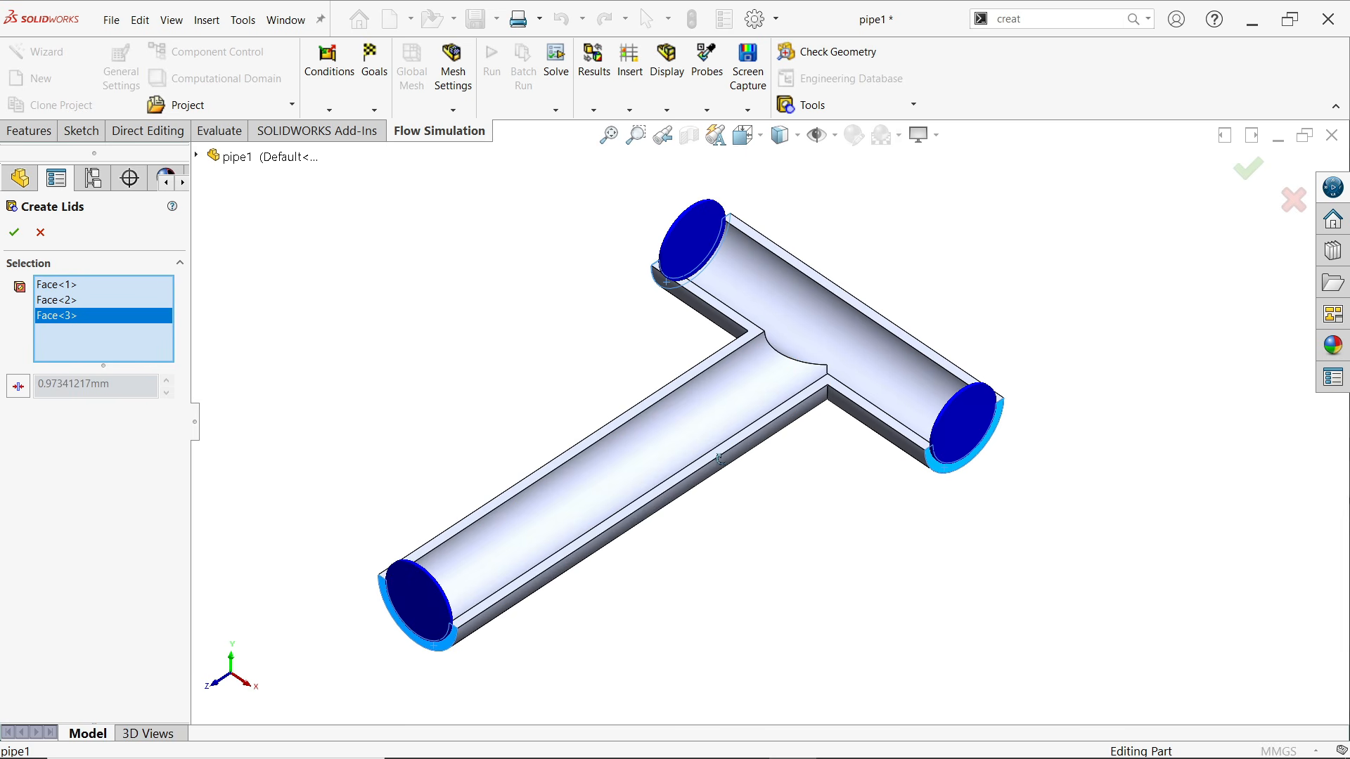
{"action": "middle_click_drag", "start_coordinate": [736, 450], "coordinate": [672, 453]}
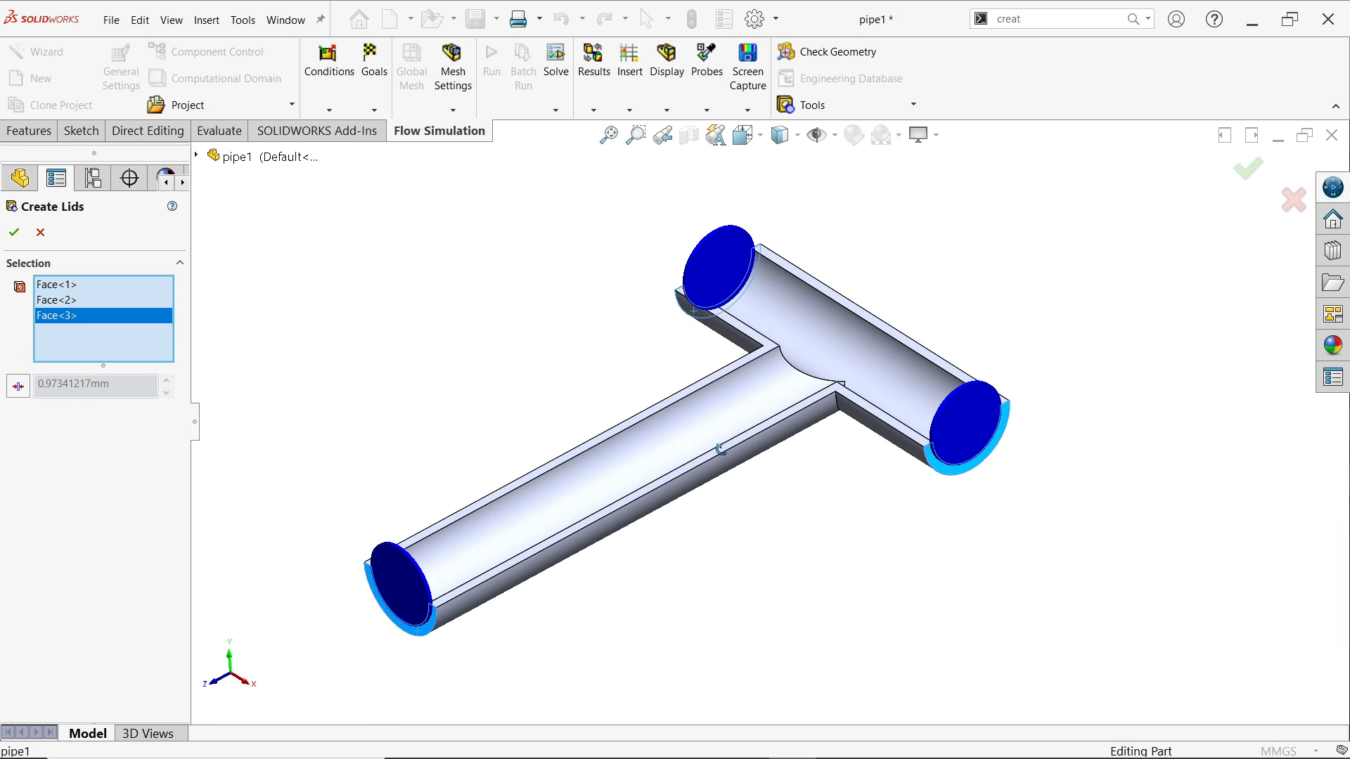
{"action": "left_click", "coordinate": [19, 387]}
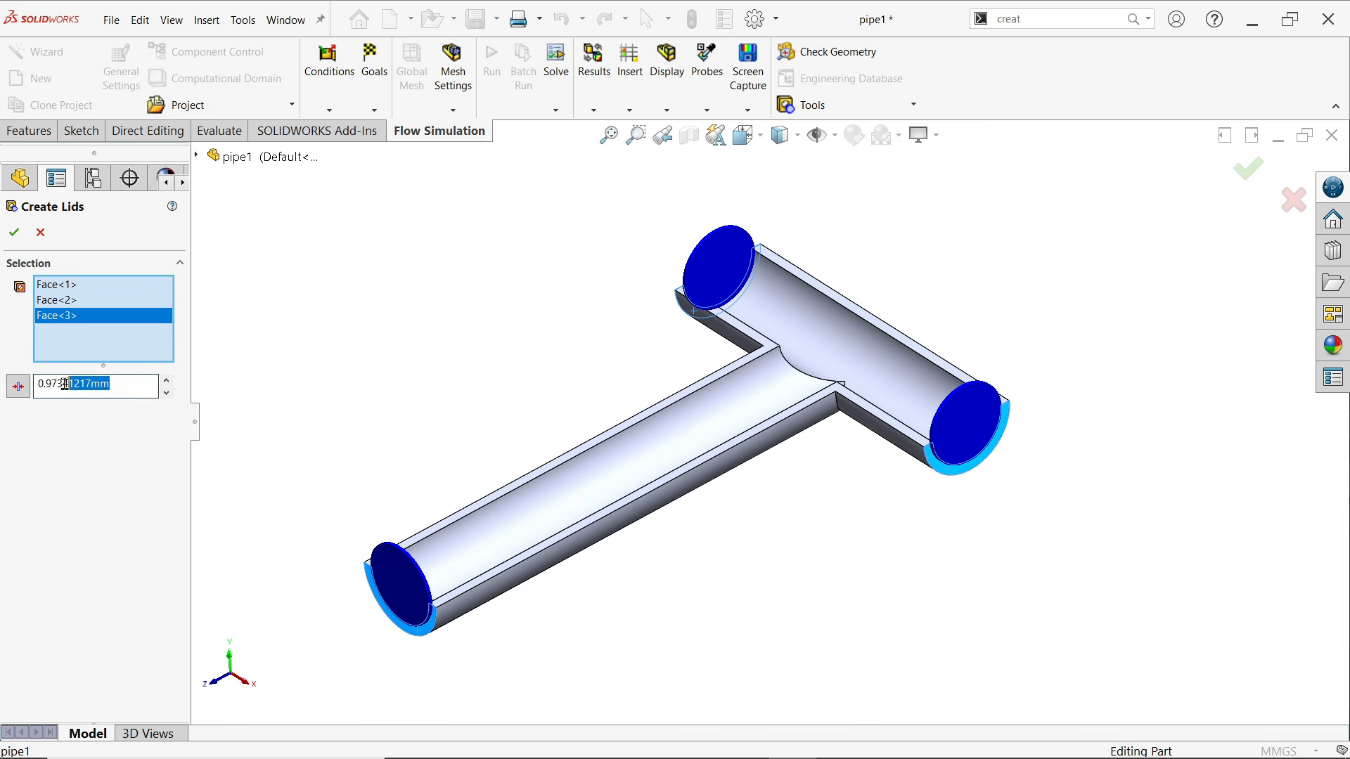
{"action": "type", "text": "1"}
{"action": "key", "text": "Tab"}
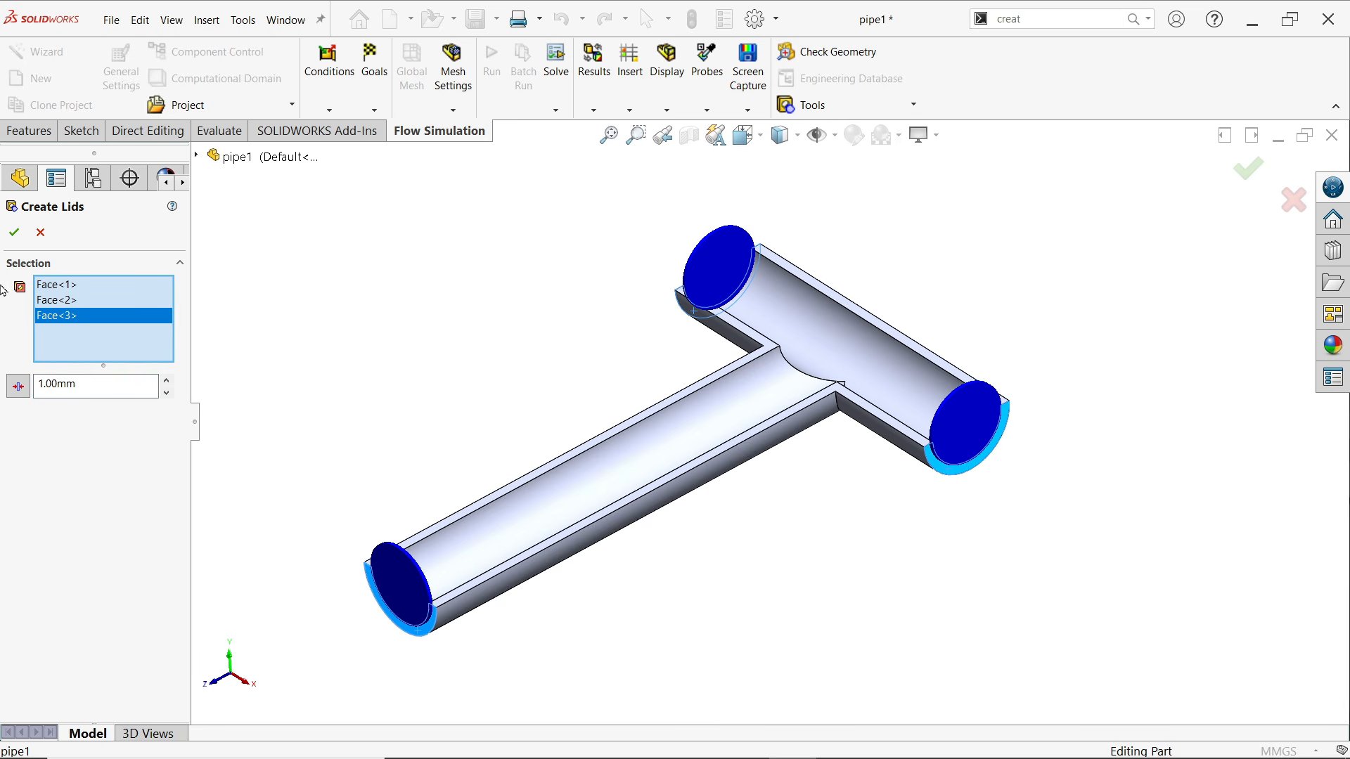
{"action": "left_click", "coordinate": [14, 233]}
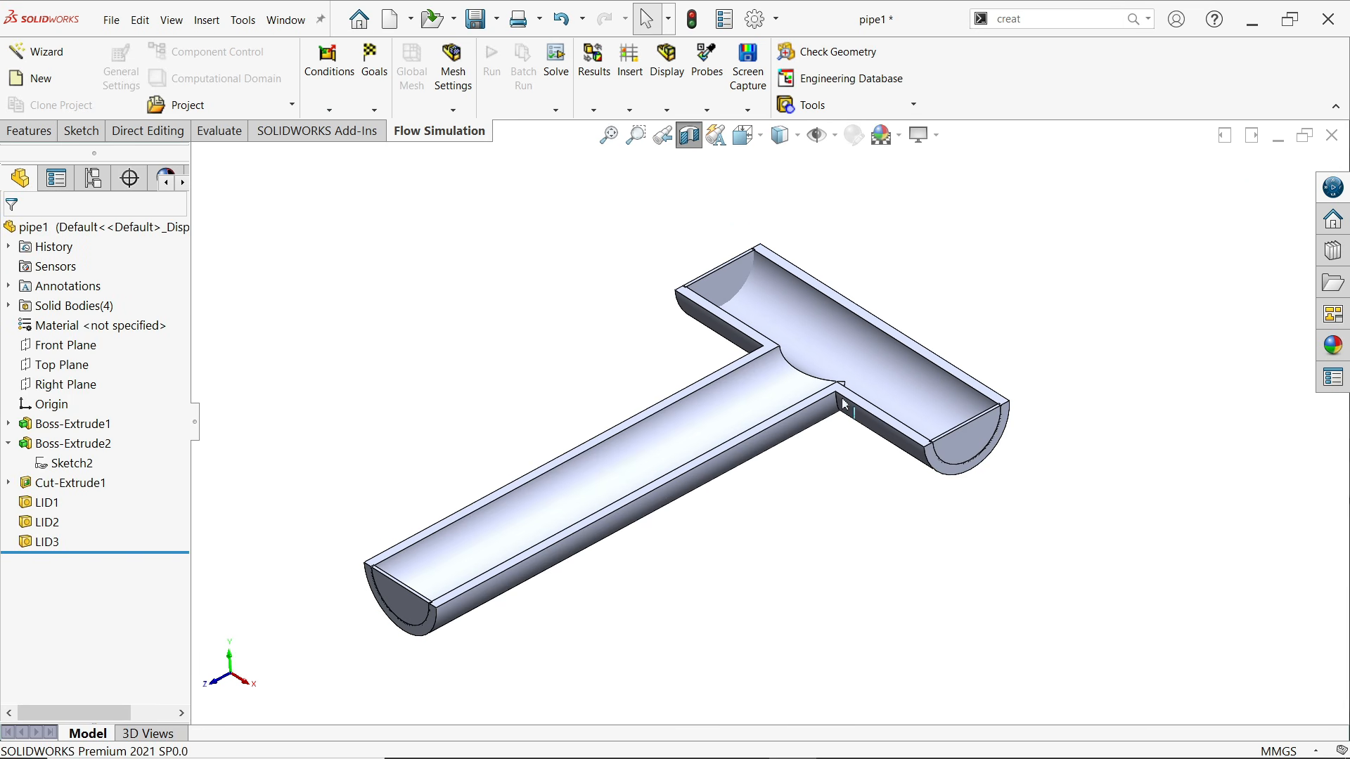
Section the lidded pipe along the Top Plane to expose its interior
{"action": "left_click", "coordinate": [693, 139]}
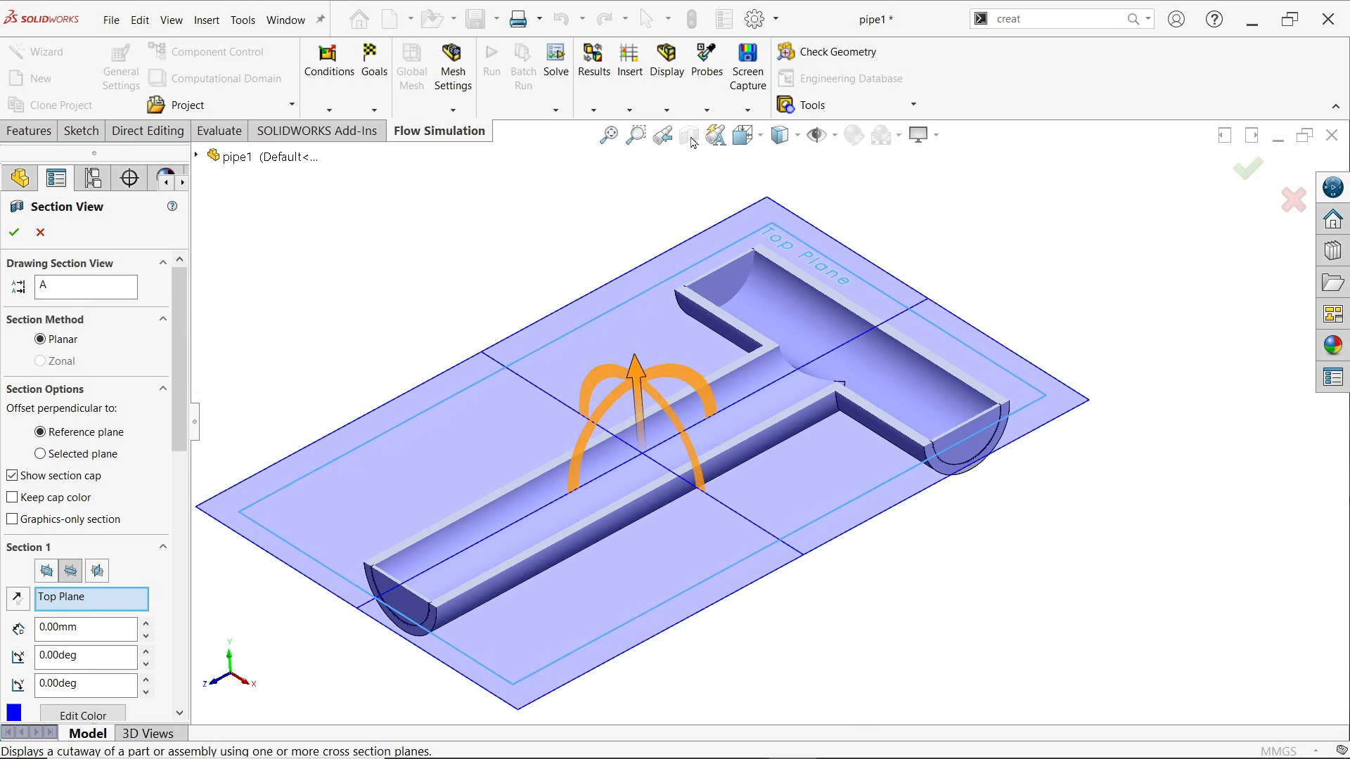
{"action": "left_click", "coordinate": [14, 232]}
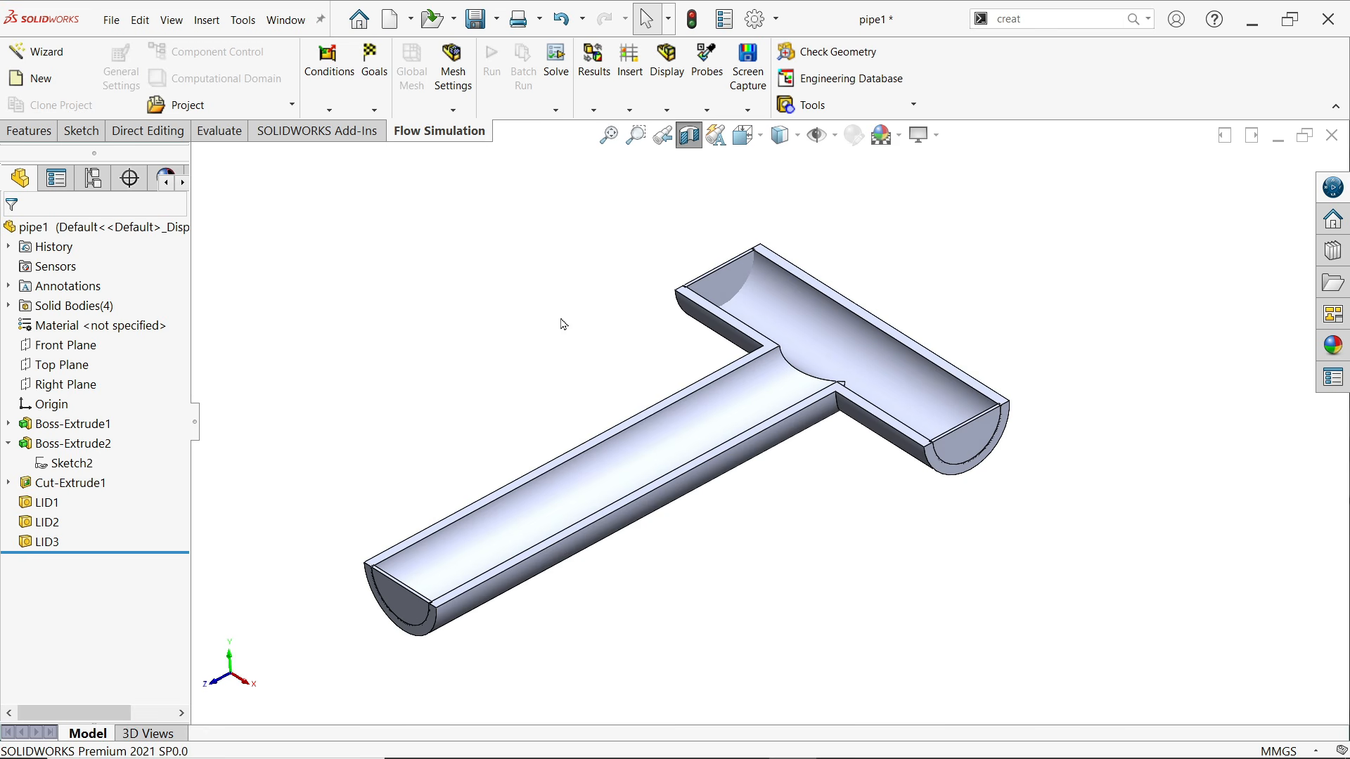
Start a new Flow Simulation project with the Wizard, keeping the name Project(1) and the current configuration
{"action": "left_click", "coordinate": [51, 59]}
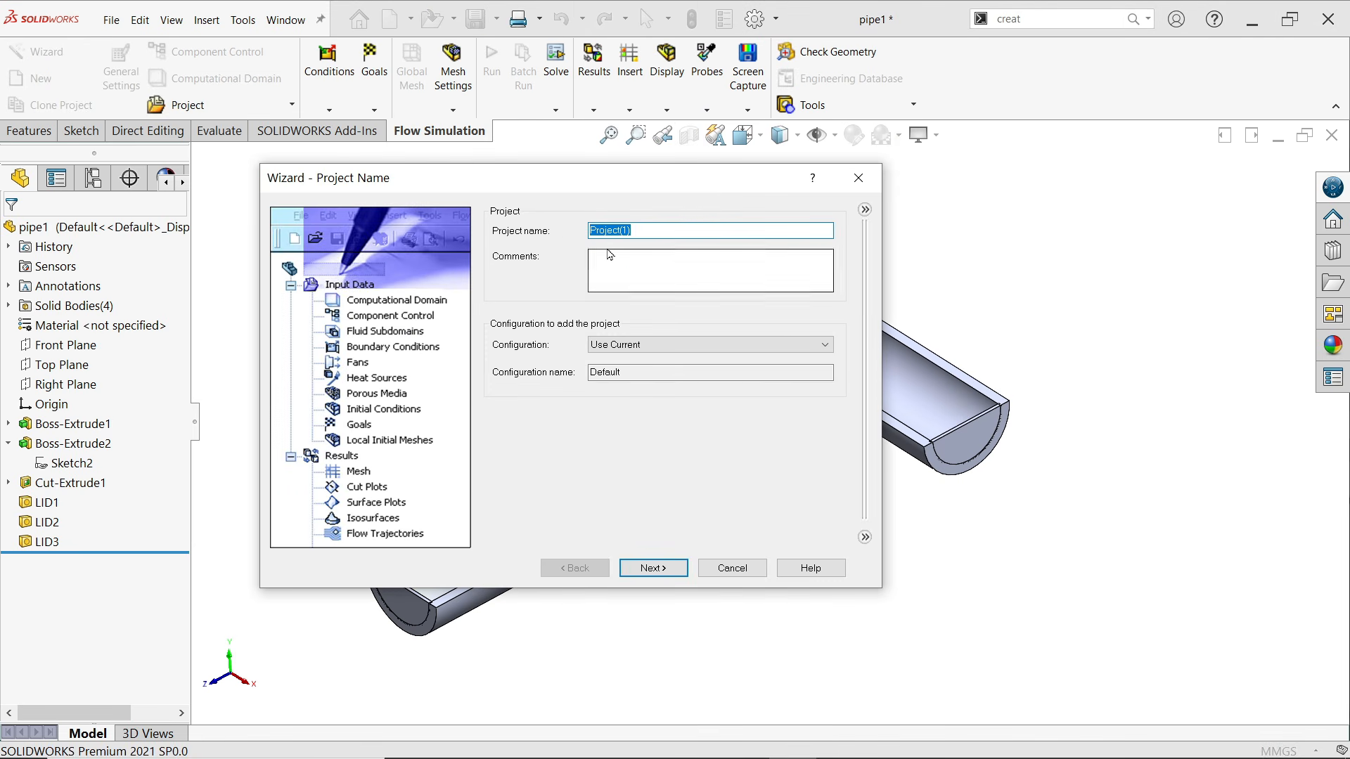
{"action": "left_click", "coordinate": [634, 344]}
{"action": "left_click", "coordinate": [633, 359]}
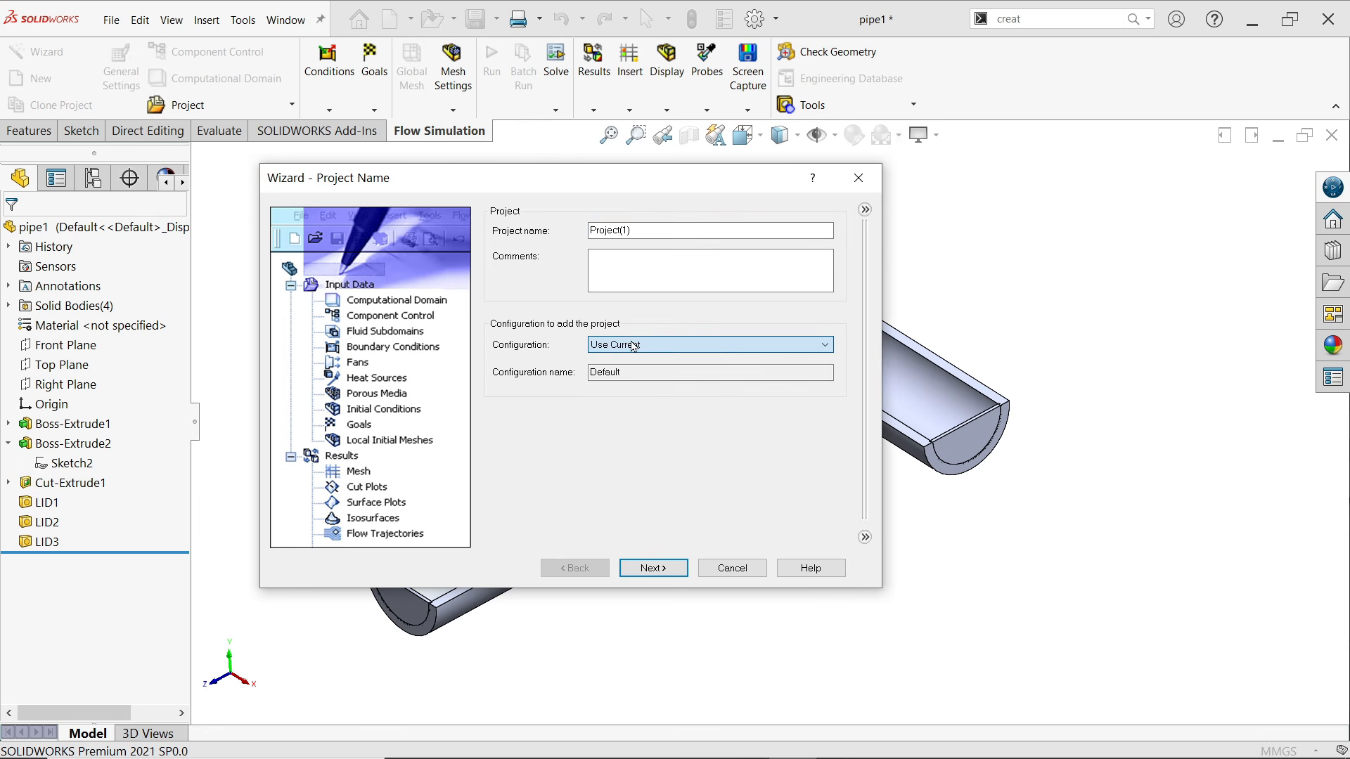
{"action": "left_click", "coordinate": [653, 568]}
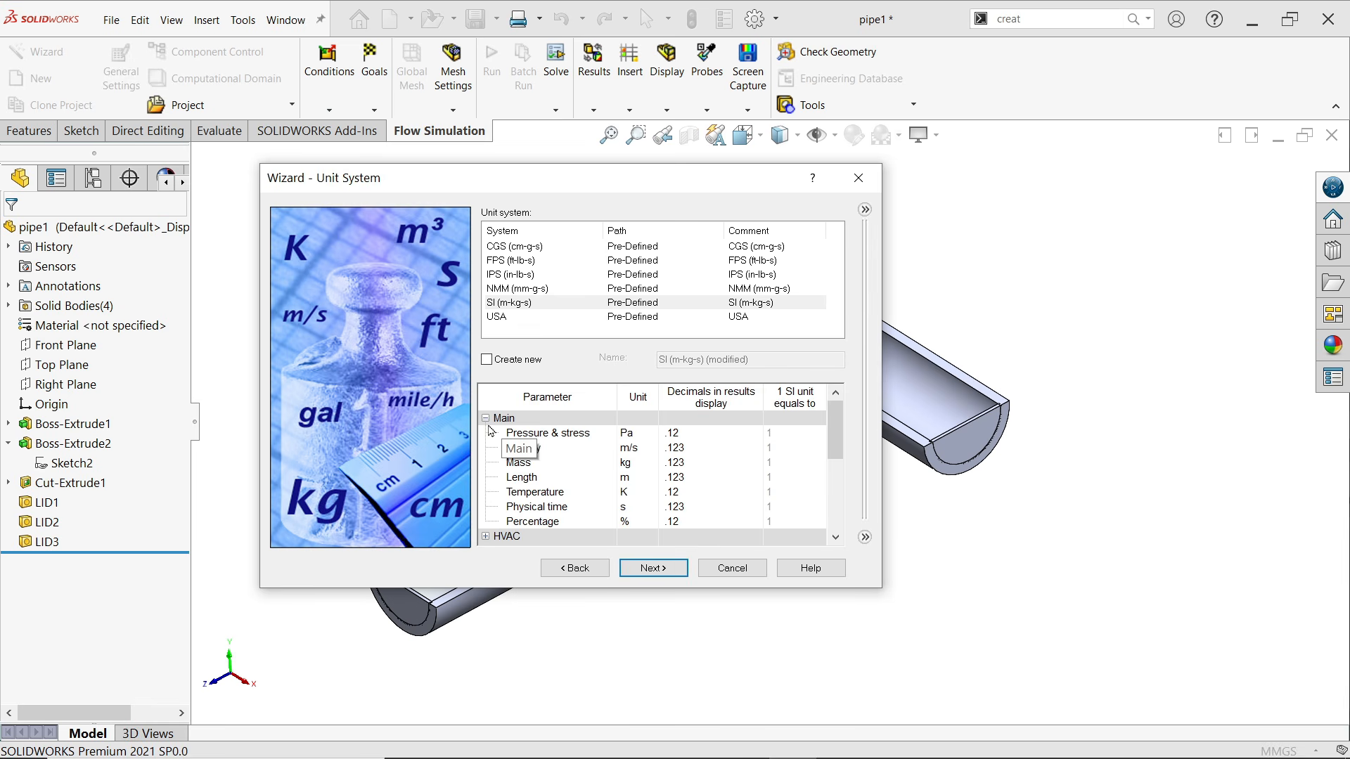
Keep the SI (m-kg-s) unit system for the project but set the temperature unit to °C
{"action": "left_click", "coordinate": [641, 495]}
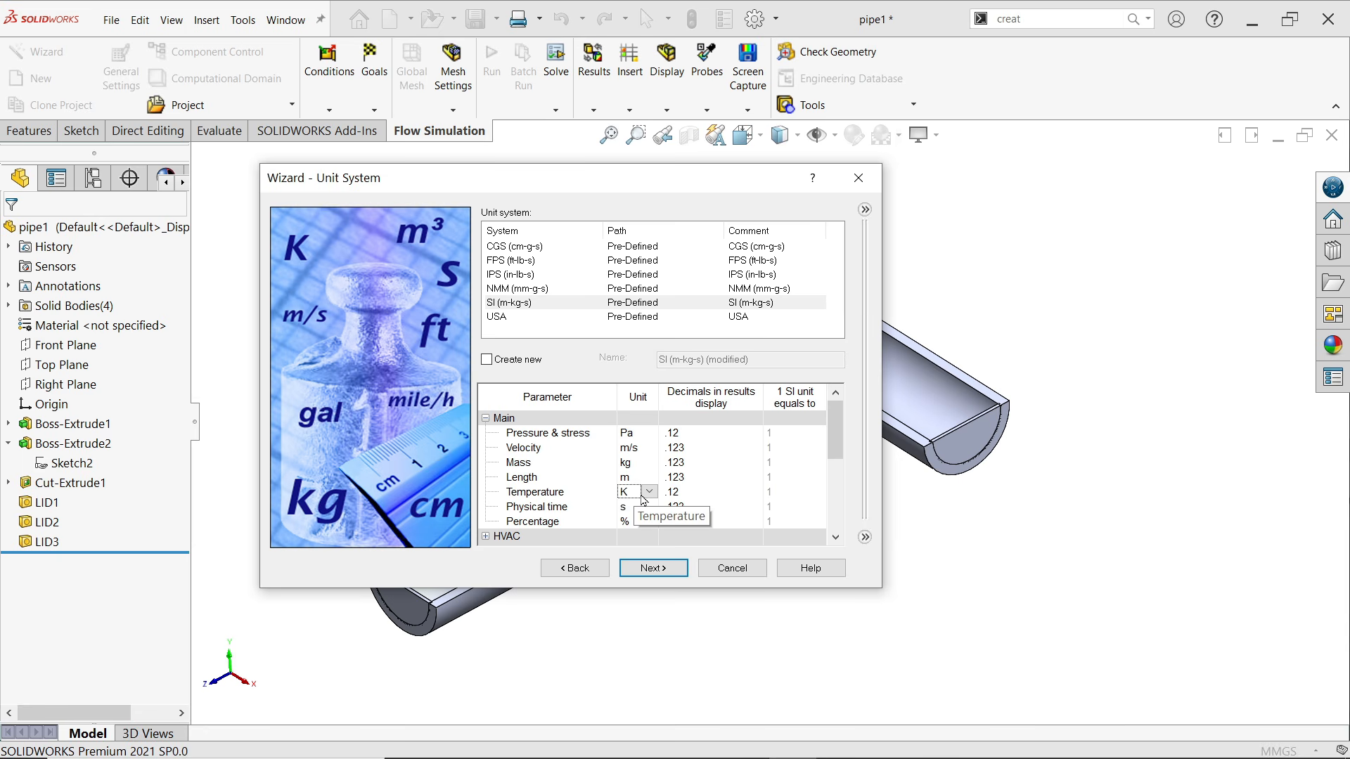
{"action": "left_click", "coordinate": [648, 495]}
{"action": "left_click", "coordinate": [648, 568]}
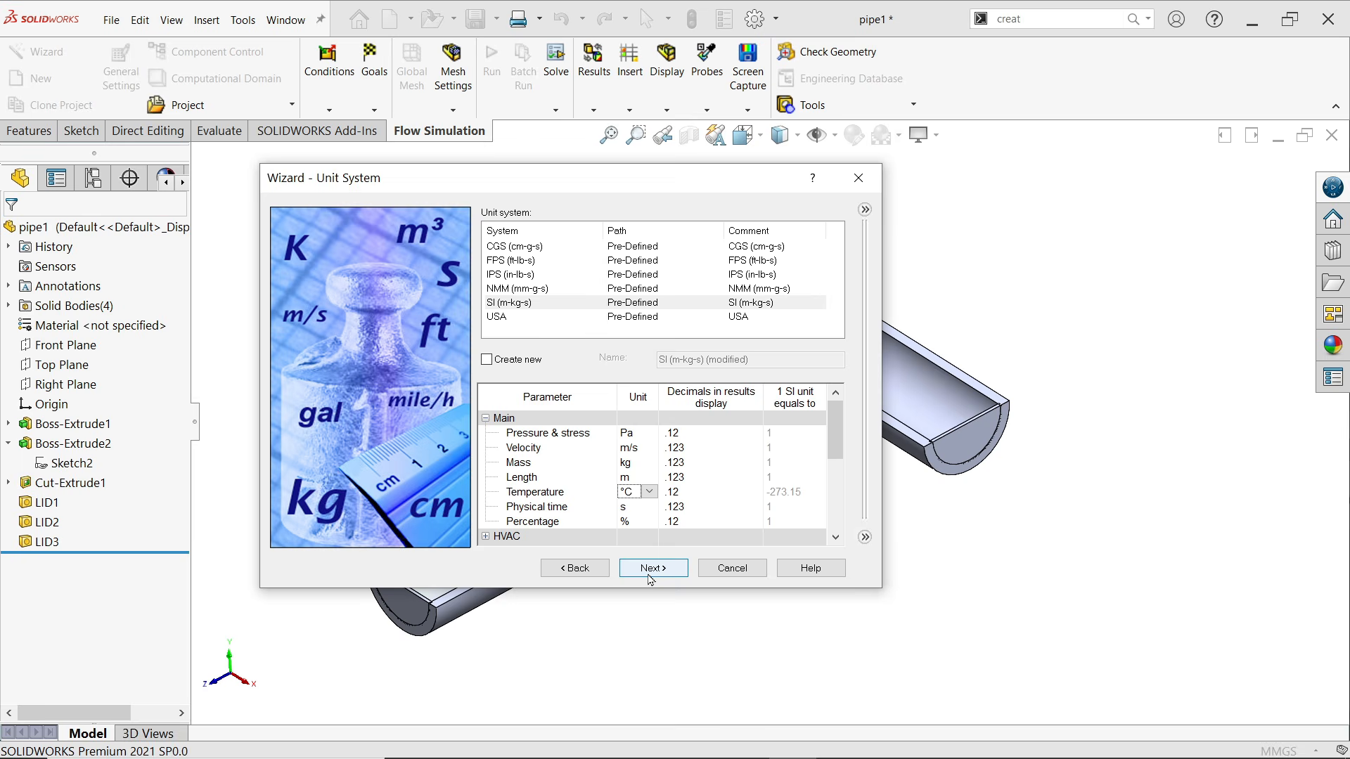
{"action": "left_click", "coordinate": [652, 571]}
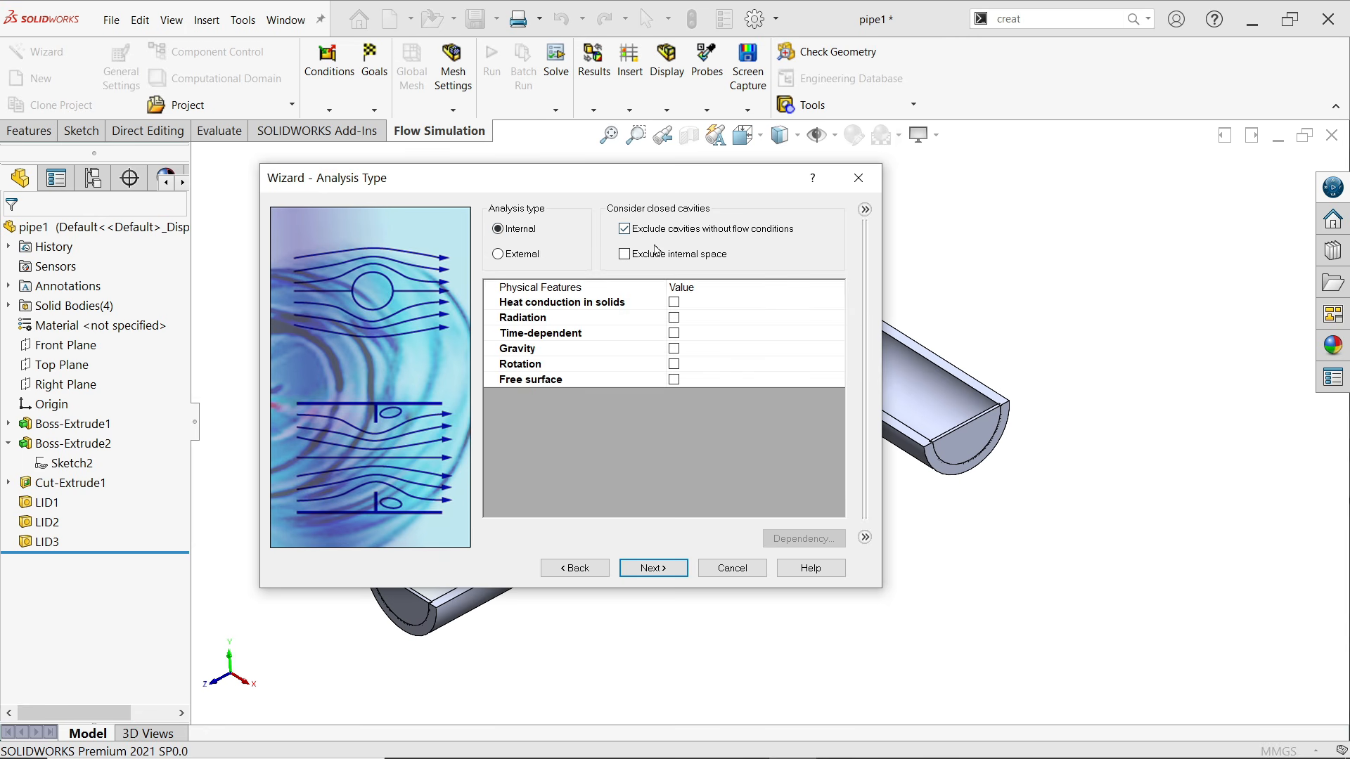
Accept the Internal analysis type and add Water from the pre-defined liquids as the default project fluid
{"action": "left_click", "coordinate": [653, 569]}
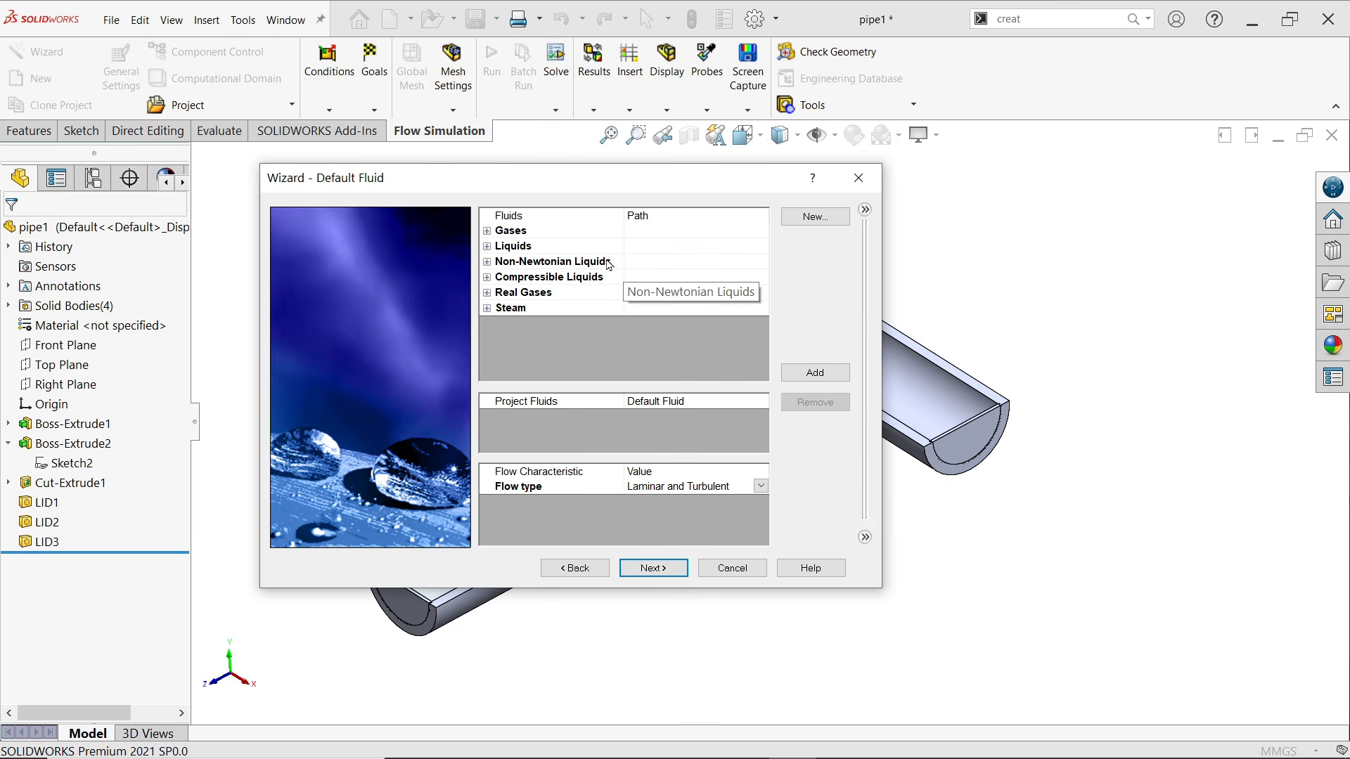
{"action": "left_click", "coordinate": [487, 246]}
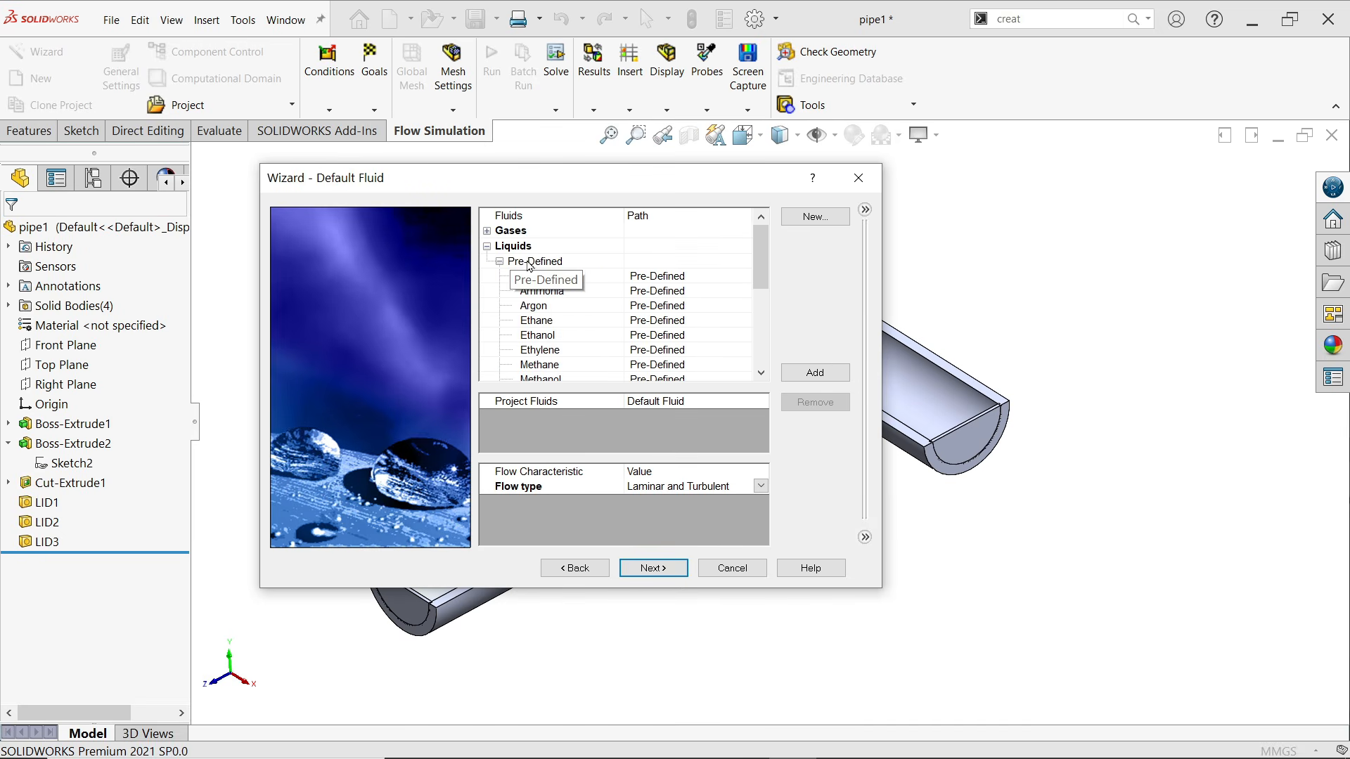
{"action": "scroll", "coordinate": [566, 330], "scroll_direction": "down", "scroll_amount": 1}
{"action": "scroll", "coordinate": [568, 326], "scroll_direction": "down", "scroll_amount": 2}
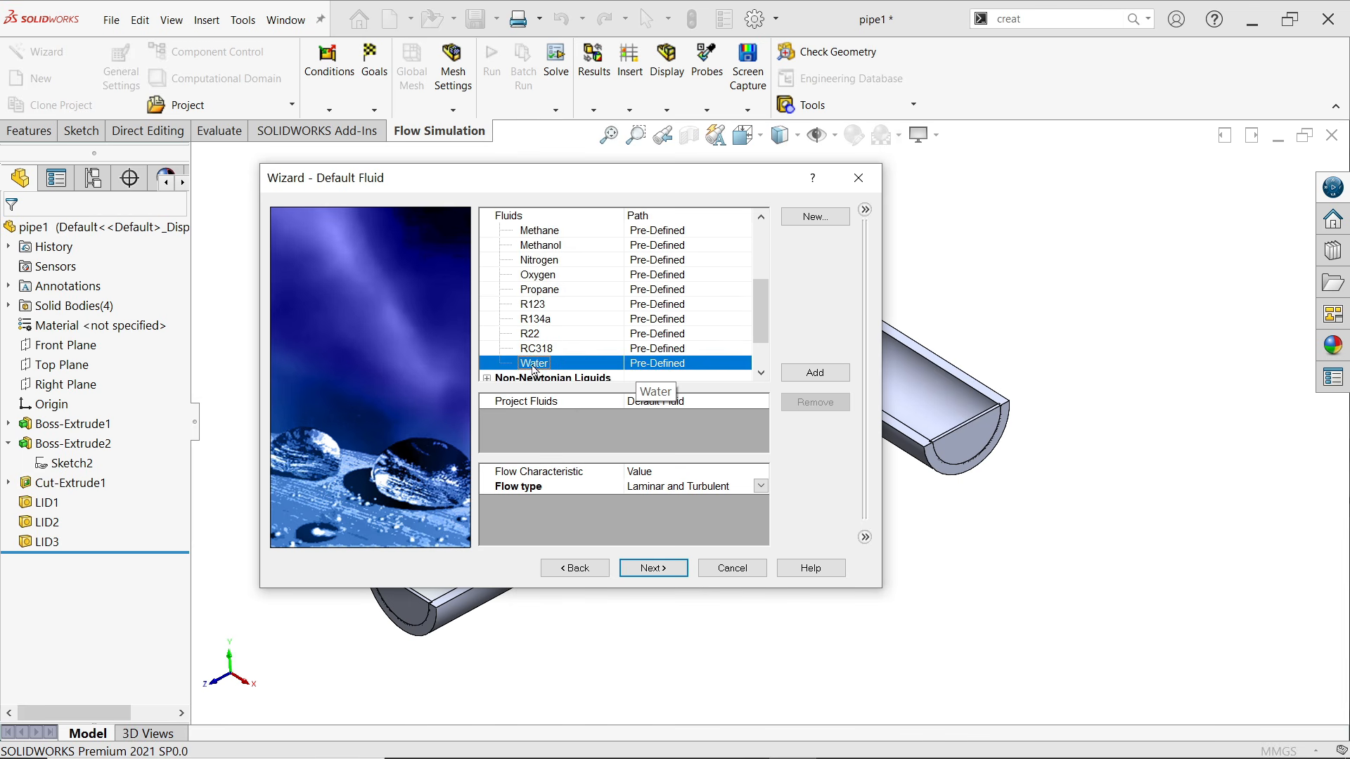
{"action": "left_click", "coordinate": [819, 378]}
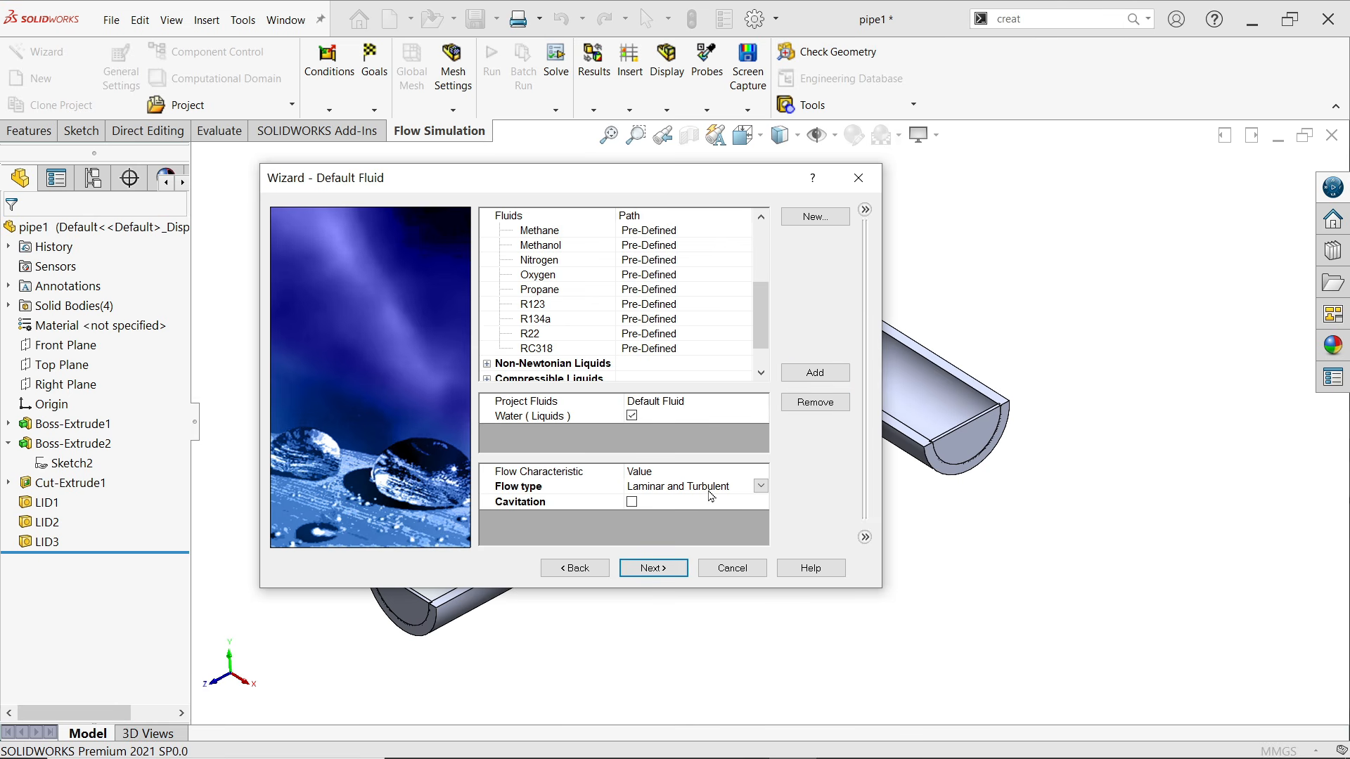
{"action": "left_click", "coordinate": [649, 566]}
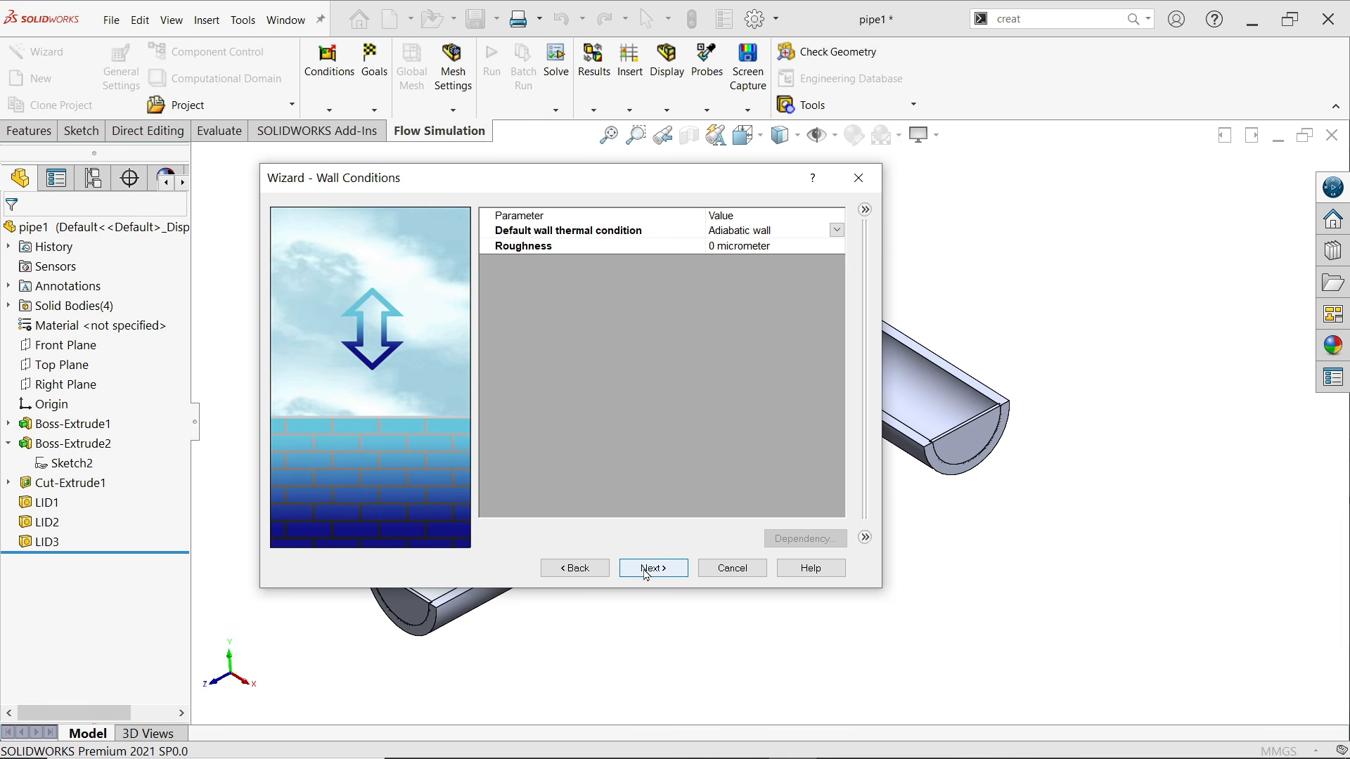
Accept the adiabatic wall condition and the default initial conditions, and finish creating the flow project
{"action": "left_click", "coordinate": [646, 569]}
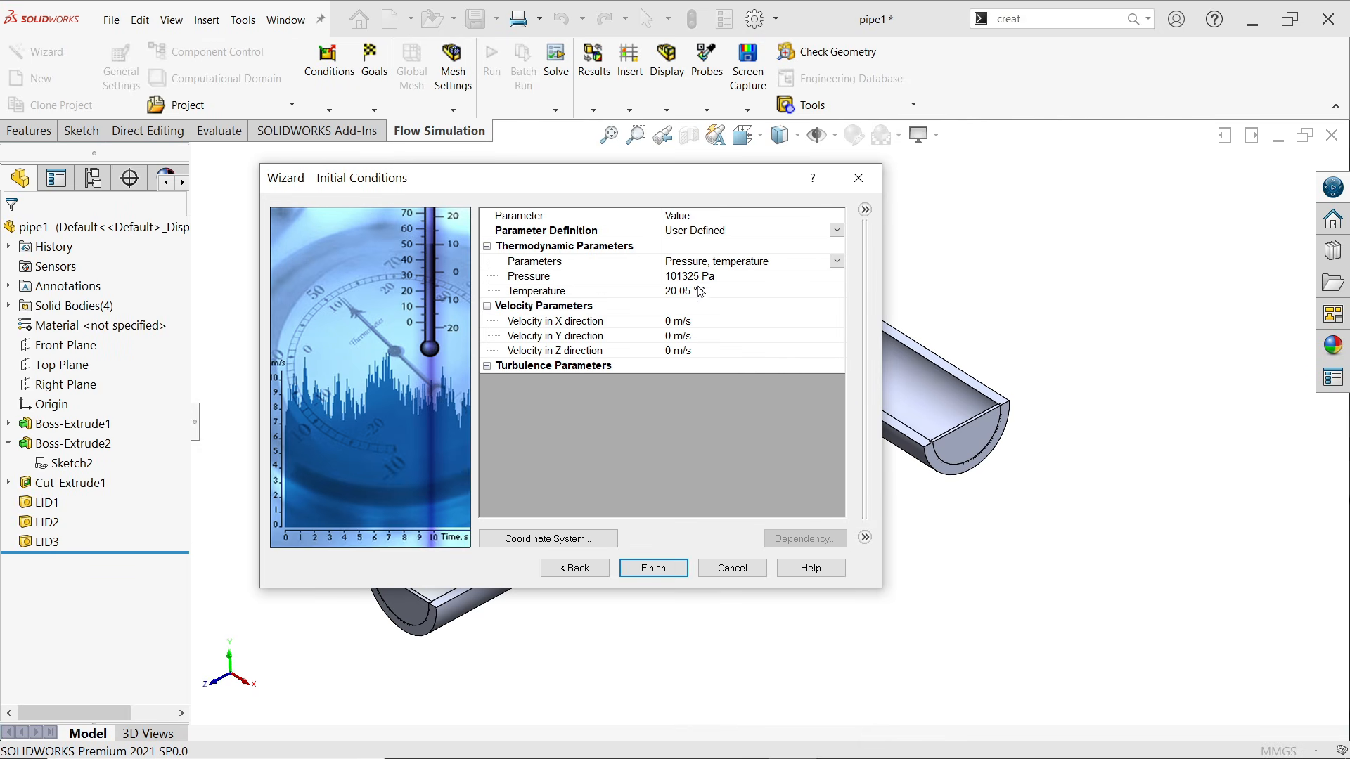
{"action": "left_click", "coordinate": [662, 293]}
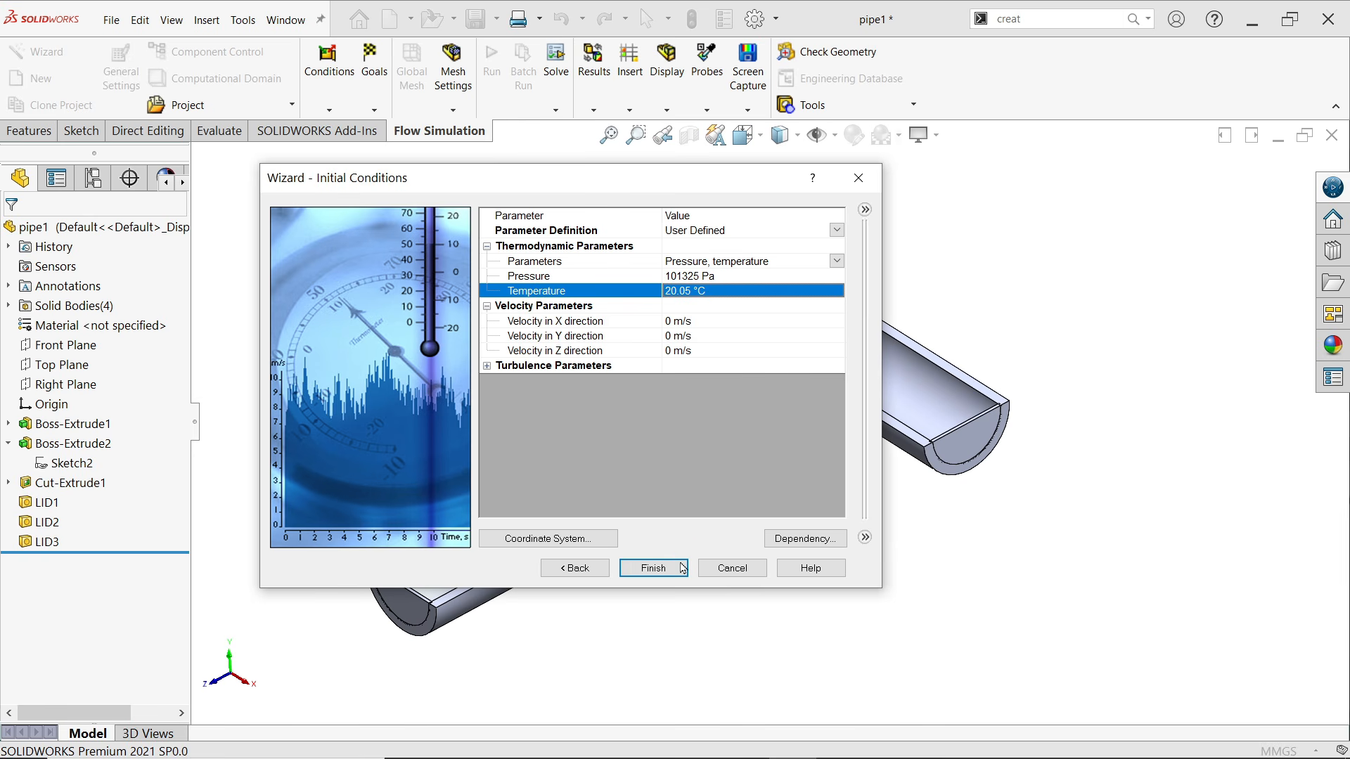
{"action": "left_click", "coordinate": [653, 568]}
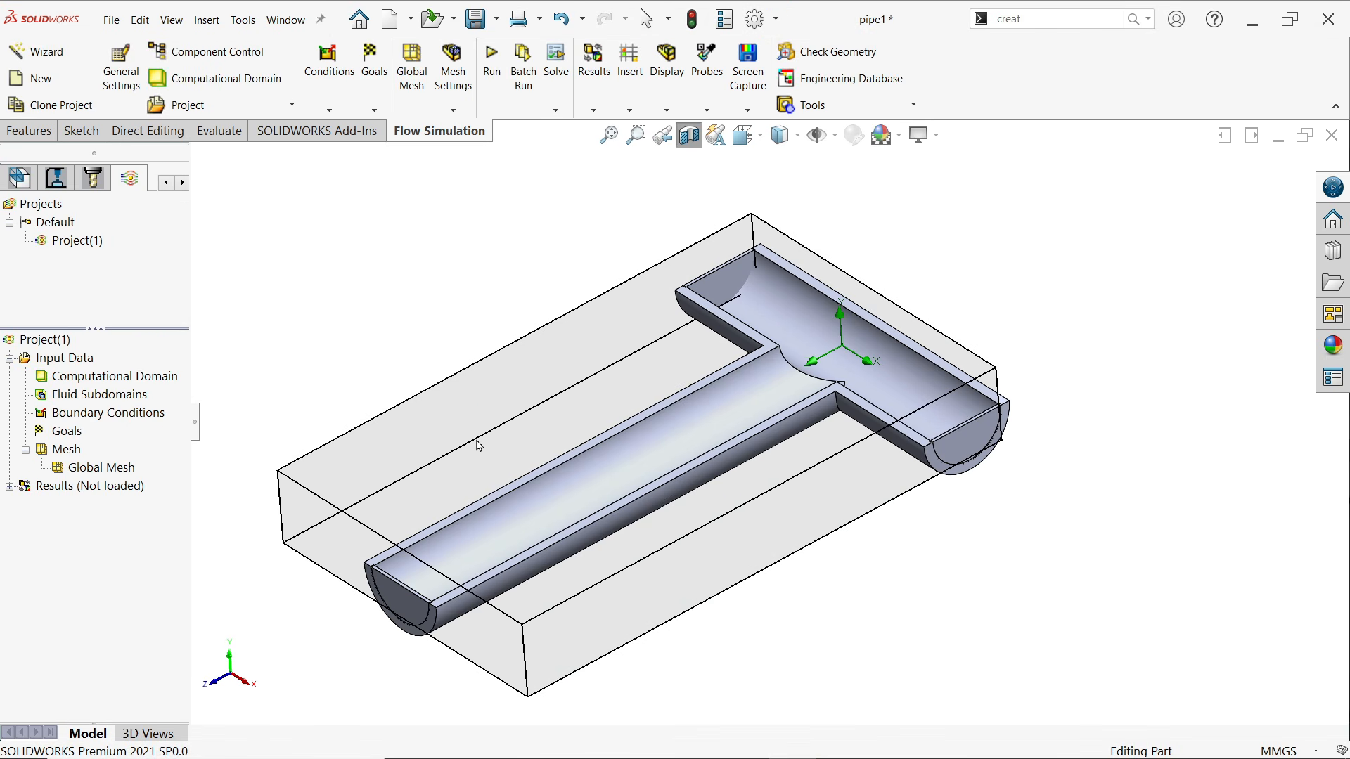
{"action": "mouse_move", "coordinate": [476, 442]}
{"action": "middle_mouse_down"}
{"action": "mouse_move", "coordinate": [491, 349]}
{"action": "mouse_move", "coordinate": [473, 440]}
{"action": "middle_mouse_up"}
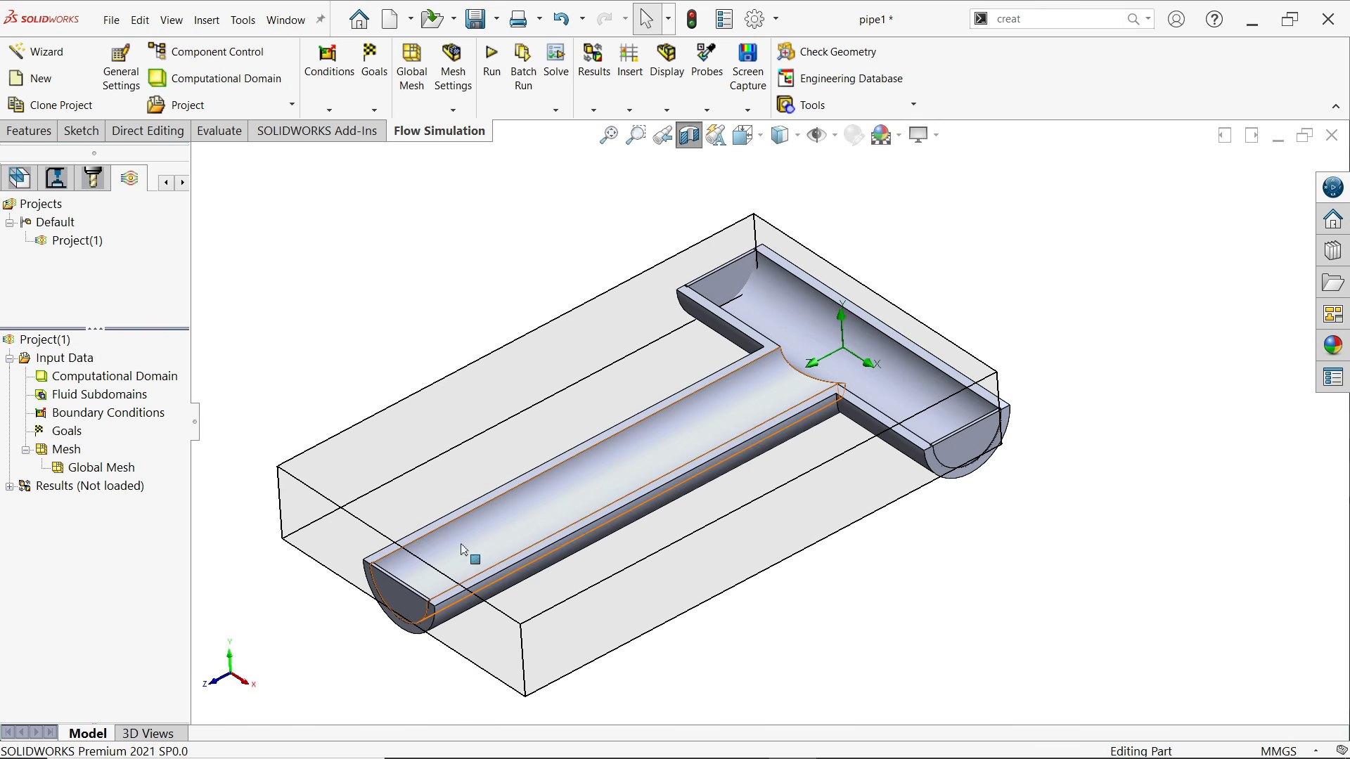
{"action": "mouse_move", "coordinate": [743, 402]}
{"action": "middle_mouse_down"}
{"action": "mouse_move", "coordinate": [681, 391]}
{"action": "mouse_move", "coordinate": [739, 394]}
{"action": "middle_mouse_up"}
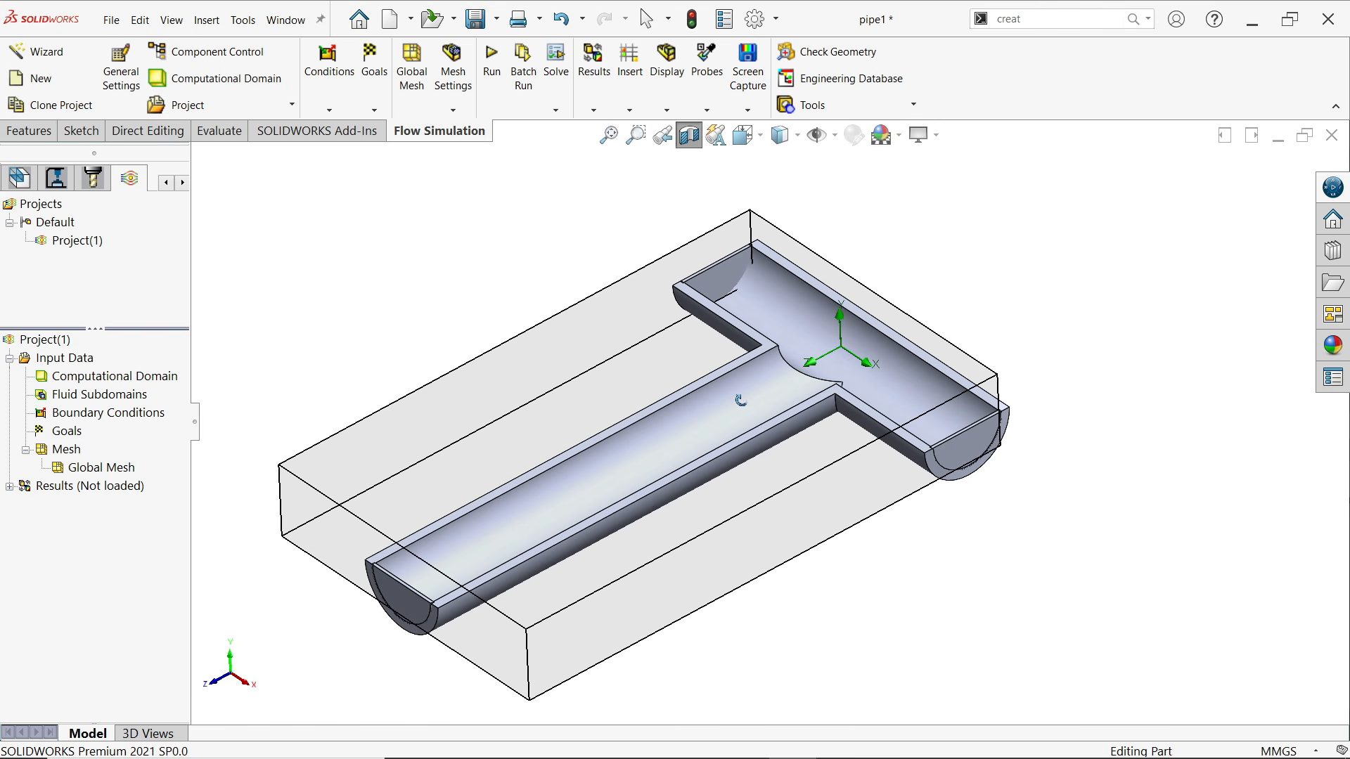
Hide the computational domain box around the pipe
{"action": "right_click", "coordinate": [127, 380]}
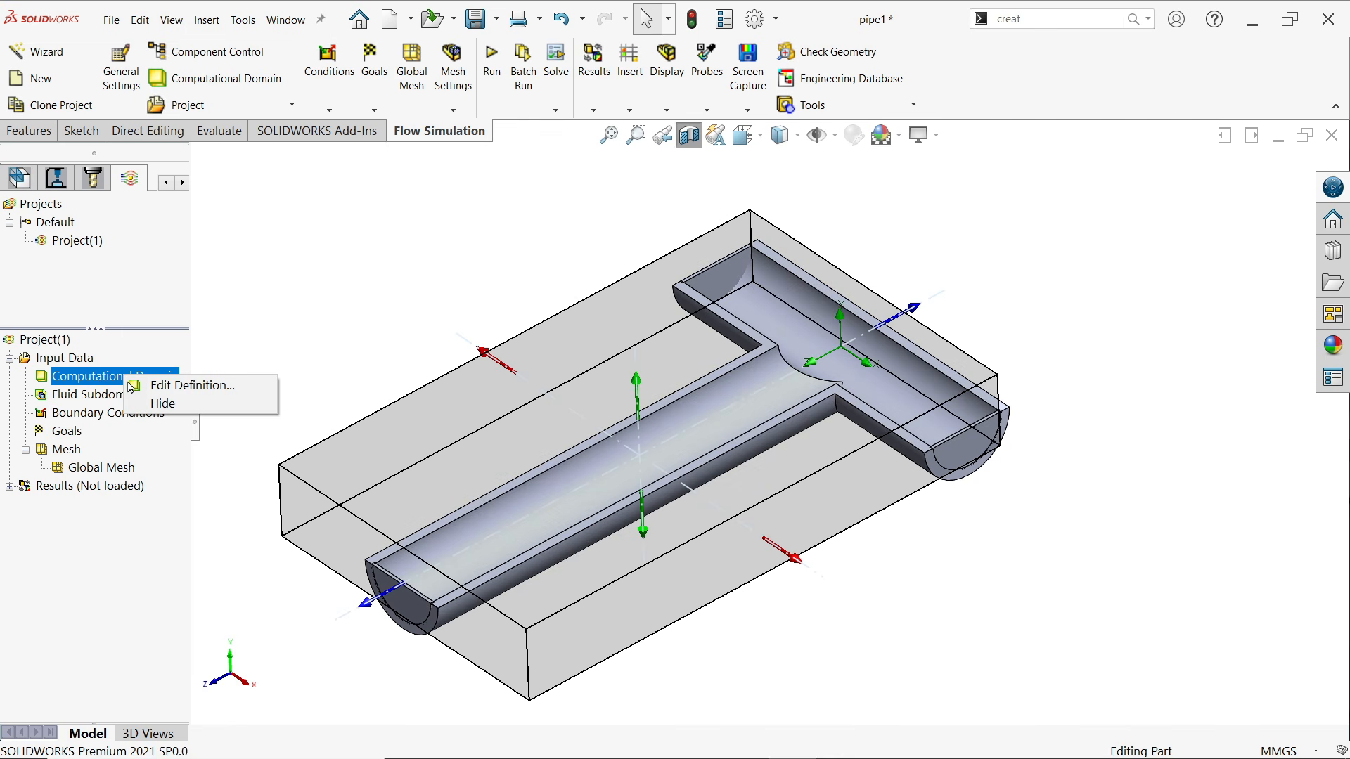
{"action": "left_click", "coordinate": [168, 403]}
{"action": "scroll", "coordinate": [633, 430], "scroll_direction": "up", "scroll_amount": 2}
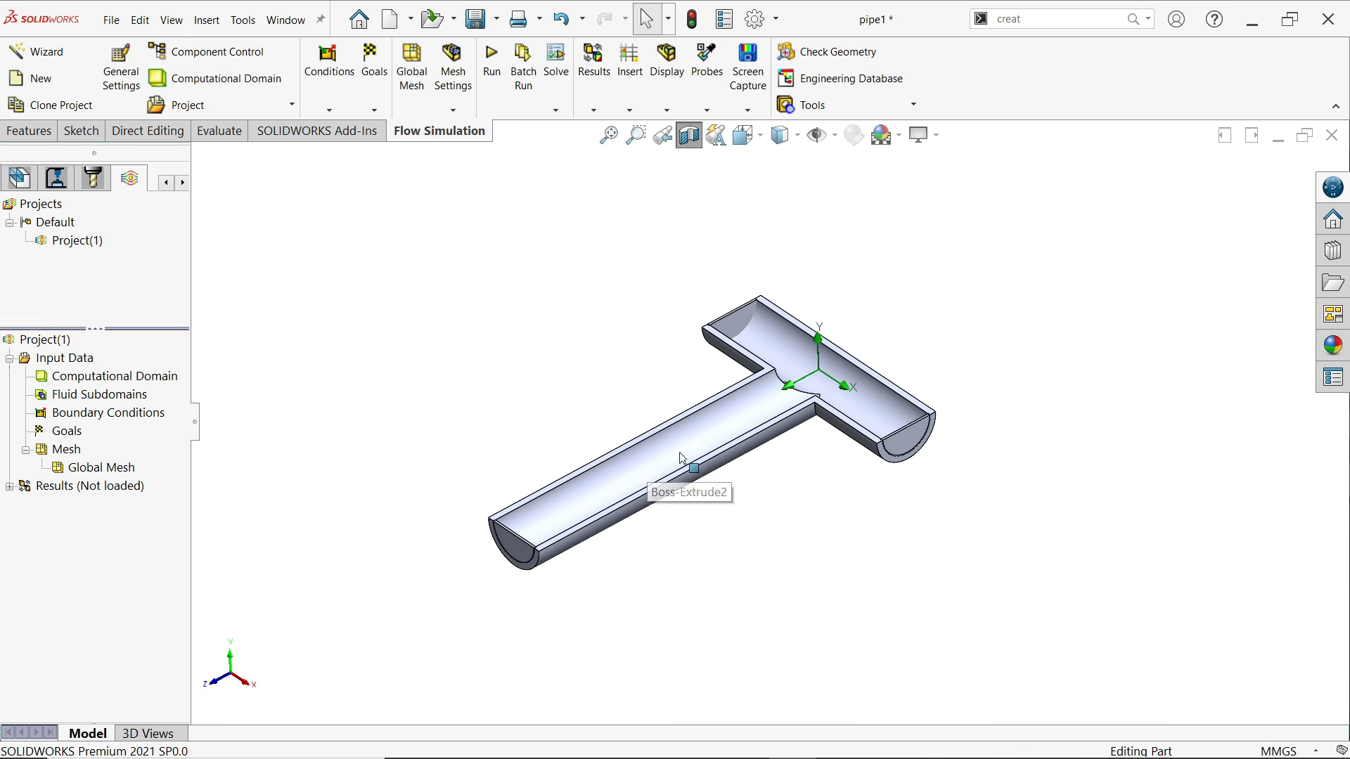
{"action": "scroll", "coordinate": [679, 456], "scroll_direction": "down", "scroll_amount": 2}
{"action": "scroll", "coordinate": [756, 455], "scroll_direction": "down", "scroll_amount": 1}
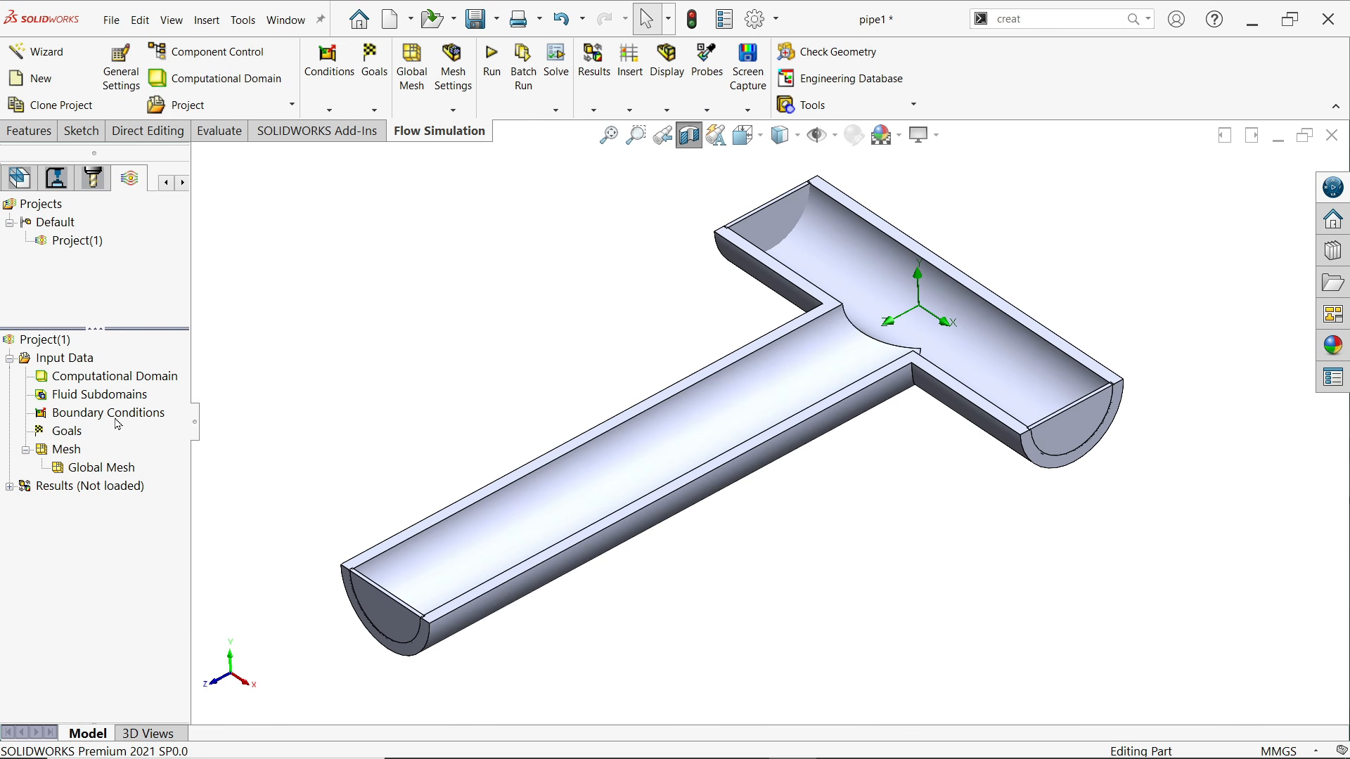
Insert a boundary condition and select the inner face of LID3 at one end of the short cross pipe
{"action": "left_click", "coordinate": [329, 109]}
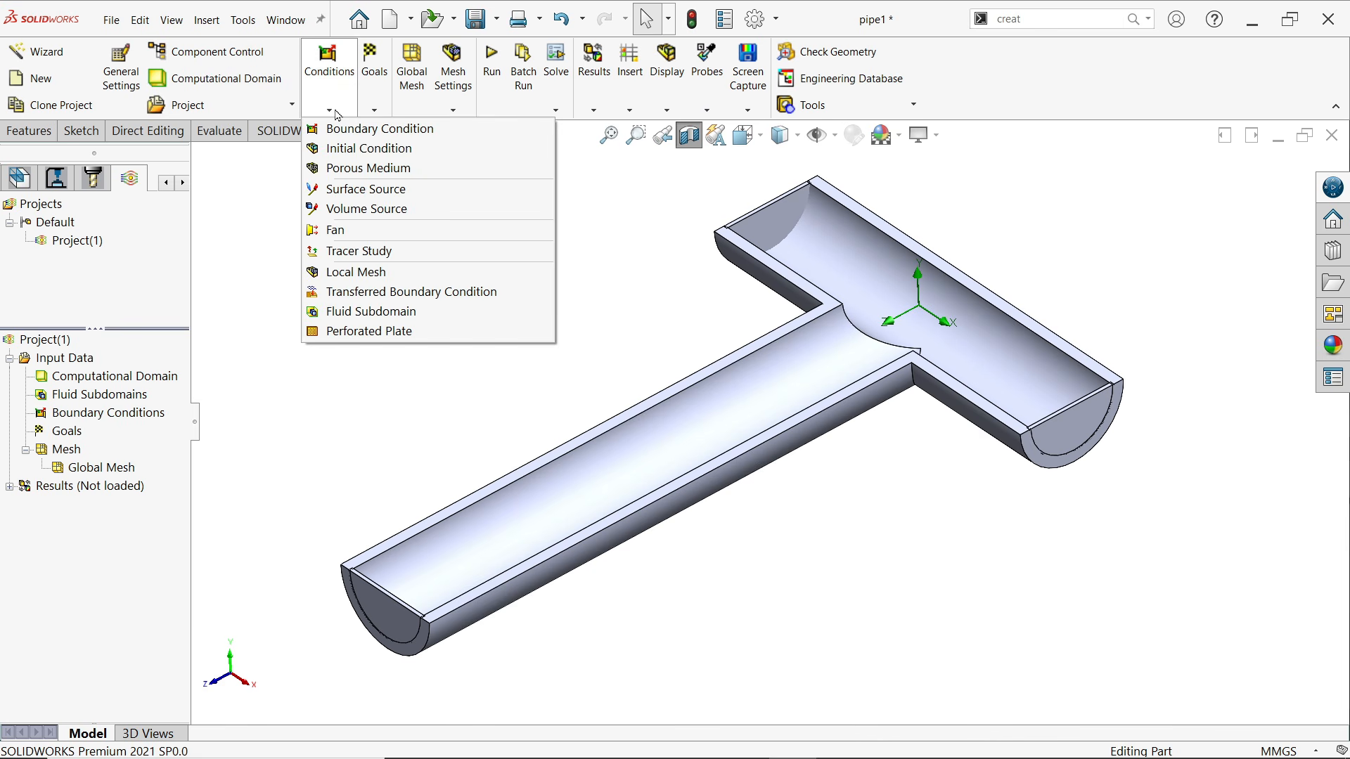
{"action": "right_click", "coordinate": [98, 420]}
{"action": "left_click", "coordinate": [150, 429]}
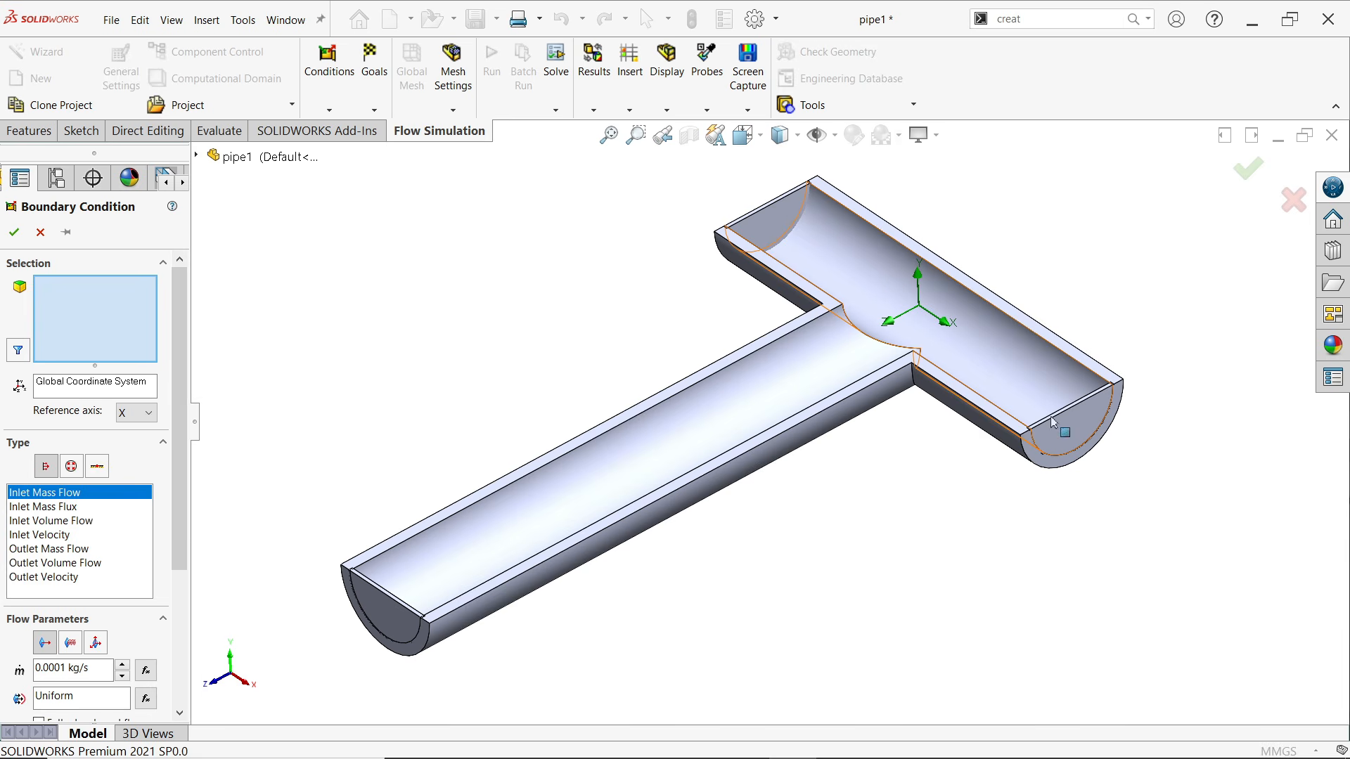
{"action": "middle_click_drag", "start_coordinate": [626, 289], "coordinate": [450, 189]}
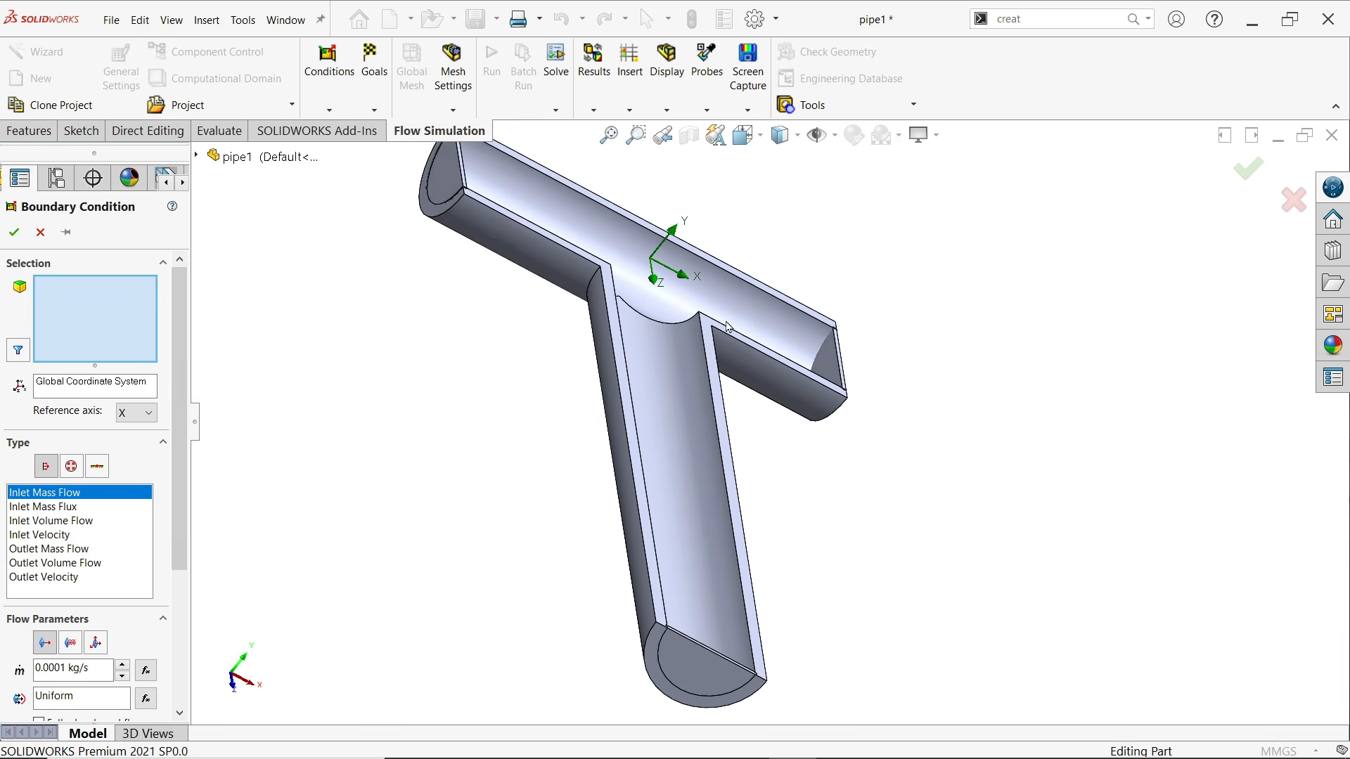
{"action": "right_click", "coordinate": [449, 190]}
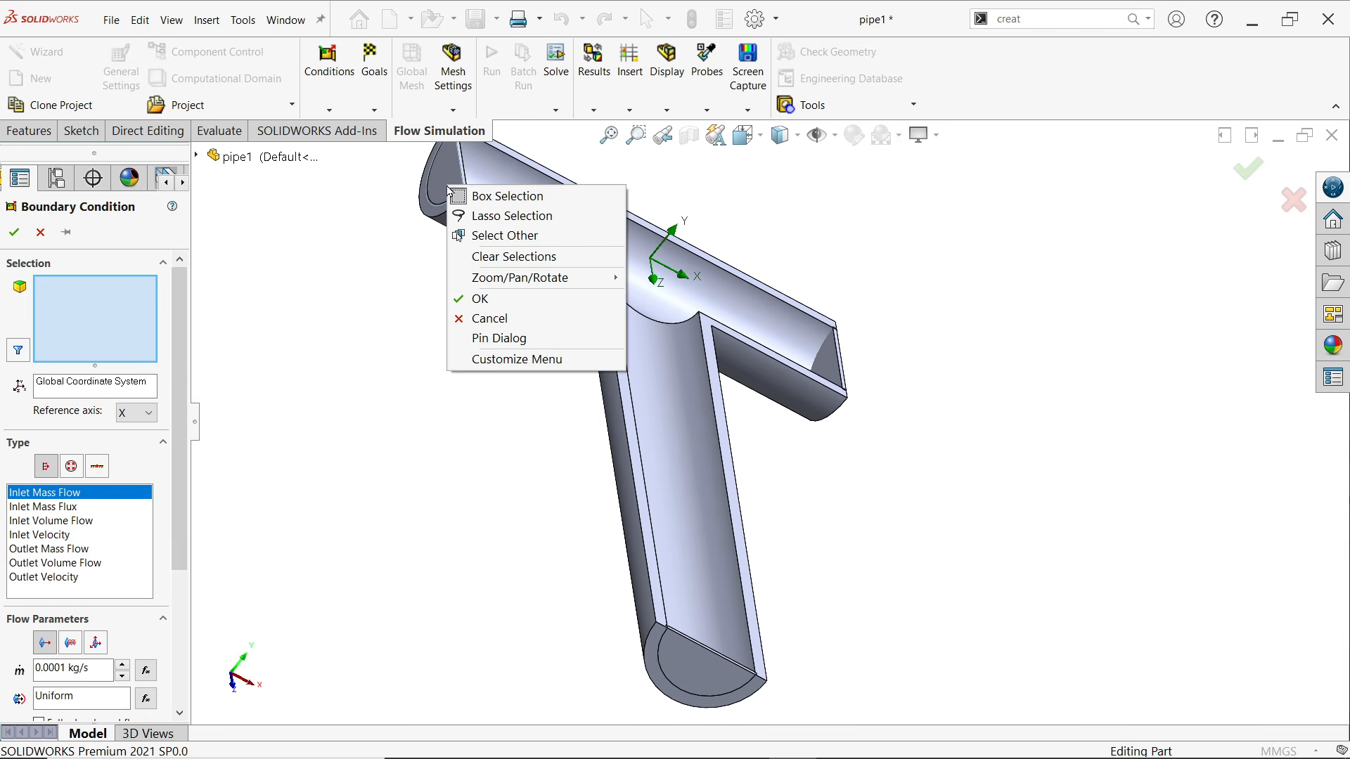
{"action": "left_click", "coordinate": [498, 237]}
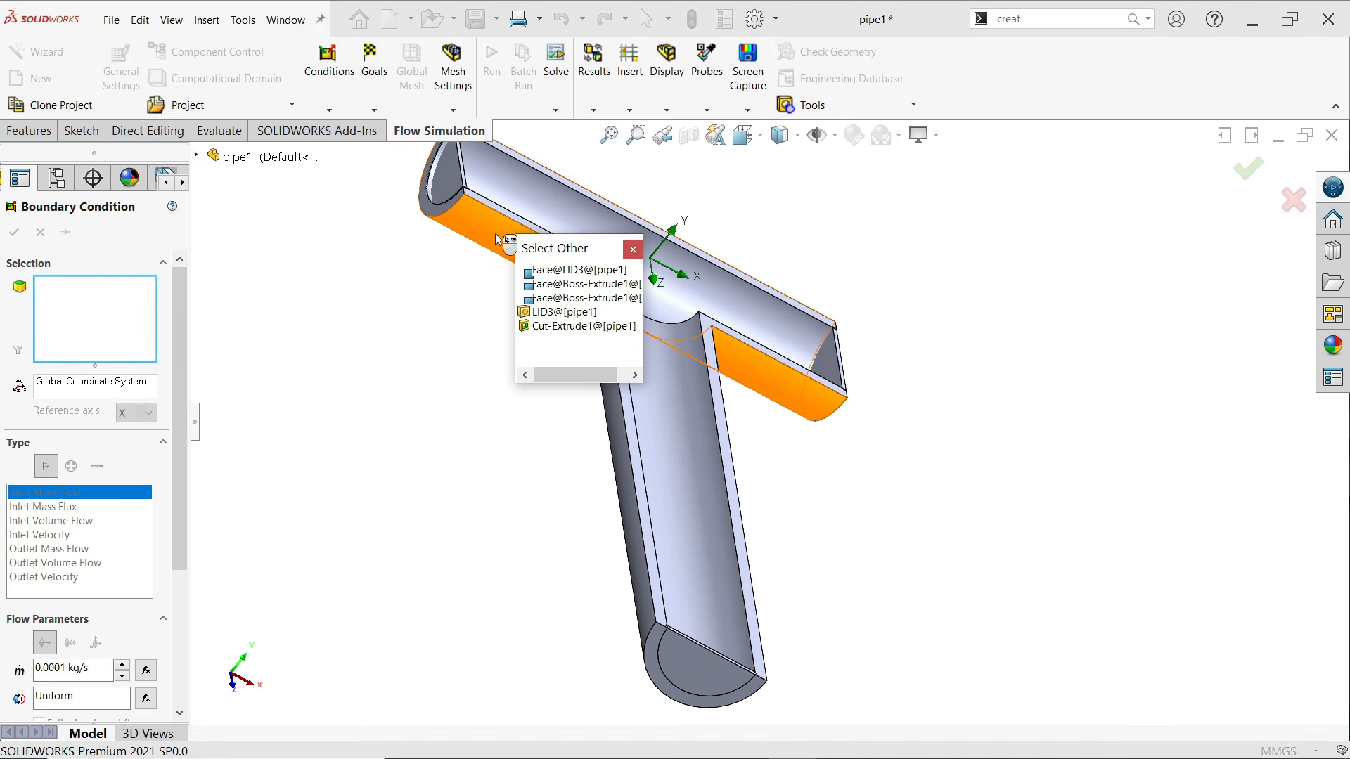
{"action": "left_click", "coordinate": [556, 271]}
{"action": "middle_click_drag", "start_coordinate": [521, 406], "coordinate": [411, 363]}
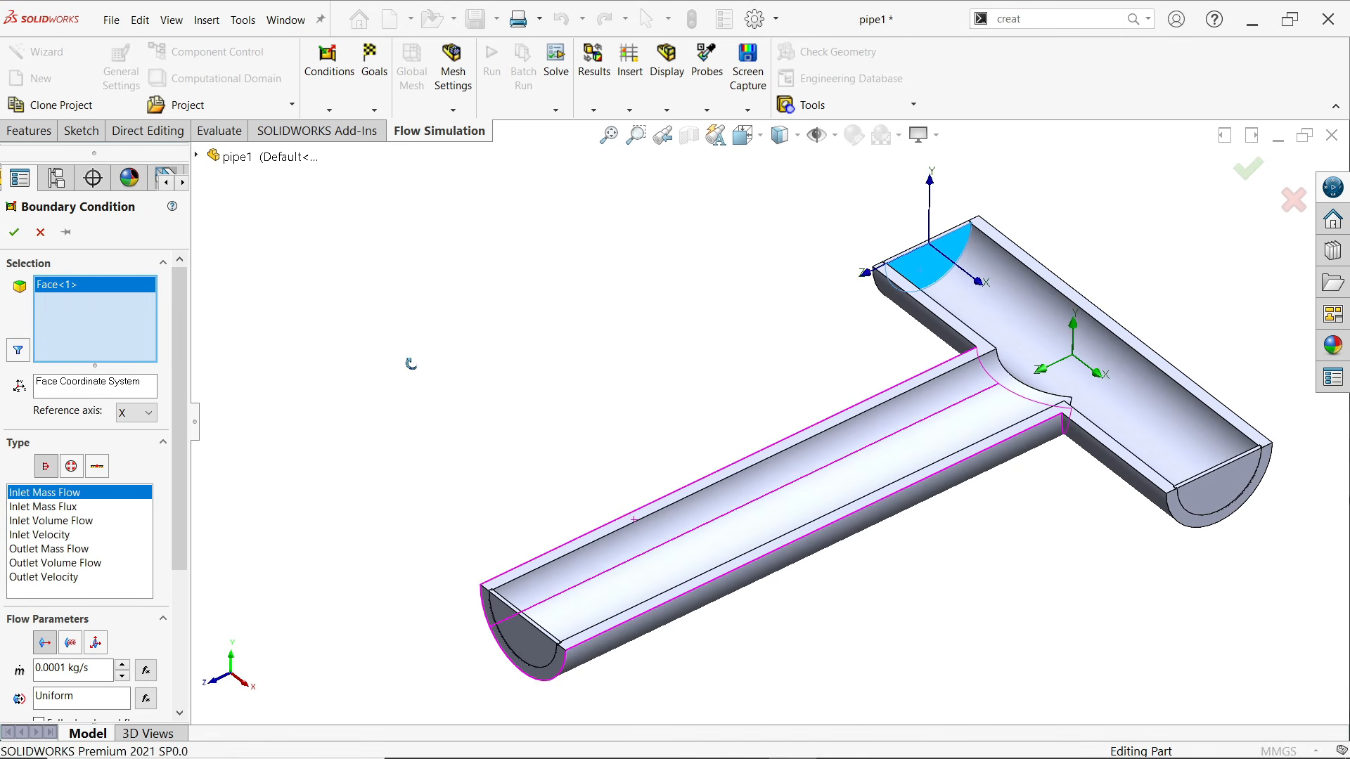
{"action": "scroll", "coordinate": [412, 369], "scroll_direction": "up", "scroll_amount": 3}
{"action": "scroll", "coordinate": [974, 459], "scroll_direction": "down", "scroll_amount": 2}
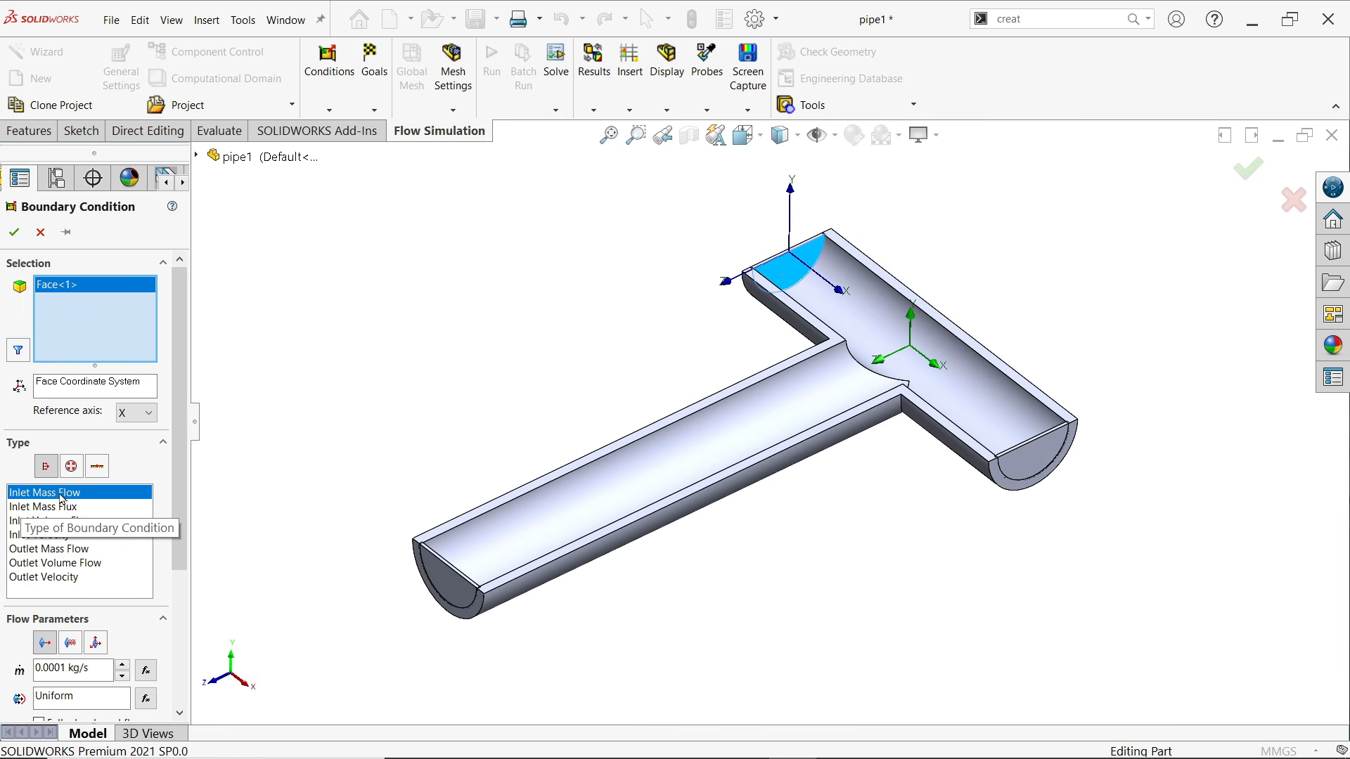
Set the hot inlet on LID3 to a mass flow of 1 kg/s at 95 °C and accept the boundary condition
{"action": "scroll", "coordinate": [123, 544], "scroll_direction": "down", "scroll_amount": 4}
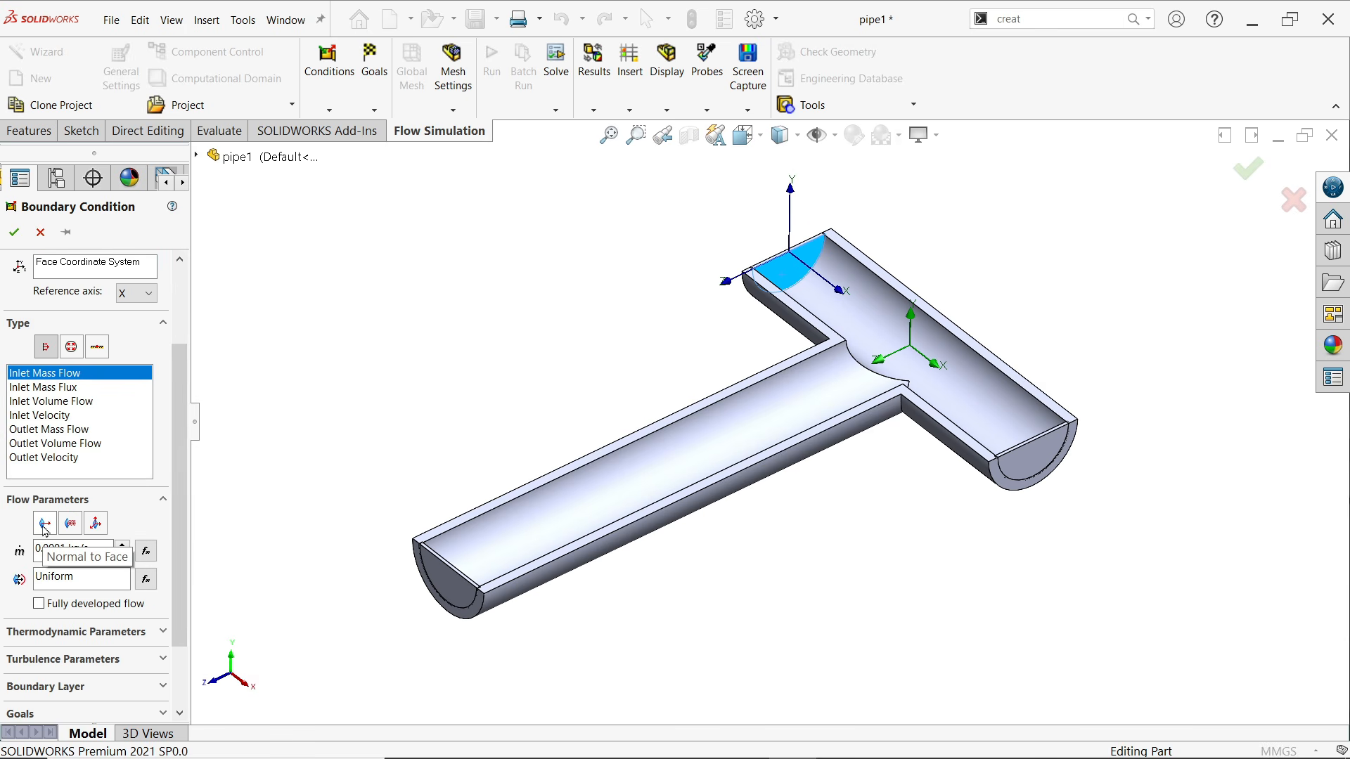
{"action": "double_click", "coordinate": [51, 548]}
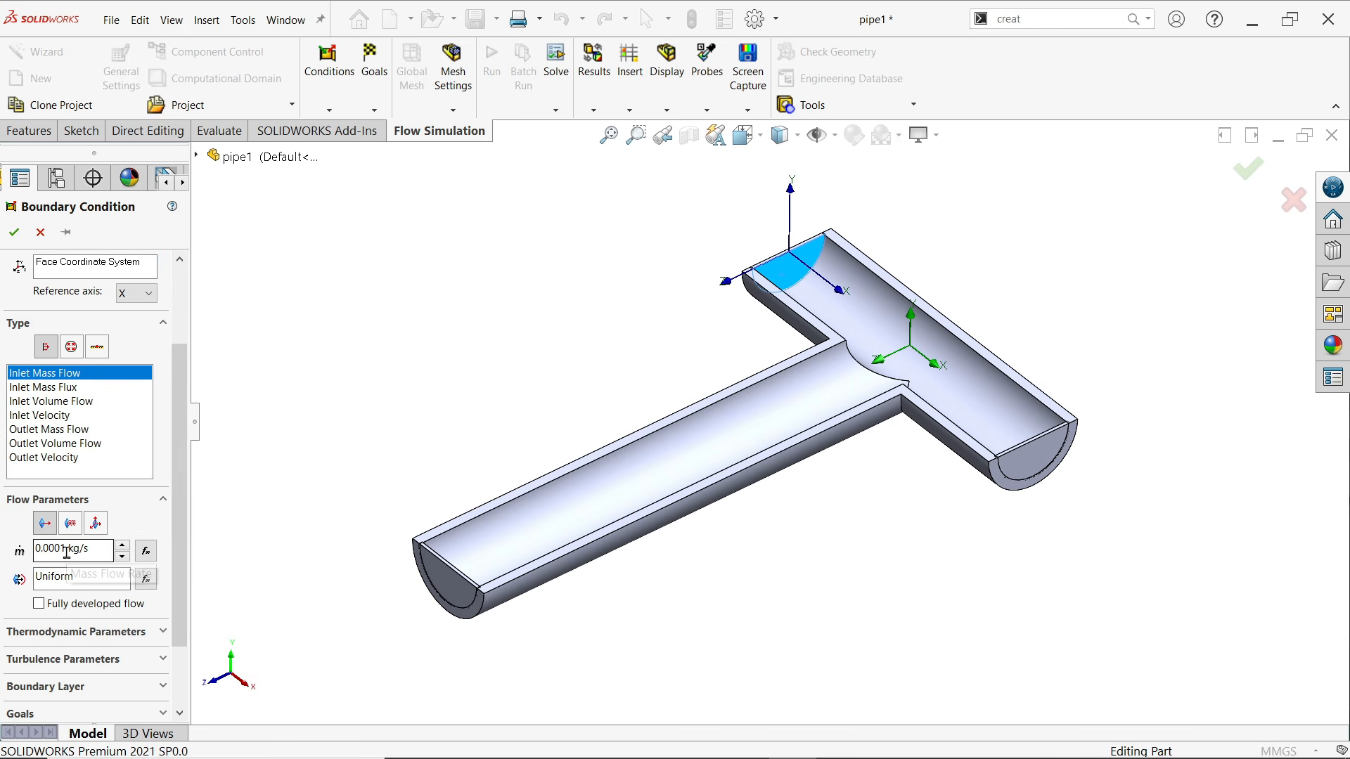
{"action": "type", "text": "1"}
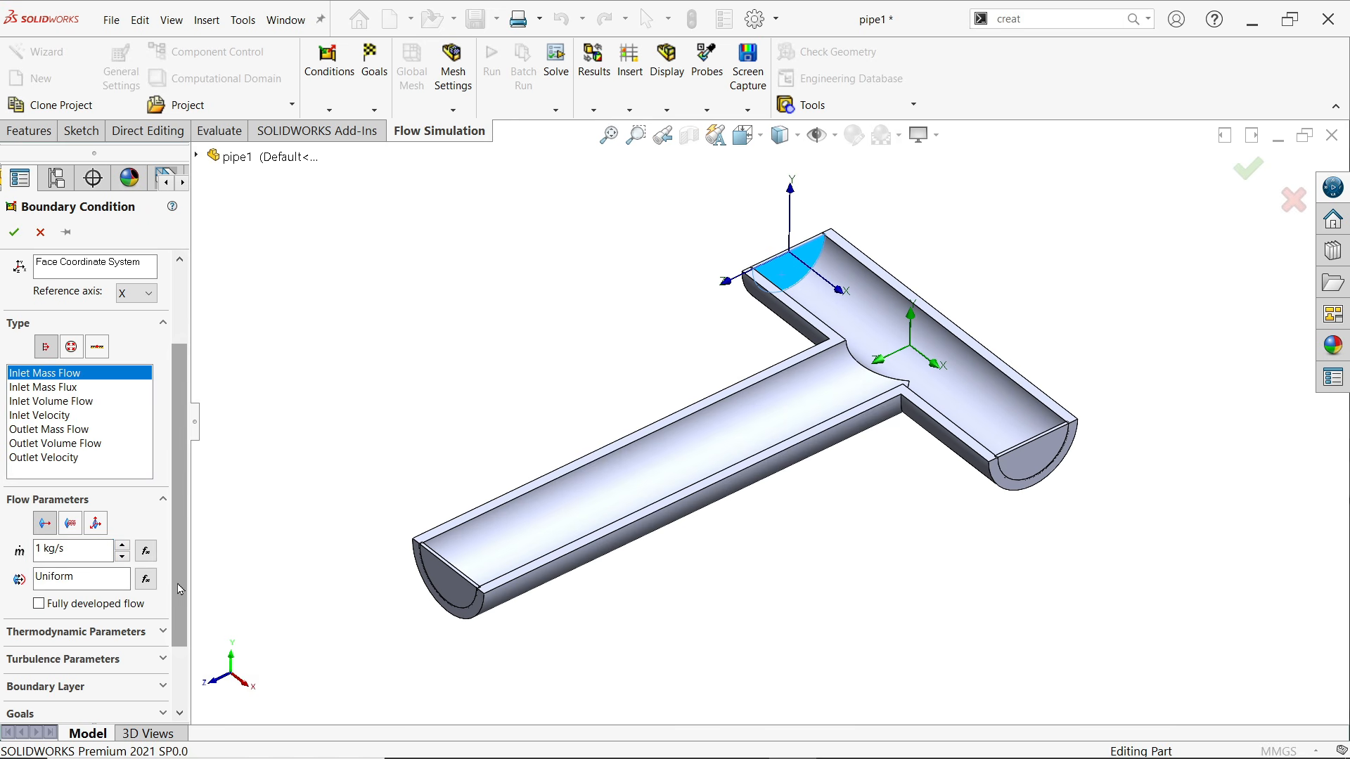
{"action": "scroll", "coordinate": [82, 588], "scroll_direction": "down", "scroll_amount": 1}
{"action": "left_click", "coordinate": [81, 583]}
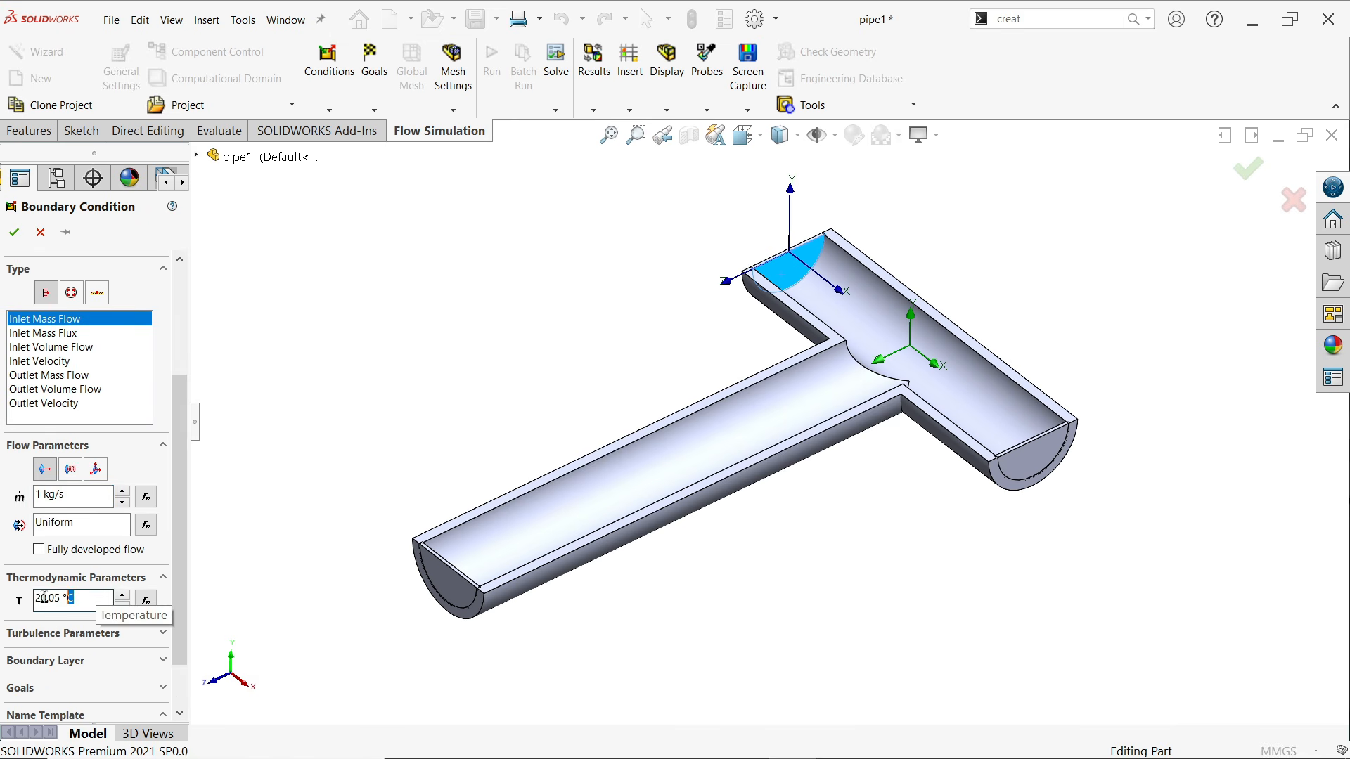
{"action": "left_click", "coordinate": [71, 602]}
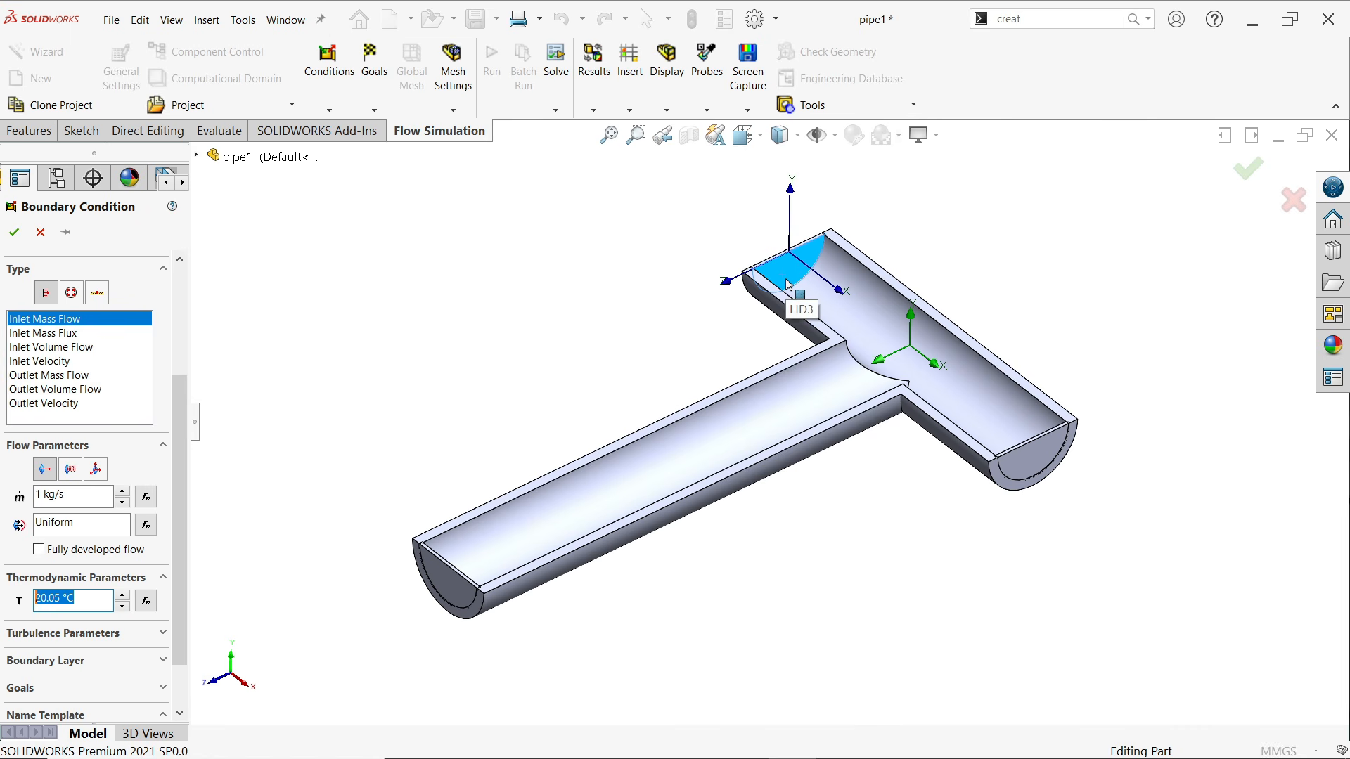
{"action": "type", "text": "95"}
{"action": "key", "text": "Return"}
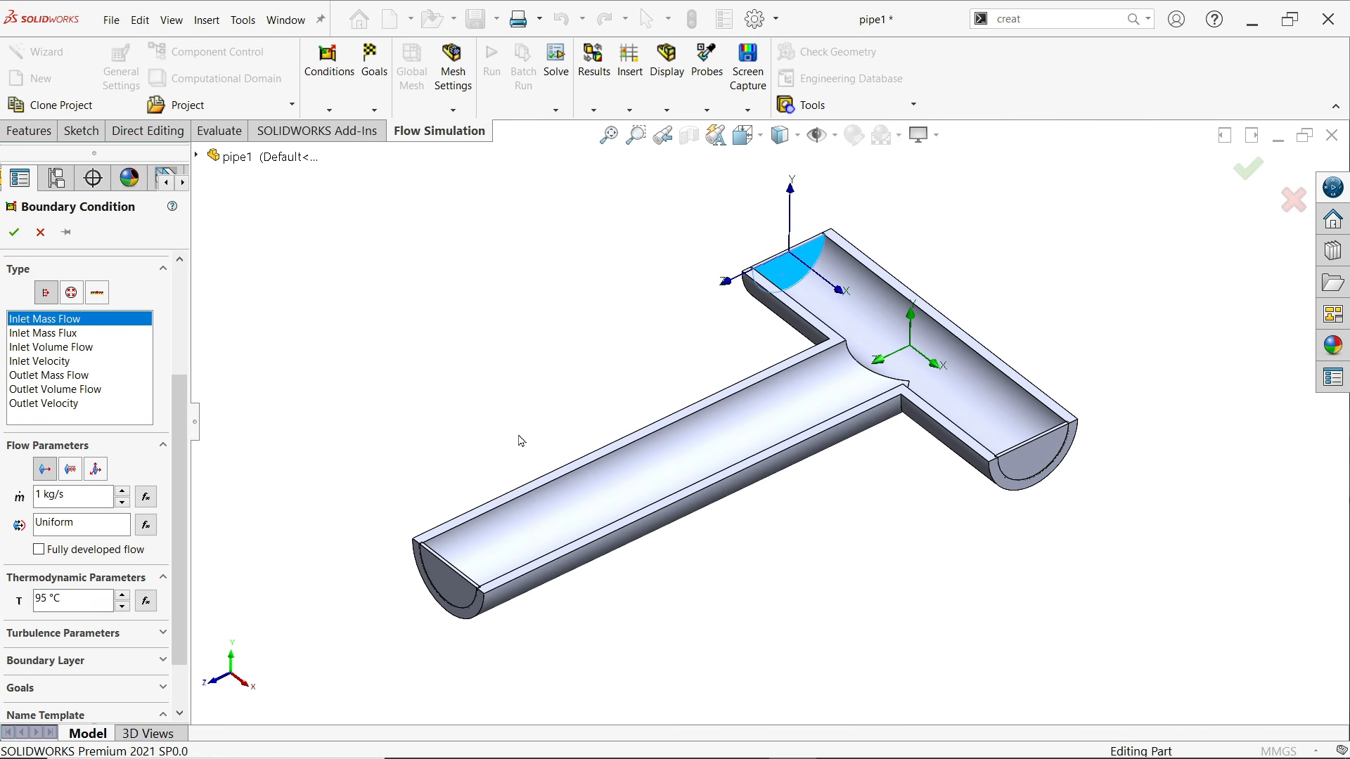
{"action": "left_click", "coordinate": [14, 233]}
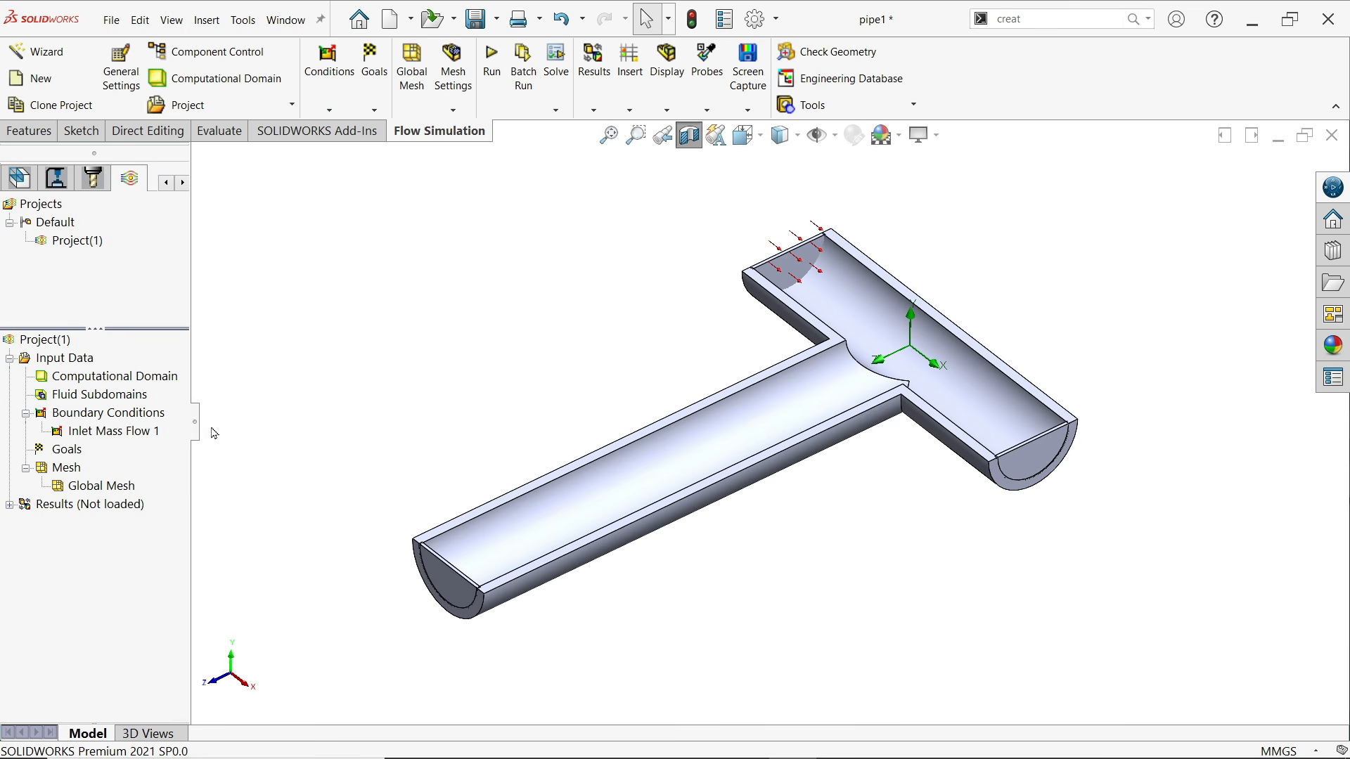
Start a second boundary condition for the other inlet
{"action": "right_click", "coordinate": [109, 419]}
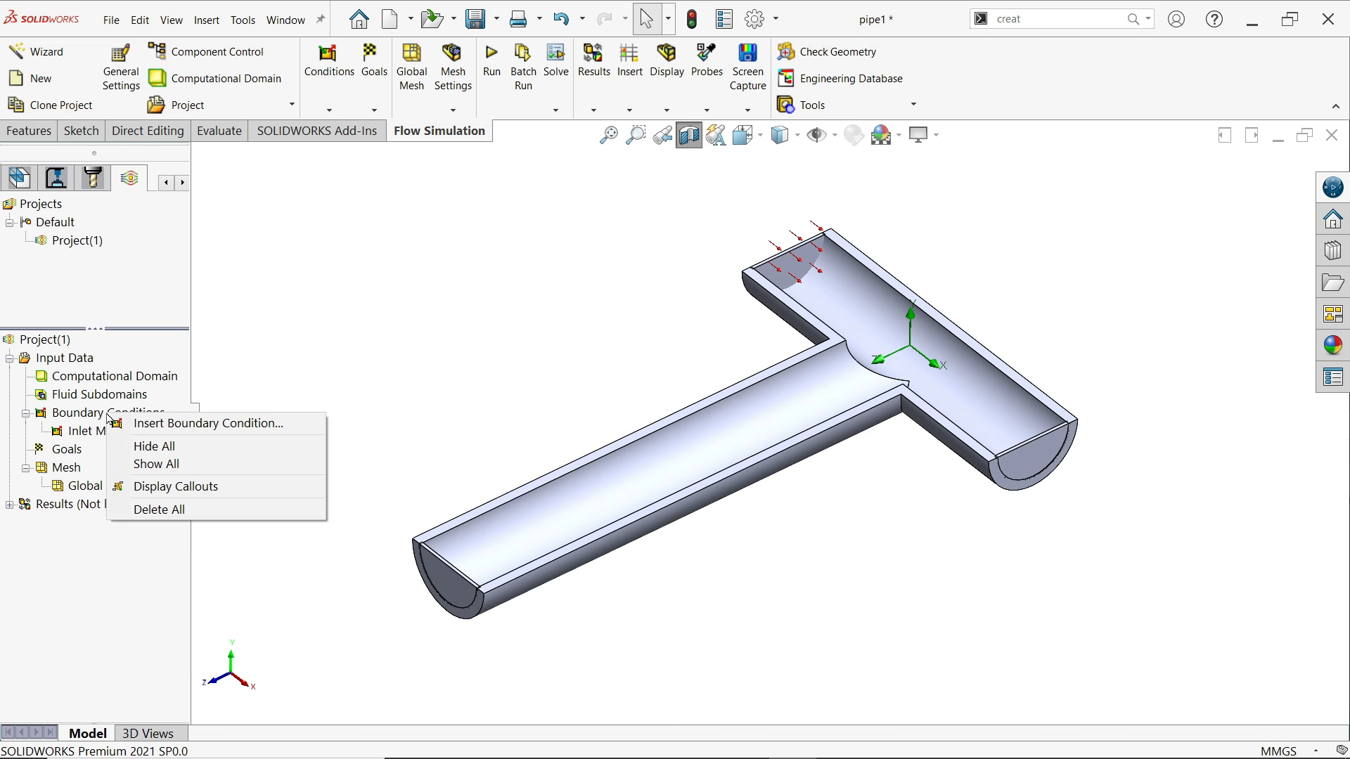
{"action": "left_click", "coordinate": [196, 424]}
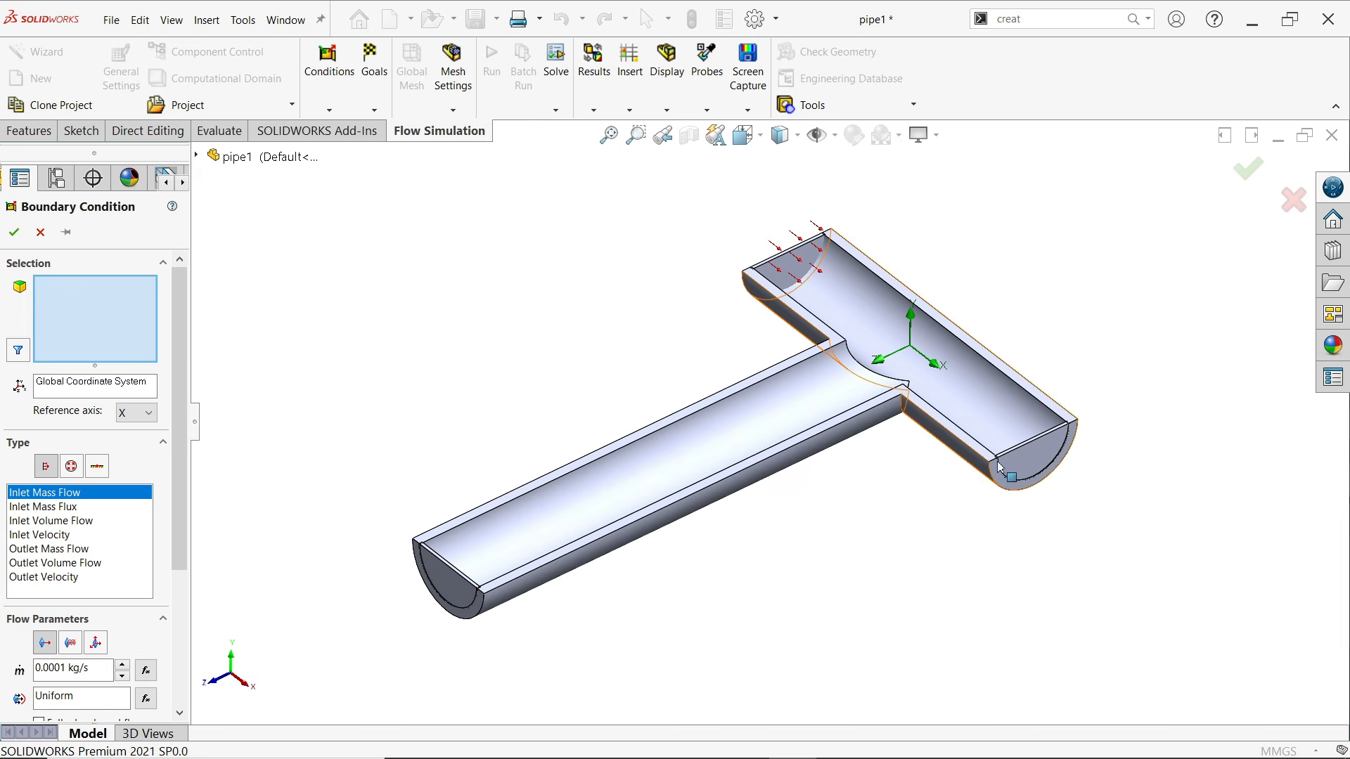
{"action": "left_click", "coordinate": [1023, 460]}
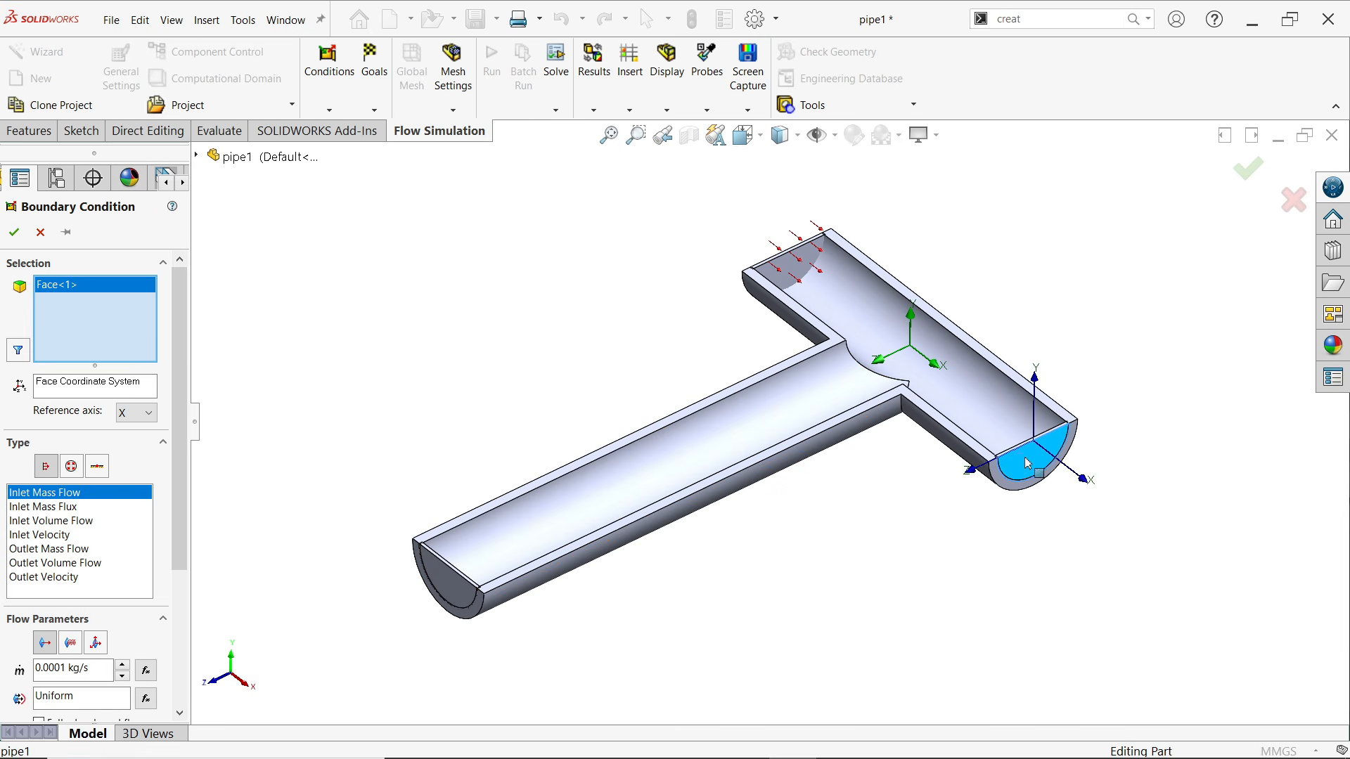
{"action": "right_click", "coordinate": [48, 313]}
{"action": "left_click", "coordinate": [95, 327]}
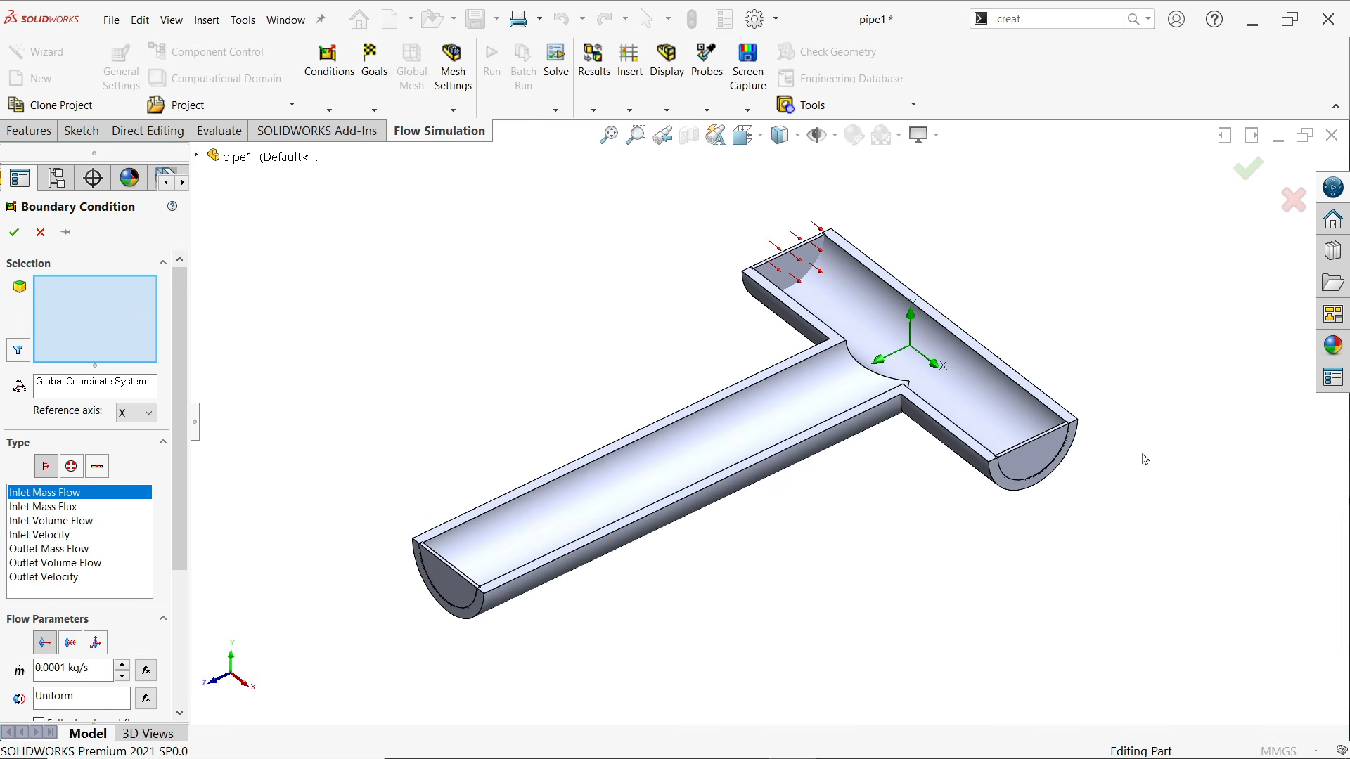
Select the inner face of LID2 at the opposite end of the cross pipe for the boundary condition
{"action": "right_click", "coordinate": [1022, 457]}
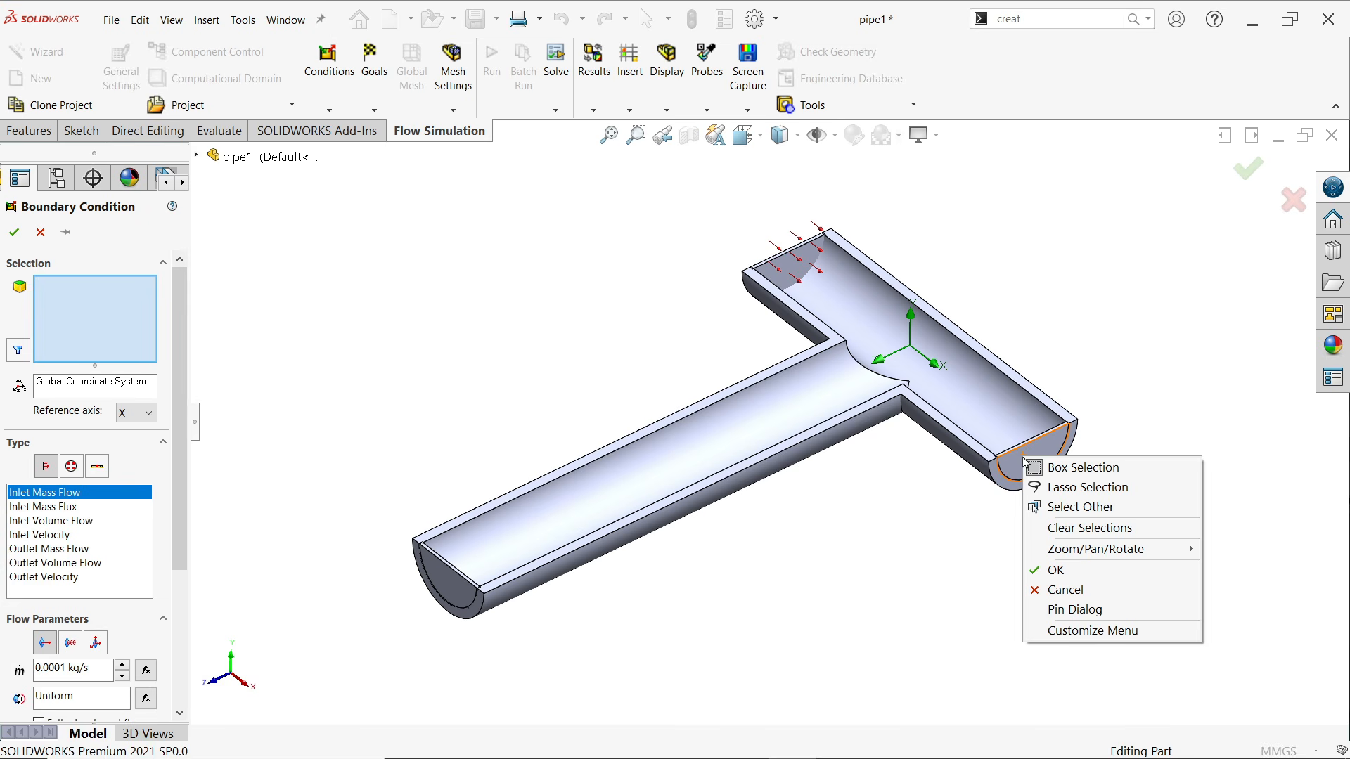
{"action": "left_click", "coordinate": [1065, 514]}
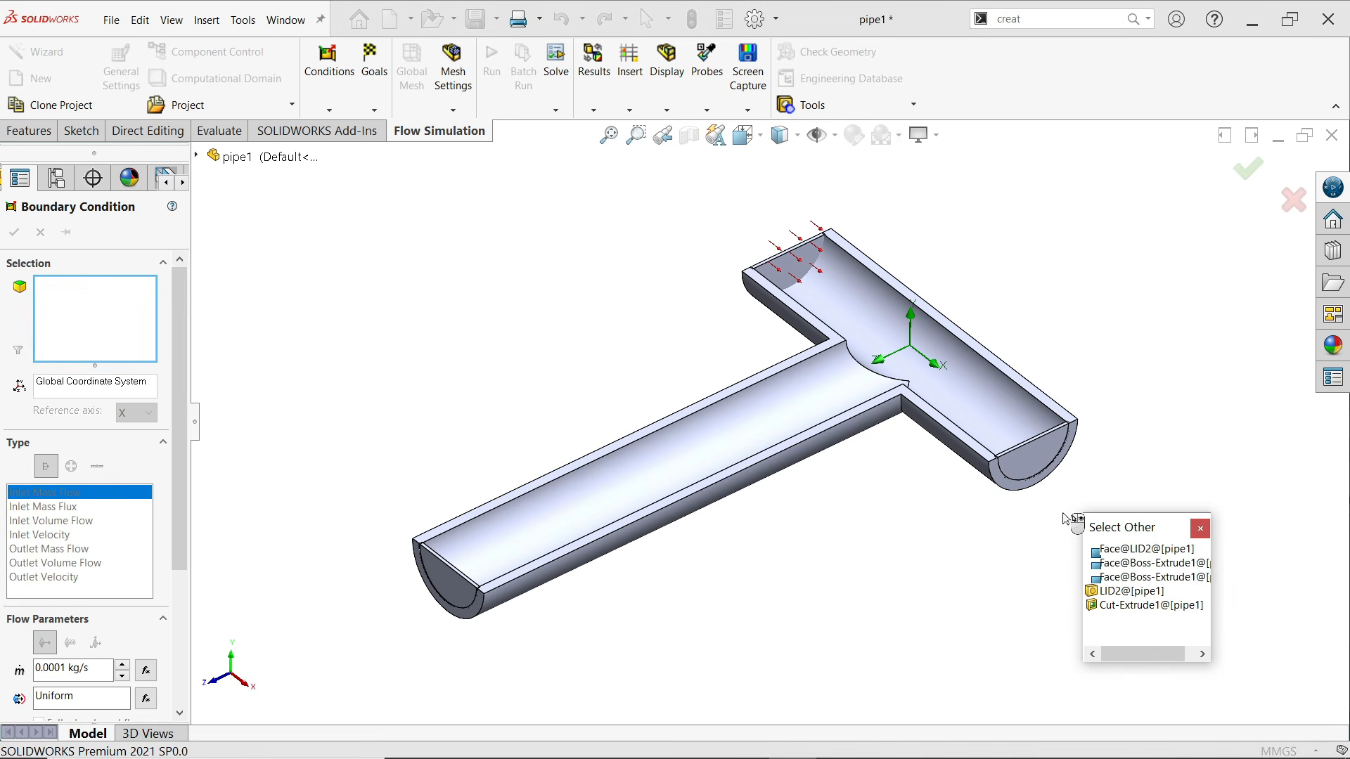
{"action": "left_click", "coordinate": [1129, 549]}
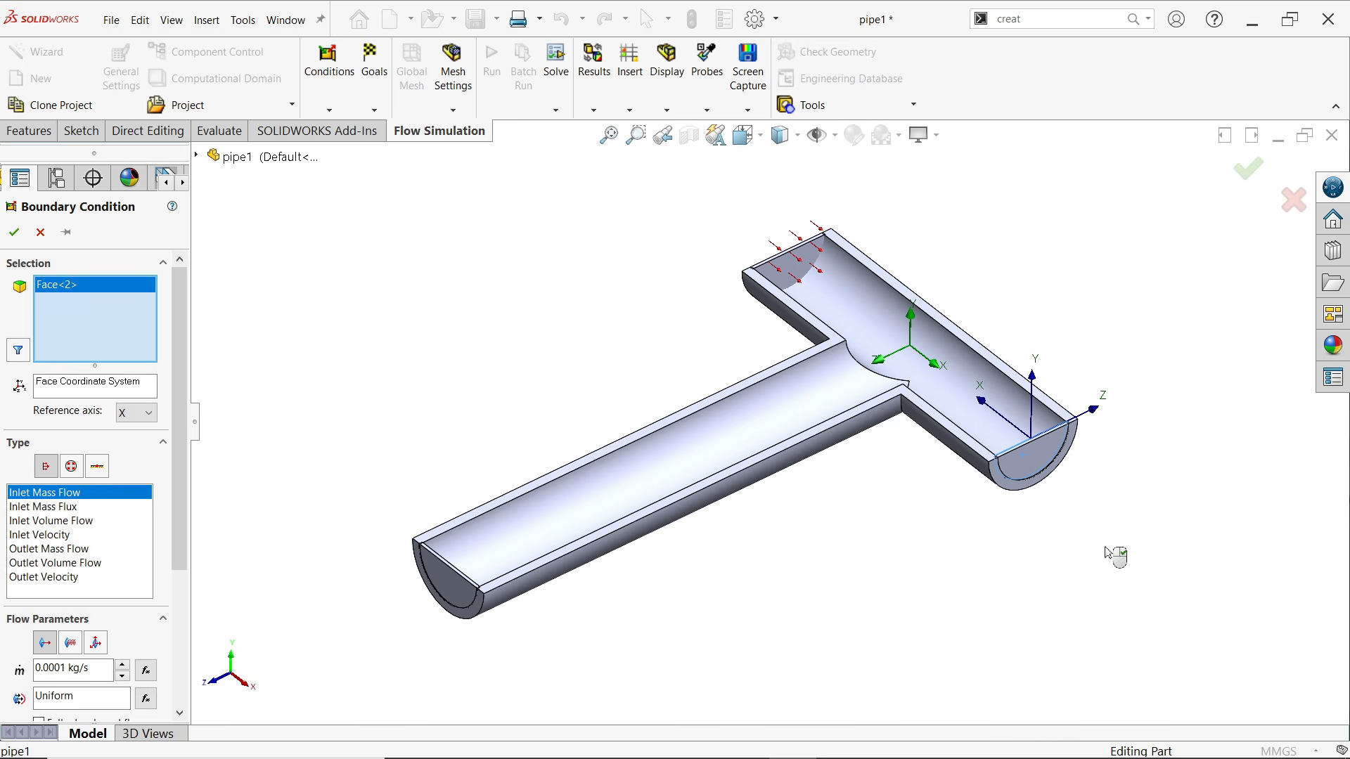
Set the cold inlet on LID2 to a mass flow of 1 kg/s at 5 °C and accept the boundary condition
{"action": "scroll", "coordinate": [171, 522], "scroll_direction": "down", "scroll_amount": 3}
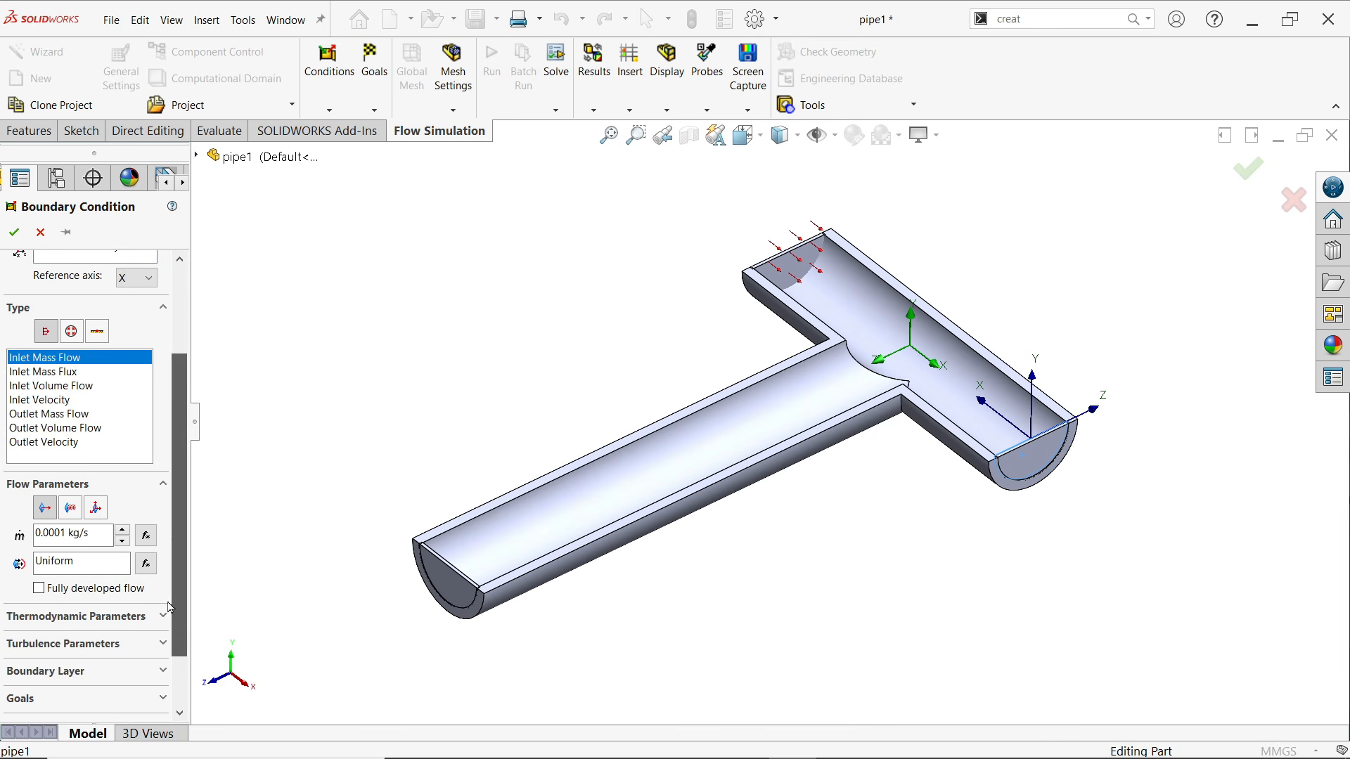
{"action": "double_click", "coordinate": [63, 534]}
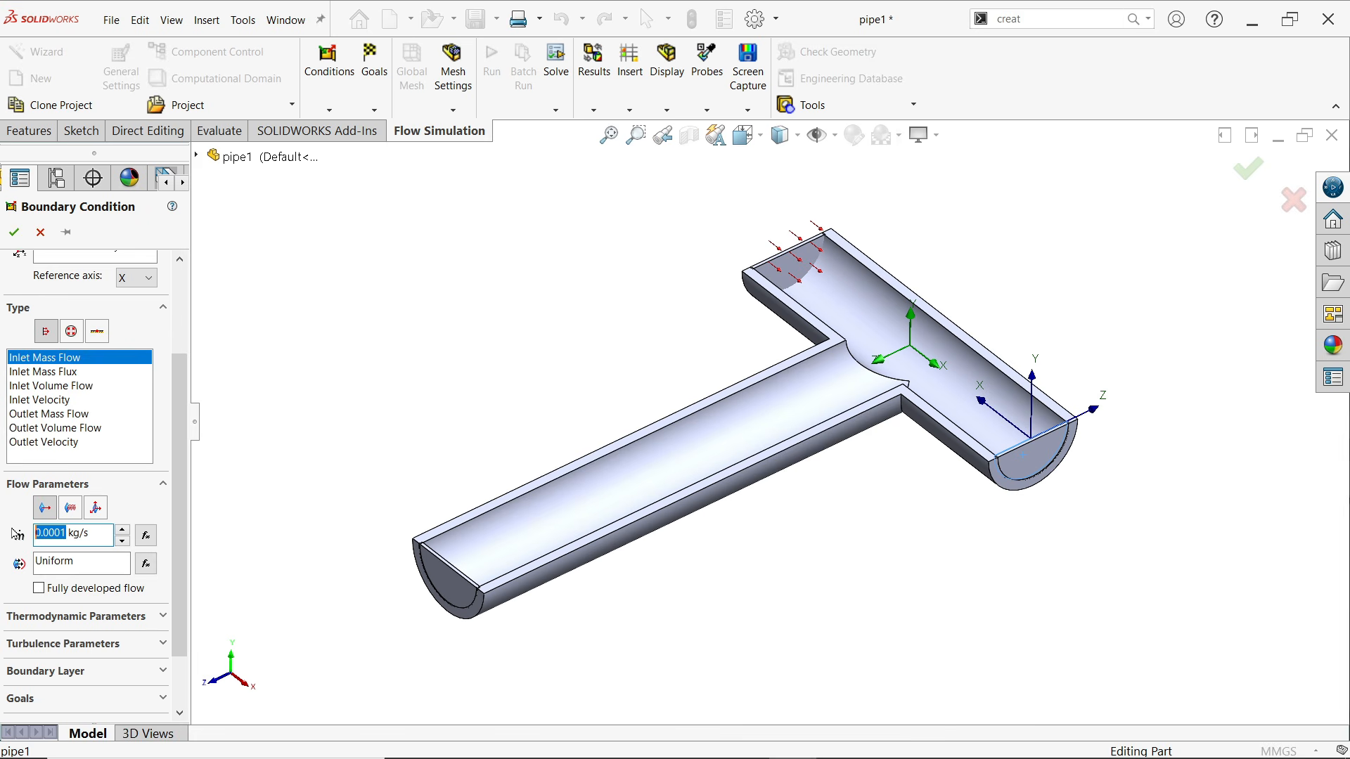
{"action": "type", "text": "1"}
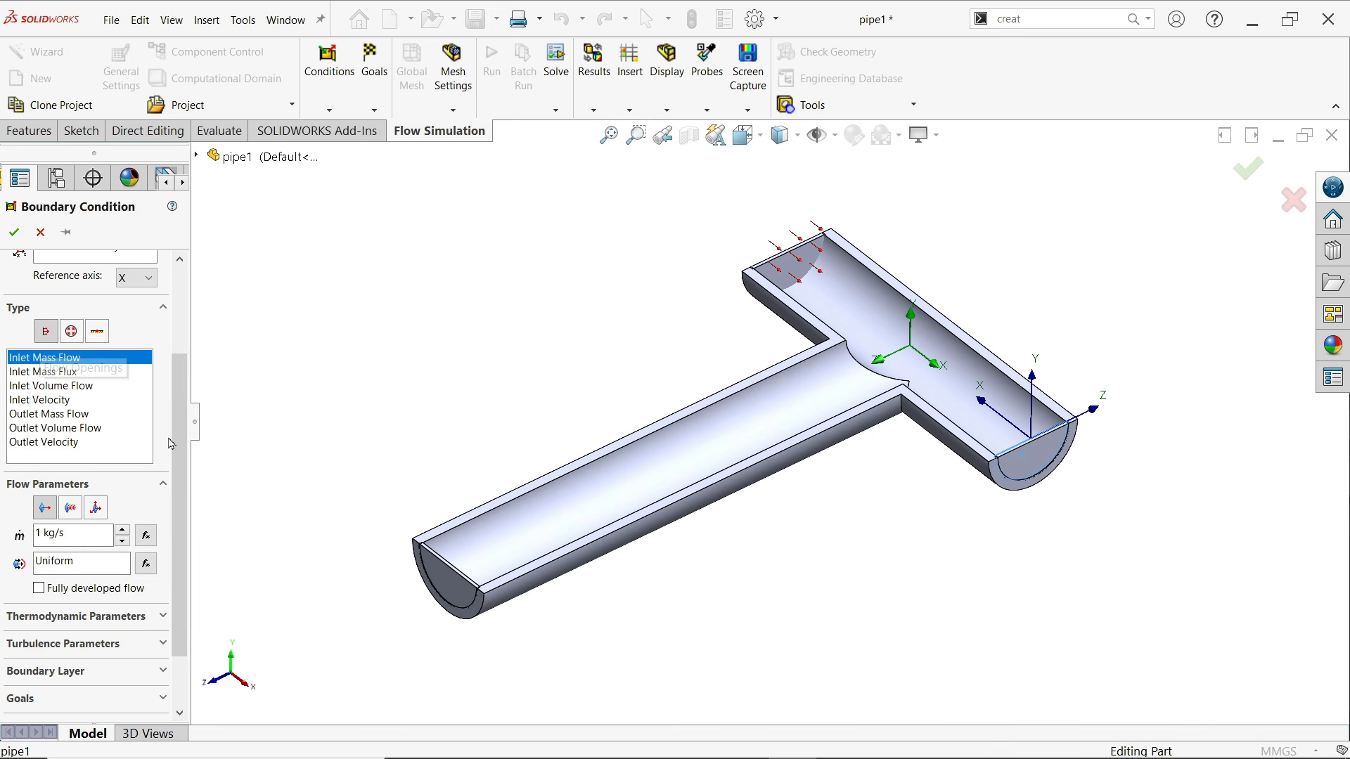
{"action": "left_click_drag", "start_coordinate": [176, 473], "coordinate": [175, 539]}
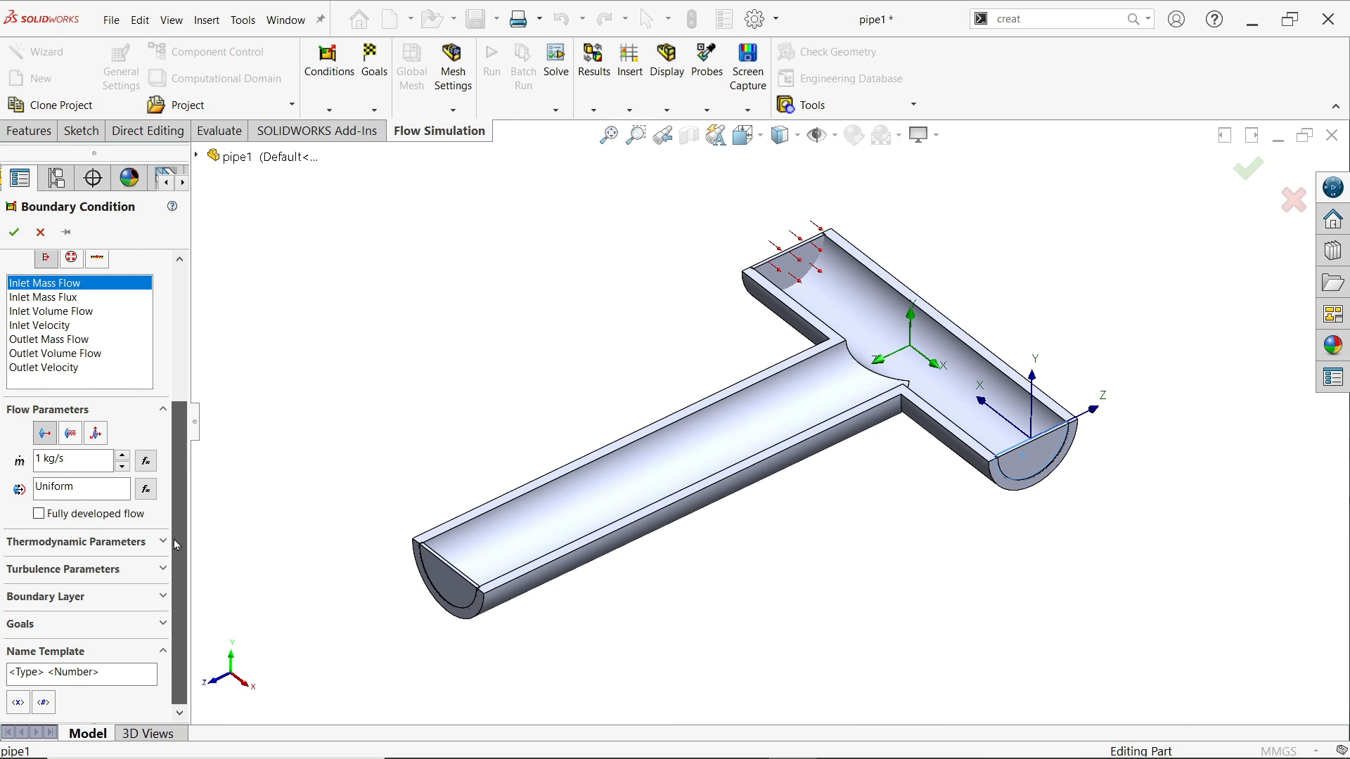
{"action": "left_click", "coordinate": [77, 550]}
{"action": "left_click", "coordinate": [68, 563]}
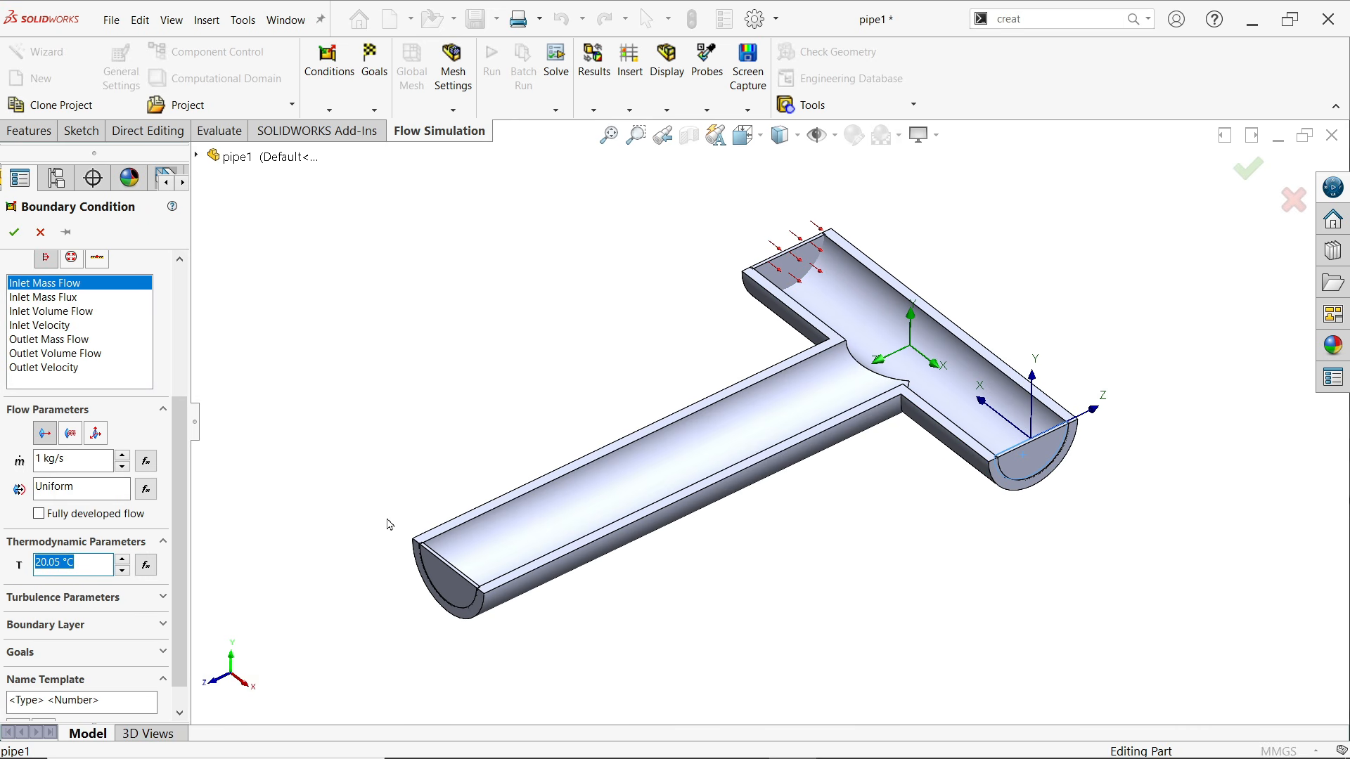
{"action": "type", "text": "5"}
{"action": "left_click", "coordinate": [13, 232]}
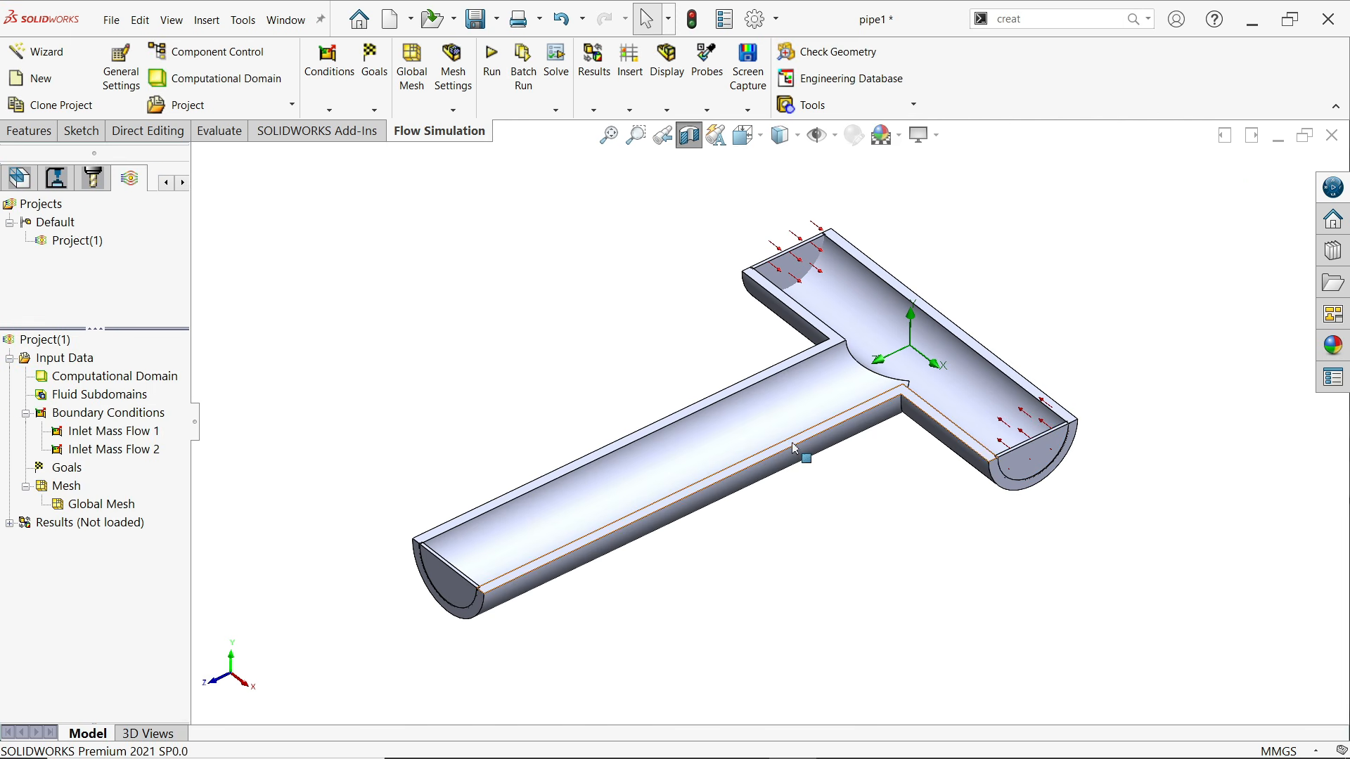
Insert a third boundary condition and select the inner face of LID1 at the end of the long pipe
{"action": "scroll", "coordinate": [801, 464], "scroll_direction": "down", "scroll_amount": 2}
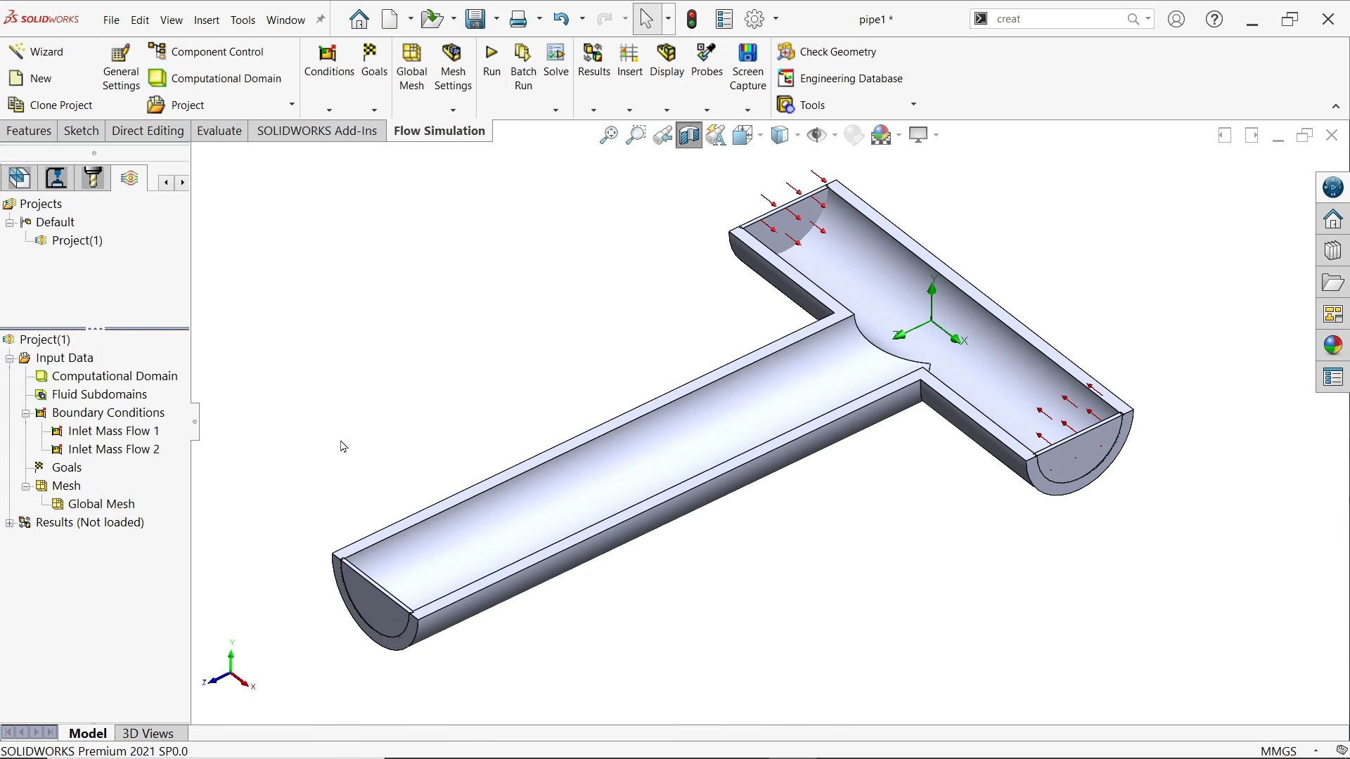
{"action": "right_click", "coordinate": [121, 415]}
{"action": "left_click", "coordinate": [169, 425]}
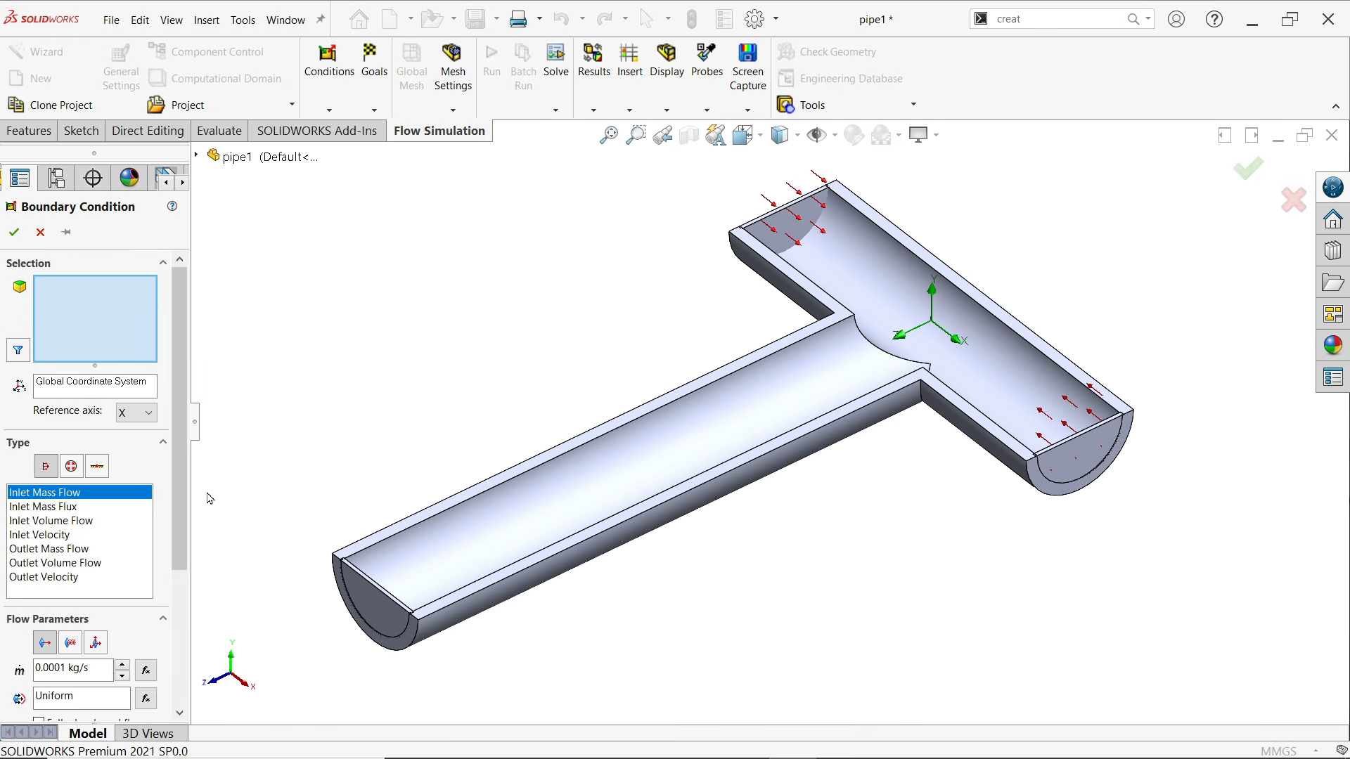
{"action": "right_click", "coordinate": [371, 599]}
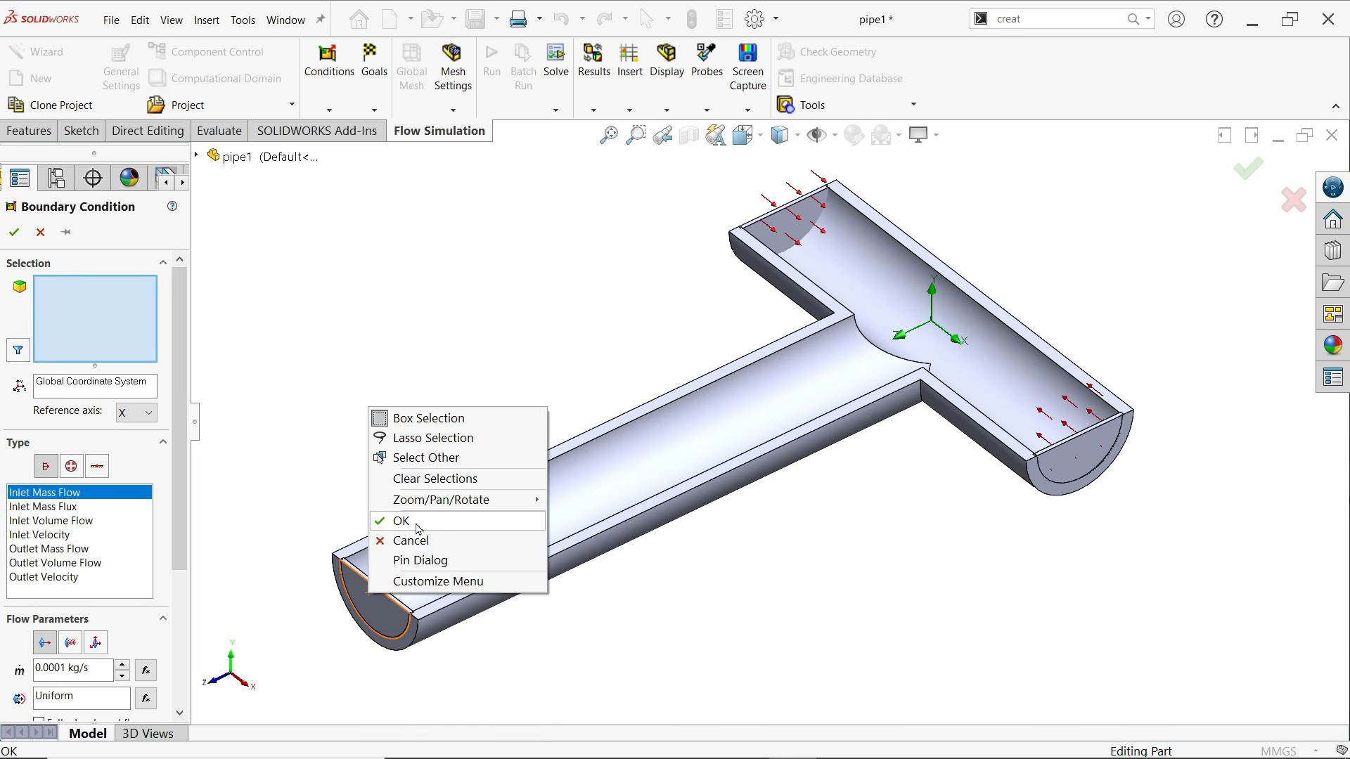
{"action": "left_click", "coordinate": [431, 461]}
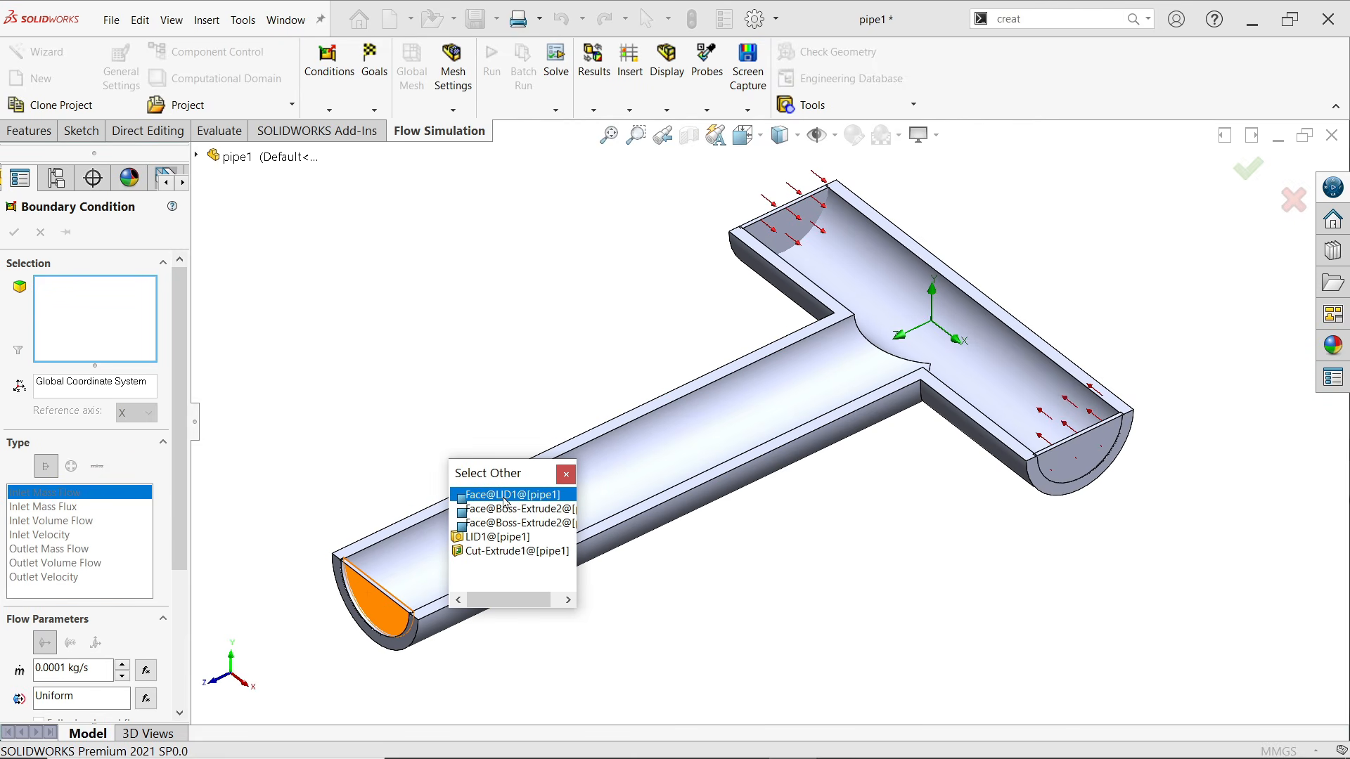
{"action": "left_click", "coordinate": [505, 496]}
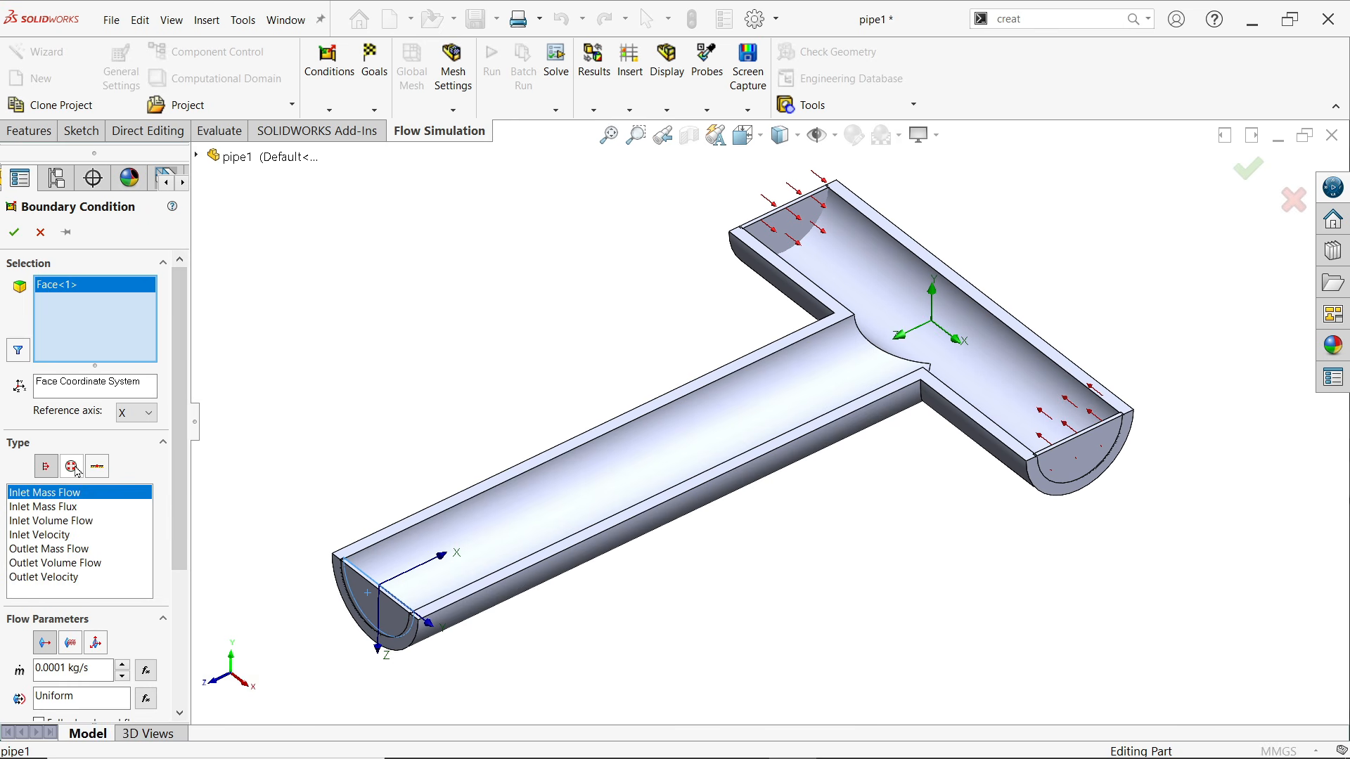
Define the outlet on LID1's inner face as a pressure opening of type Environment Pressure and accept the boundary condition
{"action": "left_click", "coordinate": [72, 467]}
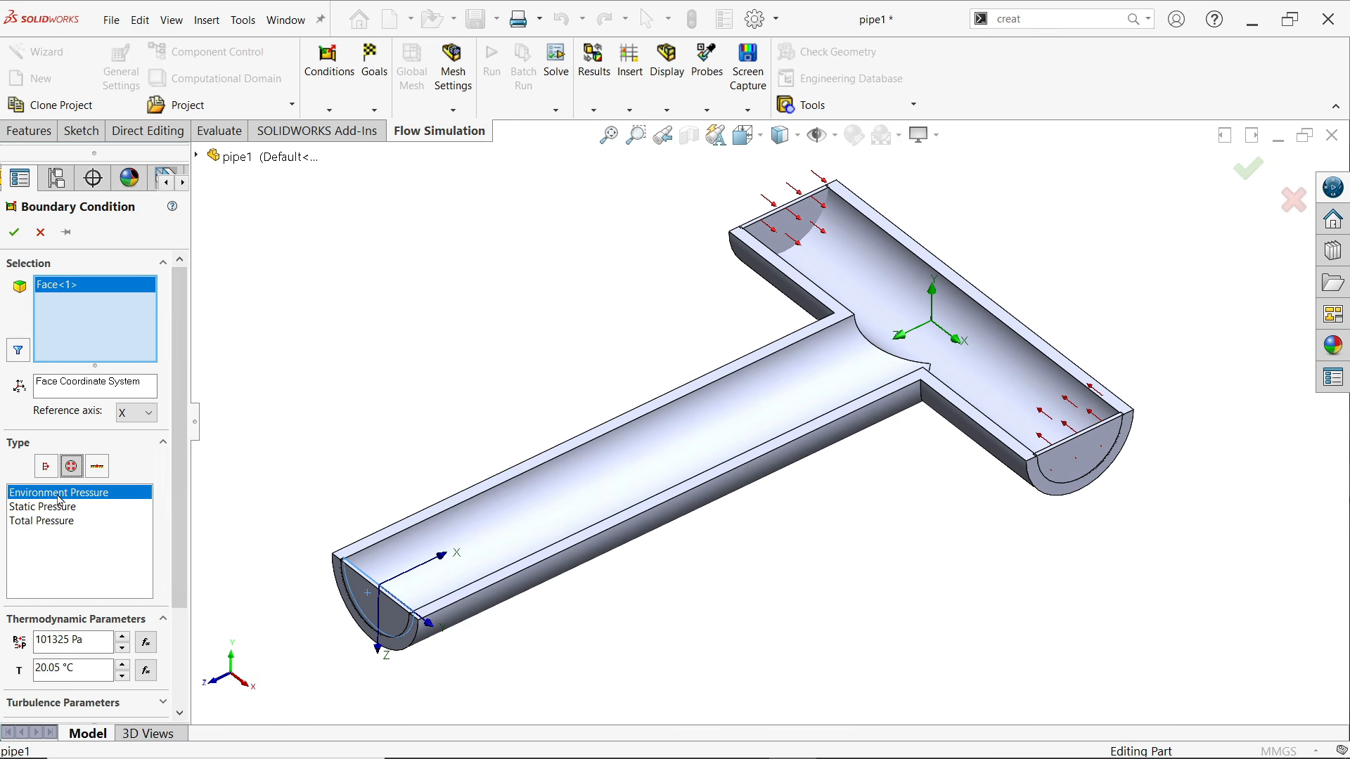
{"action": "scroll", "coordinate": [105, 535], "scroll_direction": "down", "scroll_amount": 3}
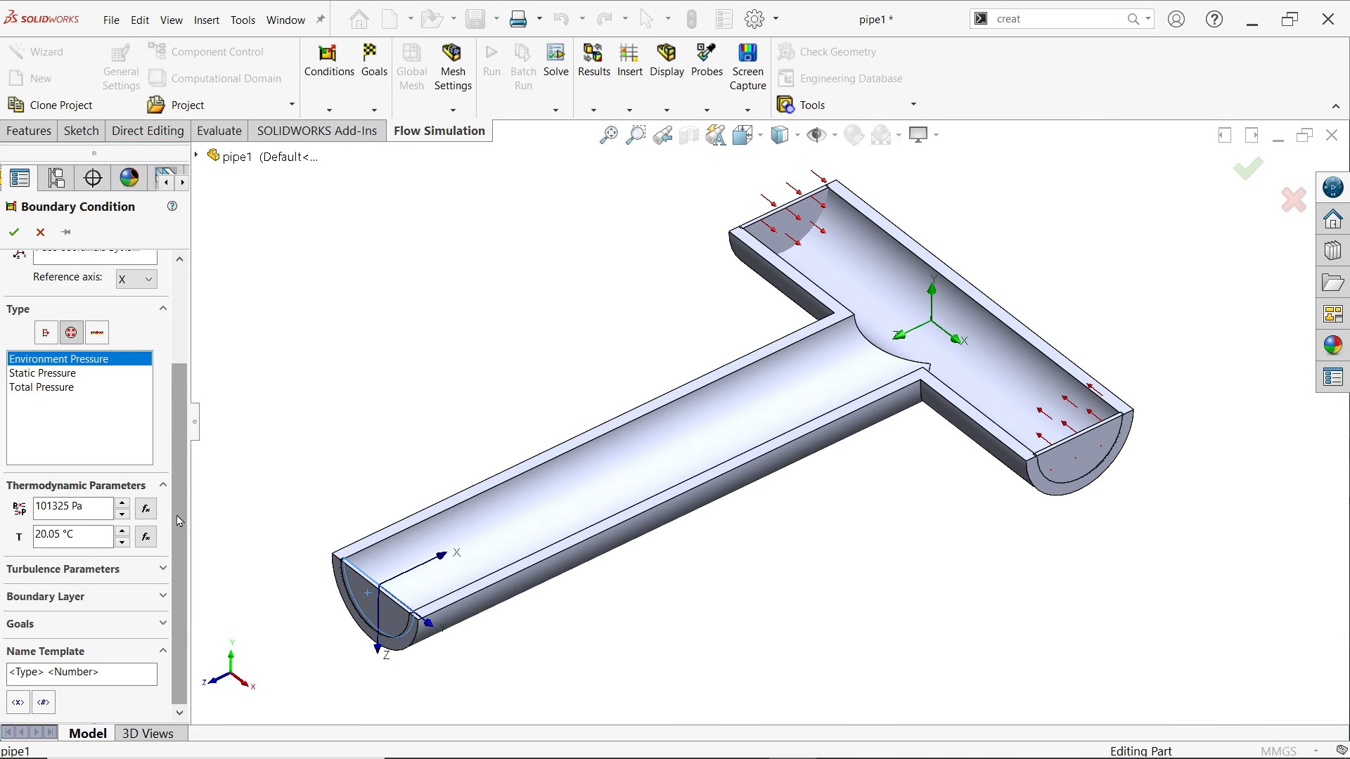
{"action": "mouse_move", "coordinate": [178, 519]}
{"action": "left_mouse_down"}
{"action": "mouse_move", "coordinate": [173, 408]}
{"action": "mouse_move", "coordinate": [173, 504]}
{"action": "left_mouse_up"}
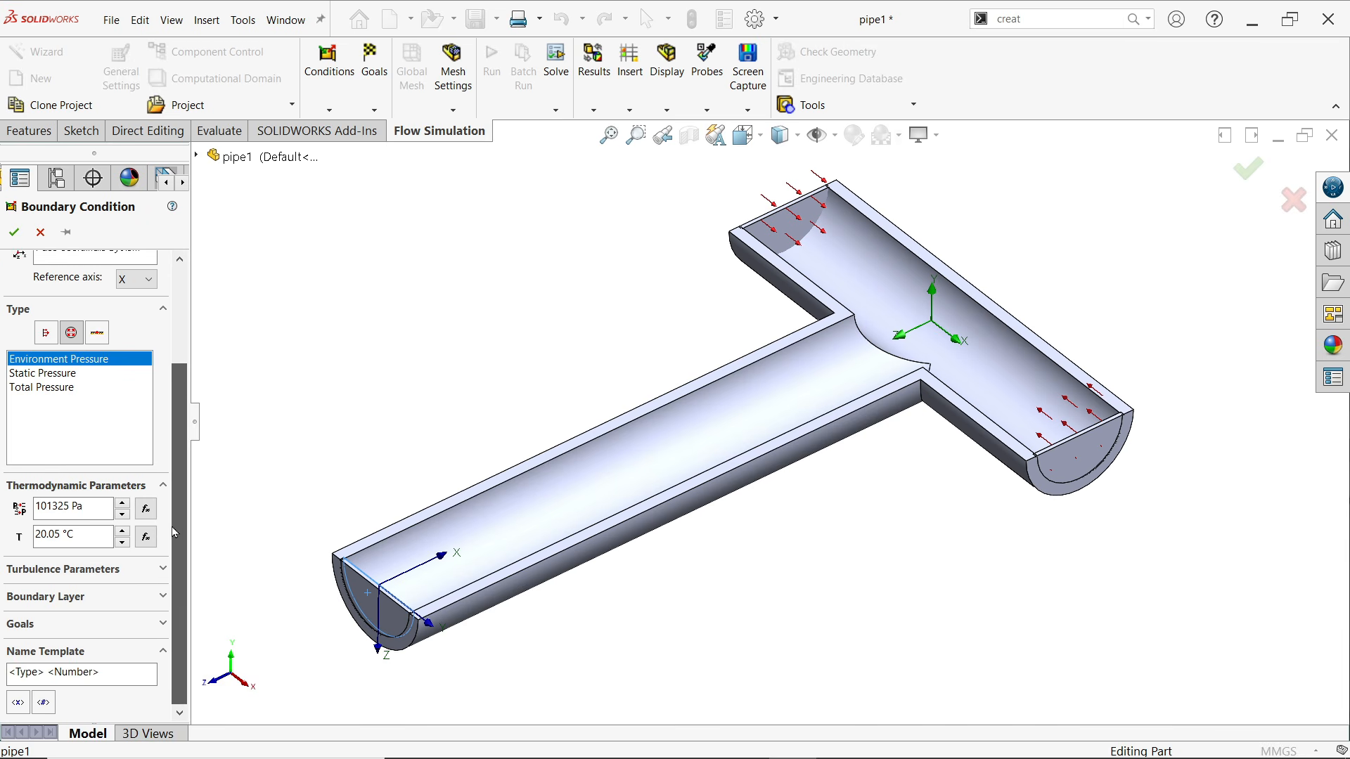
{"action": "left_click", "coordinate": [15, 232]}
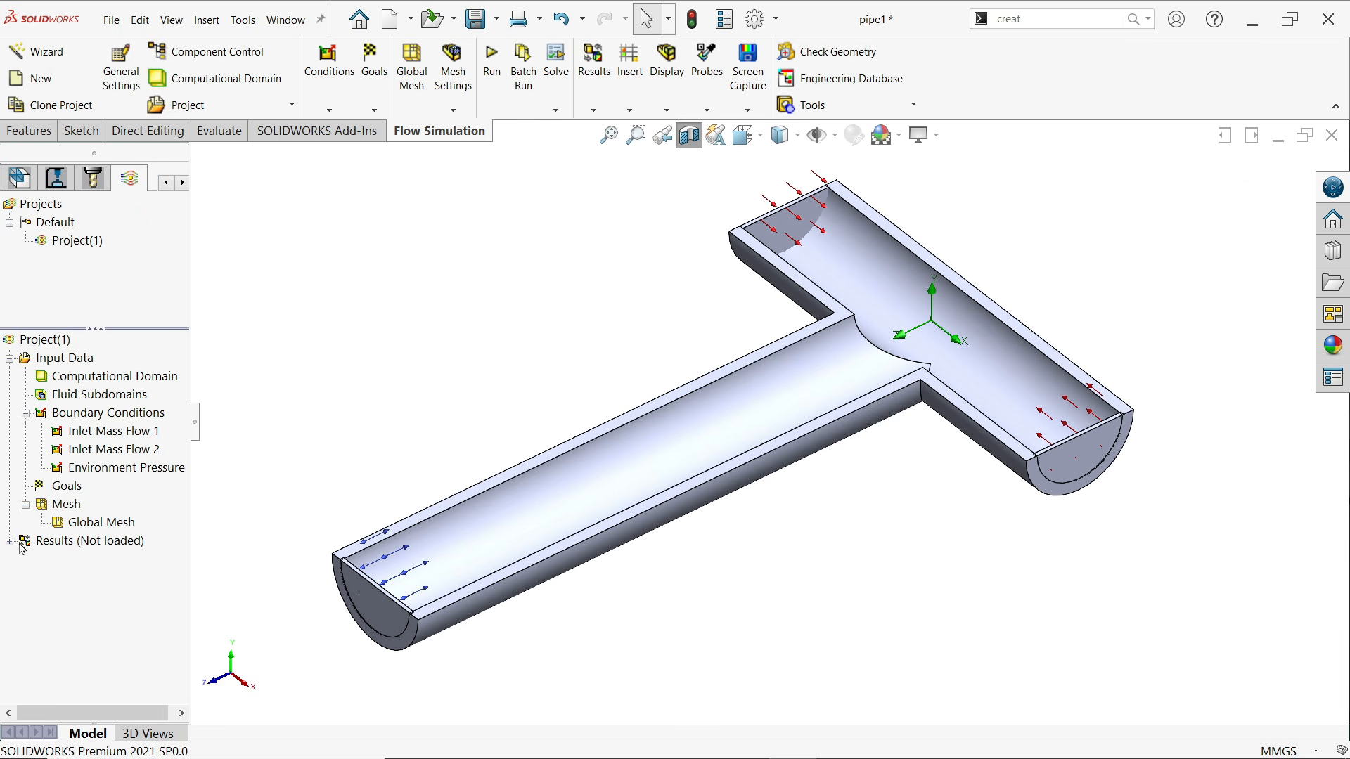
Raise the automatic global mesh's initial level to 6, displaying the basic mesh only while adjusting it
{"action": "right_click", "coordinate": [100, 529]}
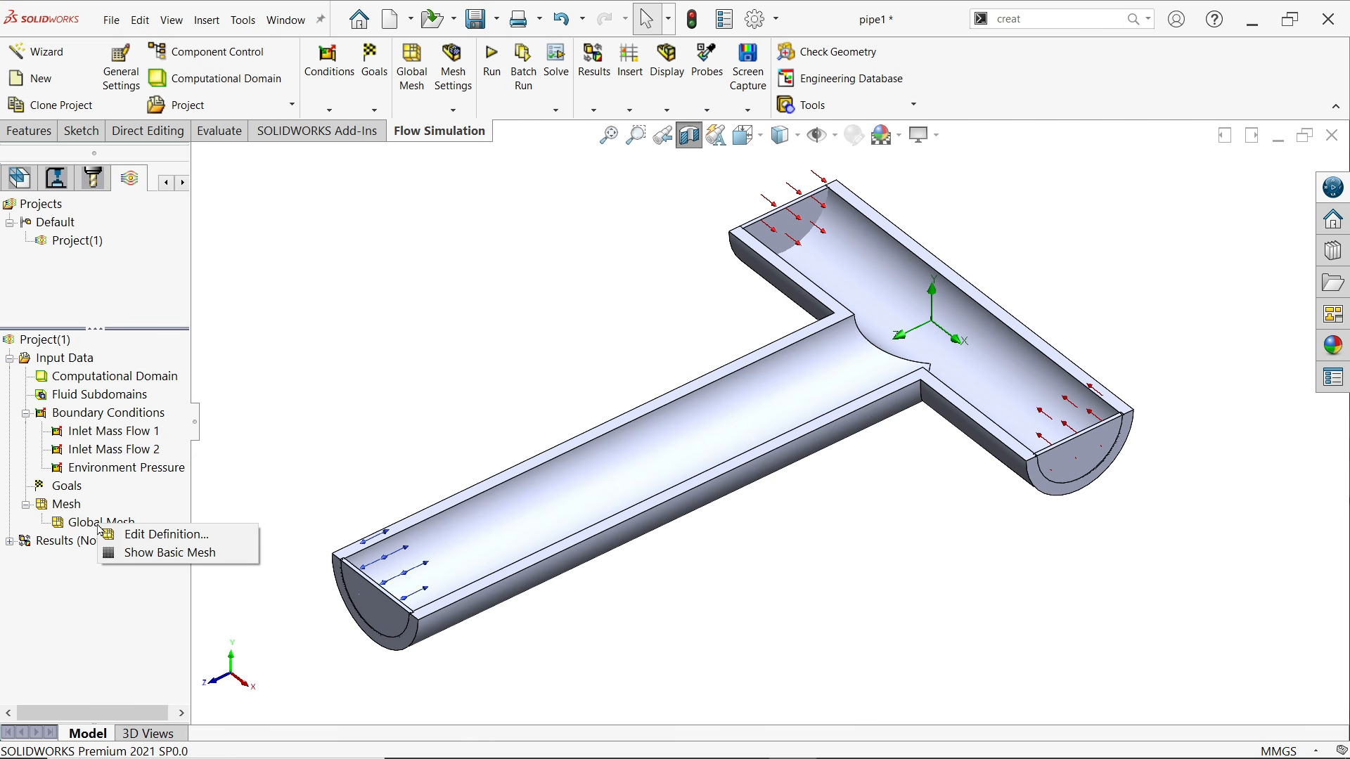
{"action": "left_click", "coordinate": [148, 553]}
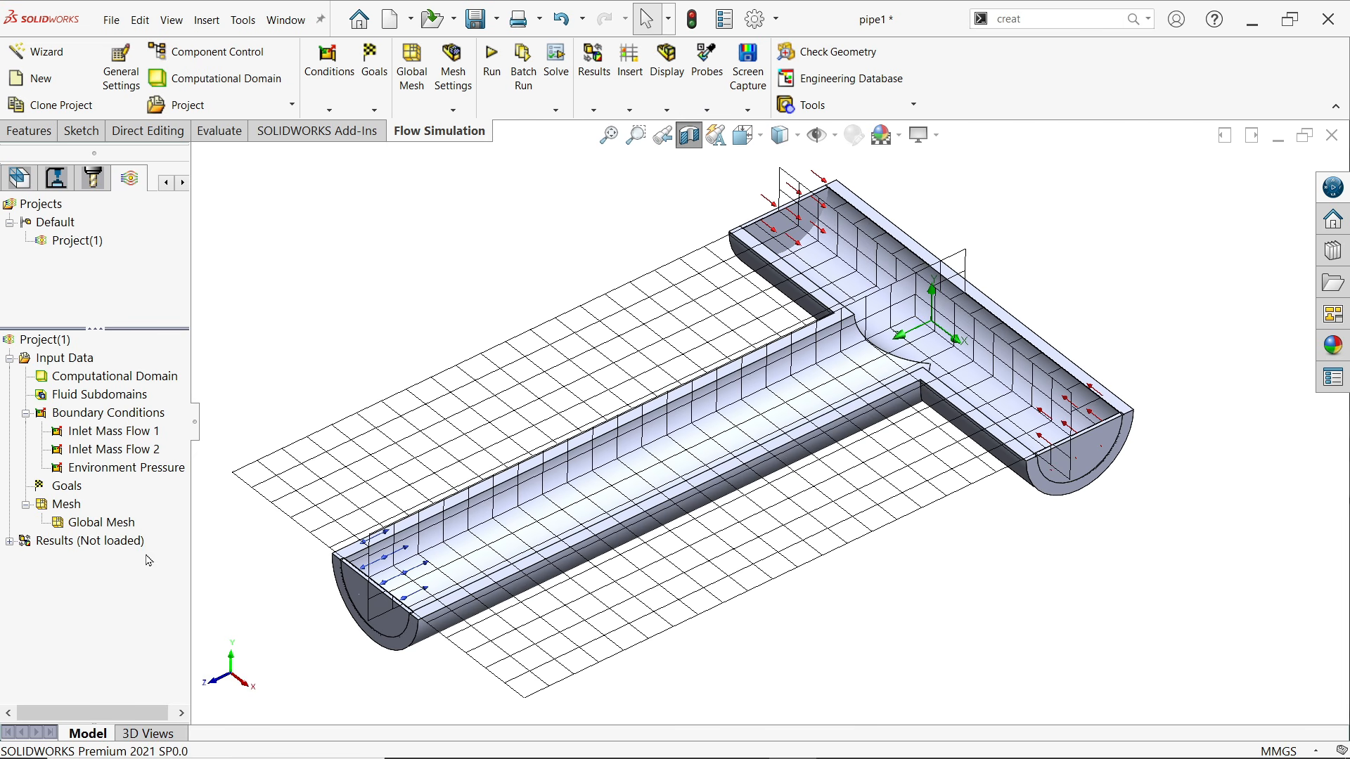
{"action": "right_click", "coordinate": [97, 527]}
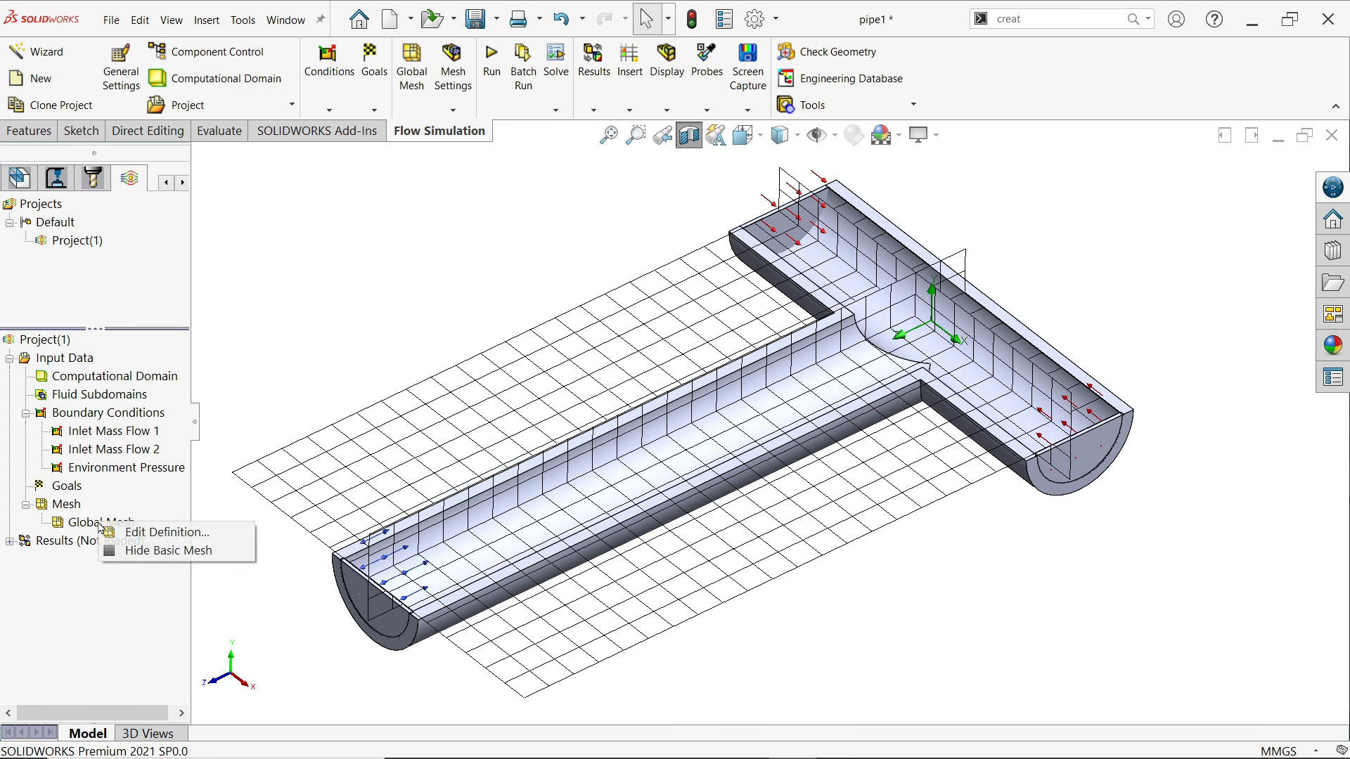
{"action": "left_click", "coordinate": [146, 536]}
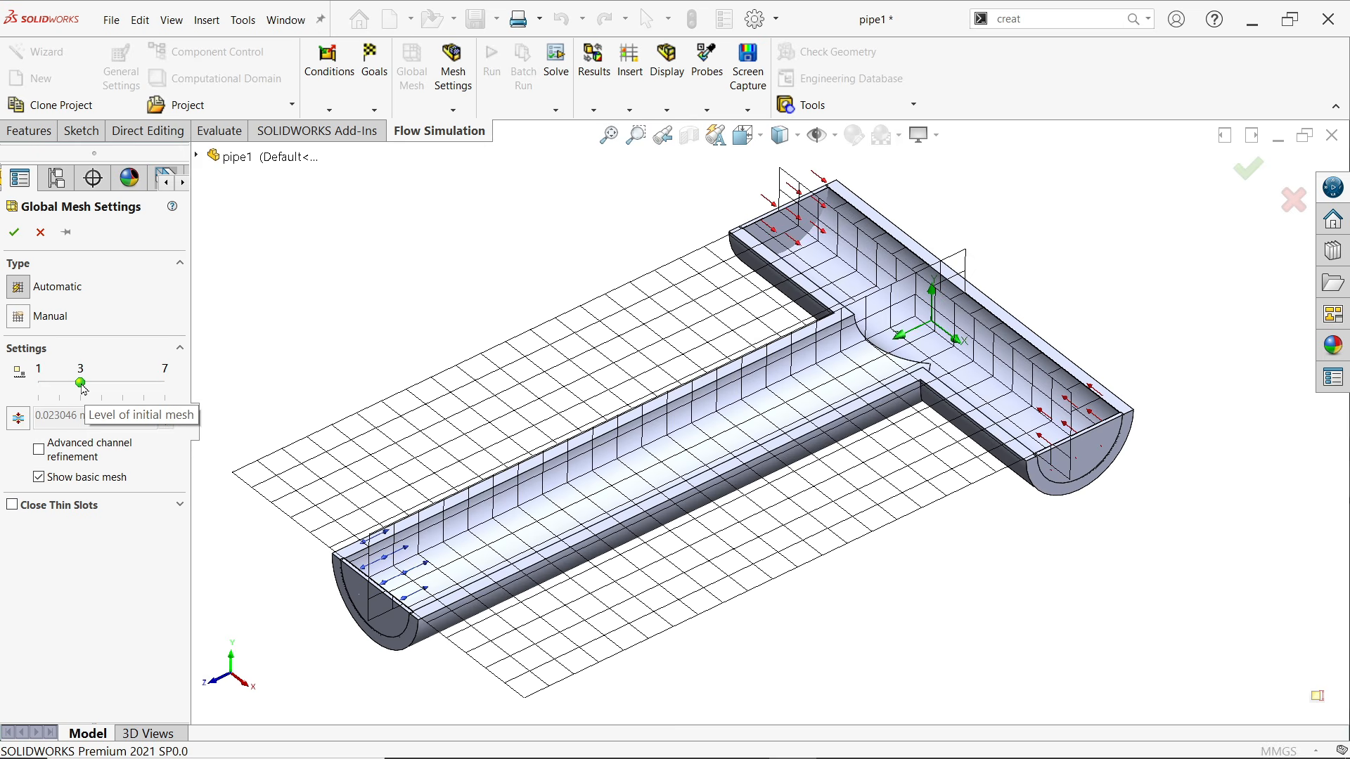
{"action": "left_click_drag", "start_coordinate": [82, 389], "coordinate": [153, 392]}
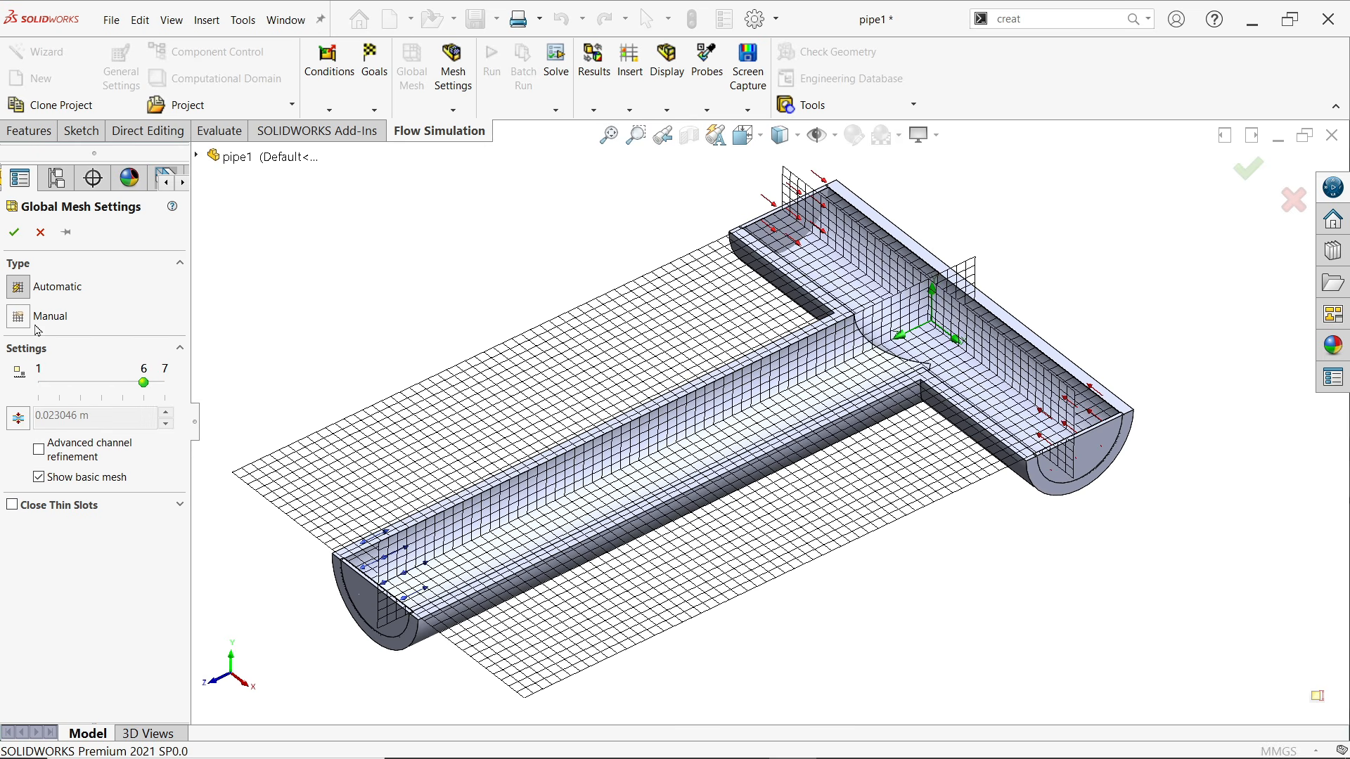
{"action": "left_click", "coordinate": [13, 233]}
{"action": "right_click", "coordinate": [97, 521]}
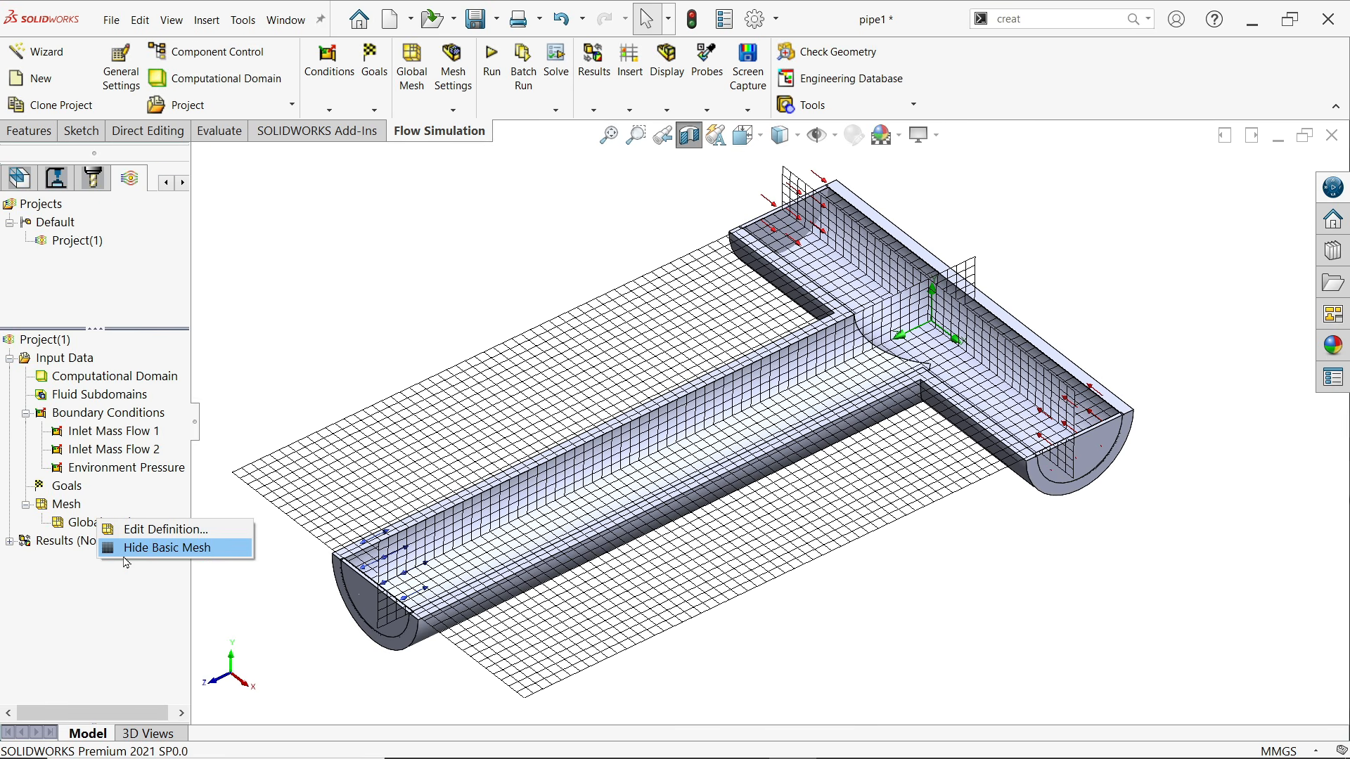
{"action": "left_click", "coordinate": [141, 551]}
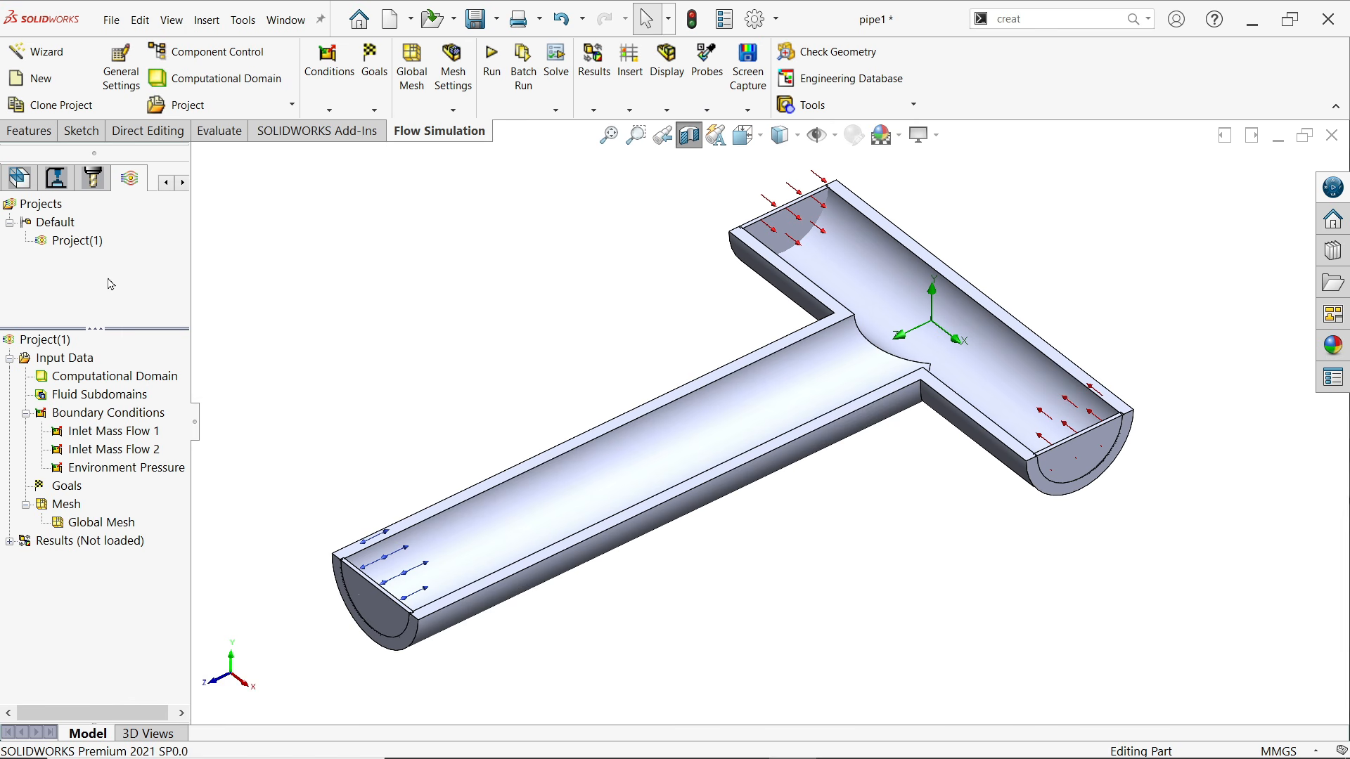
Run the project as a new calculation using all cores with results loading enabled, and close the solver window once it finishes
{"action": "left_click", "coordinate": [491, 77]}
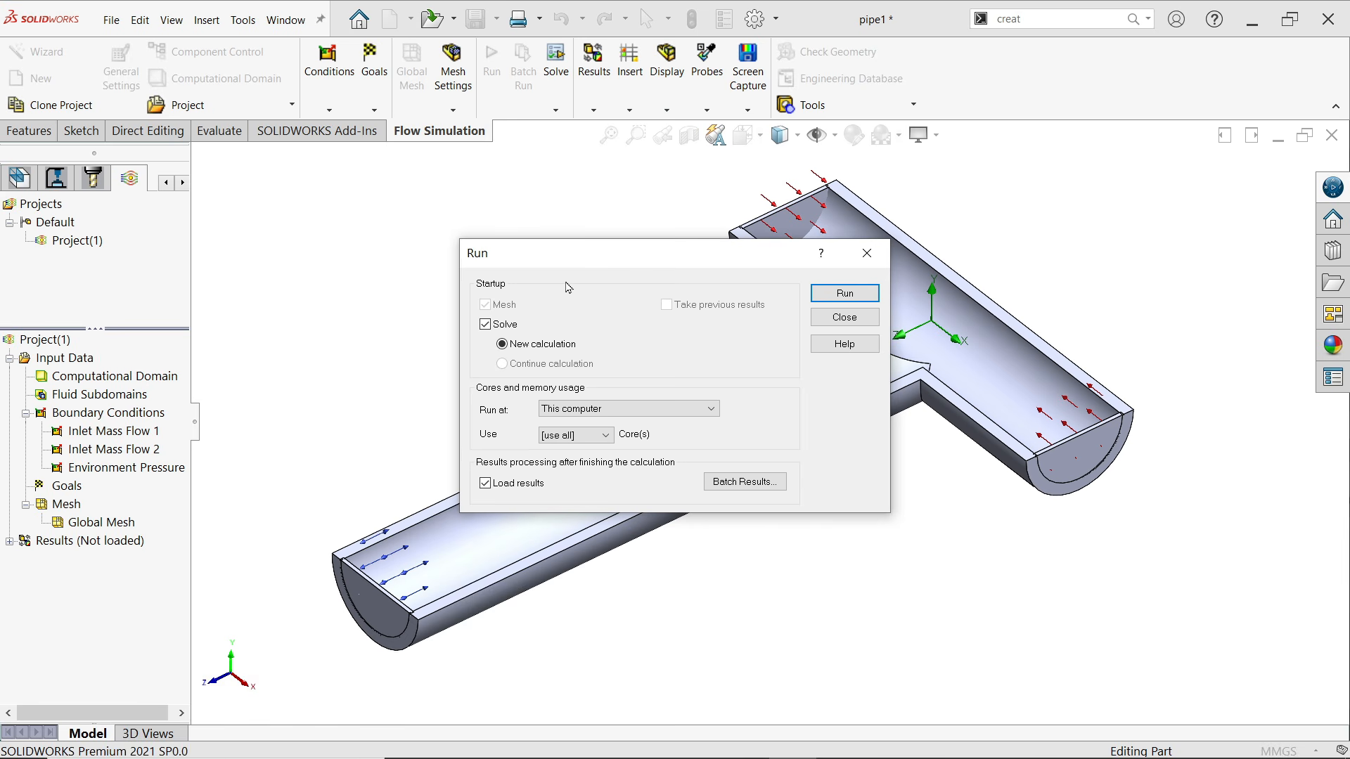
{"action": "left_click", "coordinate": [838, 293]}
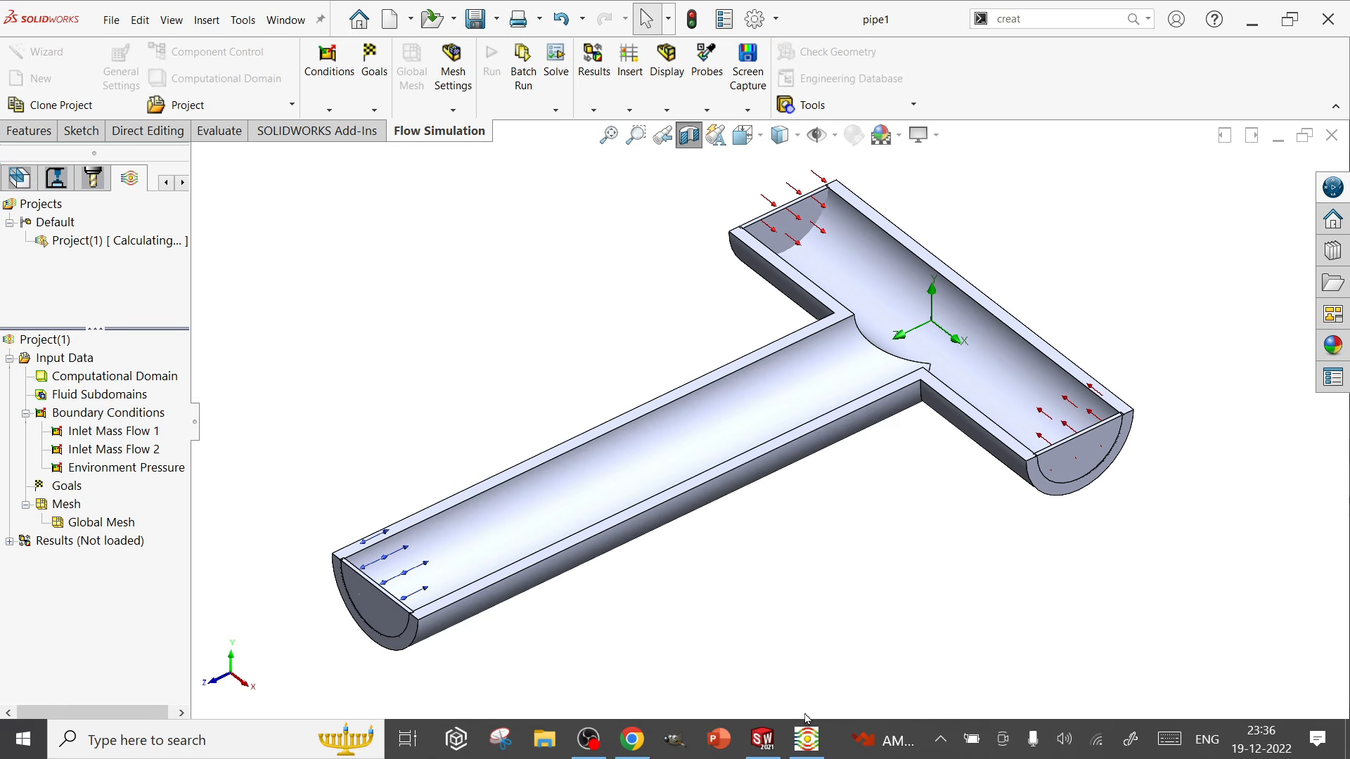
{"action": "left_click", "coordinate": [807, 736]}
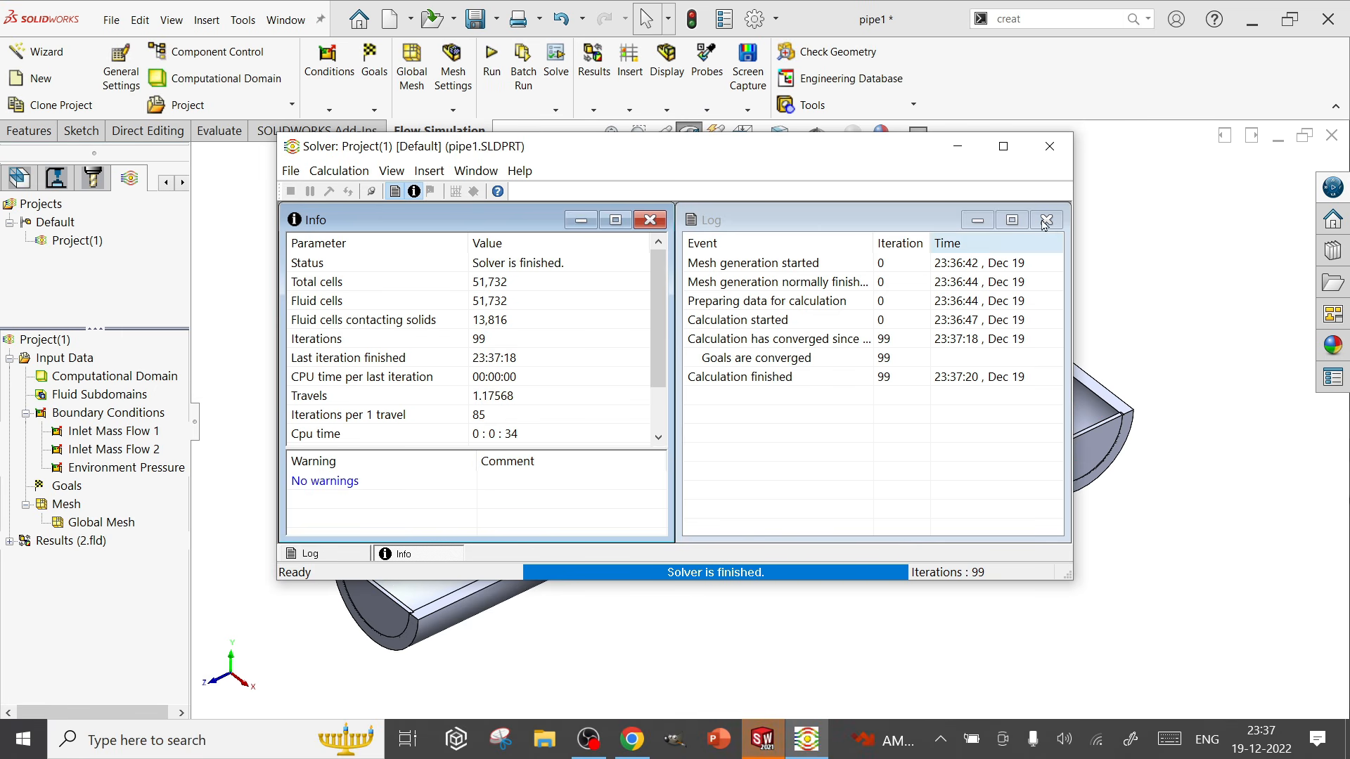
{"action": "left_click", "coordinate": [1051, 147]}
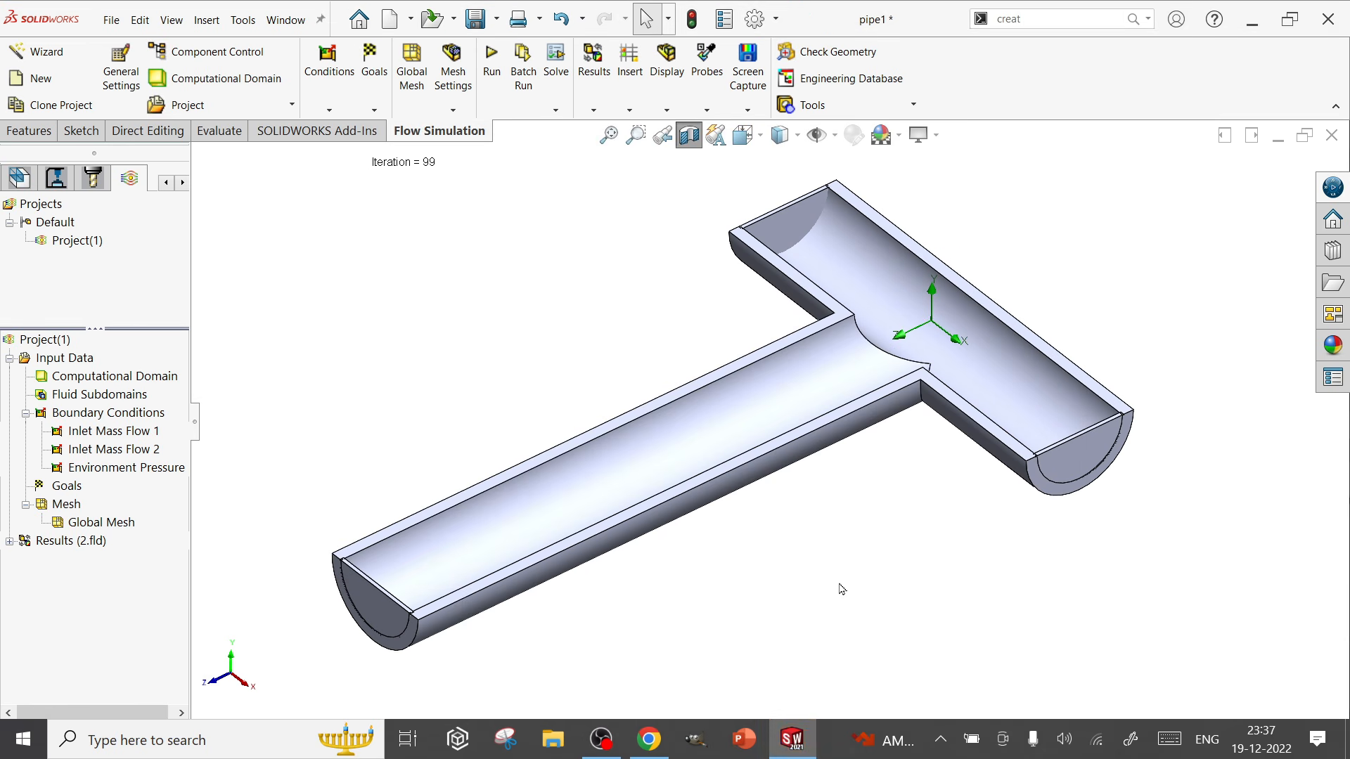
Insert a flow trajectories plot from the results and select the inner face of LID3 as its first starting face
{"action": "left_click", "coordinate": [10, 541]}
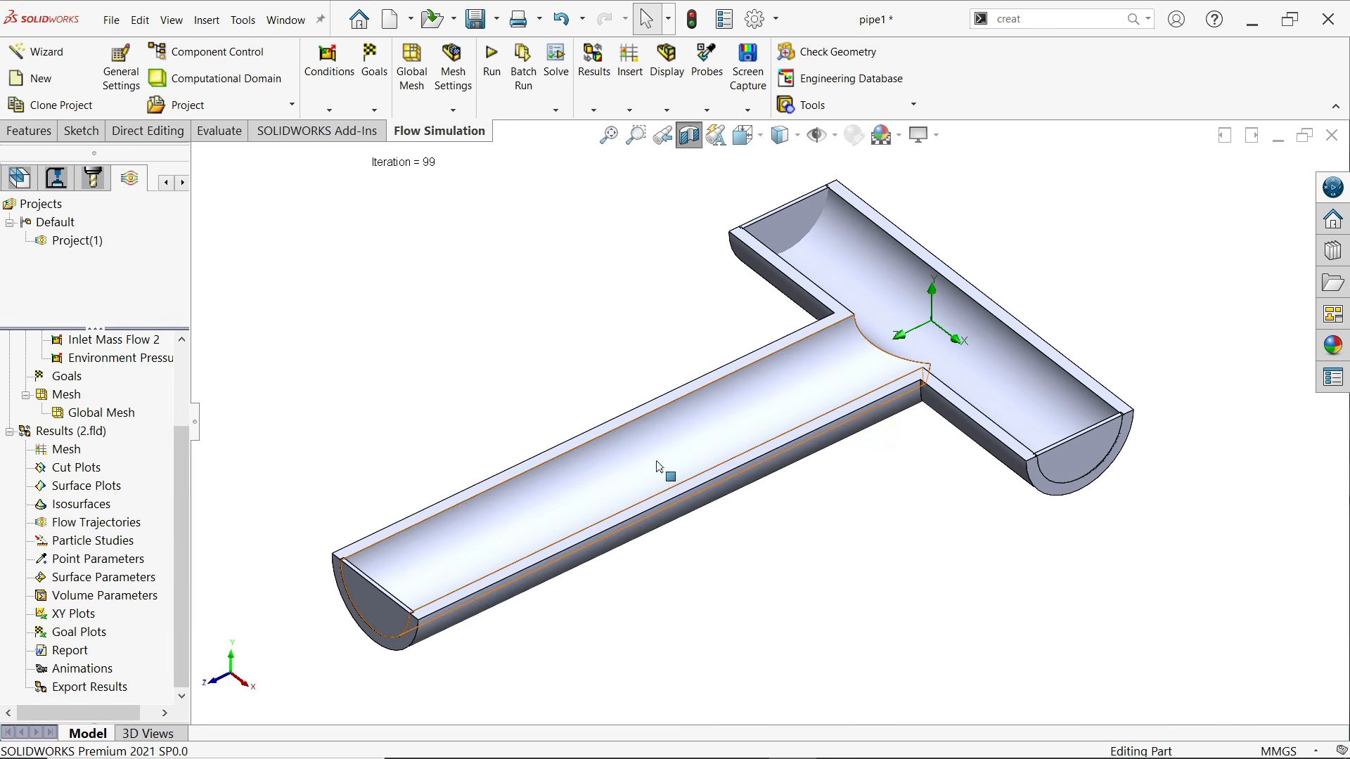
{"action": "right_click", "coordinate": [95, 525]}
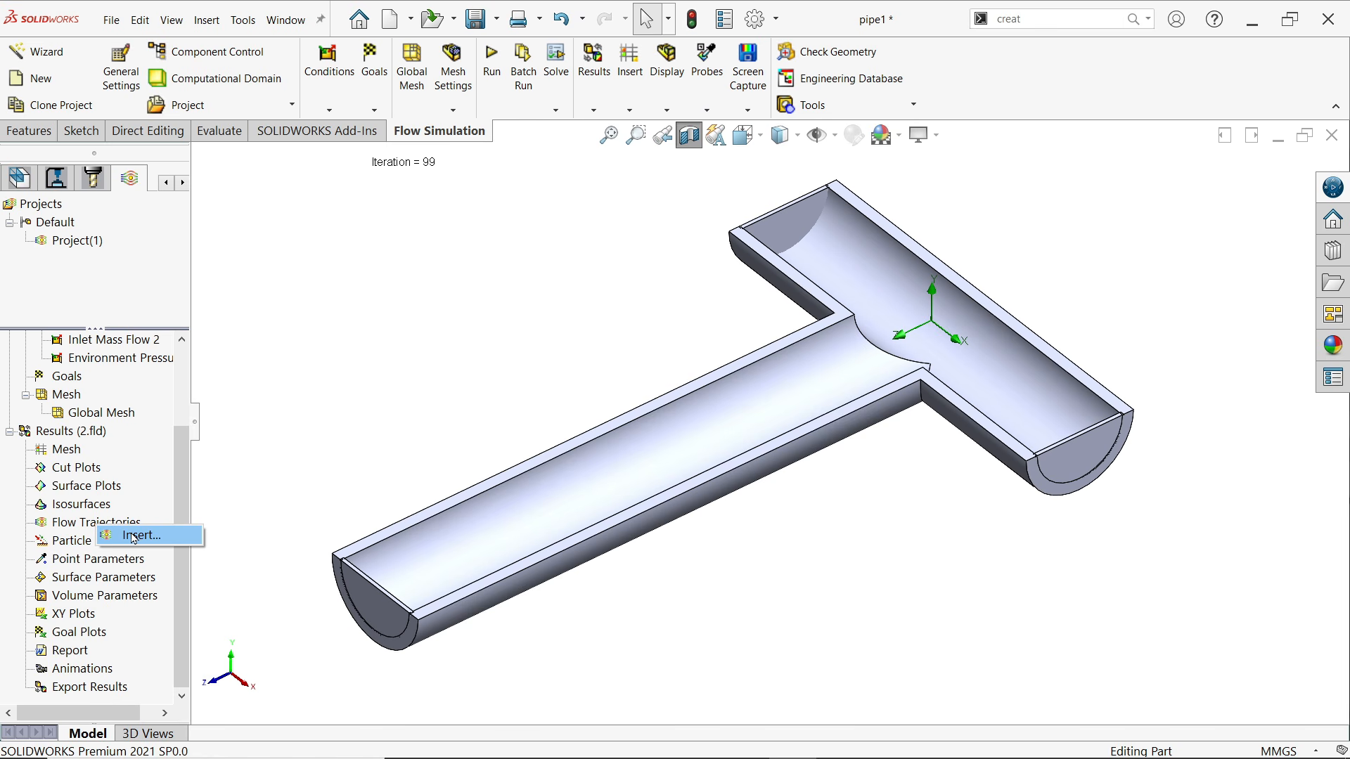
{"action": "left_click", "coordinate": [133, 535]}
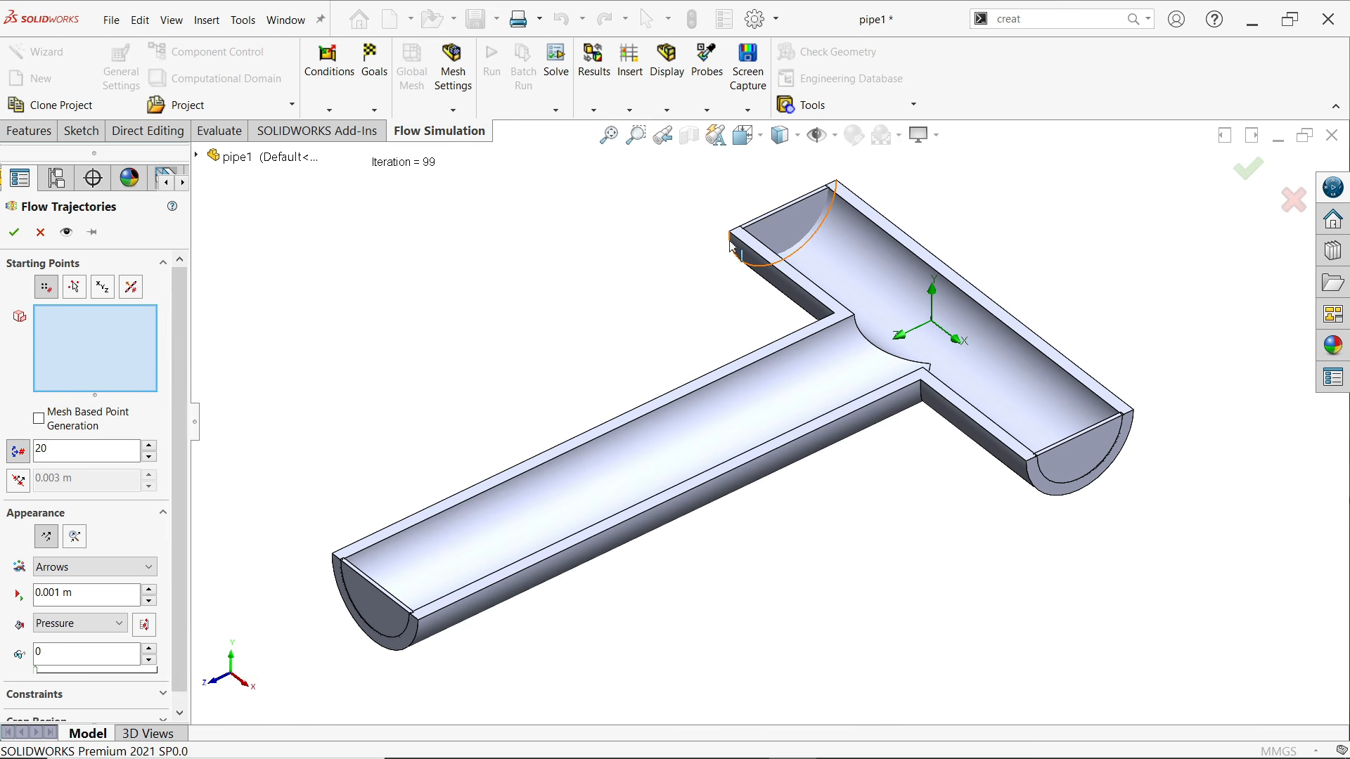
{"action": "middle_click_drag", "start_coordinate": [614, 250], "coordinate": [461, 182]}
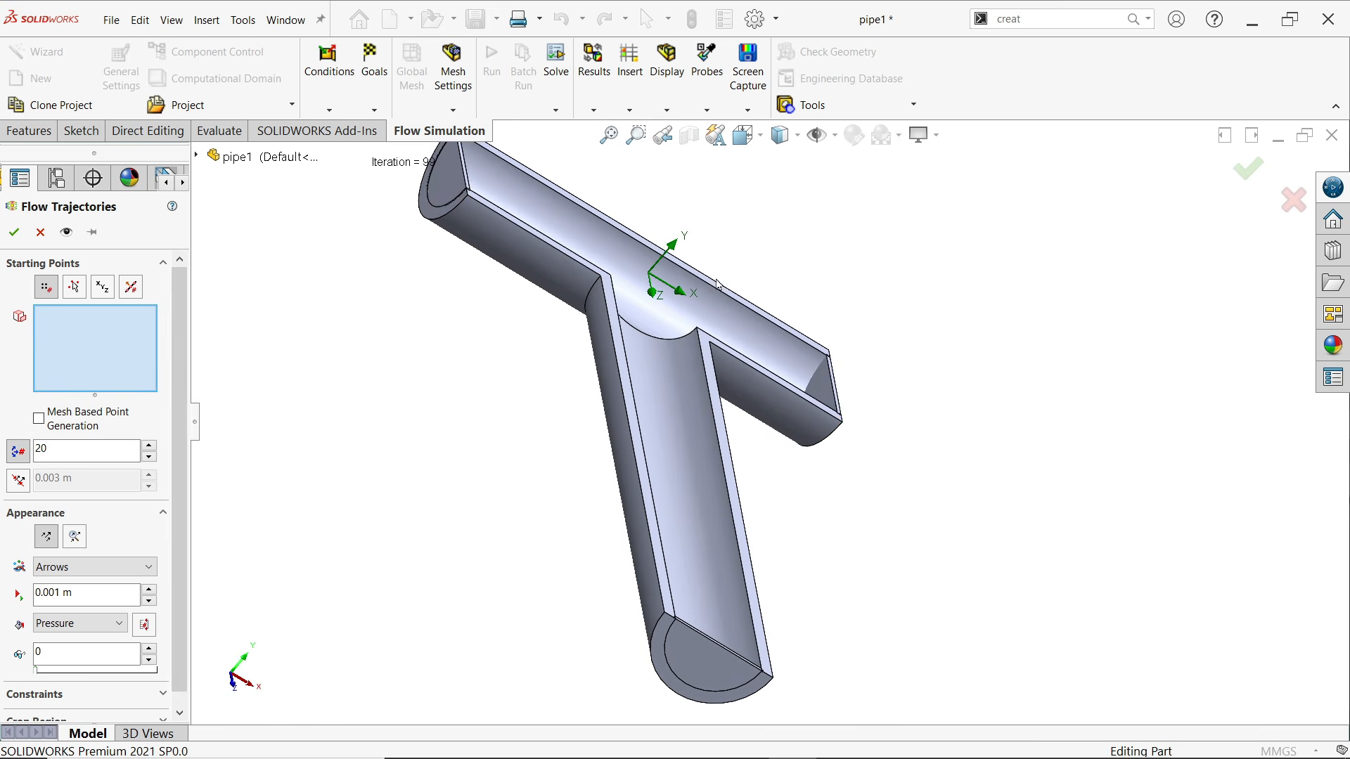
{"action": "right_click", "coordinate": [461, 181]}
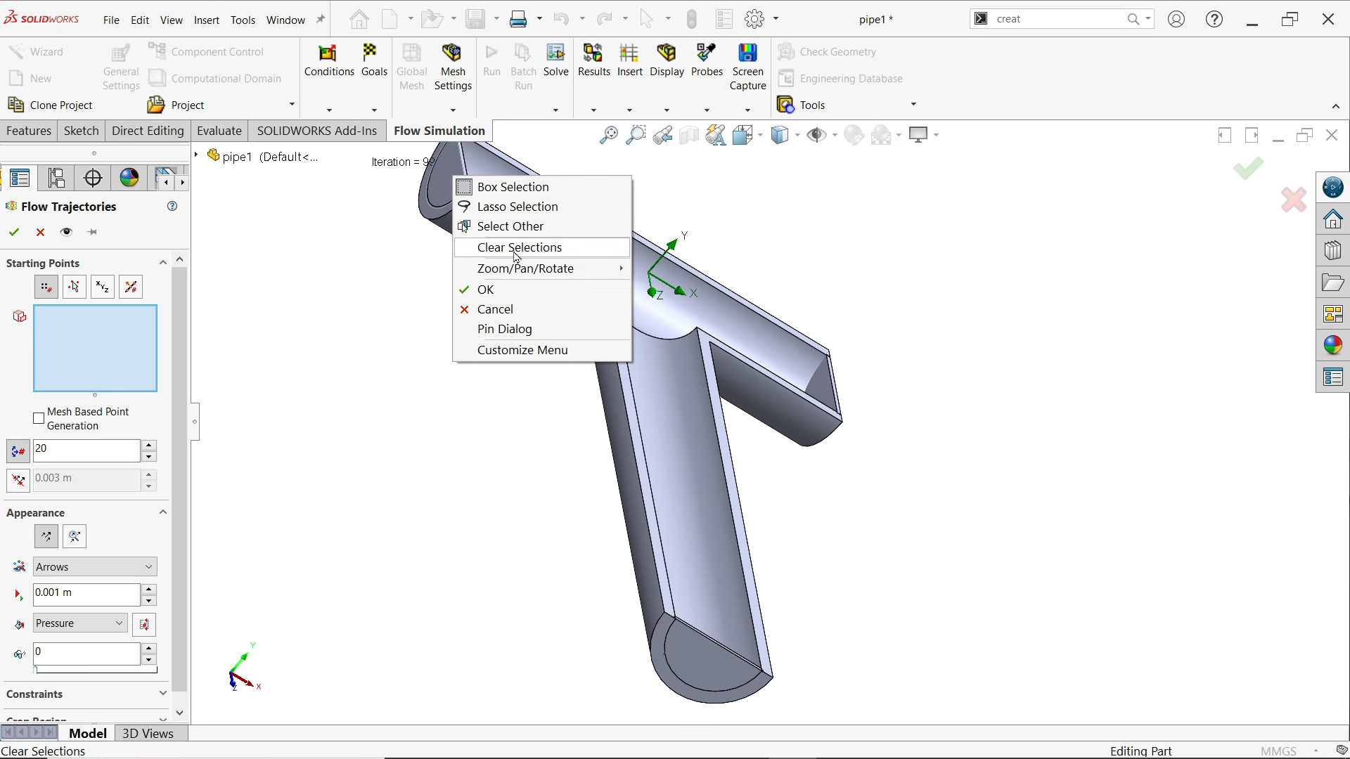
{"action": "left_click", "coordinate": [530, 226]}
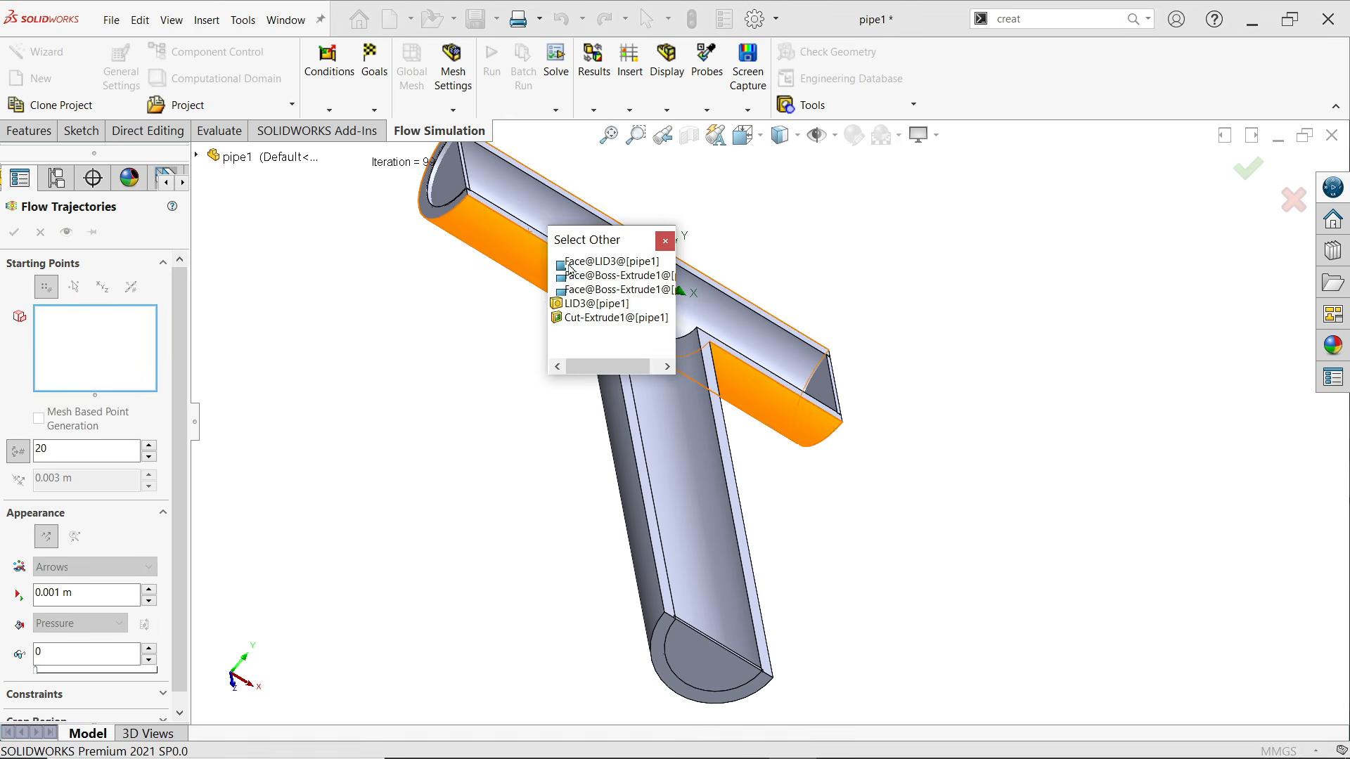
{"action": "left_click", "coordinate": [594, 265]}
Add the inner faces of LID2 and LID1 to the starting points of the flow trajectories
{"action": "middle_click_drag", "start_coordinate": [824, 452], "coordinate": [872, 436]}
{"action": "right_click", "coordinate": [848, 422]}
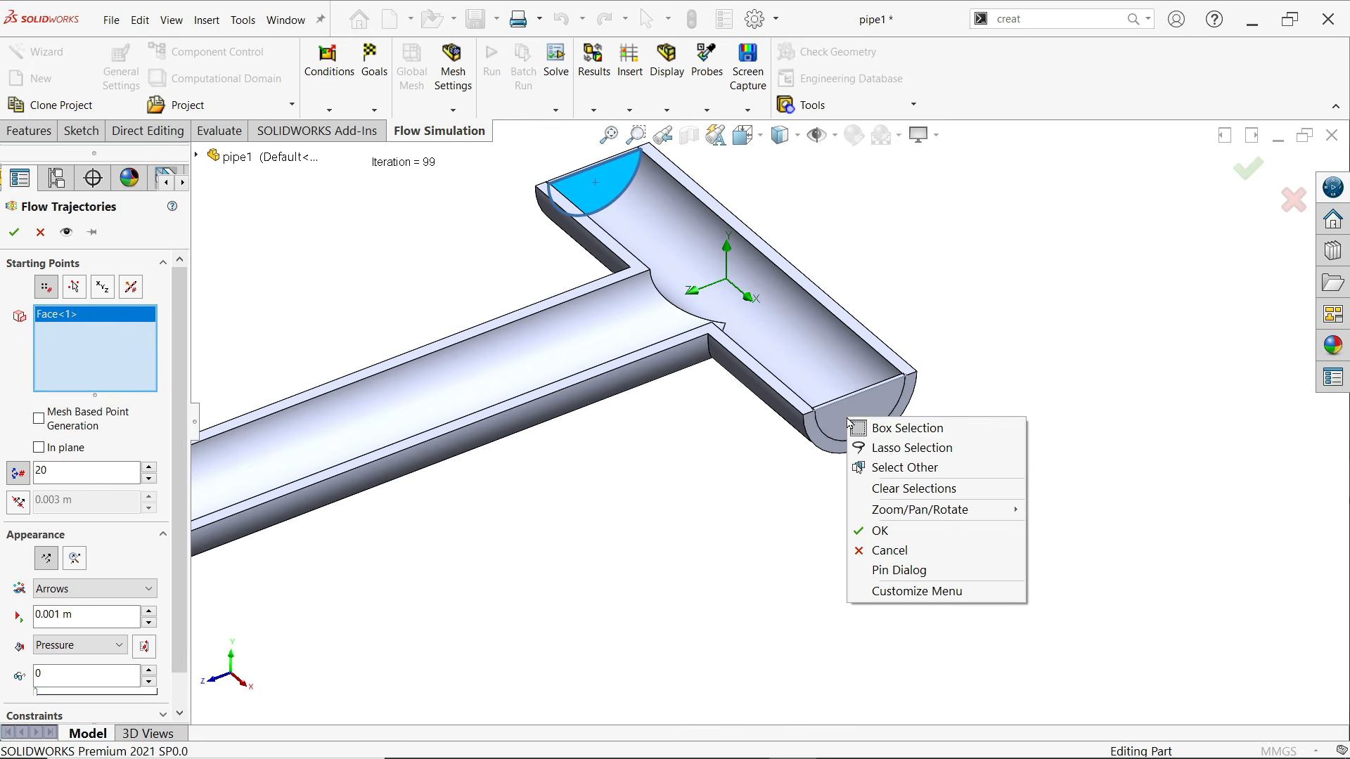
{"action": "left_click", "coordinate": [901, 468]}
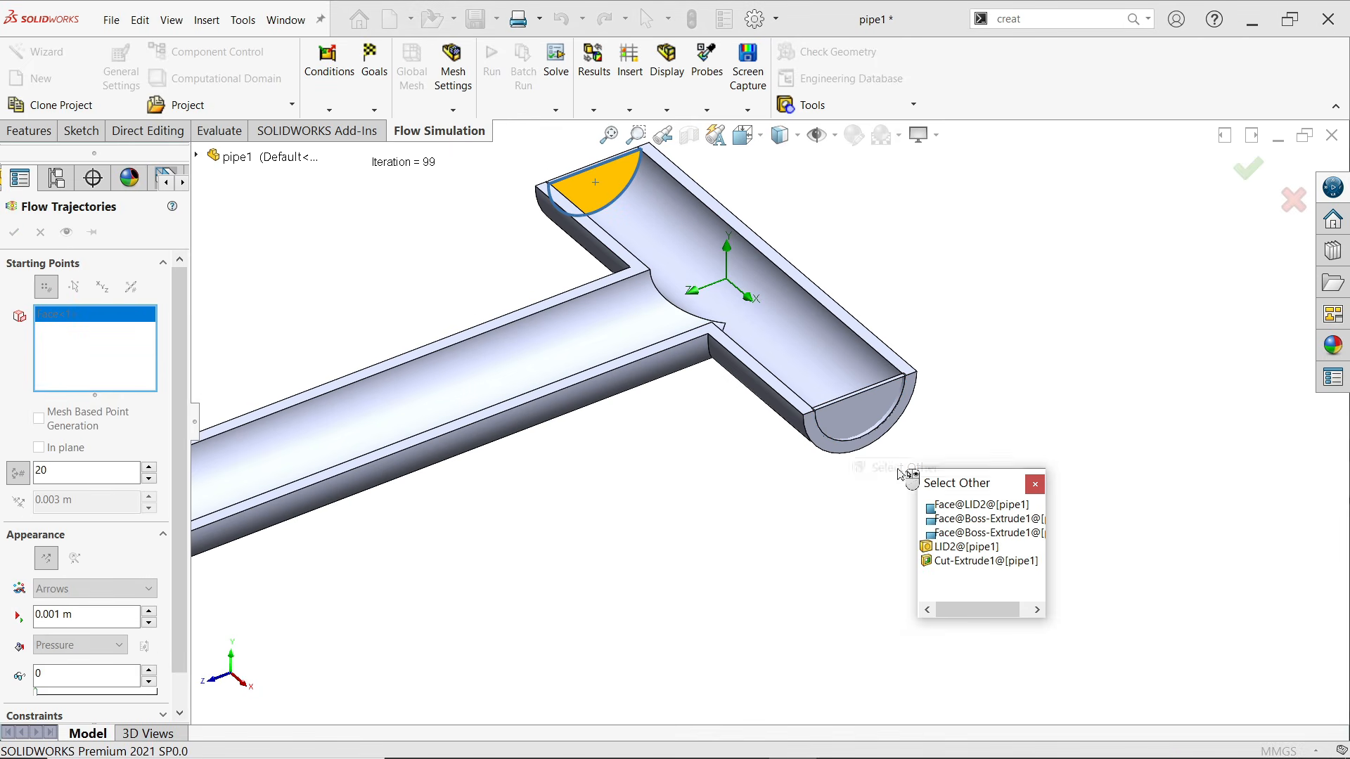
{"action": "left_click", "coordinate": [952, 501]}
{"action": "scroll", "coordinate": [836, 505], "scroll_direction": "up", "scroll_amount": 3}
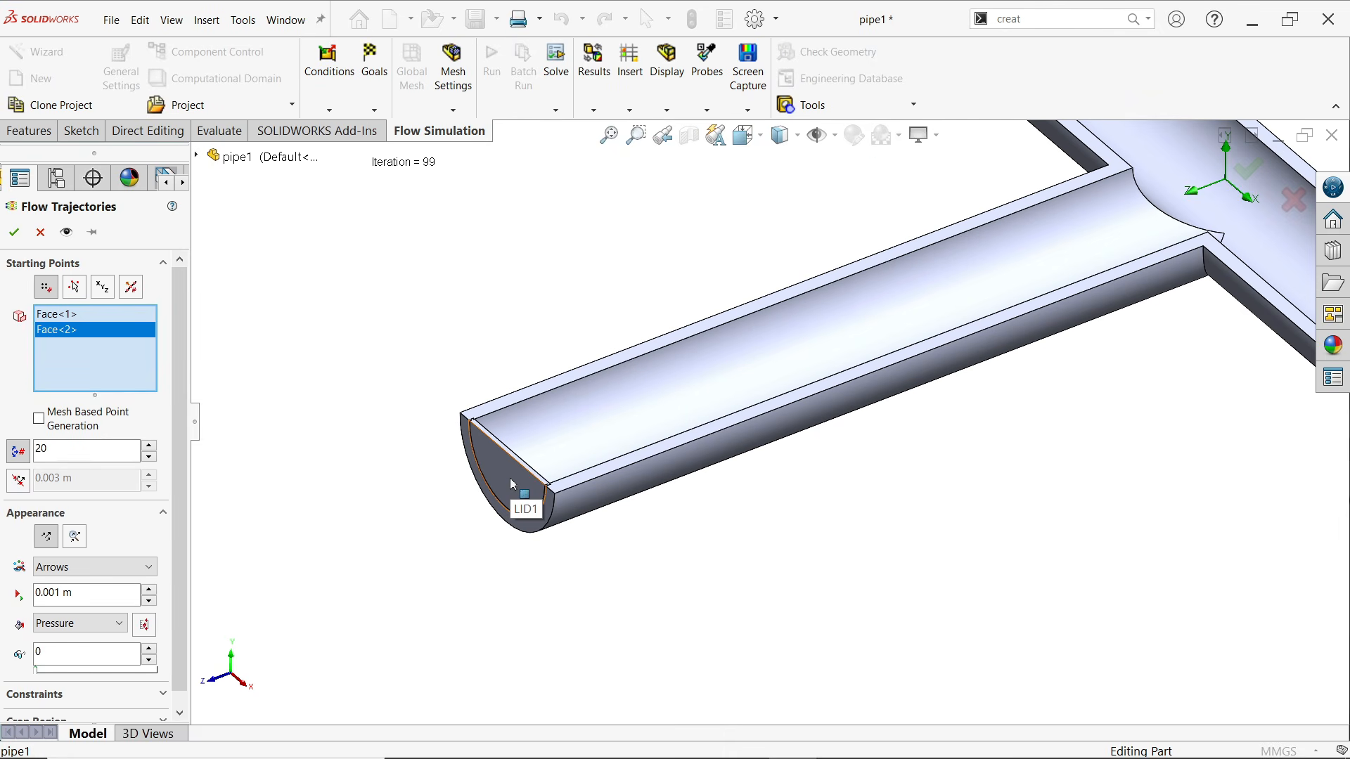
{"action": "right_click", "coordinate": [512, 484]}
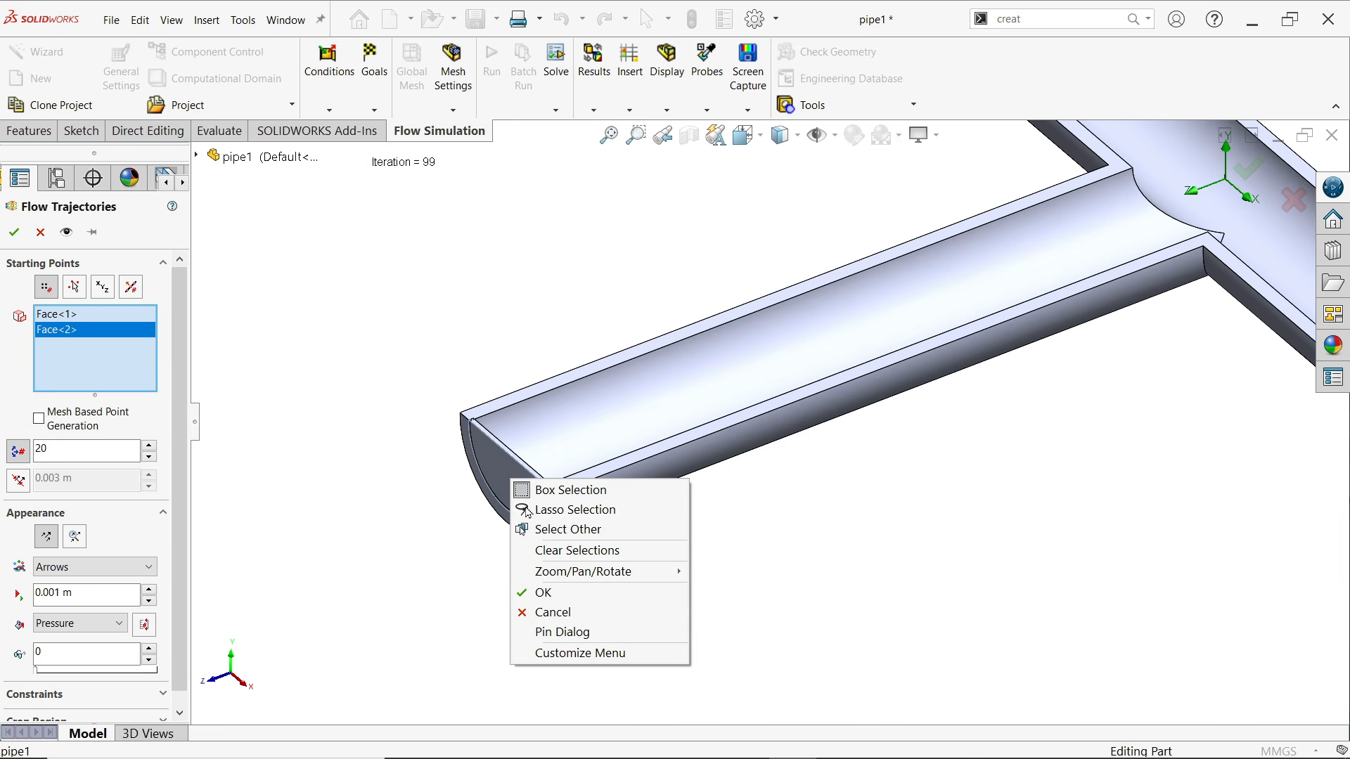
{"action": "left_click", "coordinate": [556, 531]}
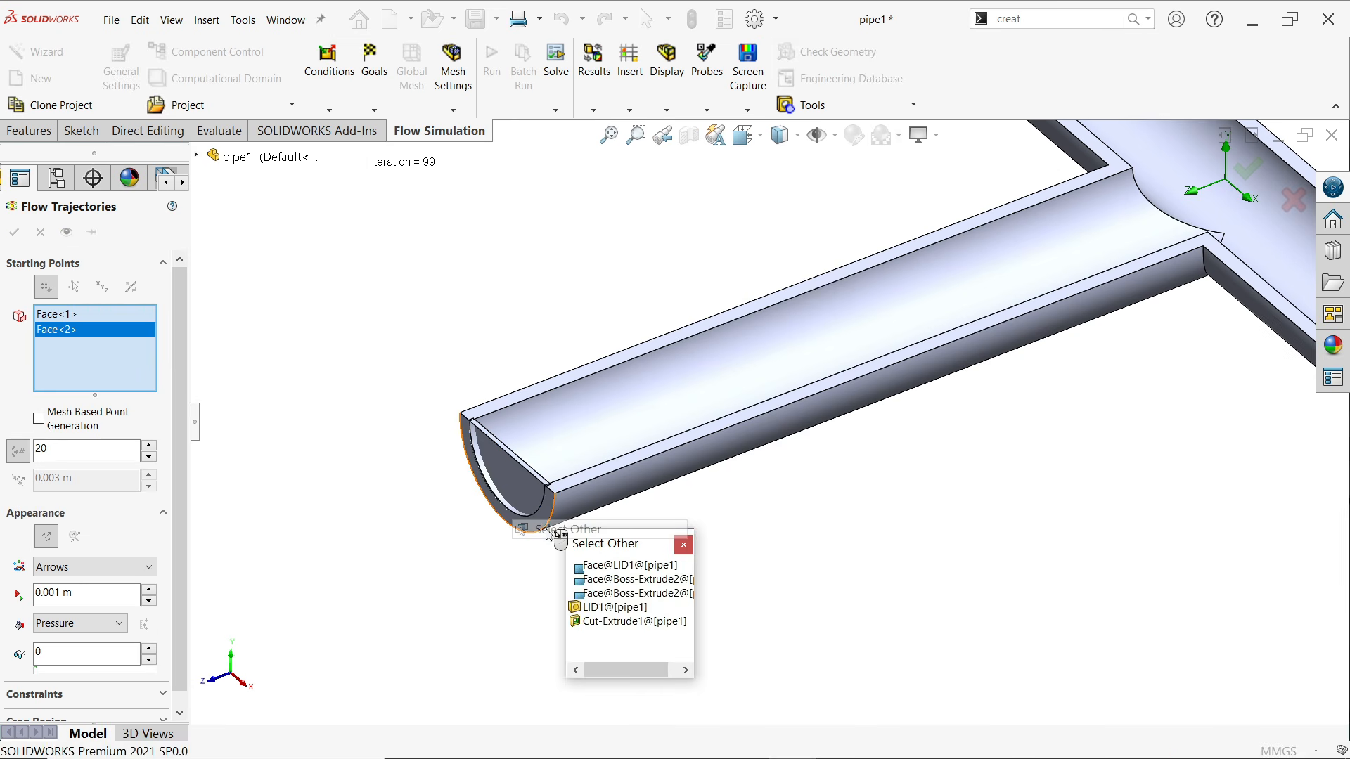
{"action": "left_click", "coordinate": [603, 565]}
Keep the pattern method for the trajectory starting points and set the number of points to 80
{"action": "key", "text": "f"}
{"action": "scroll", "coordinate": [943, 369], "scroll_direction": "down", "scroll_amount": 3}
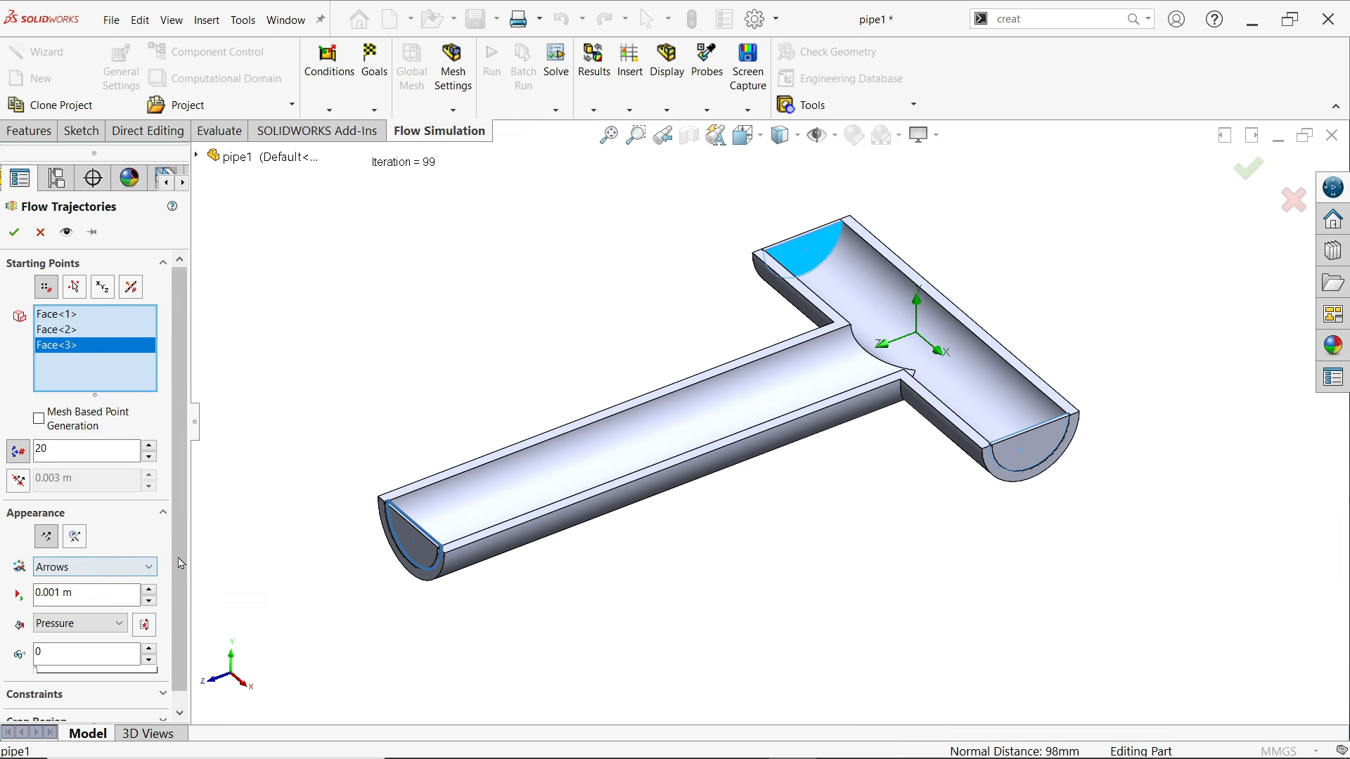
{"action": "scroll", "coordinate": [181, 563], "scroll_direction": "down", "scroll_amount": 1}
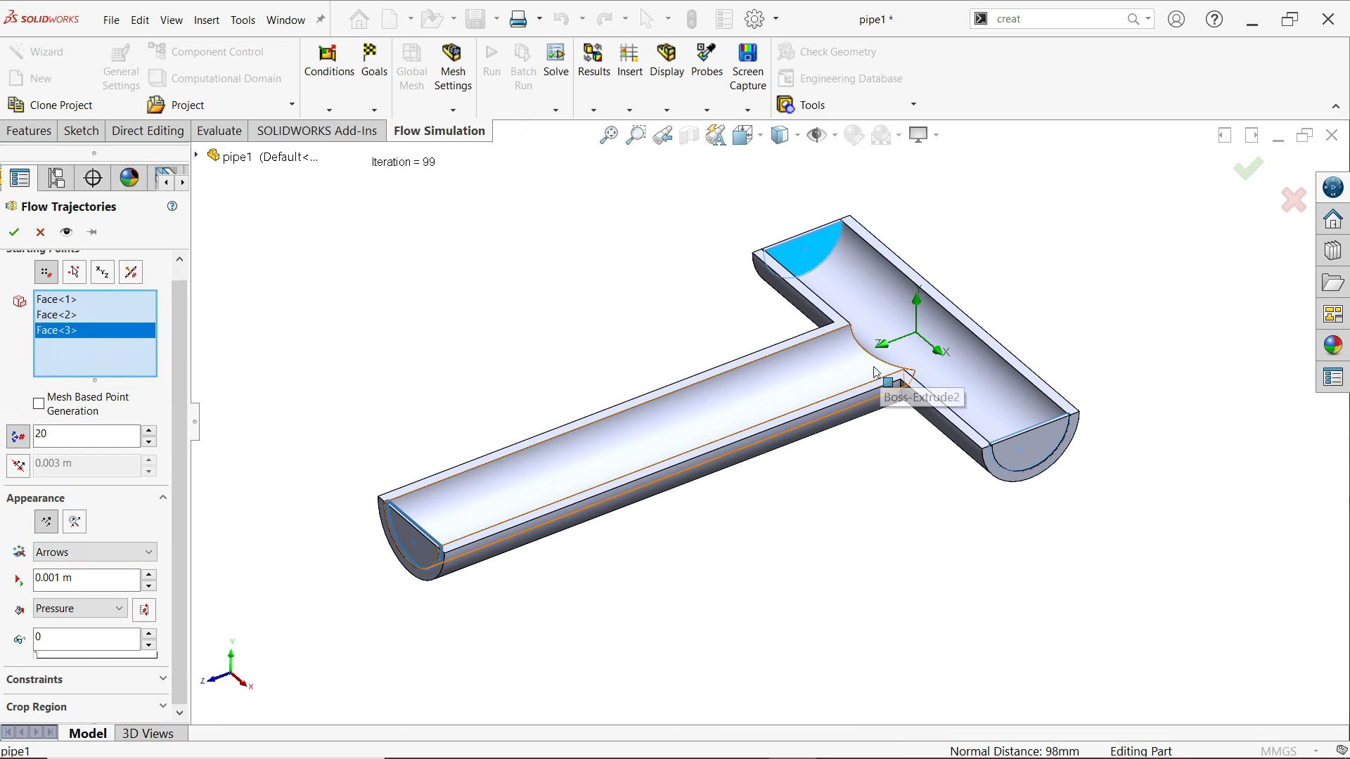
{"action": "left_click", "coordinate": [58, 435]}
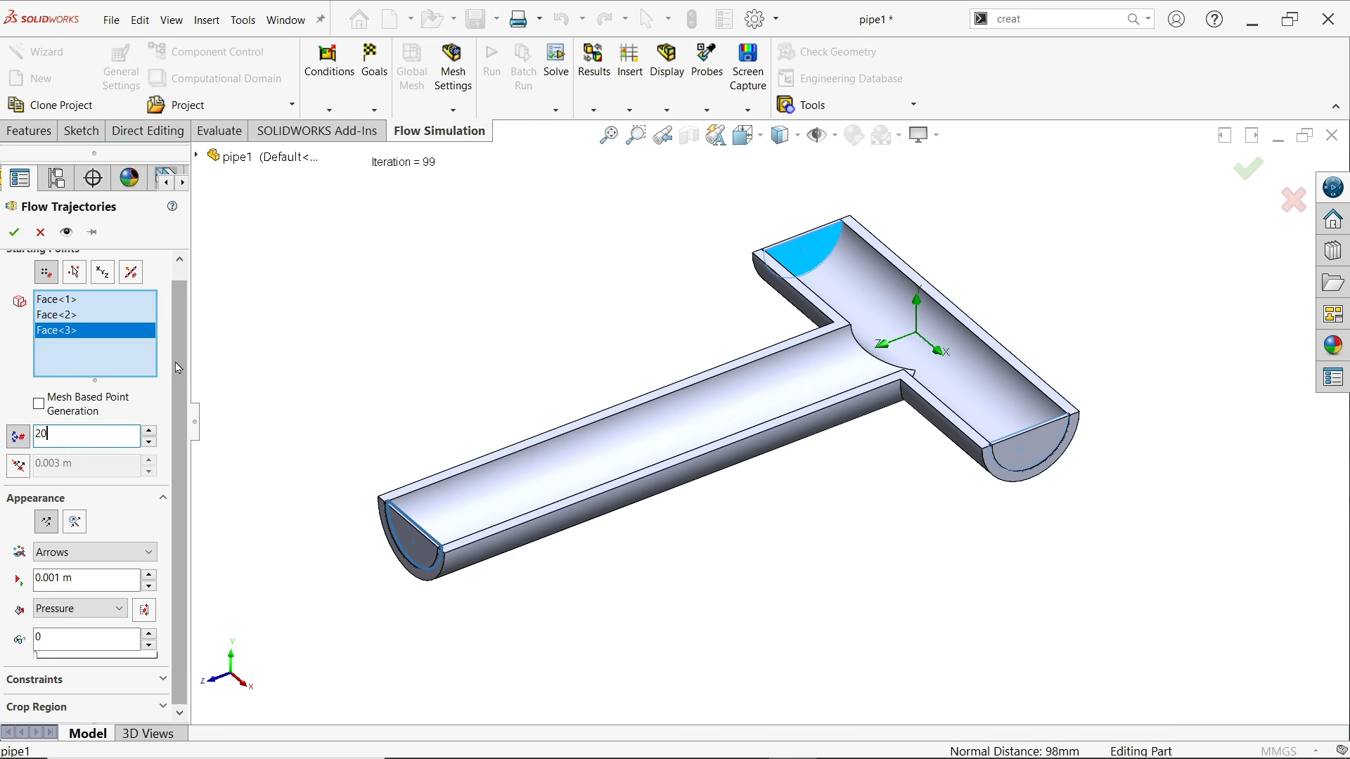
{"action": "scroll", "coordinate": [42, 303], "scroll_direction": "up", "scroll_amount": 1}
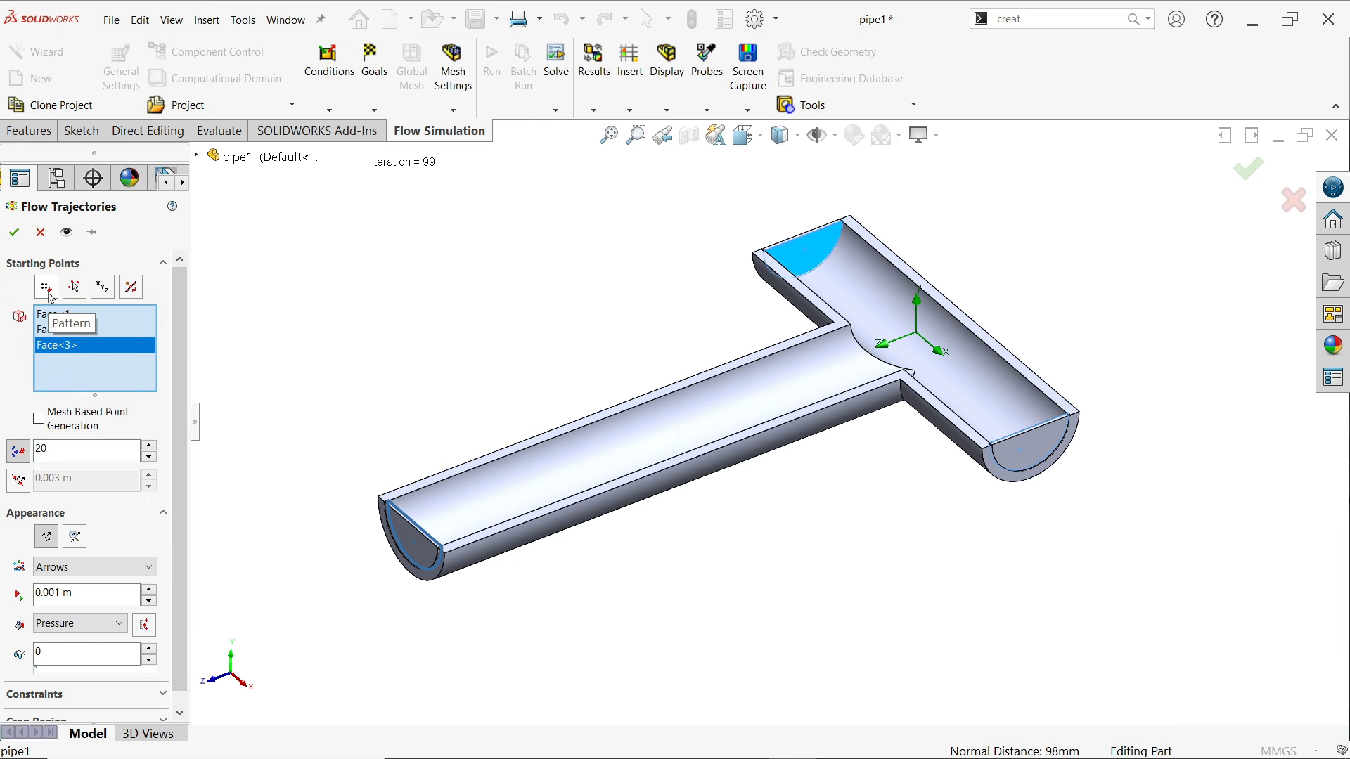
{"action": "left_click", "coordinate": [47, 288]}
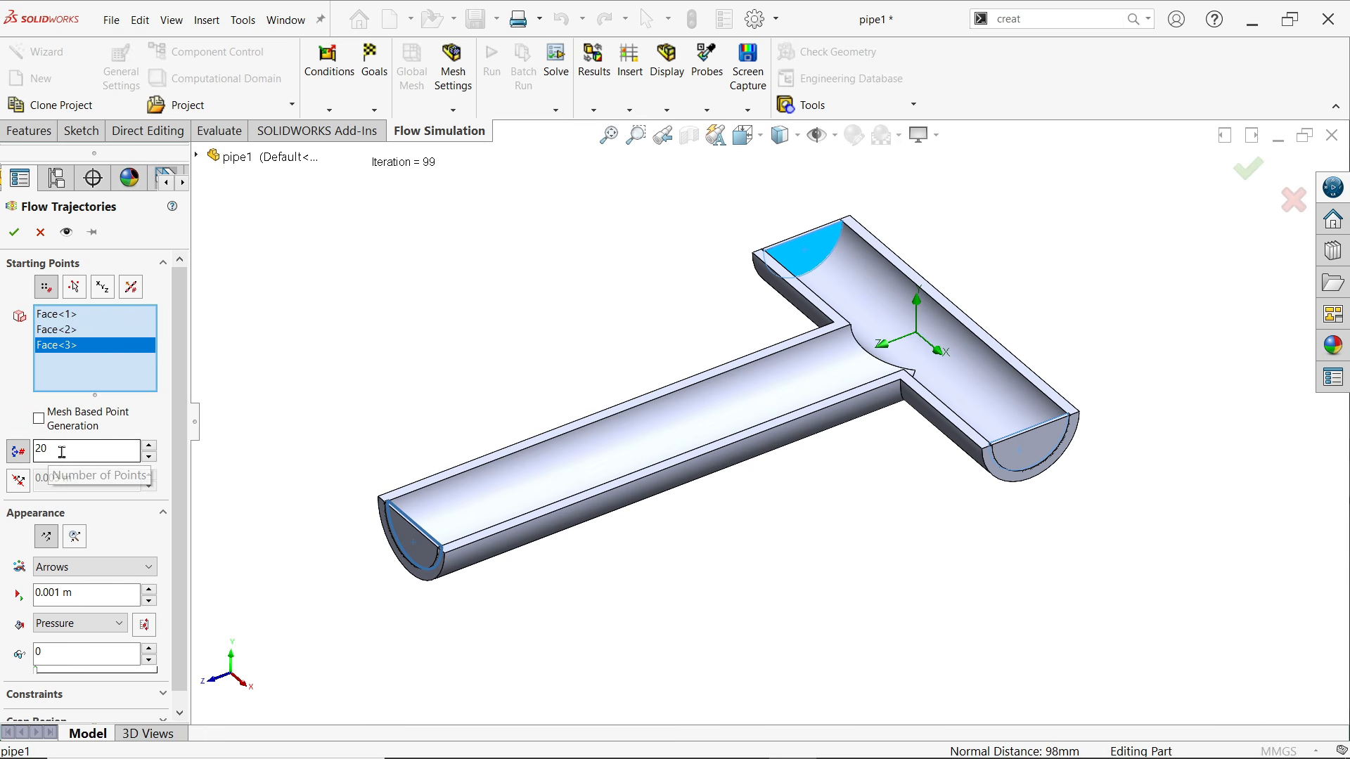
{"action": "left_click_drag", "start_coordinate": [56, 451], "coordinate": [33, 448]}
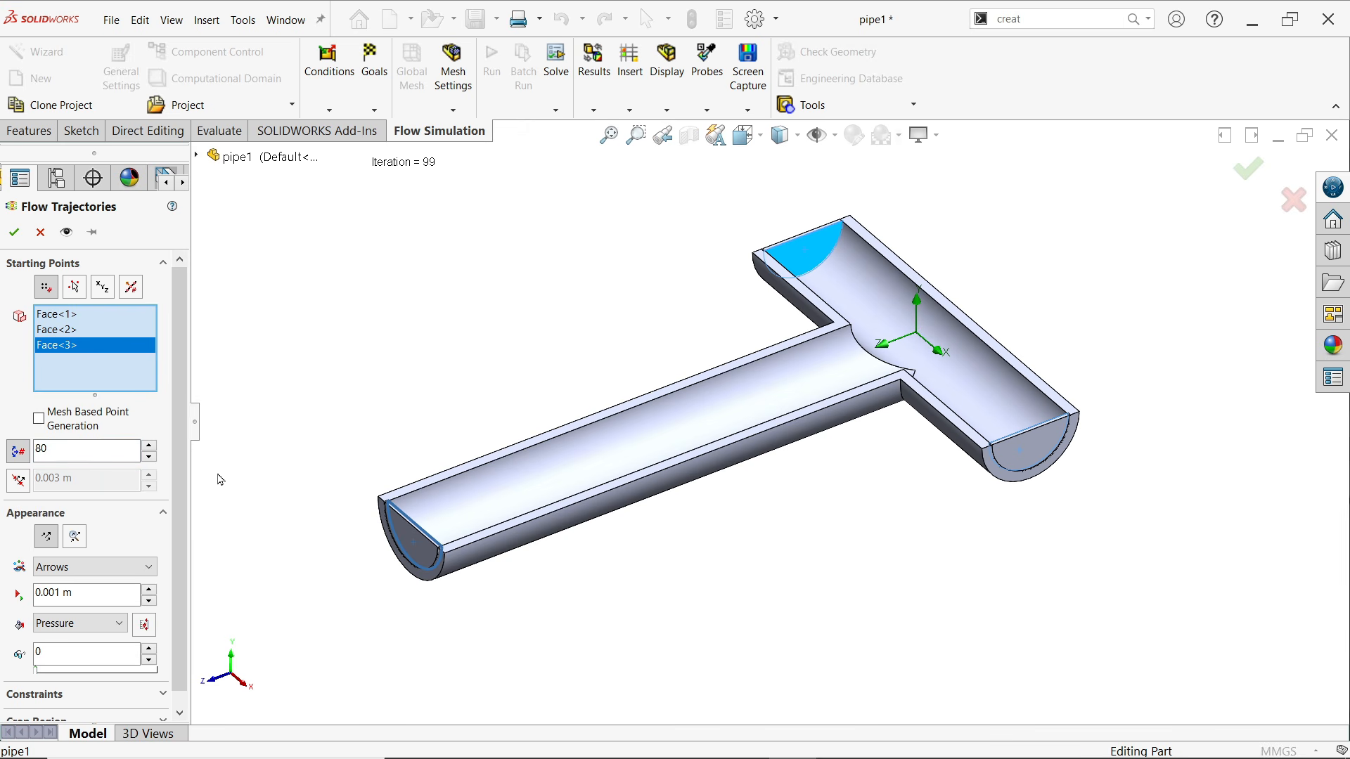
Display the flow trajectories as static arrows with an arrow size of 0.0015 m
{"action": "scroll", "coordinate": [147, 538], "scroll_direction": "down", "scroll_amount": 1}
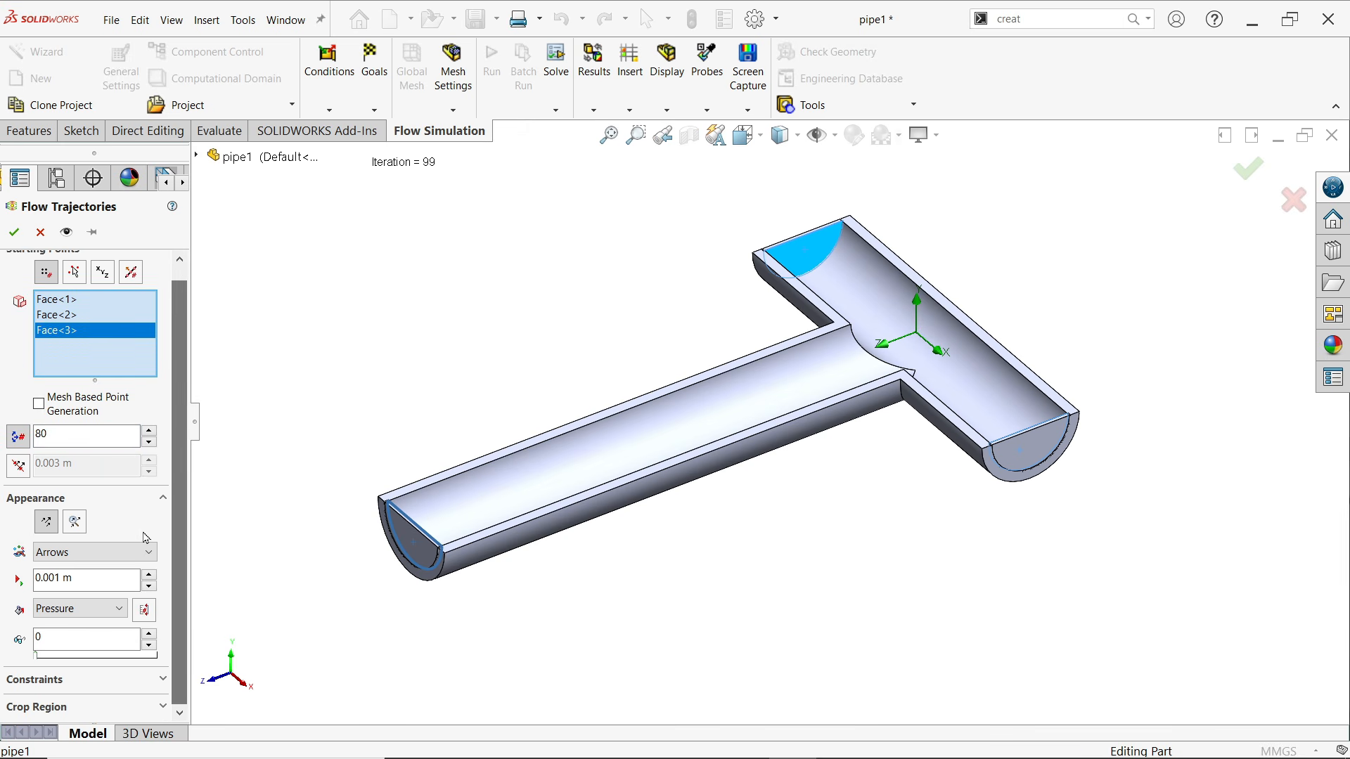
{"action": "left_click", "coordinate": [49, 536]}
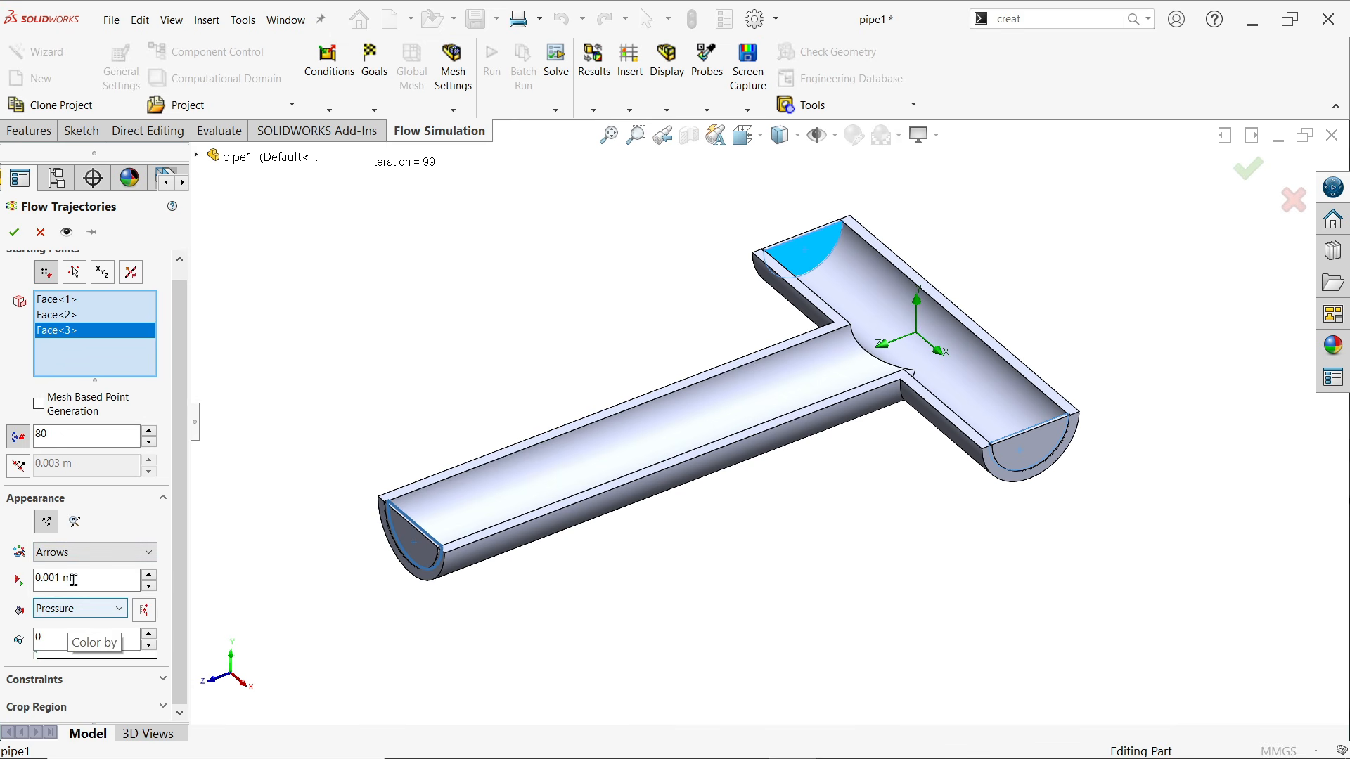
{"action": "left_click", "coordinate": [79, 552]}
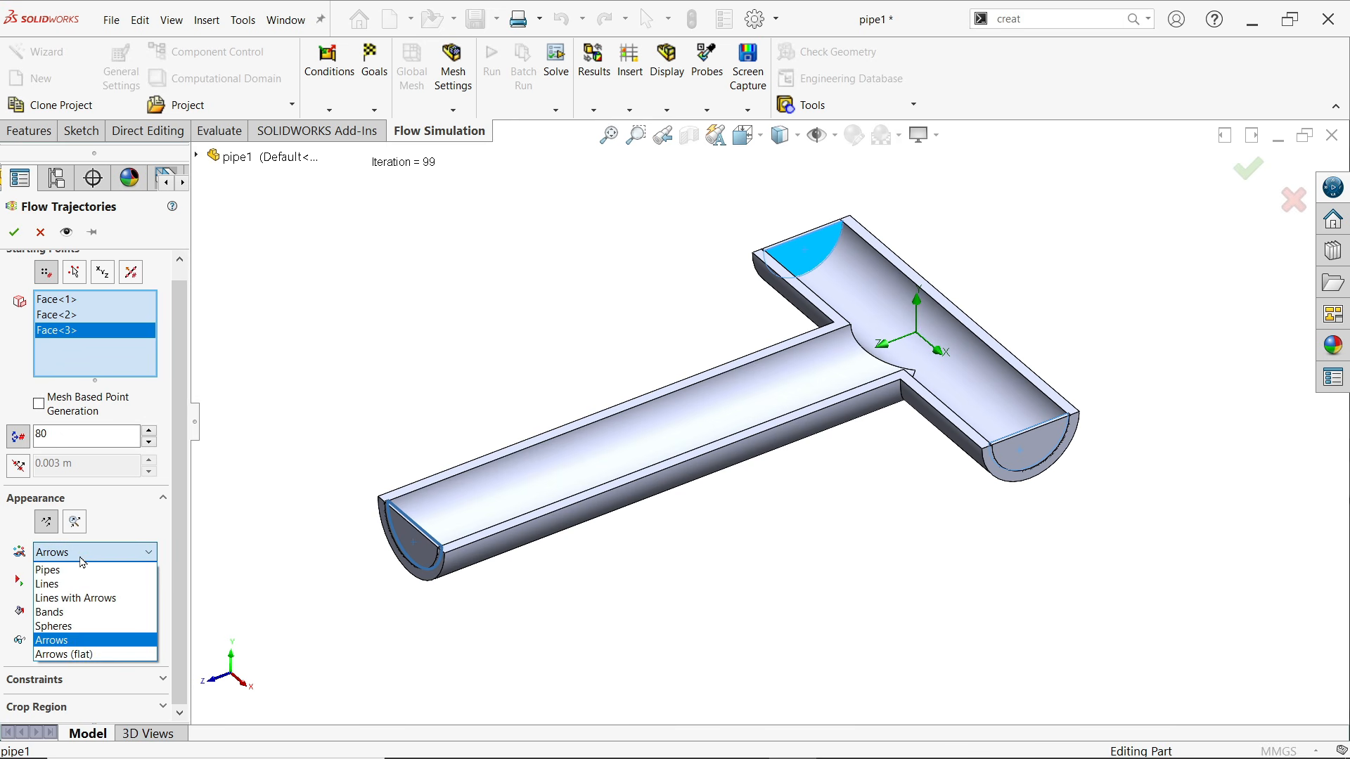
{"action": "left_click", "coordinate": [64, 641]}
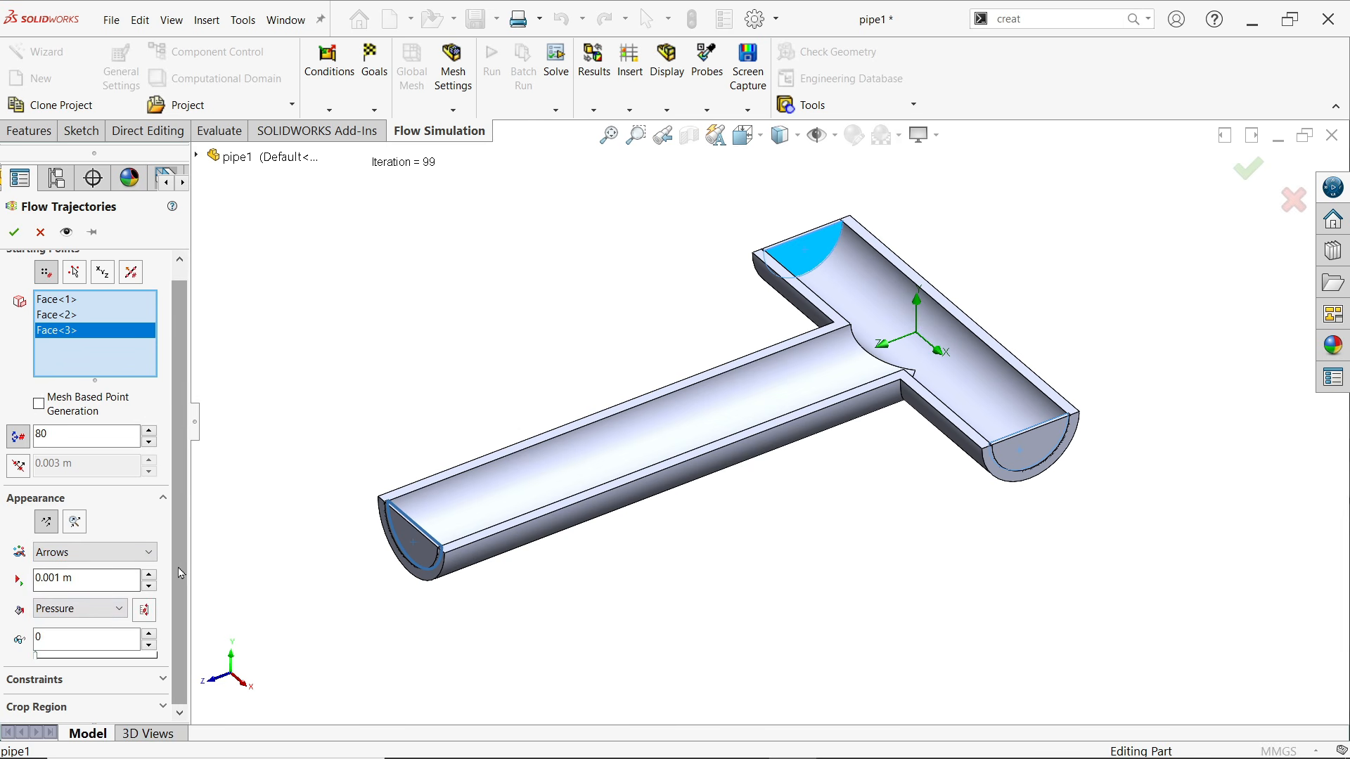
{"action": "left_click", "coordinate": [60, 576]}
Color the flow trajectories by Temperature (Fluid) and create the plot
{"action": "left_click", "coordinate": [112, 610]}
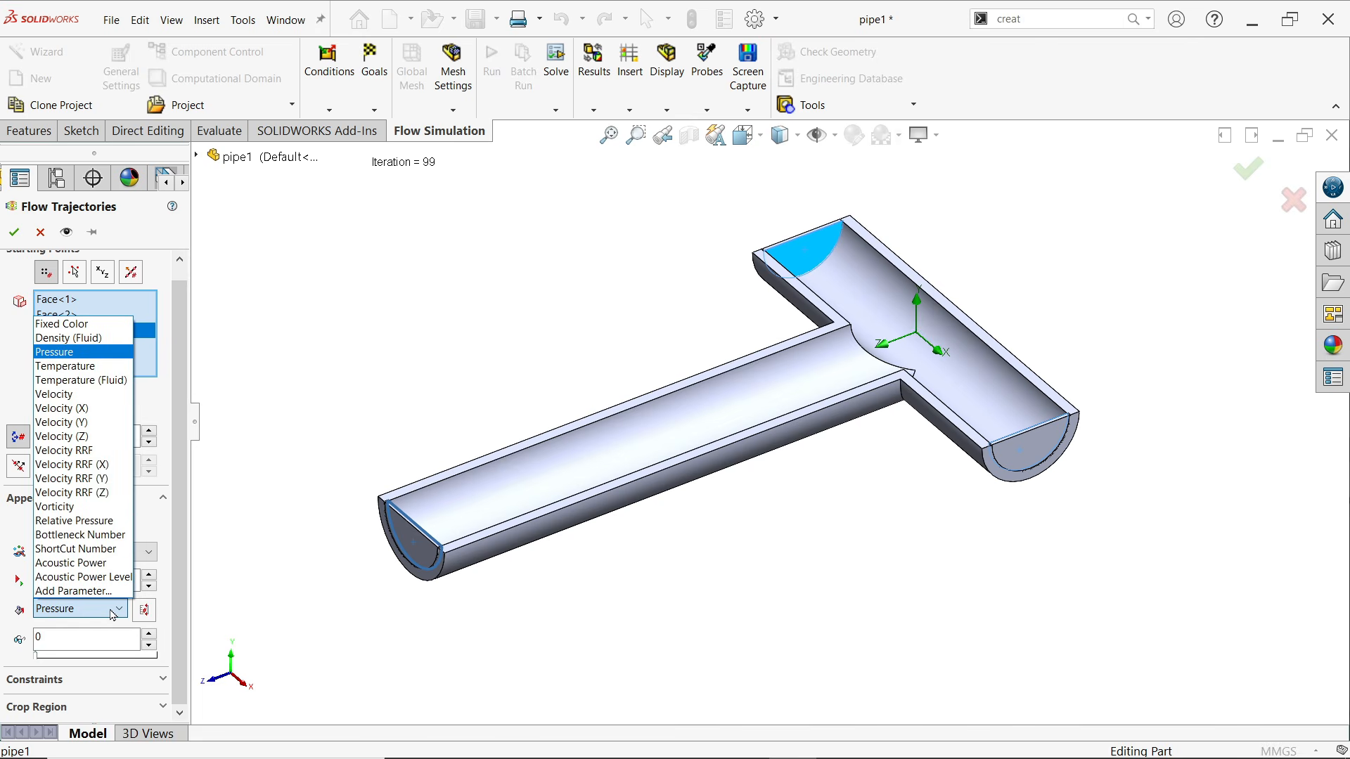
{"action": "left_click", "coordinate": [103, 381]}
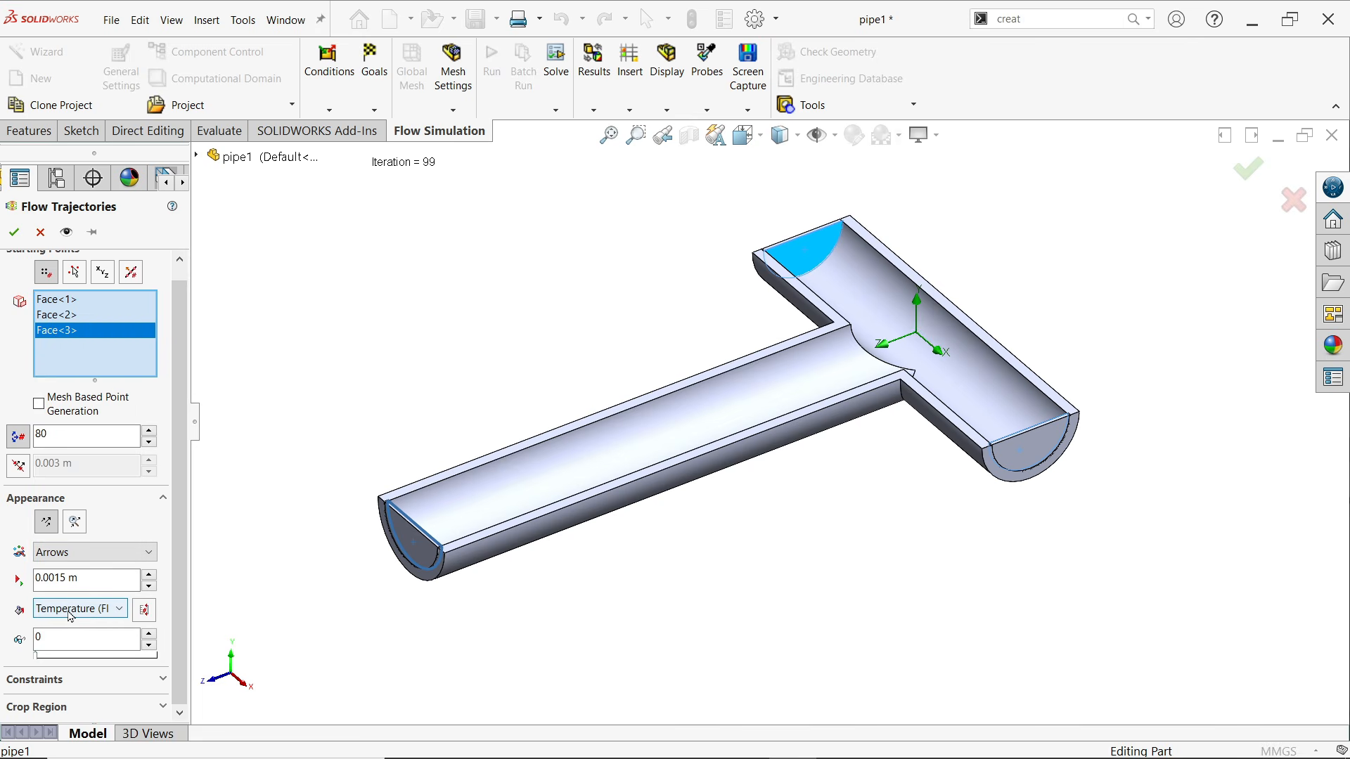
{"action": "left_click", "coordinate": [14, 232]}
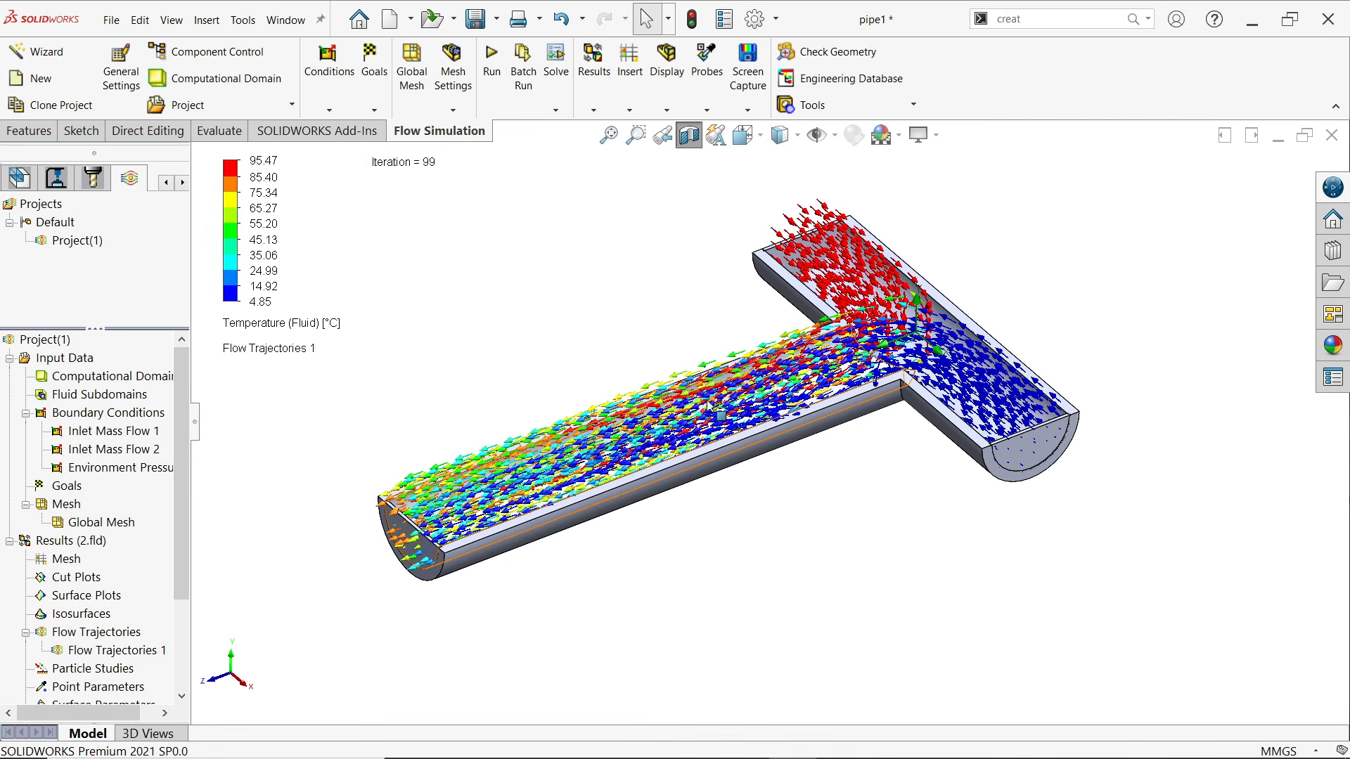
Play the animation of Flow Trajectories 1 and examine the moving arrows at the junction and along the outlet pipe
{"action": "scroll", "coordinate": [715, 400], "scroll_direction": "down", "scroll_amount": 2}
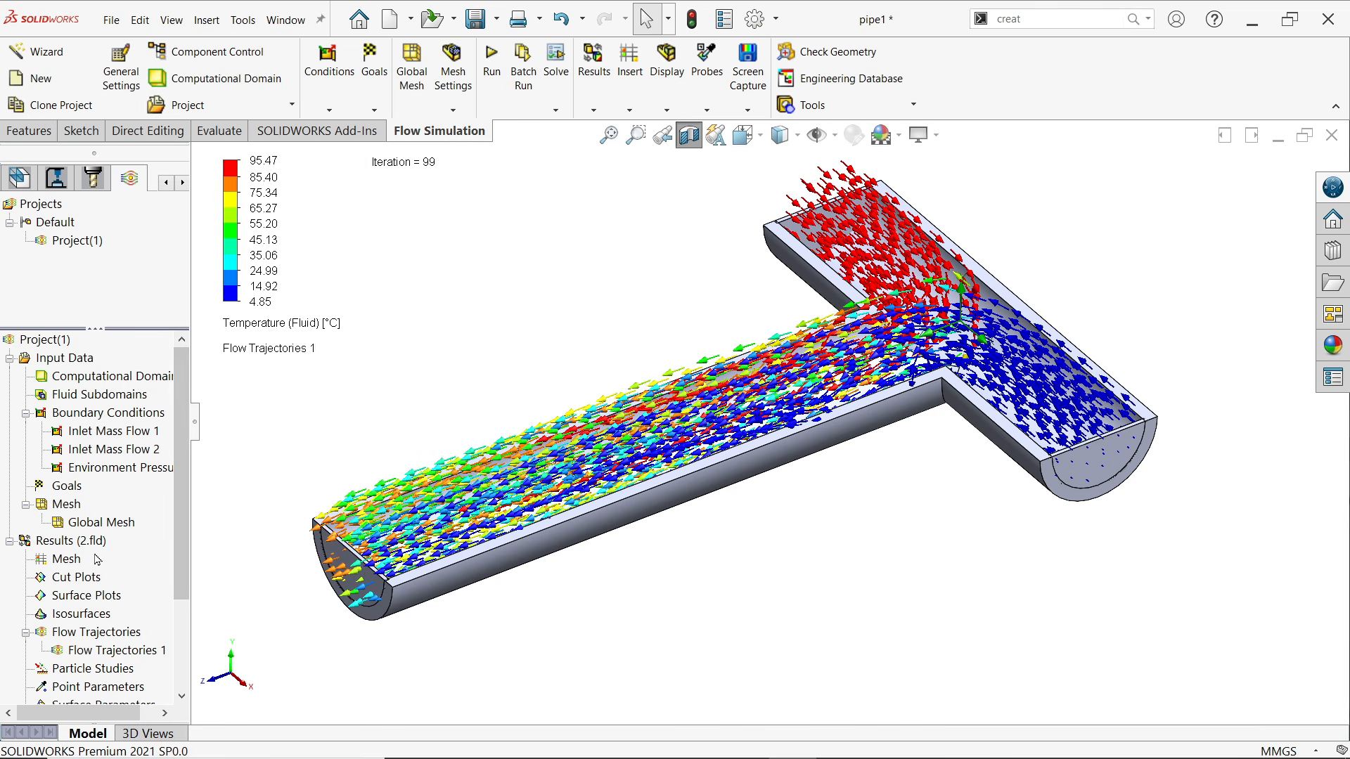
{"action": "left_click", "coordinate": [89, 653]}
{"action": "right_click", "coordinate": [90, 654]}
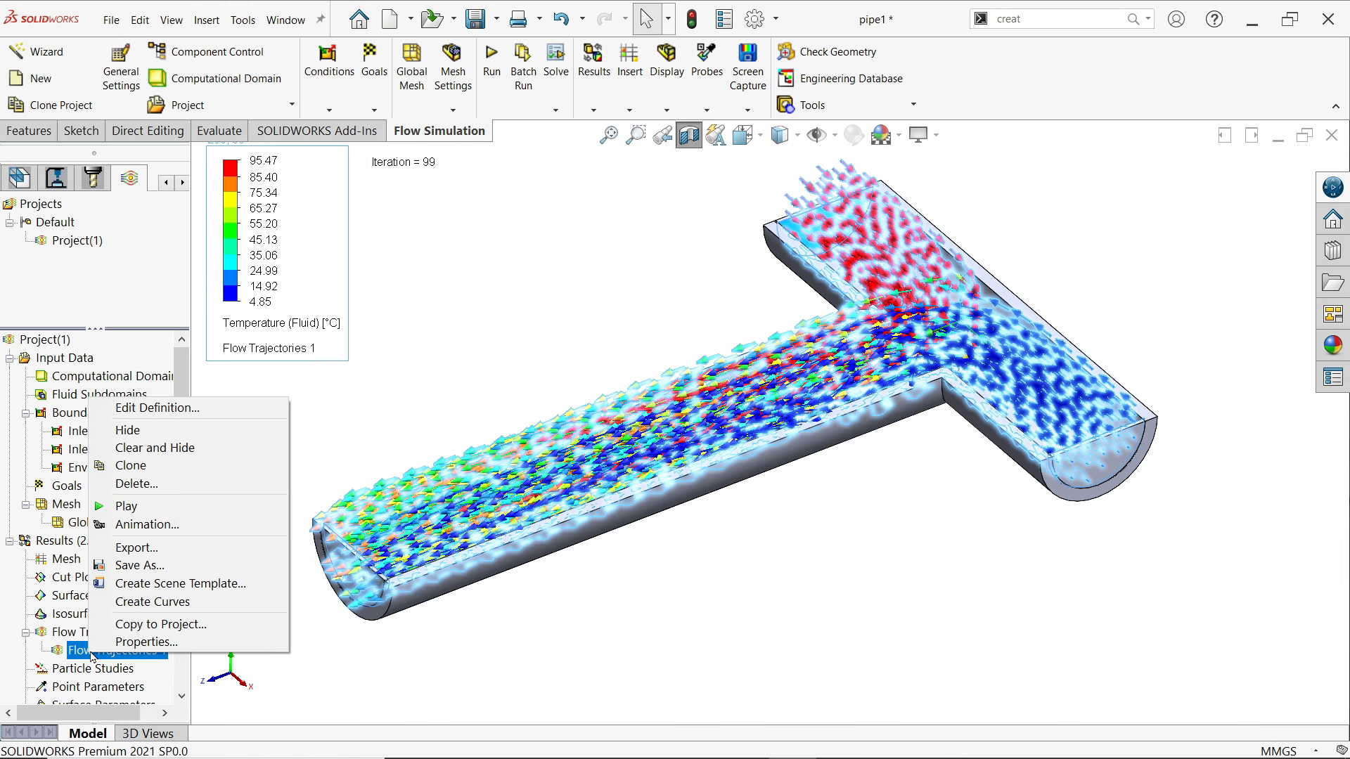
{"action": "left_click", "coordinate": [128, 507]}
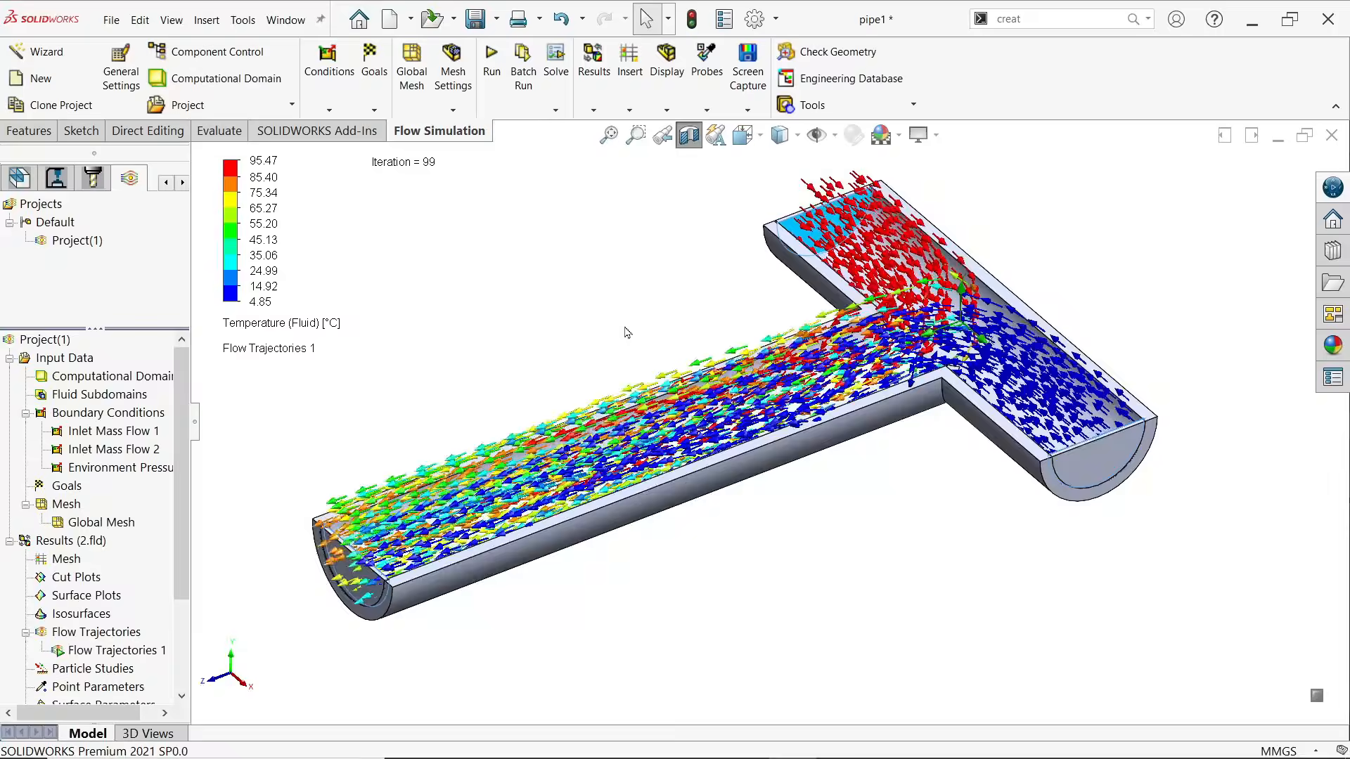
{"action": "middle_click_drag", "start_coordinate": [659, 353], "coordinate": [651, 371]}
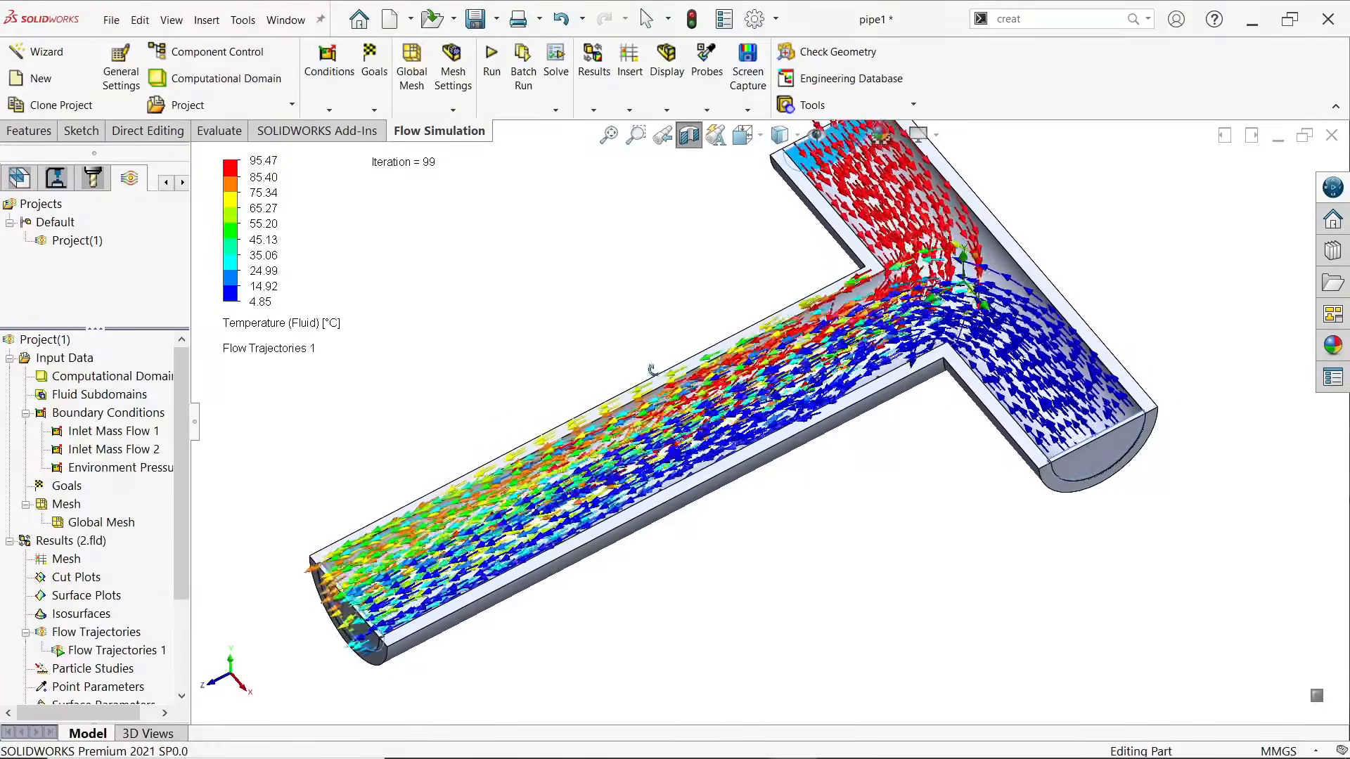
{"action": "scroll", "coordinate": [782, 268], "scroll_direction": "up", "scroll_amount": 1}
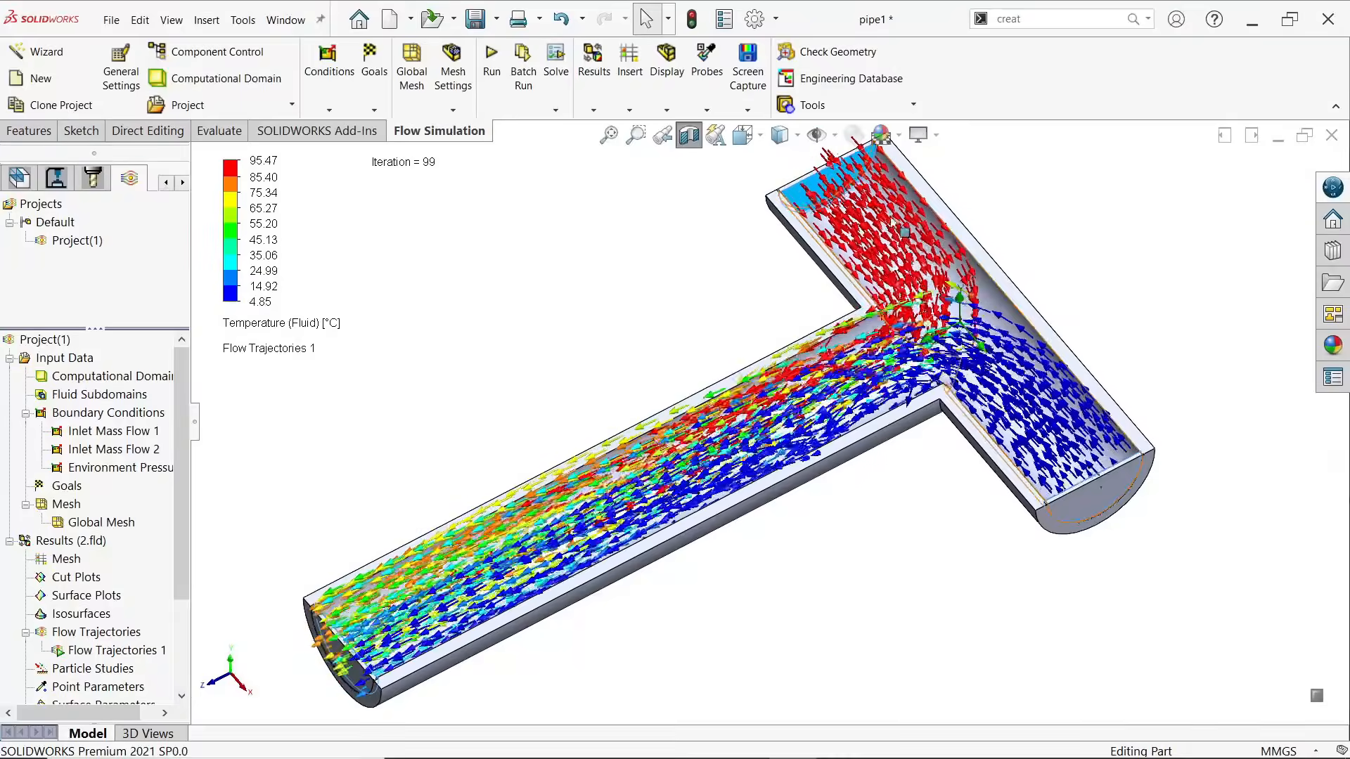
{"action": "scroll", "coordinate": [789, 267], "scroll_direction": "down", "scroll_amount": 1}
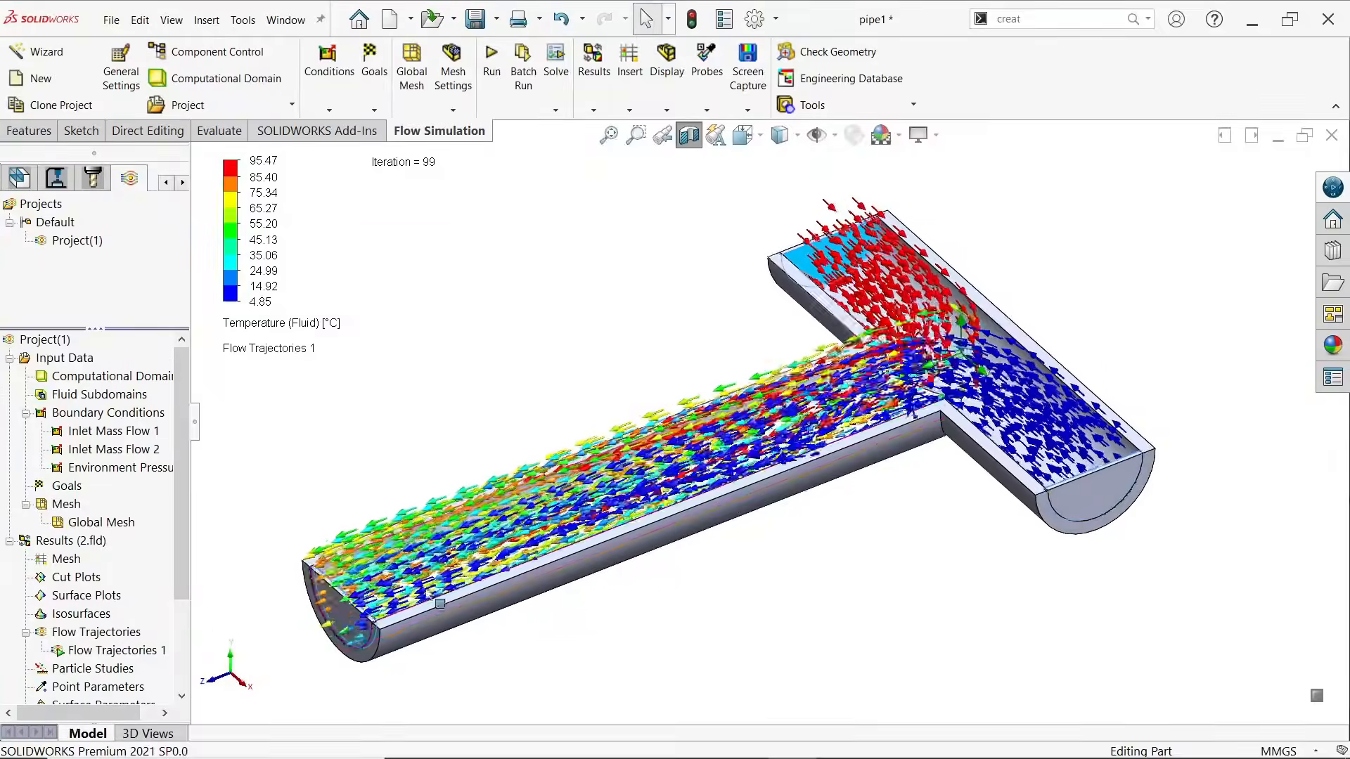
{"action": "scroll", "coordinate": [349, 612], "scroll_direction": "down", "scroll_amount": 2}
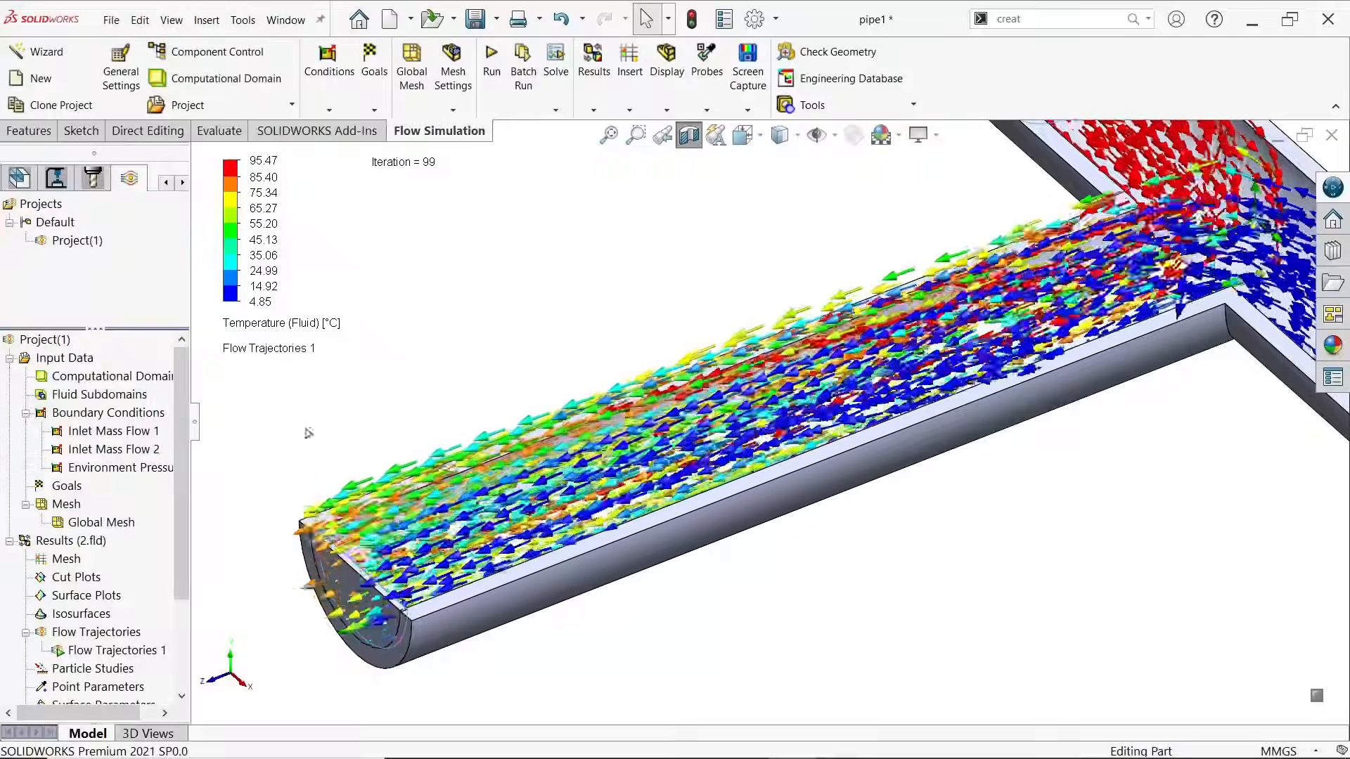
{"action": "scroll", "coordinate": [422, 538], "scroll_direction": "up", "scroll_amount": 3}
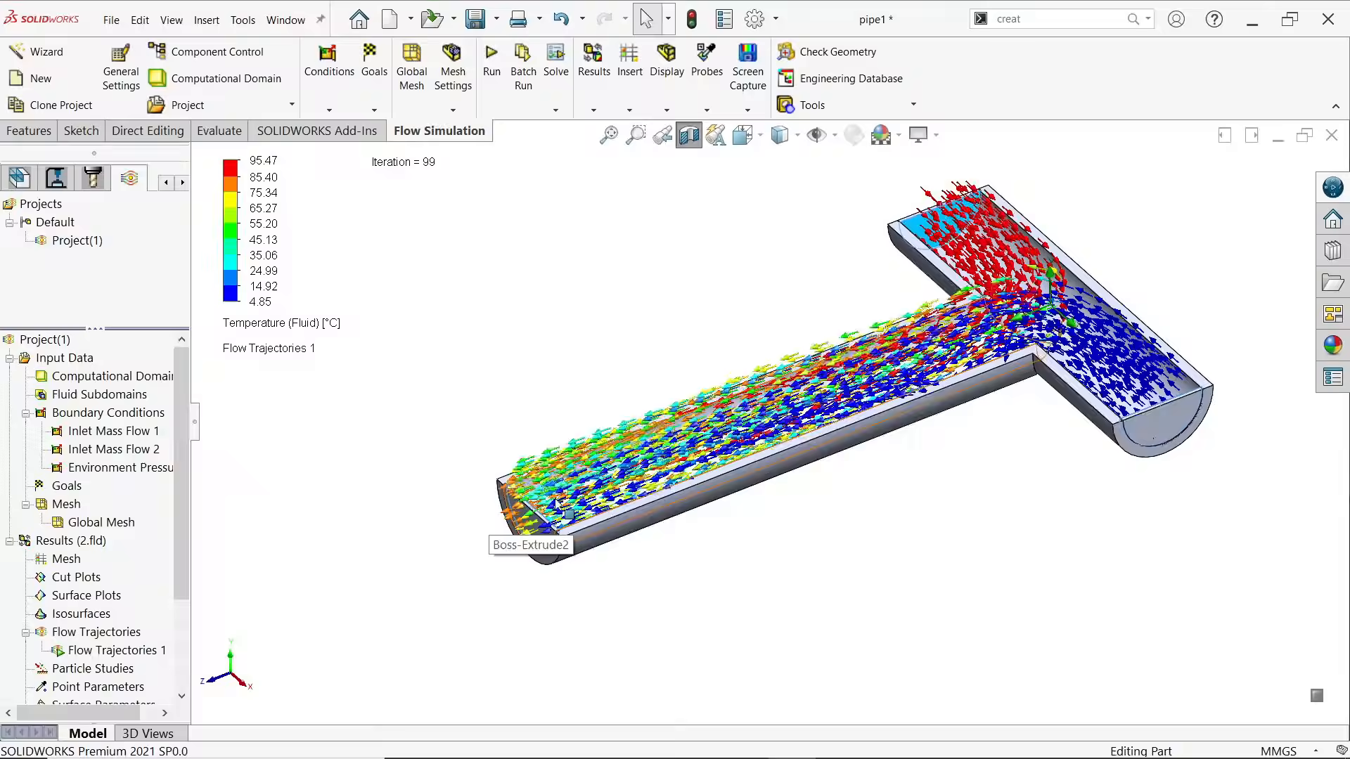
{"action": "scroll", "coordinate": [989, 316], "scroll_direction": "up", "scroll_amount": 1}
{"action": "scroll", "coordinate": [989, 320], "scroll_direction": "down", "scroll_amount": 1}
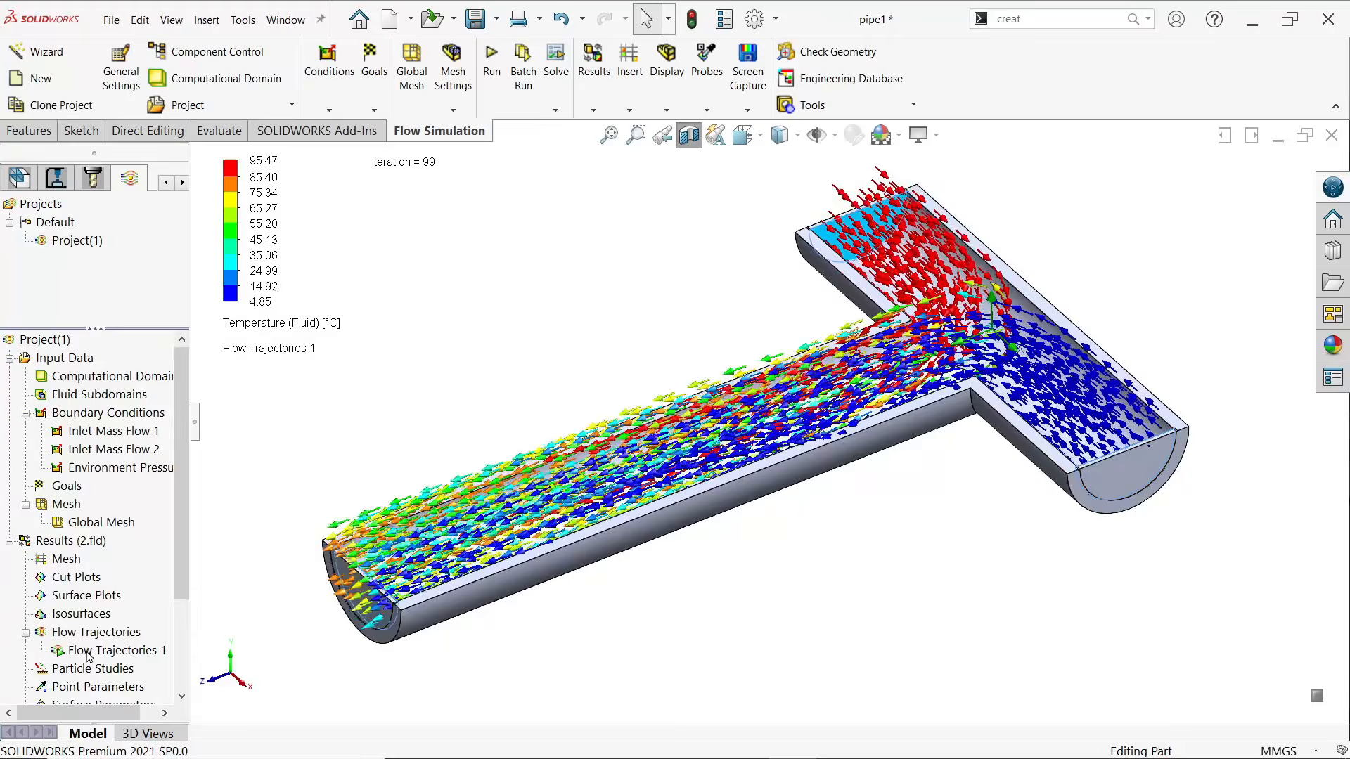
Edit the definition of Flow Trajectories 1 to draw the trajectories as spheres
{"action": "right_click", "coordinate": [113, 651]}
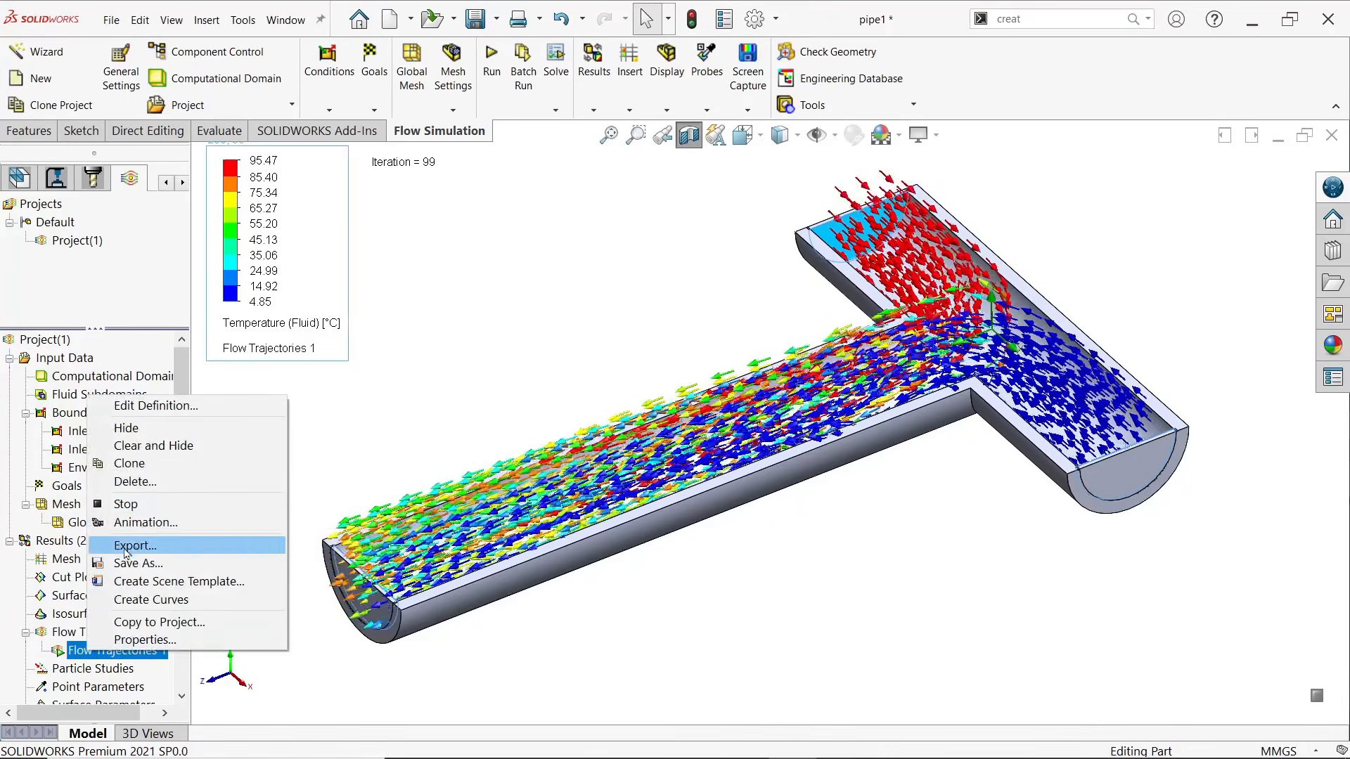
{"action": "left_click", "coordinate": [151, 406]}
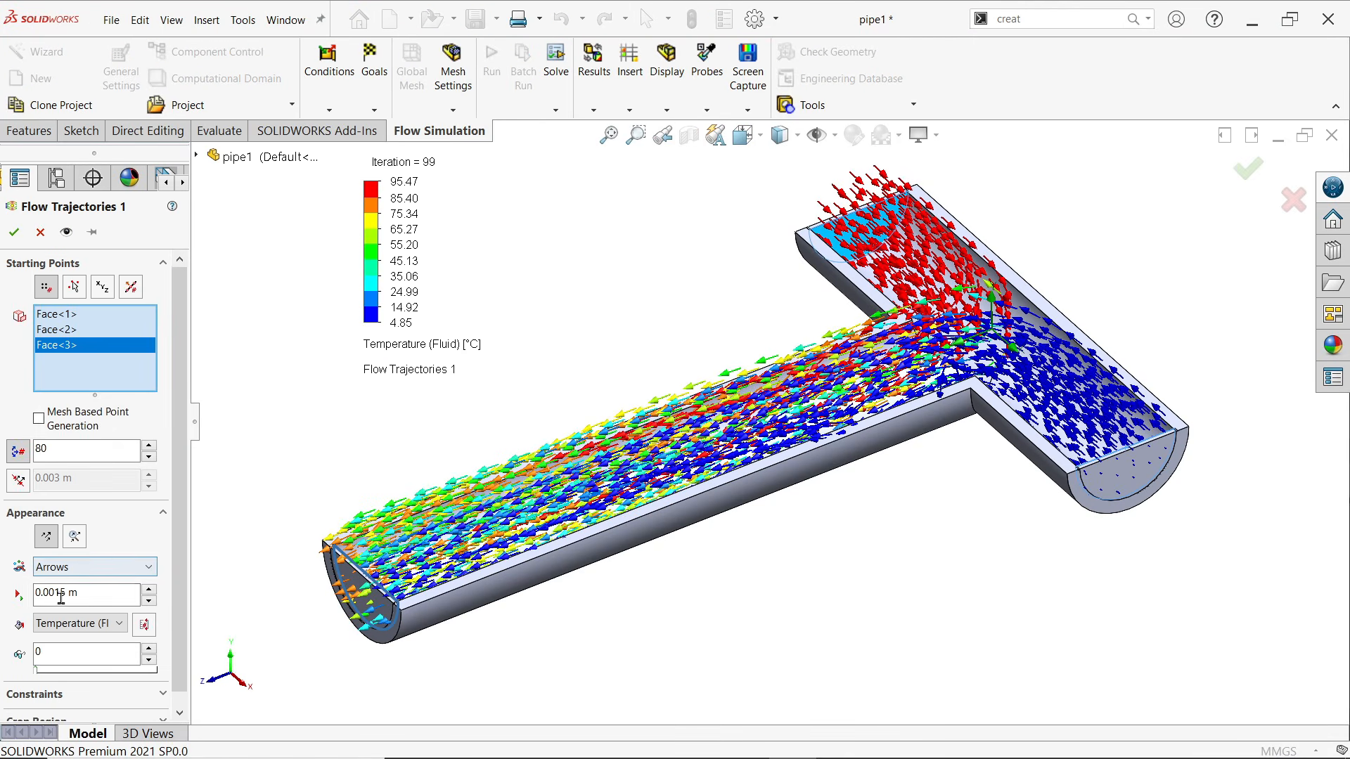
{"action": "left_click", "coordinate": [84, 567]}
{"action": "left_click", "coordinate": [77, 642]}
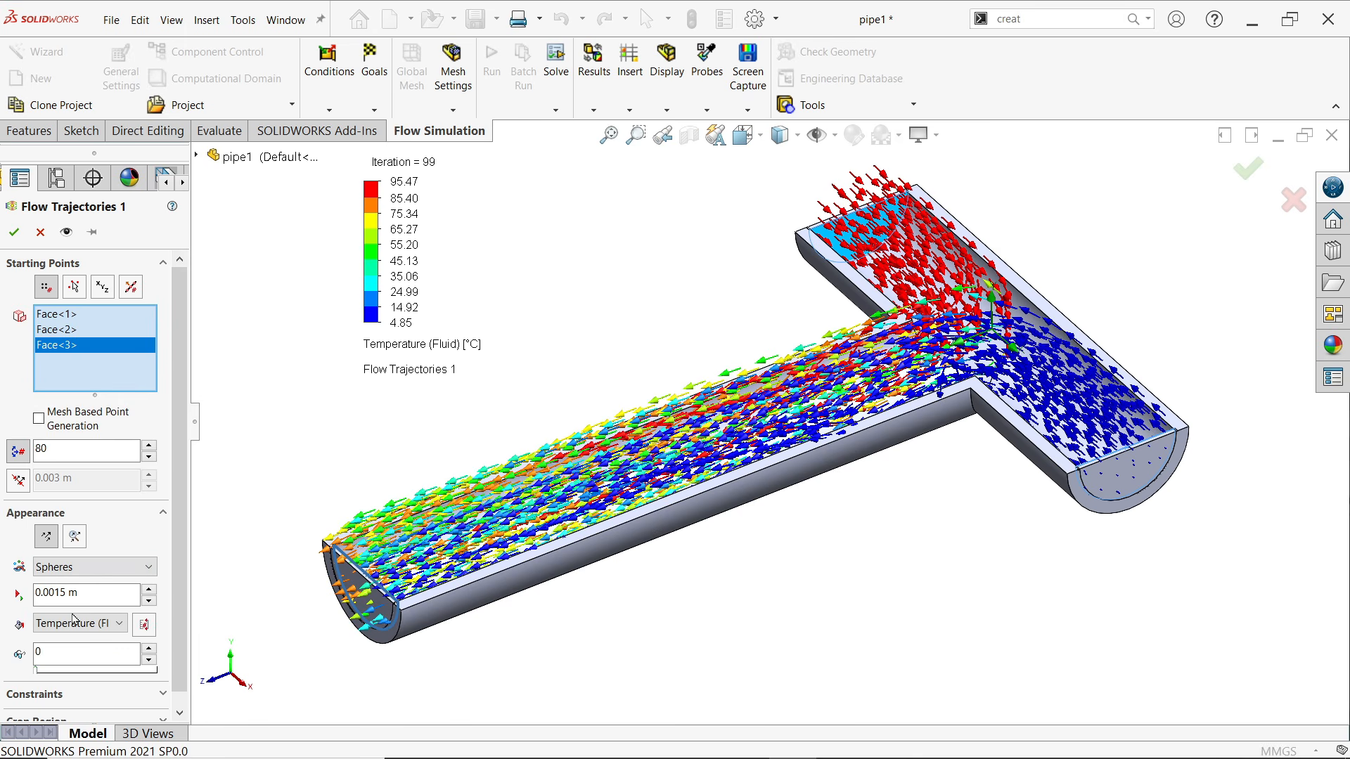
{"action": "left_click", "coordinate": [14, 232]}
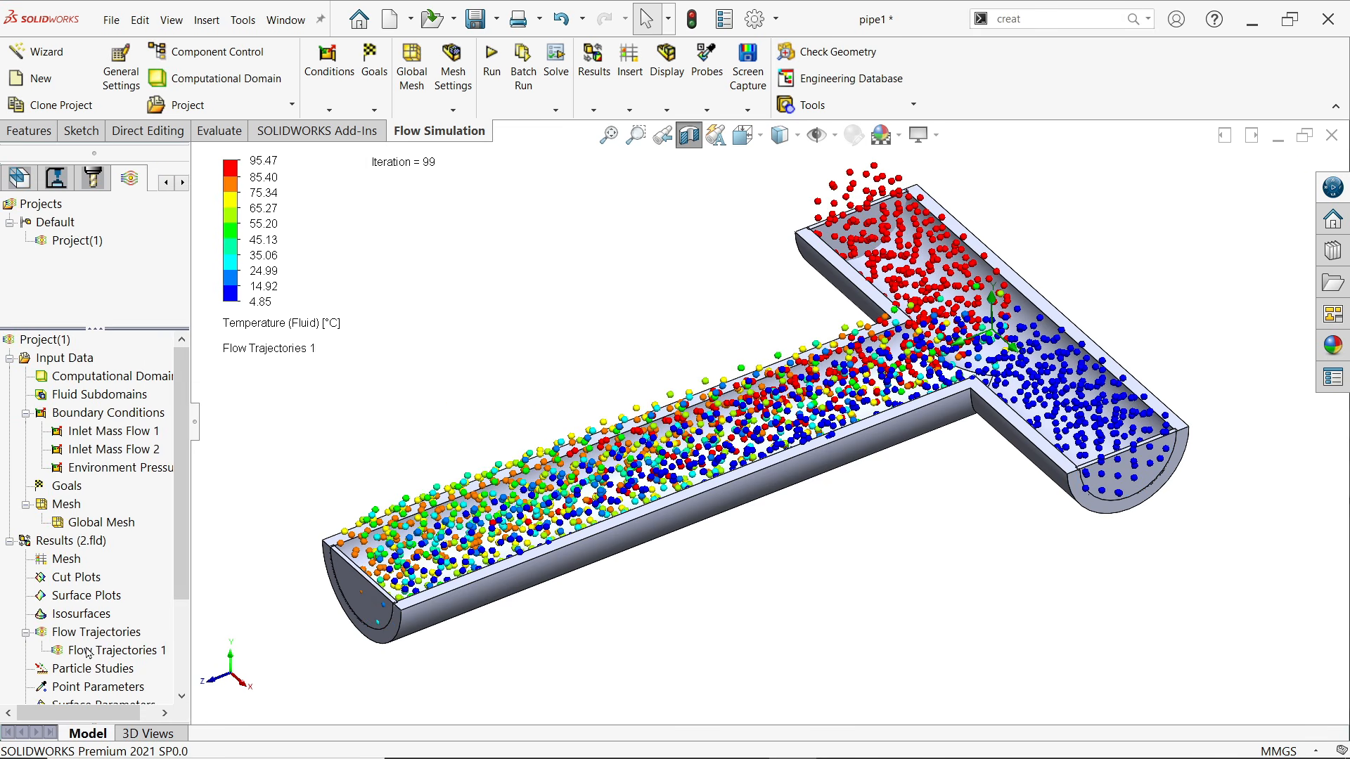
Play the sphere animation of Flow Trajectories 1, examine the mixing in the pipe, and stop the playback
{"action": "right_click", "coordinate": [88, 653]}
{"action": "left_click", "coordinate": [141, 503]}
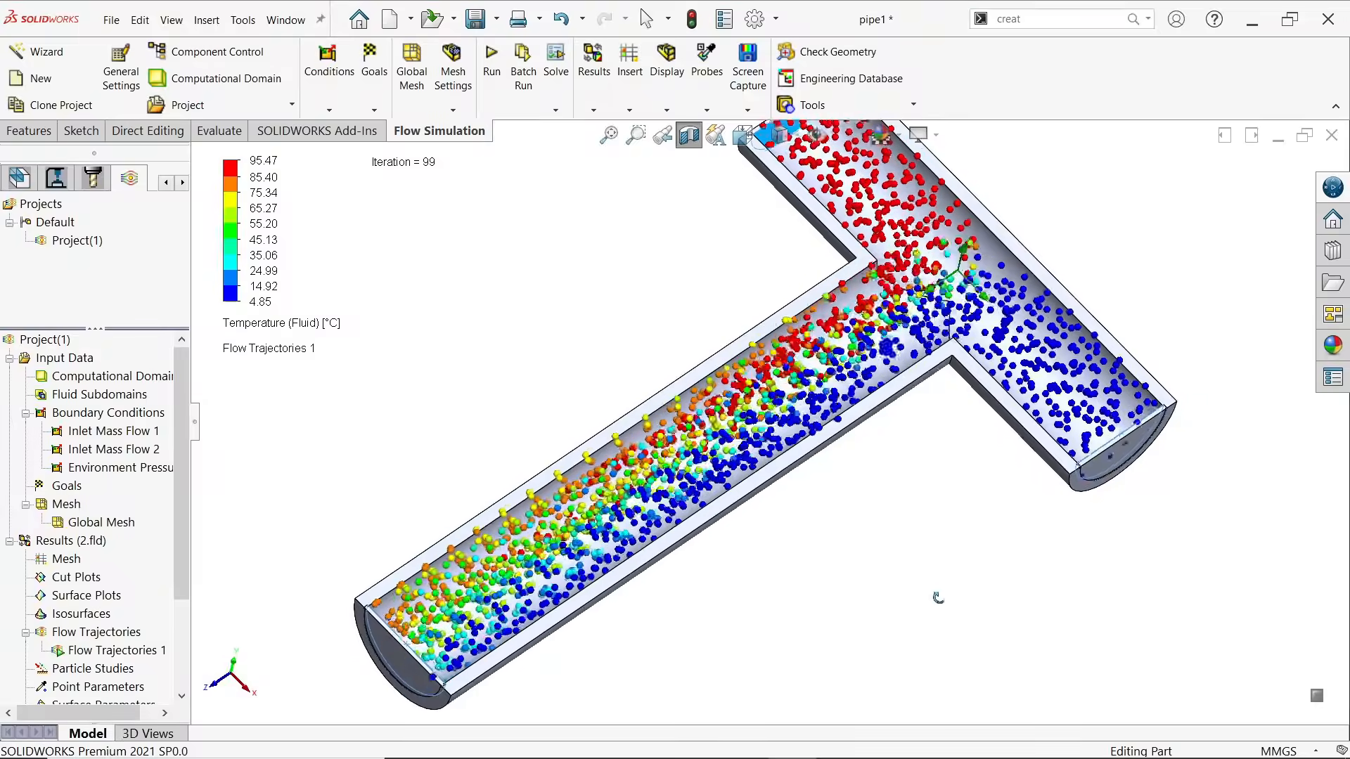
{"action": "middle_click_drag", "start_coordinate": [922, 529], "coordinate": [778, 488]}
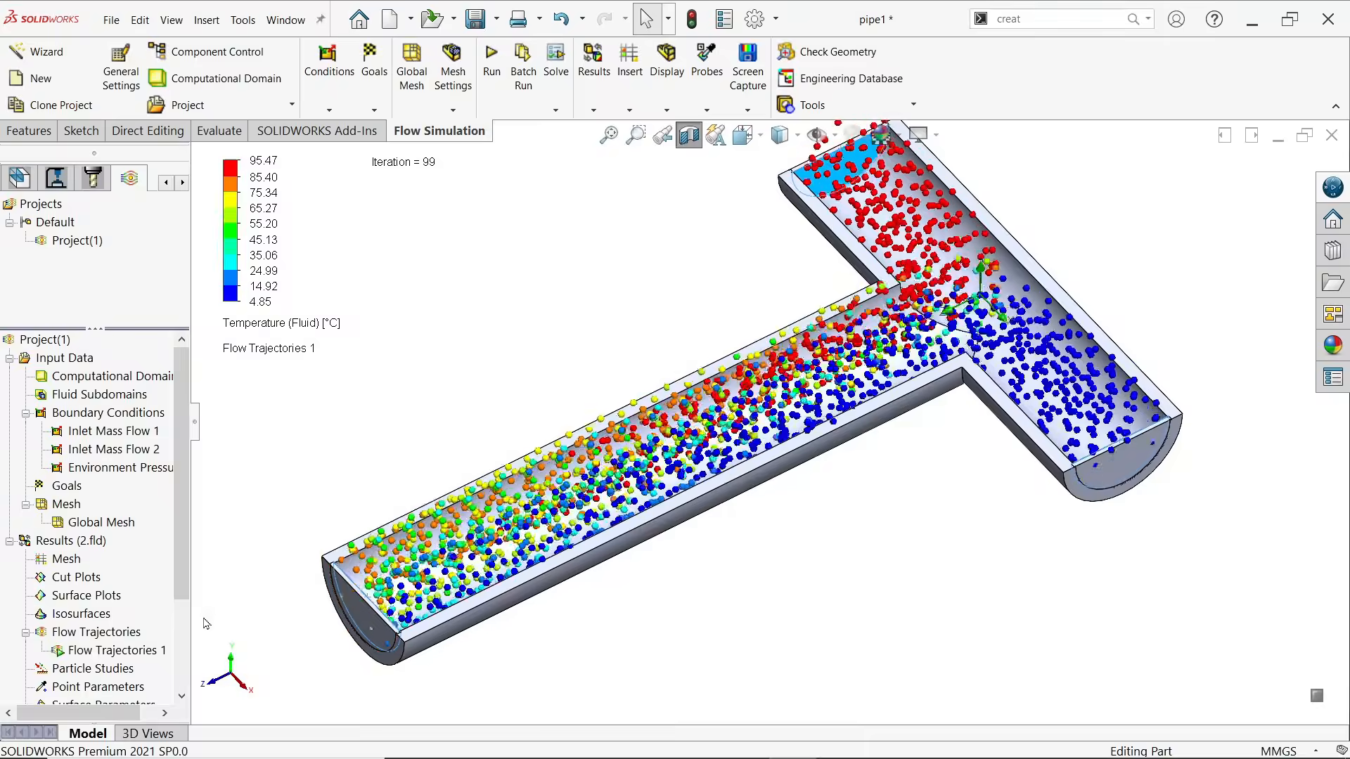
{"action": "right_click", "coordinate": [90, 651]}
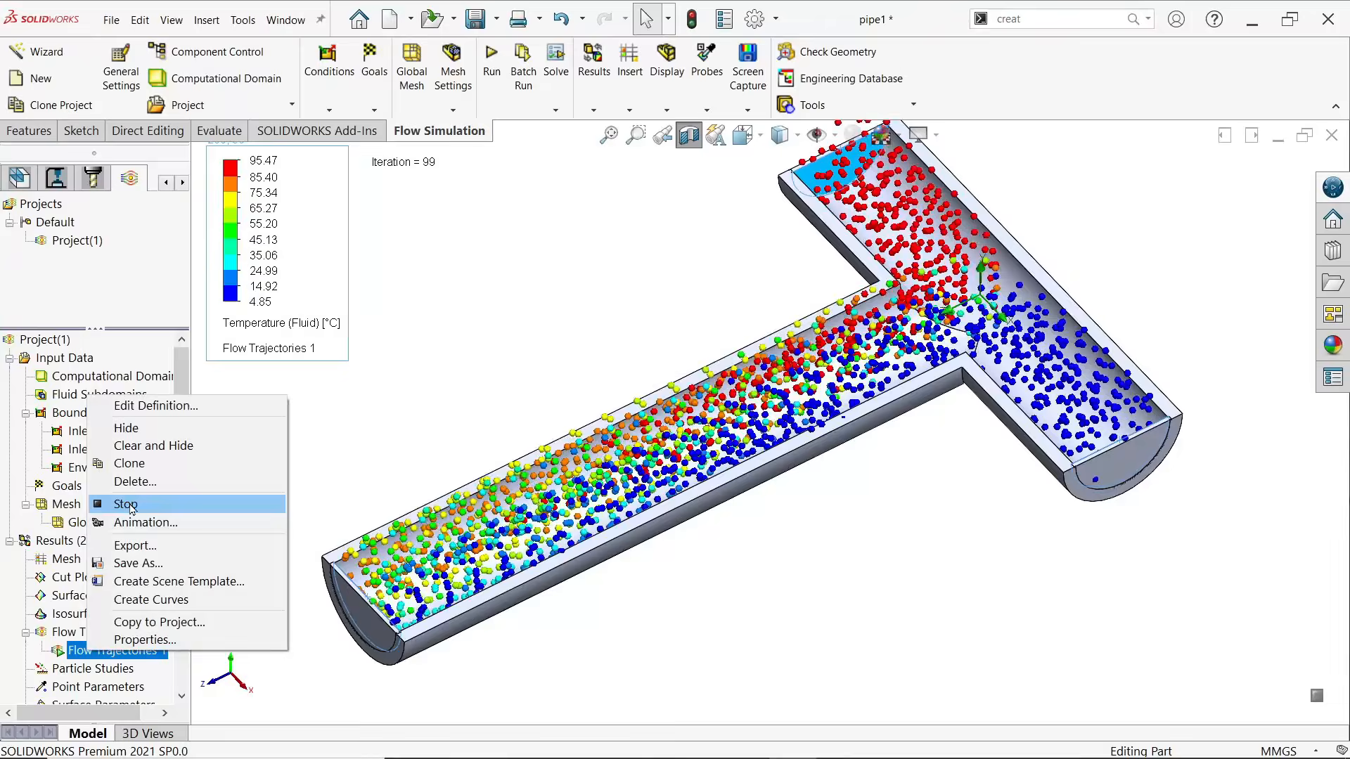
{"action": "left_click", "coordinate": [128, 504]}
{"action": "scroll", "coordinate": [752, 452], "scroll_direction": "up", "scroll_amount": 2}
{"action": "scroll", "coordinate": [873, 324], "scroll_direction": "down", "scroll_amount": 1}
{"action": "scroll", "coordinate": [875, 330], "scroll_direction": "down", "scroll_amount": 1}
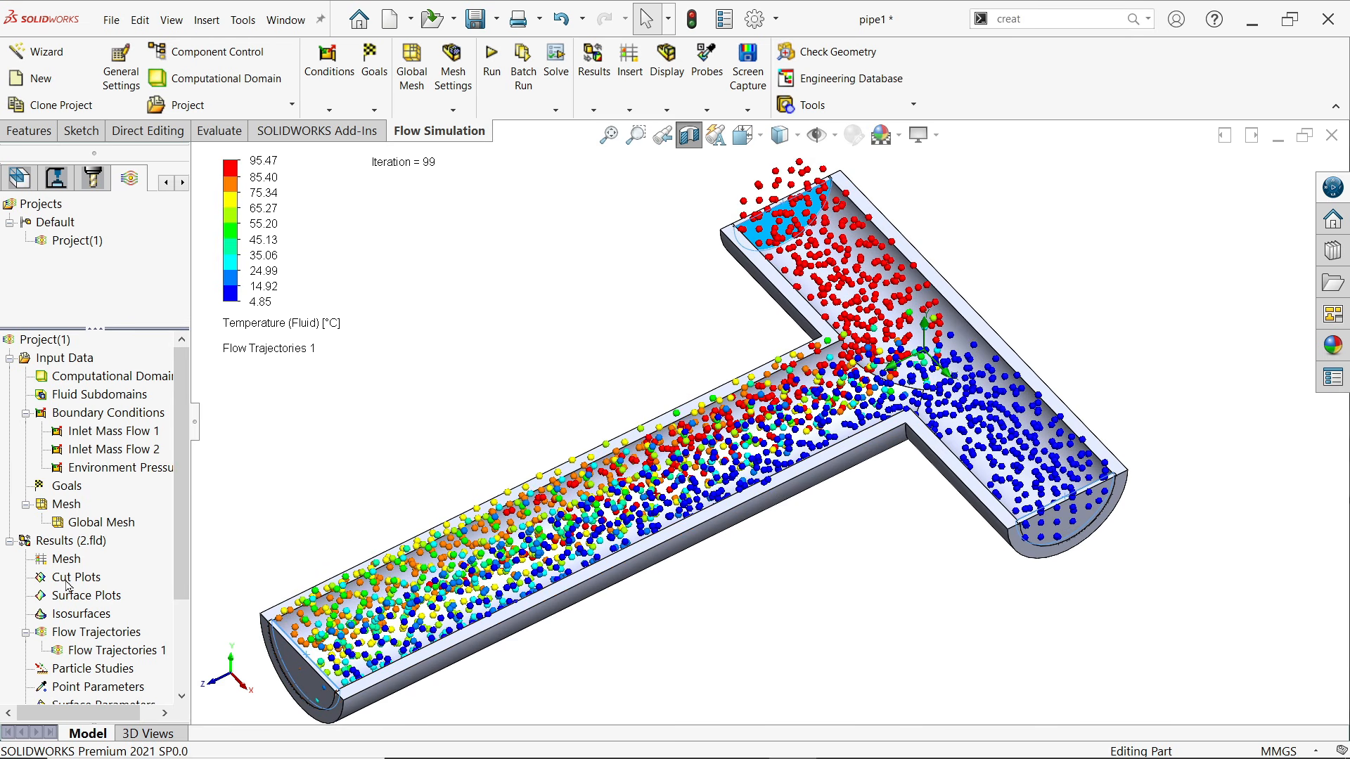
Hide Flow Trajectories 1 and insert a new cut plot with the Top Plane as its section plane
{"action": "right_click", "coordinate": [79, 650]}
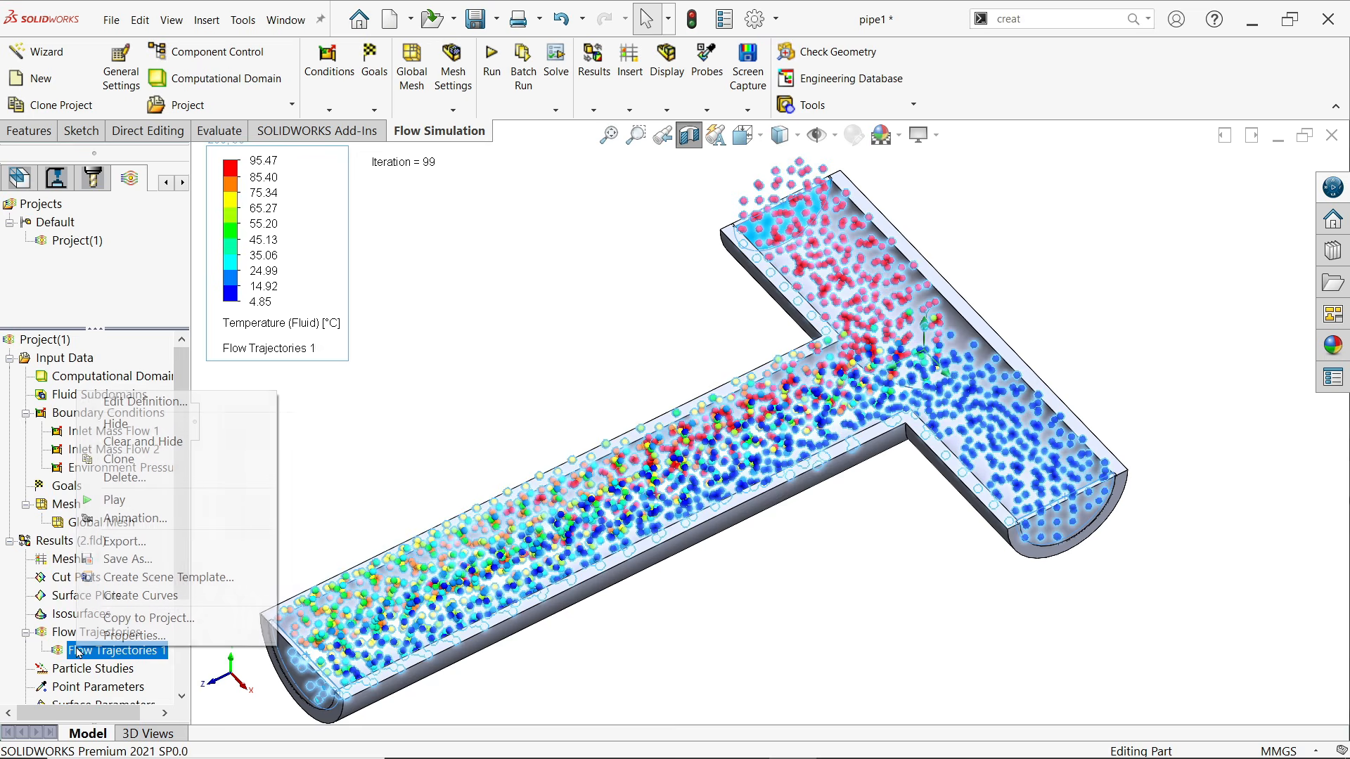
{"action": "left_click", "coordinate": [145, 427]}
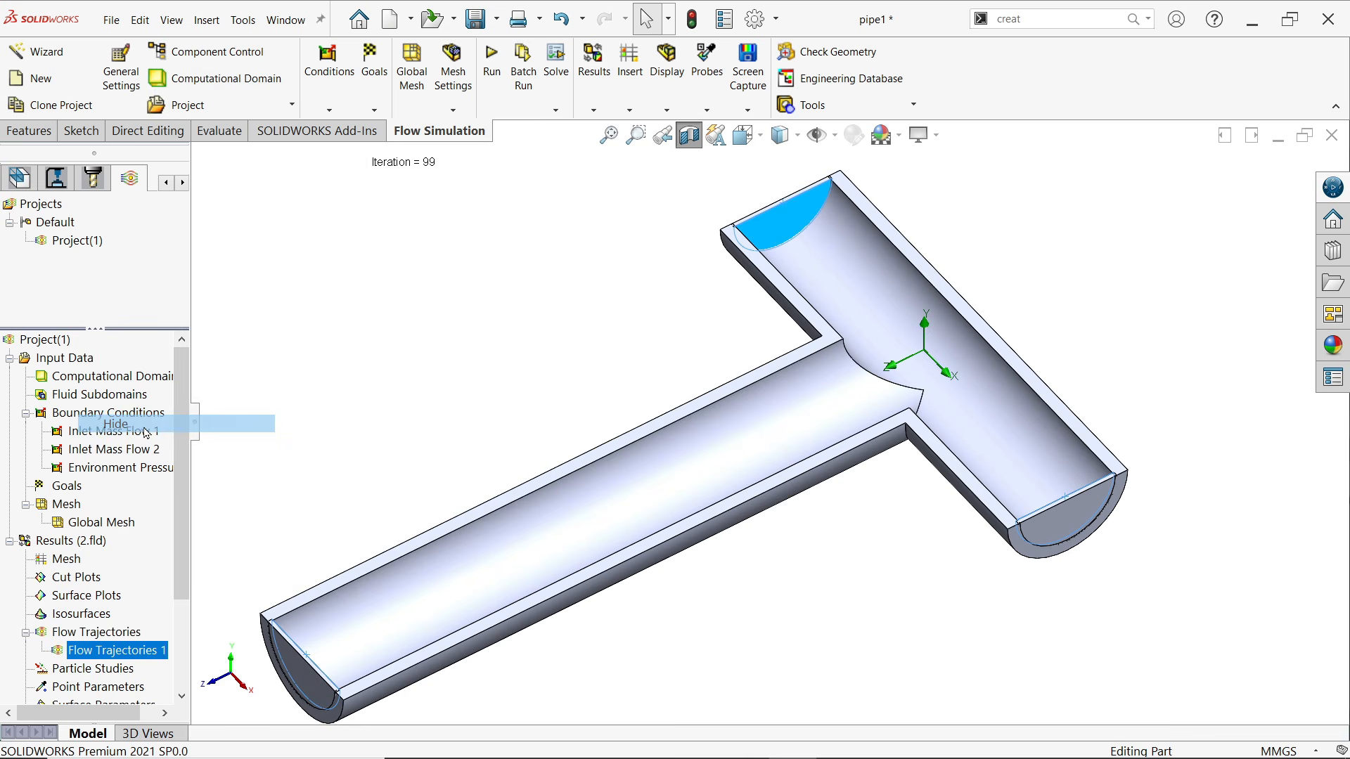
{"action": "right_click", "coordinate": [63, 581]}
{"action": "left_click", "coordinate": [84, 589]}
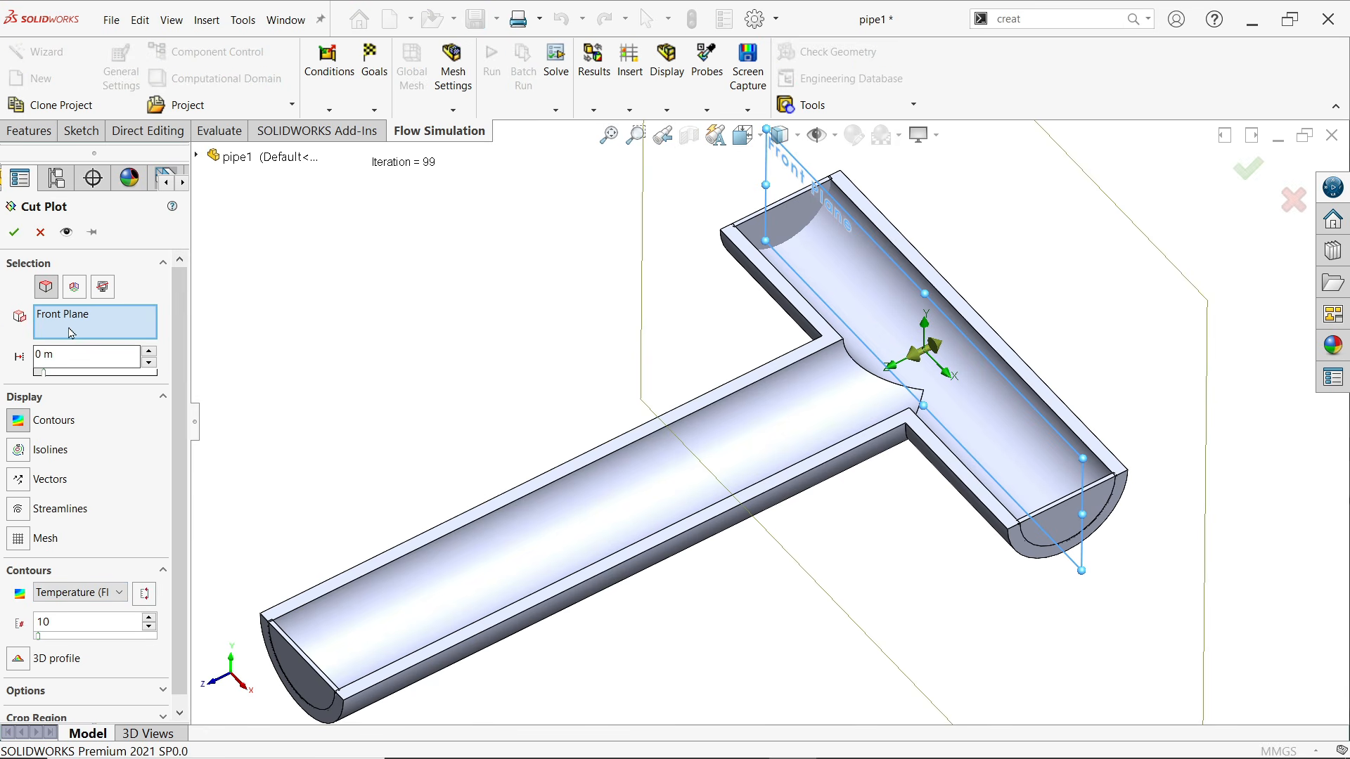
{"action": "left_click", "coordinate": [197, 154]}
{"action": "left_click", "coordinate": [264, 294]}
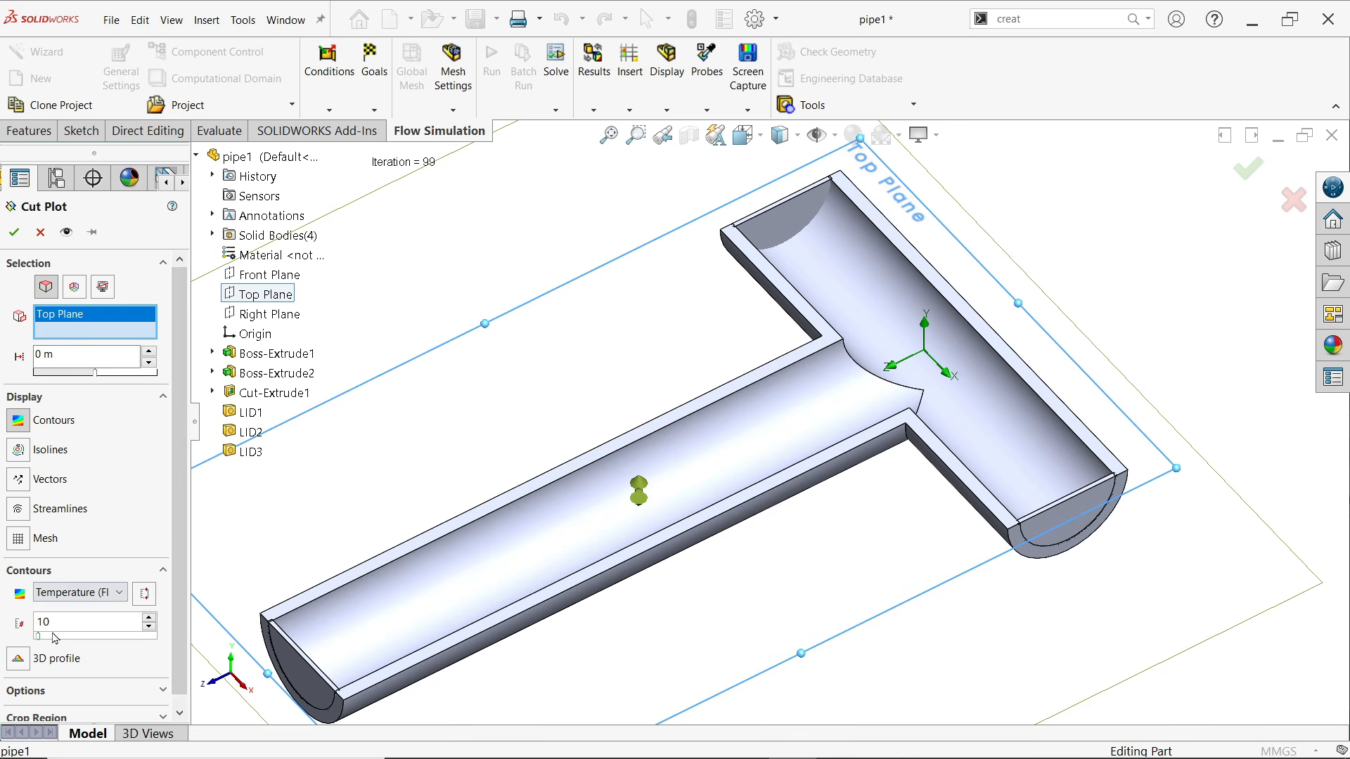
Set the cut plot's Temperature (Fluid) contours to 250 levels and create the plot on the Top Plane
{"action": "type", "text": "250"}
{"action": "scroll", "coordinate": [421, 422], "scroll_direction": "down", "scroll_amount": 3}
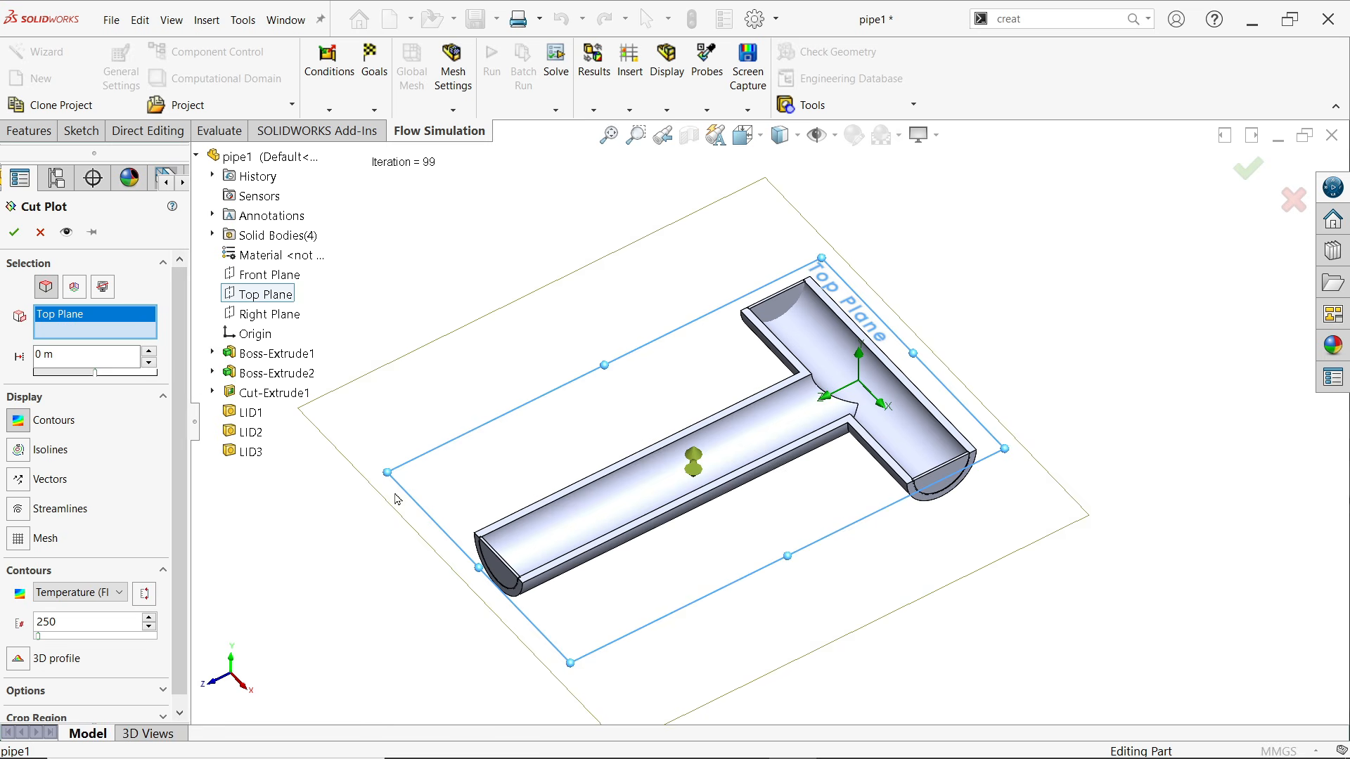
{"action": "scroll", "coordinate": [654, 538], "scroll_direction": "up", "scroll_amount": 3}
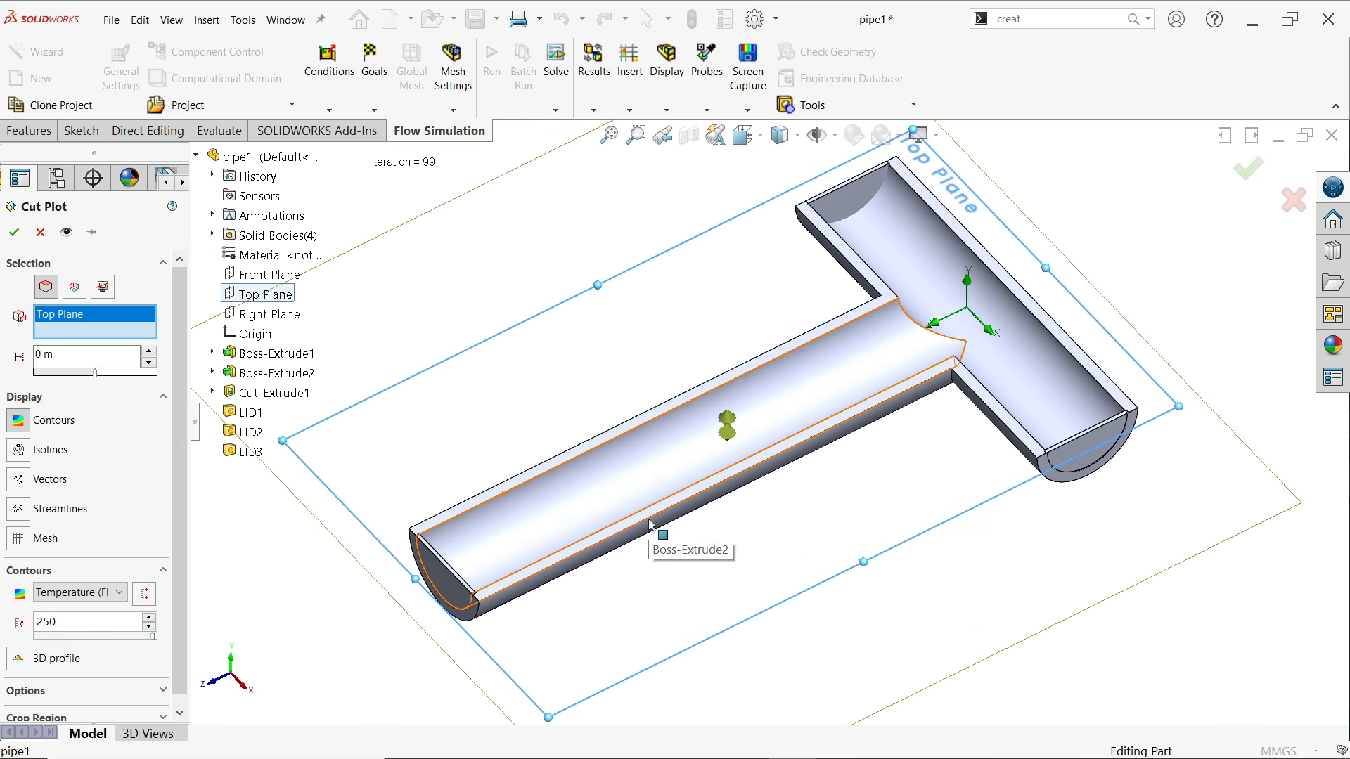
{"action": "scroll", "coordinate": [182, 585], "scroll_direction": "down", "scroll_amount": 1}
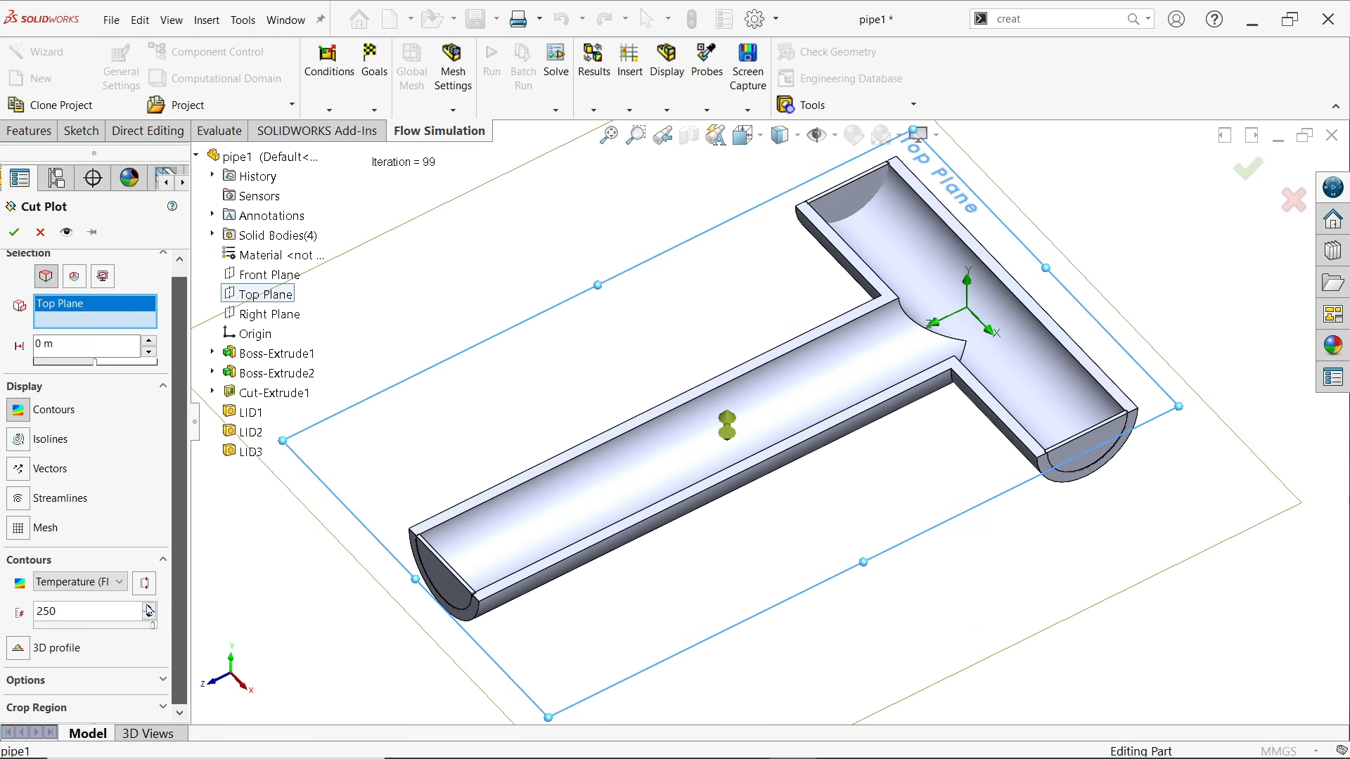
{"action": "left_click", "coordinate": [120, 590]}
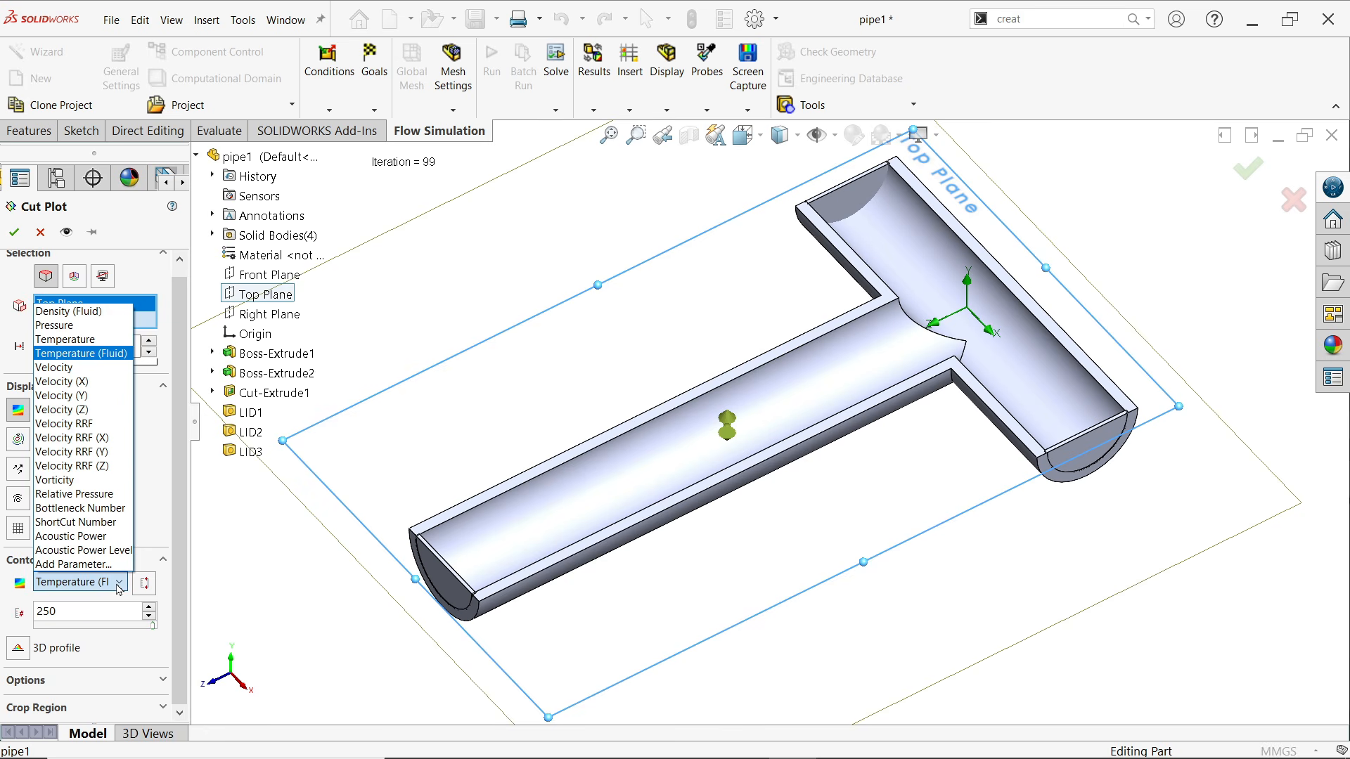
{"action": "left_click", "coordinate": [119, 589]}
{"action": "left_click", "coordinate": [162, 679]}
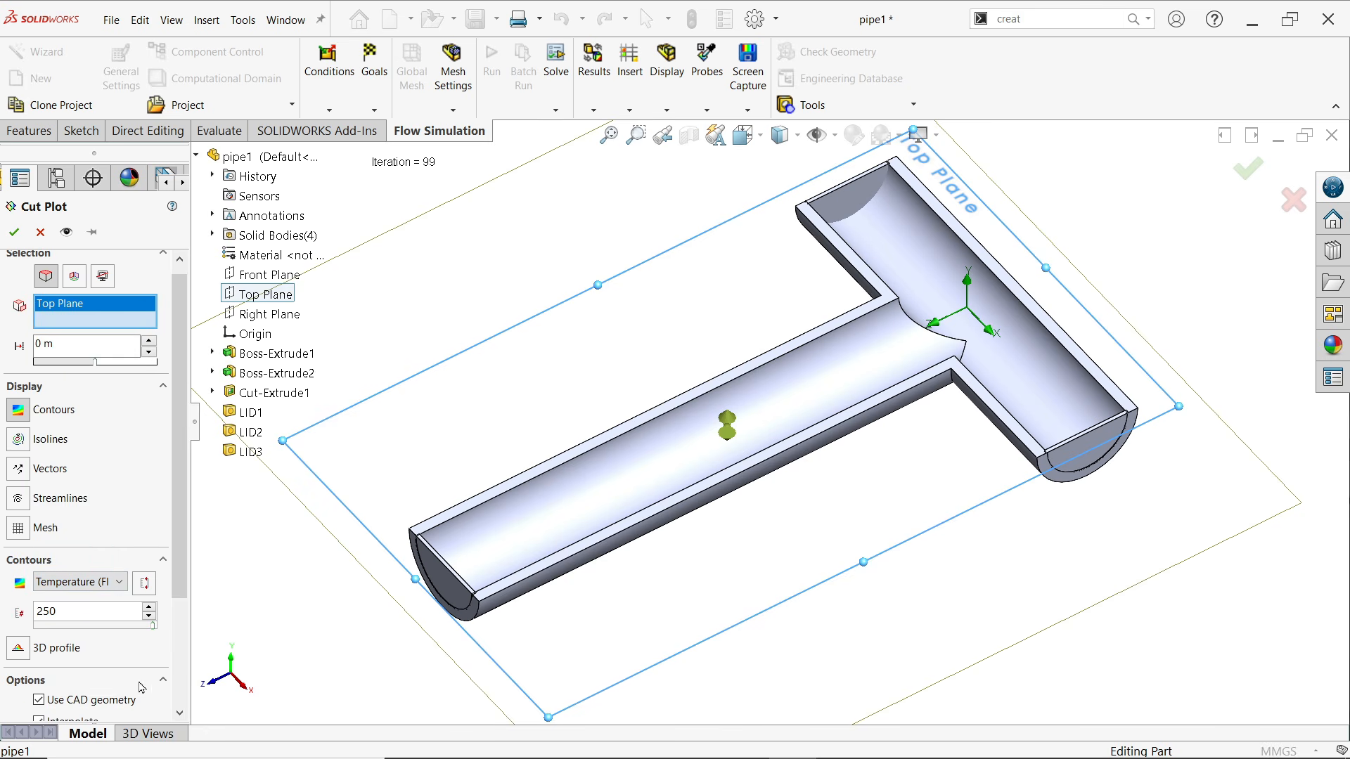
{"action": "scroll", "coordinate": [177, 693], "scroll_direction": "down", "scroll_amount": 3}
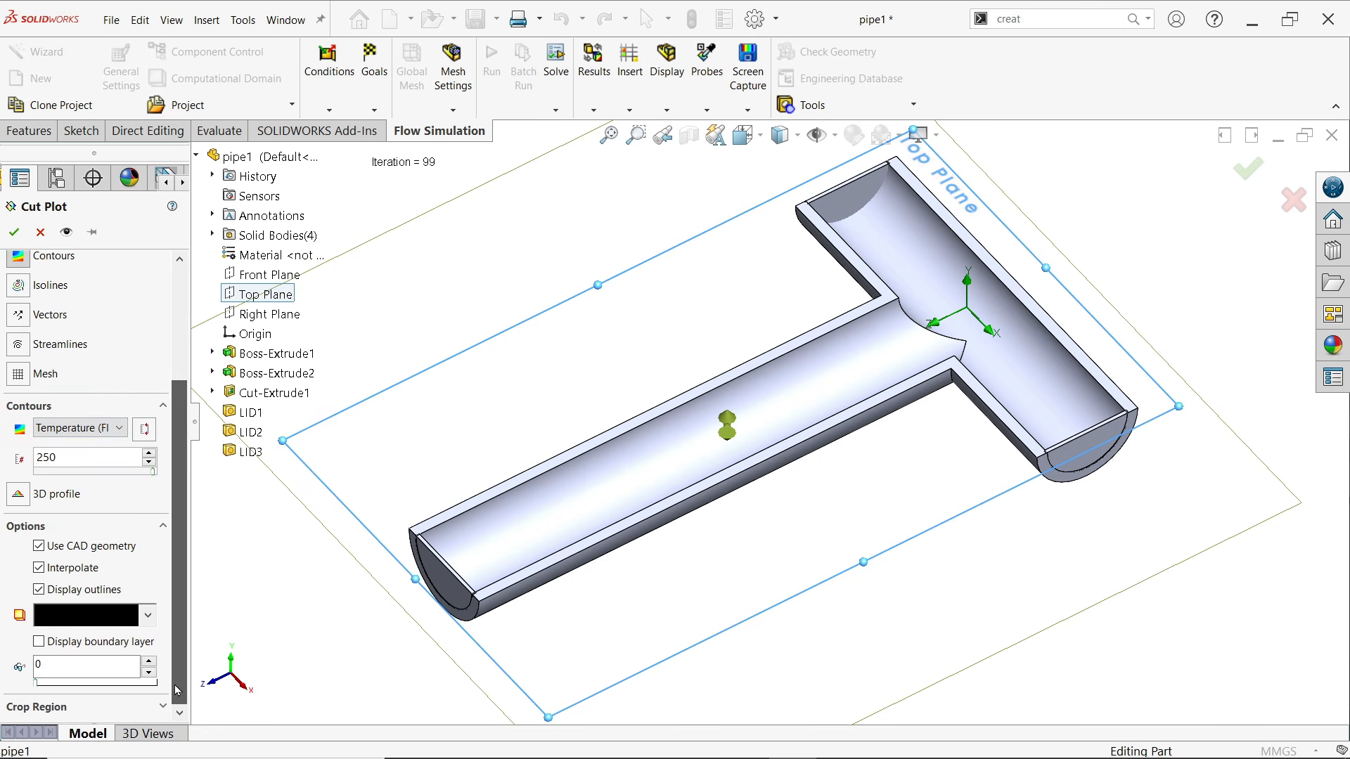
{"action": "scroll", "coordinate": [177, 680], "scroll_direction": "up", "scroll_amount": 2}
{"action": "left_click", "coordinate": [161, 594]}
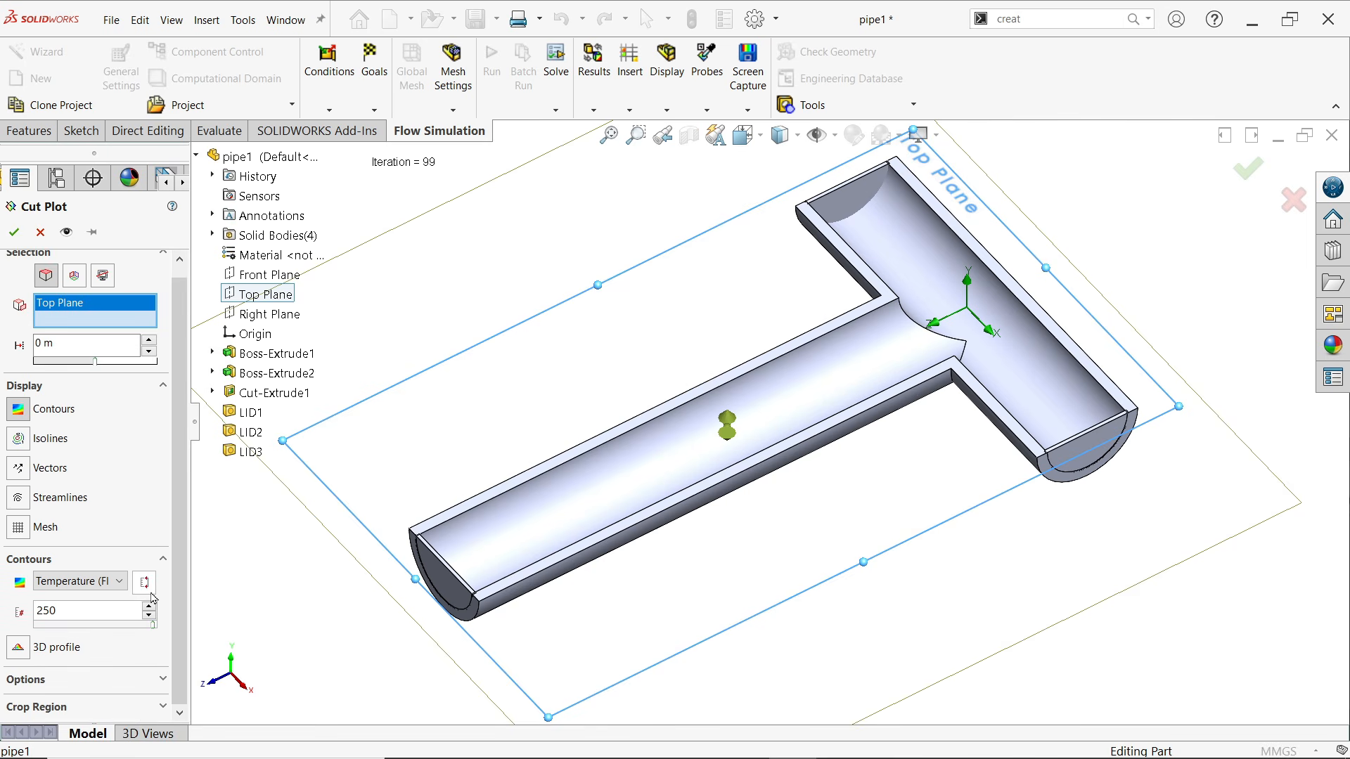
{"action": "scroll", "coordinate": [180, 589], "scroll_direction": "up", "scroll_amount": 1}
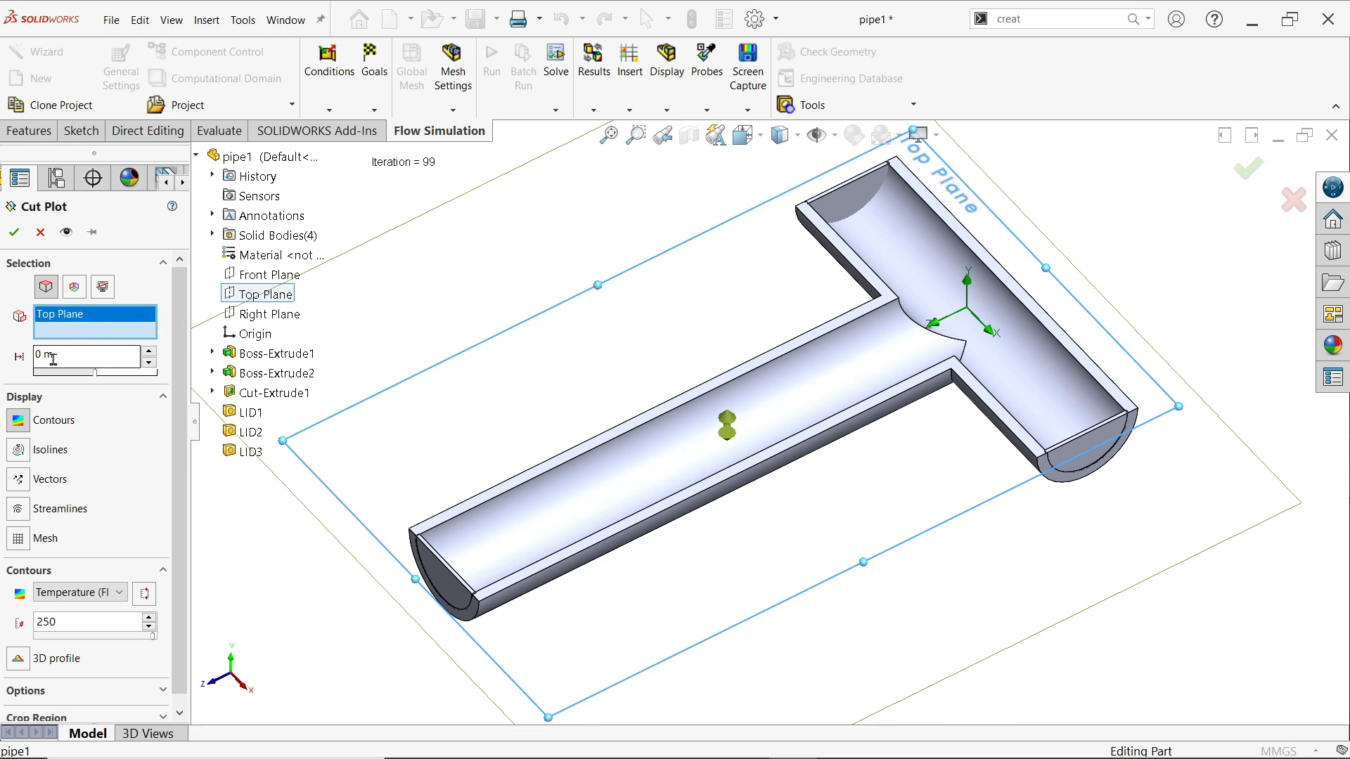
{"action": "left_click", "coordinate": [14, 234]}
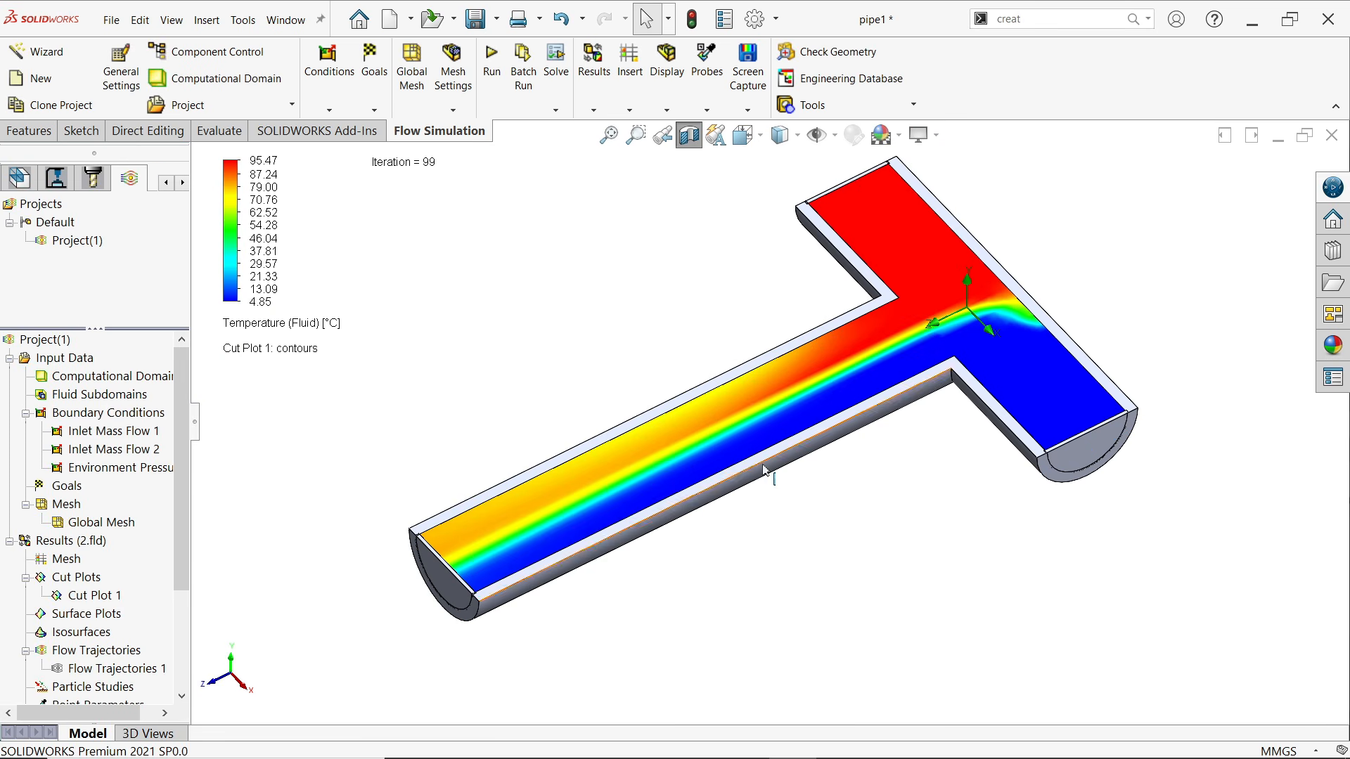
Turn on the Global Min/Max display for the temperature cut plot
{"action": "scroll", "coordinate": [869, 405], "scroll_direction": "down", "scroll_amount": 1}
{"action": "middle_click_drag", "start_coordinate": [859, 443], "coordinate": [849, 444]}
{"action": "scroll", "coordinate": [849, 441], "scroll_direction": "down", "scroll_amount": 1}
{"action": "scroll", "coordinate": [849, 440], "scroll_direction": "up", "scroll_amount": 2}
{"action": "scroll", "coordinate": [865, 260], "scroll_direction": "down", "scroll_amount": 1}
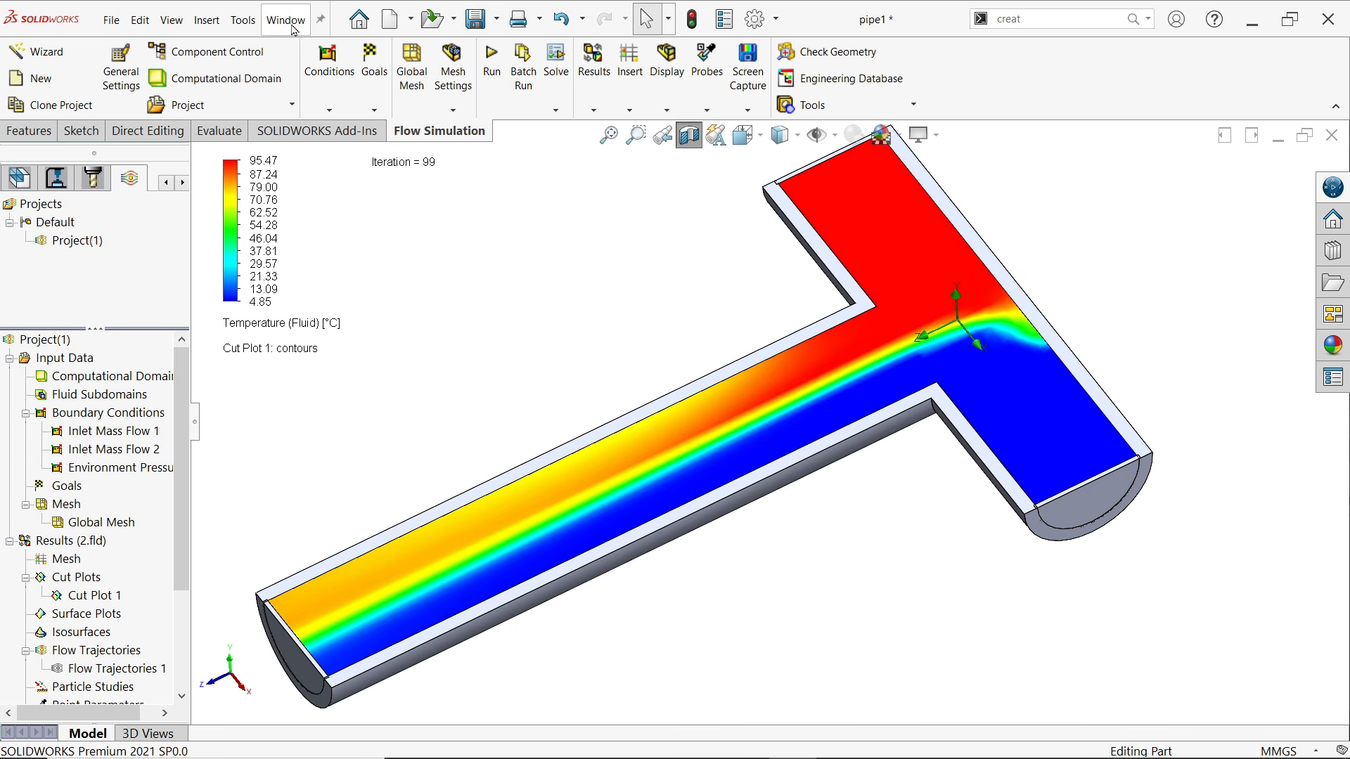
{"action": "left_click", "coordinate": [246, 21]}
{"action": "mouse_move", "coordinate": [305, 165]}
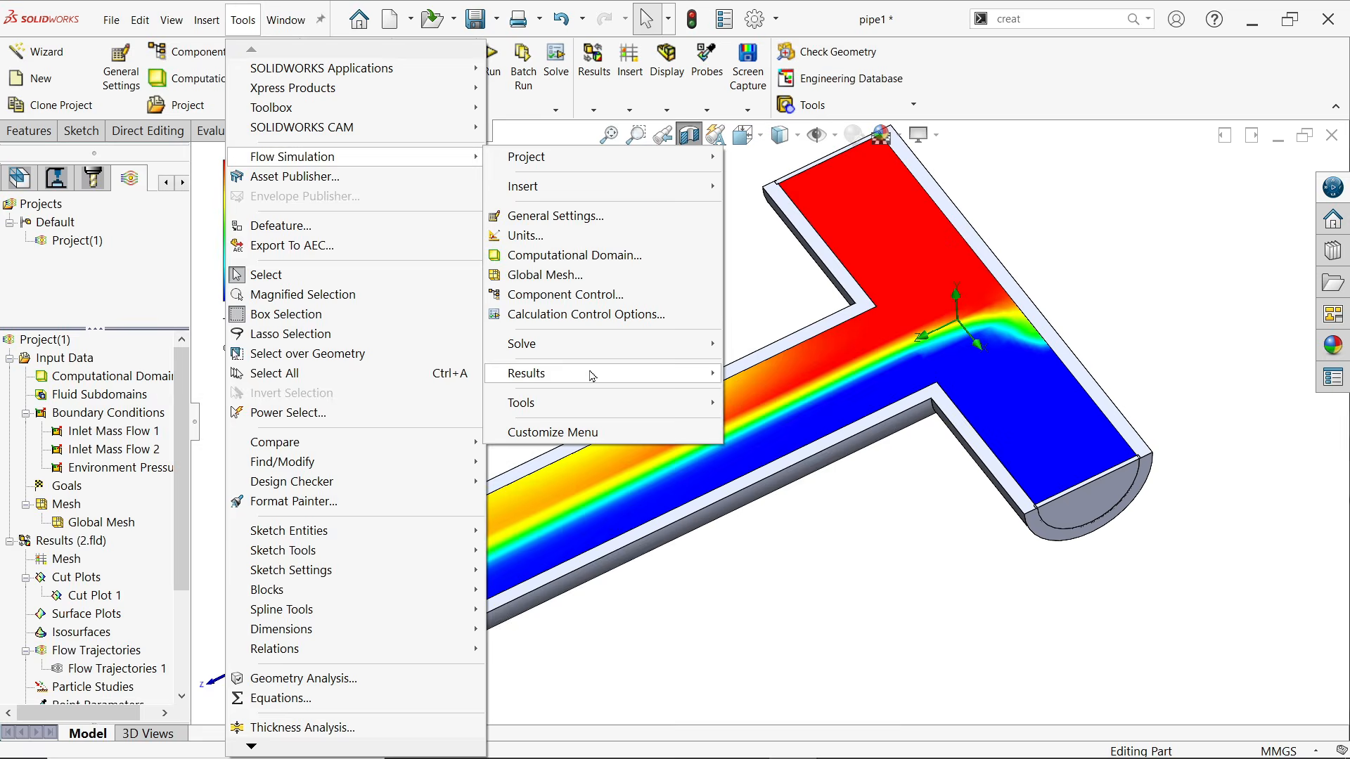
{"action": "mouse_move", "coordinate": [591, 375]}
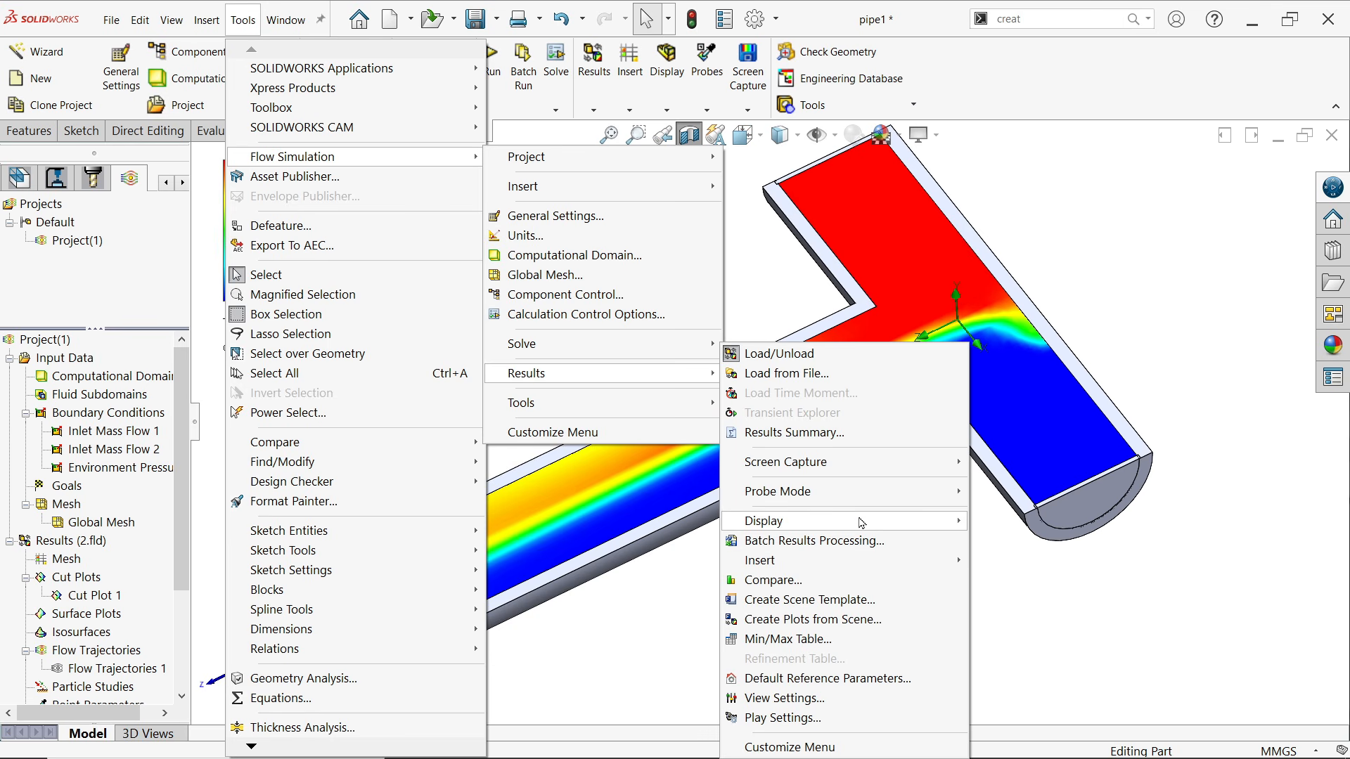
{"action": "mouse_move", "coordinate": [861, 523]}
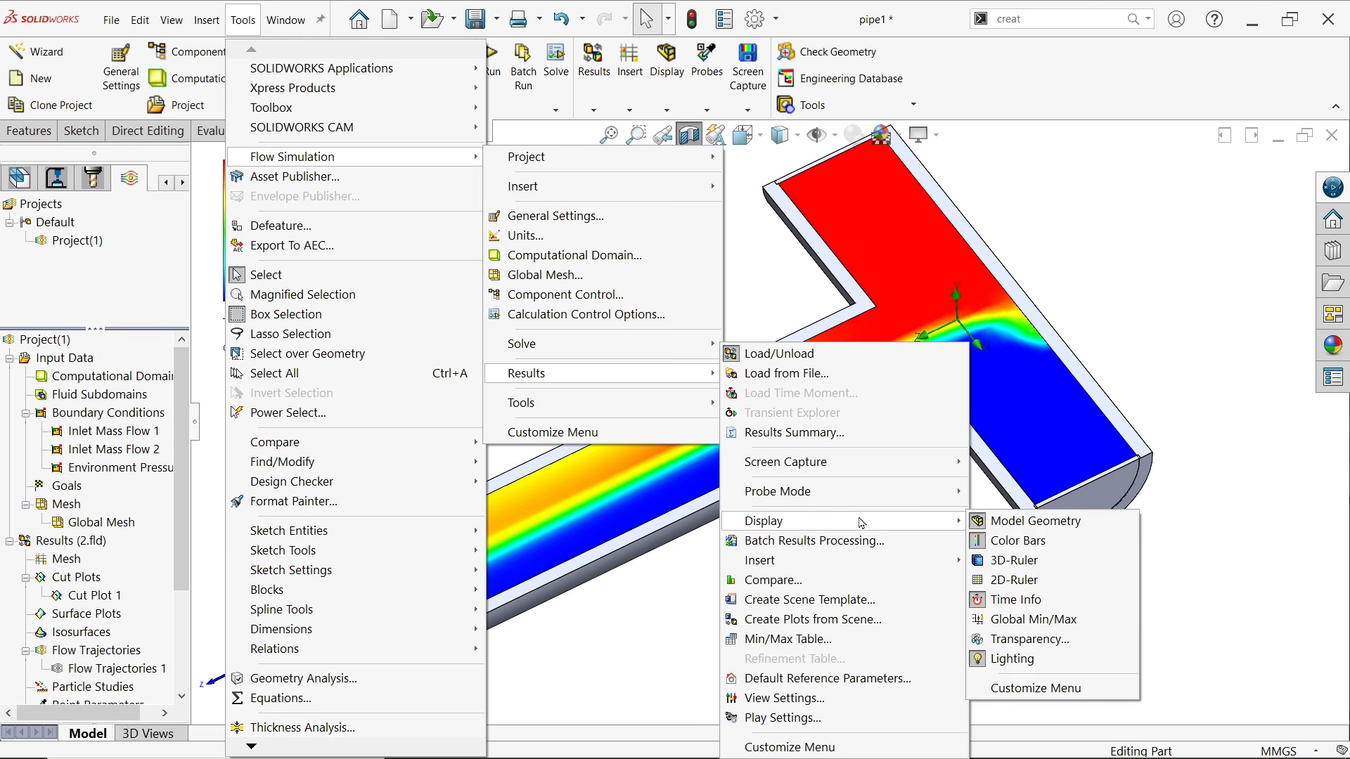
{"action": "left_click", "coordinate": [1017, 621]}
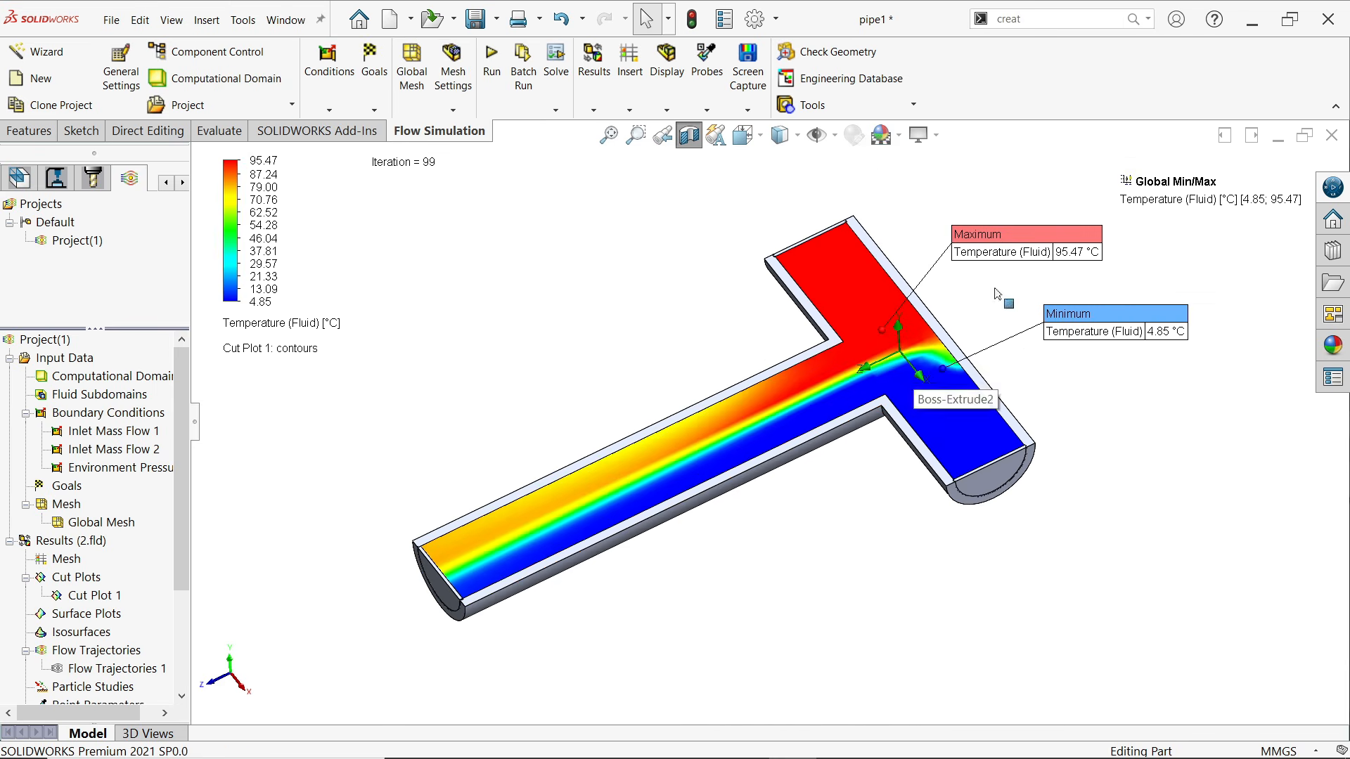
Reposition the minimum and maximum temperature callouts closer to the pipe junction
{"action": "scroll", "coordinate": [997, 294], "scroll_direction": "down", "scroll_amount": 5}
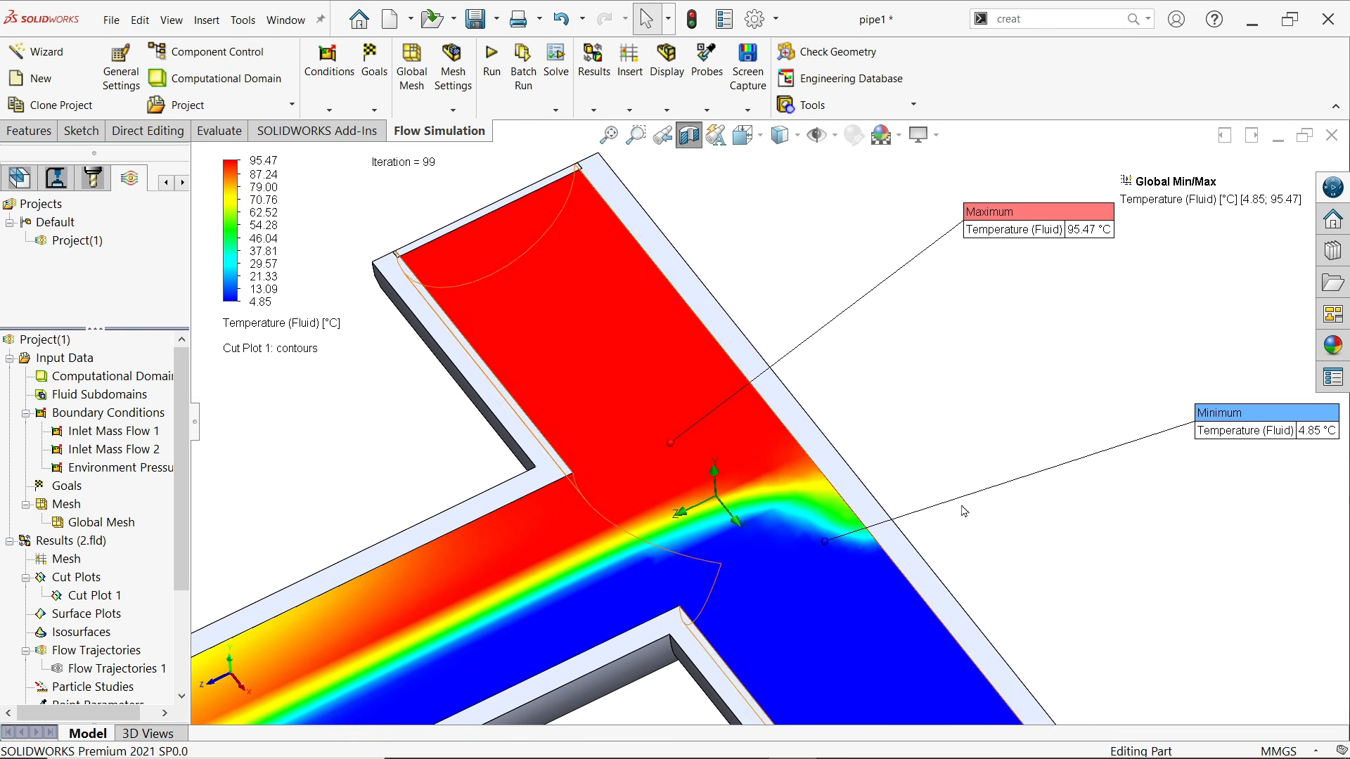
{"action": "left_click_drag", "start_coordinate": [1286, 441], "coordinate": [1000, 393]}
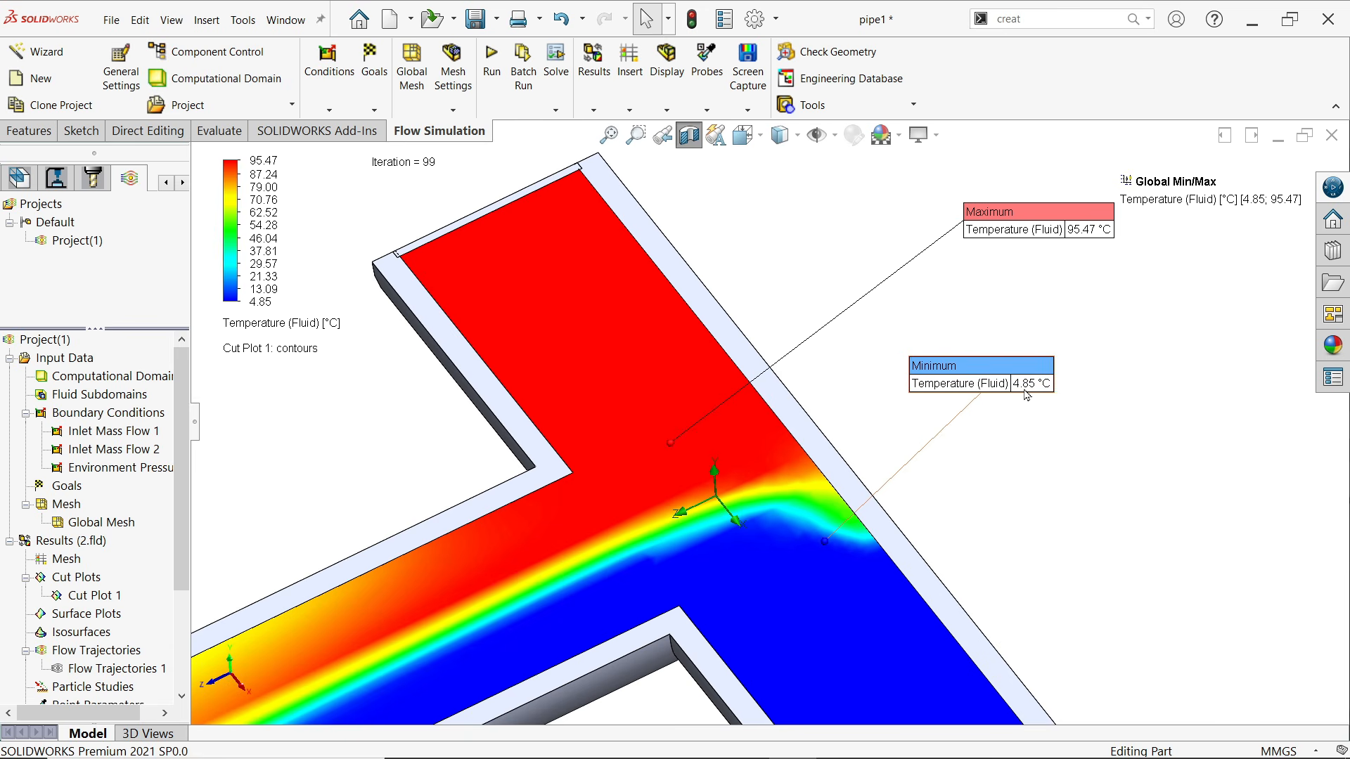
{"action": "left_click_drag", "start_coordinate": [896, 227], "coordinate": [770, 244]}
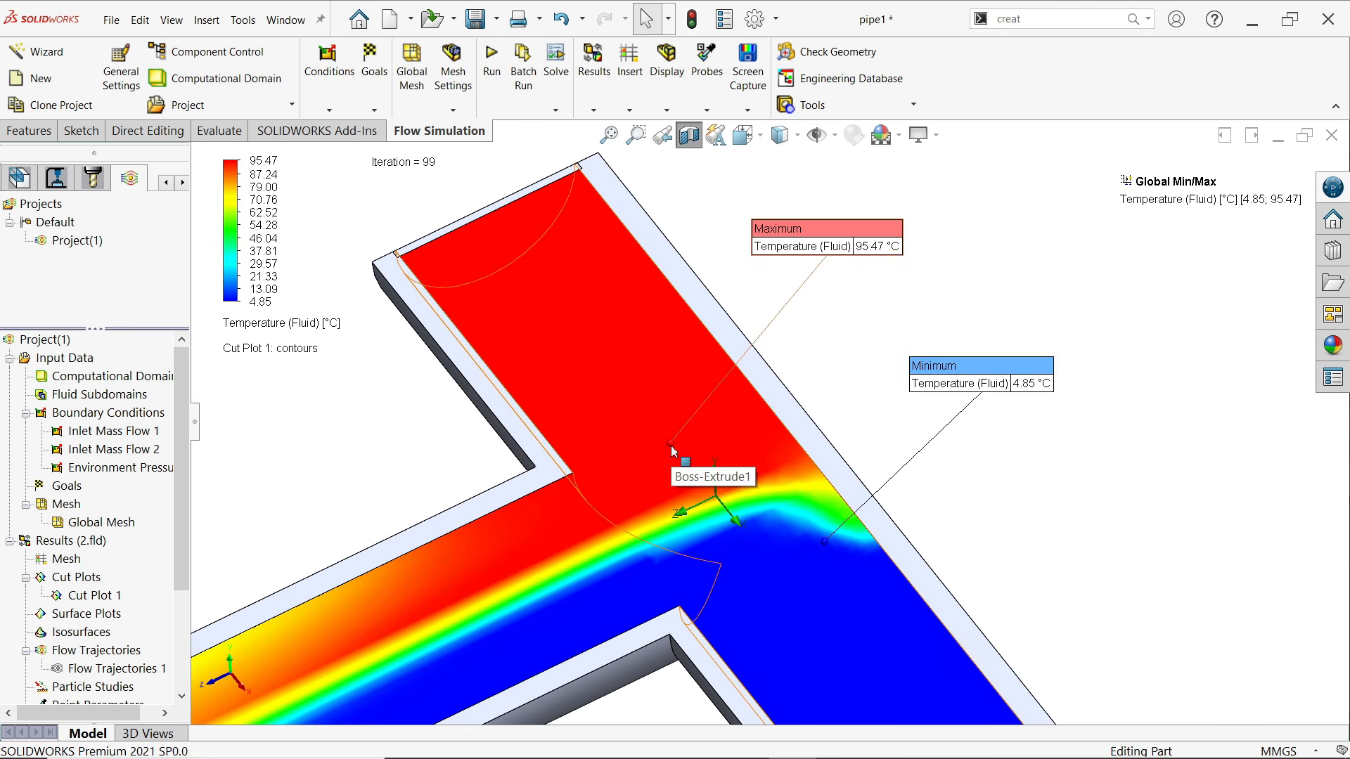
Switch the parameter shown by the cut plot's contours to Pressure
{"action": "scroll", "coordinate": [740, 436], "scroll_direction": "up", "scroll_amount": 5}
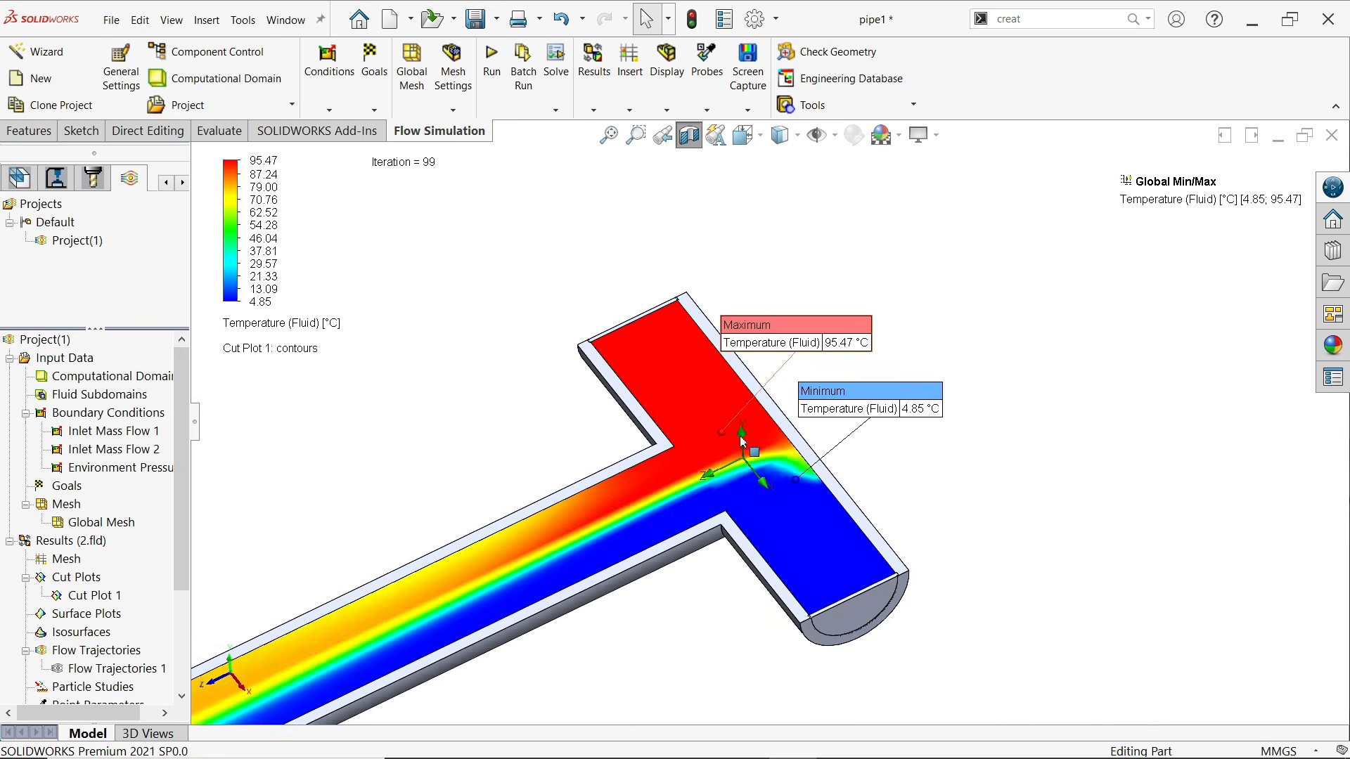
{"action": "scroll", "coordinate": [701, 492], "scroll_direction": "up", "scroll_amount": 2}
{"action": "scroll", "coordinate": [689, 507], "scroll_direction": "down", "scroll_amount": 3}
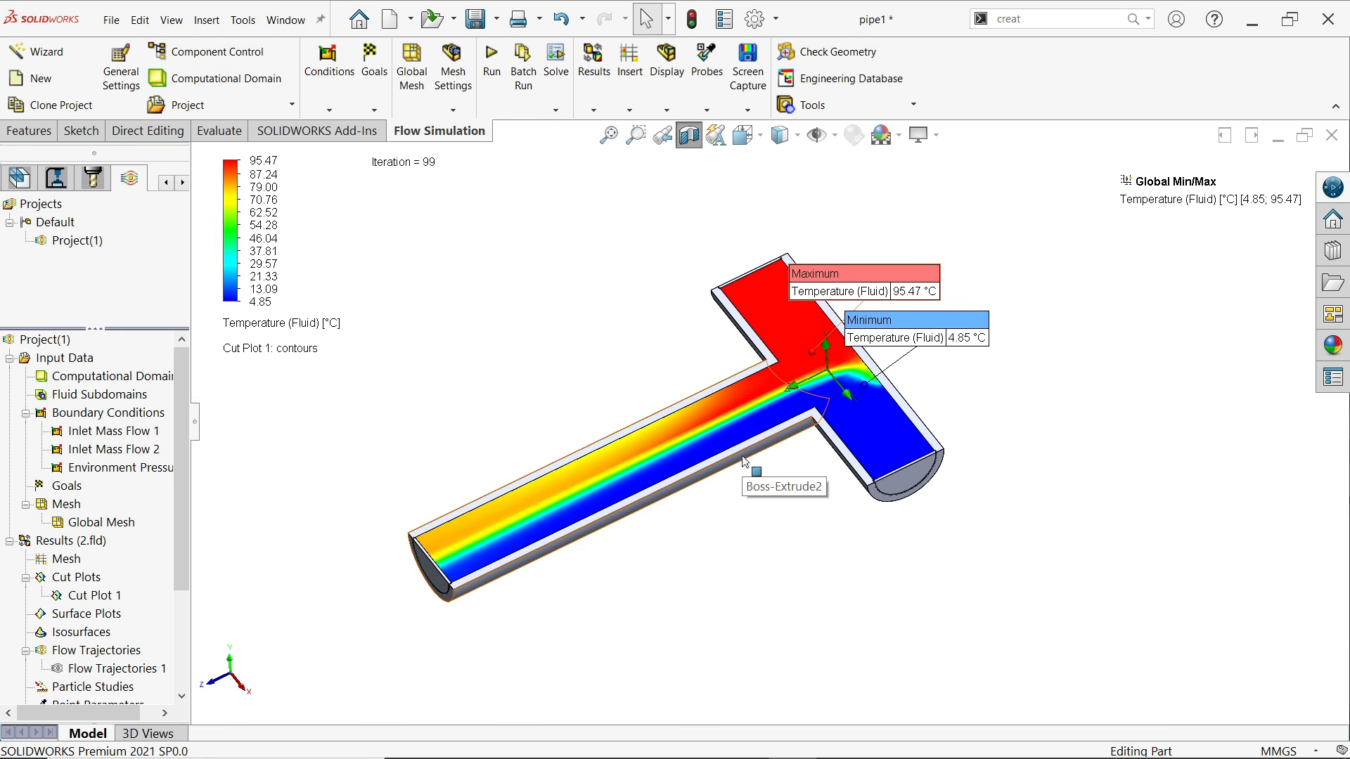
{"action": "scroll", "coordinate": [696, 403], "scroll_direction": "down", "scroll_amount": 1}
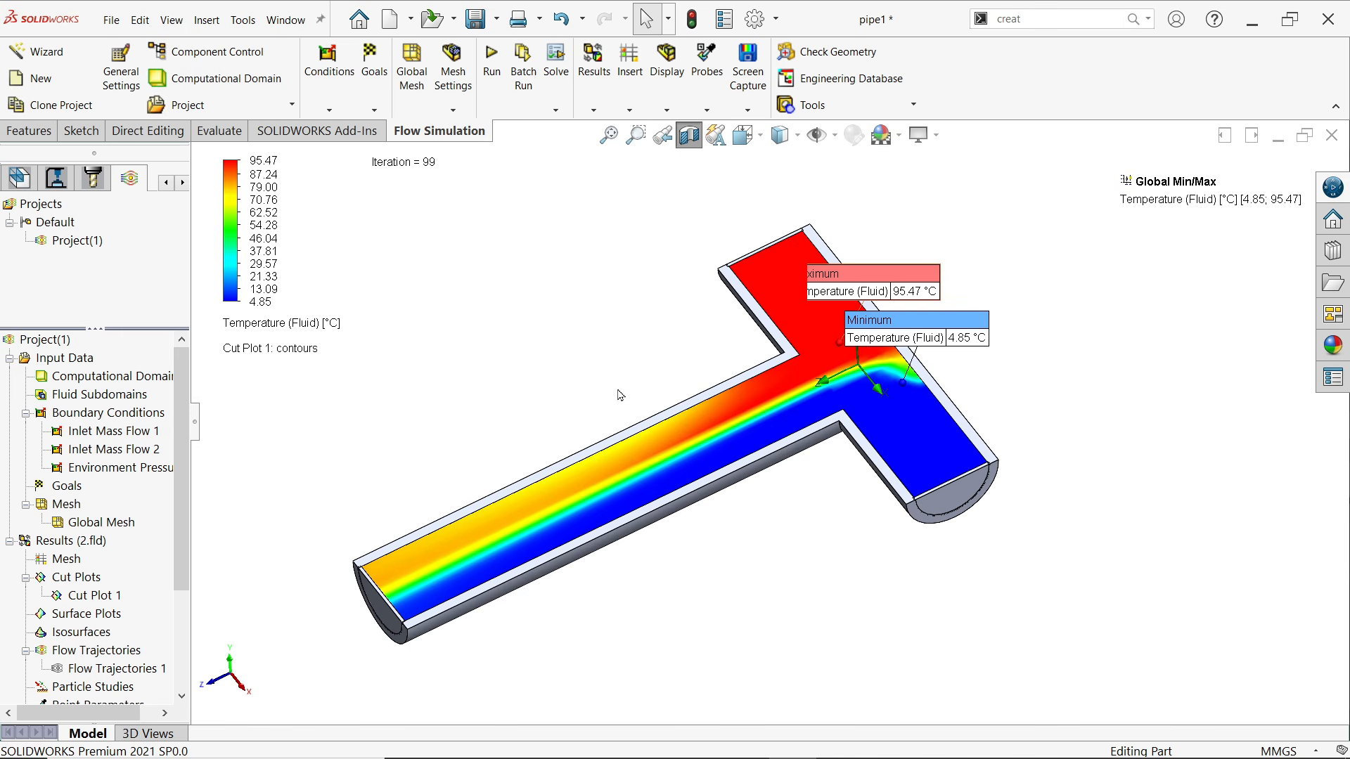
{"action": "middle_click_drag", "start_coordinate": [620, 394], "coordinate": [623, 422]}
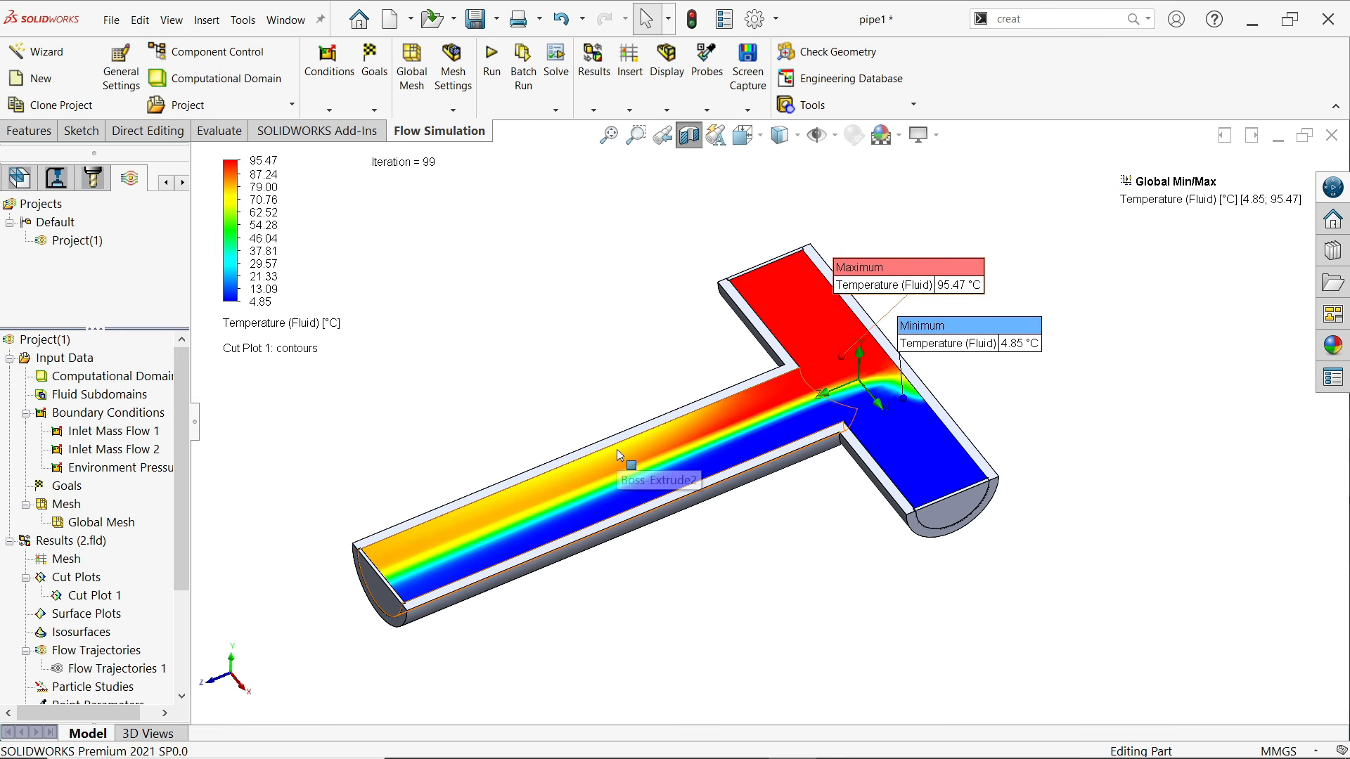
{"action": "scroll", "coordinate": [399, 585], "scroll_direction": "down", "scroll_amount": 1}
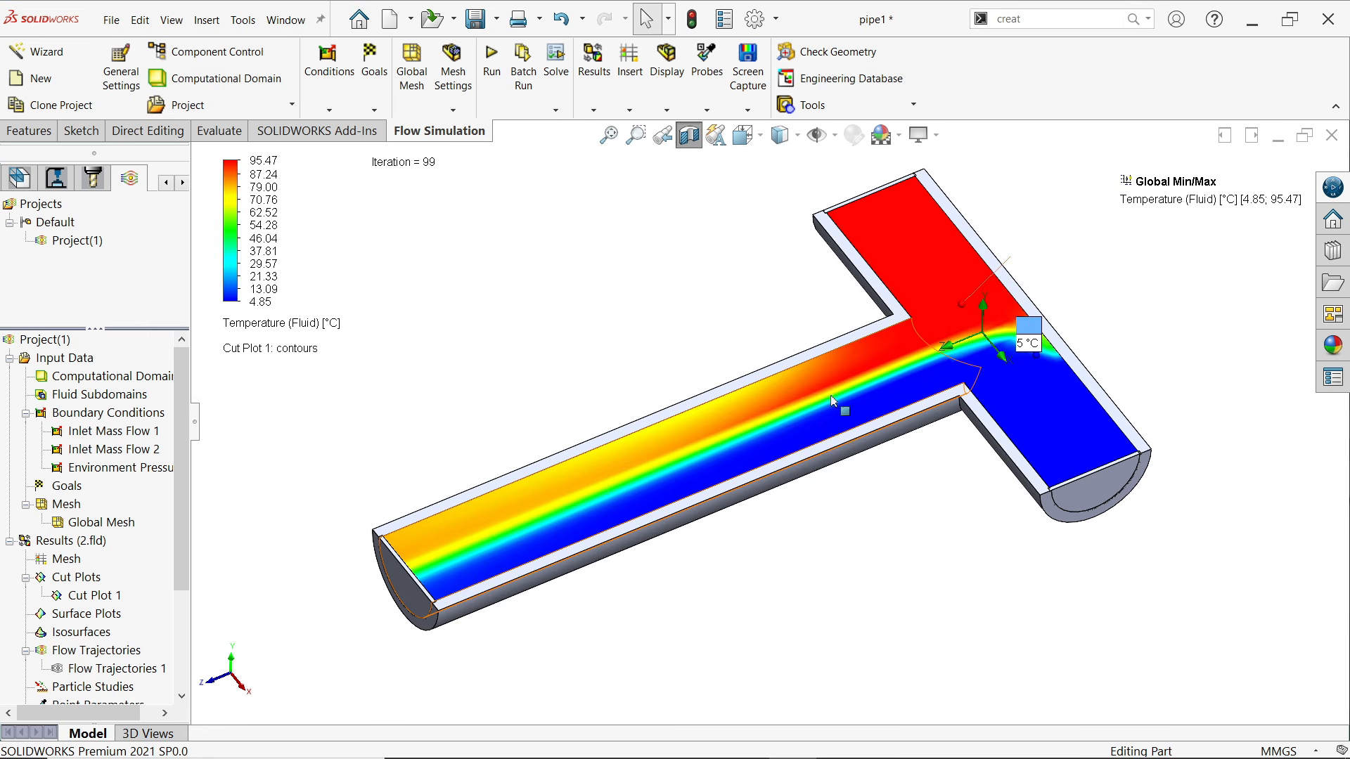
{"action": "left_click", "coordinate": [311, 325]}
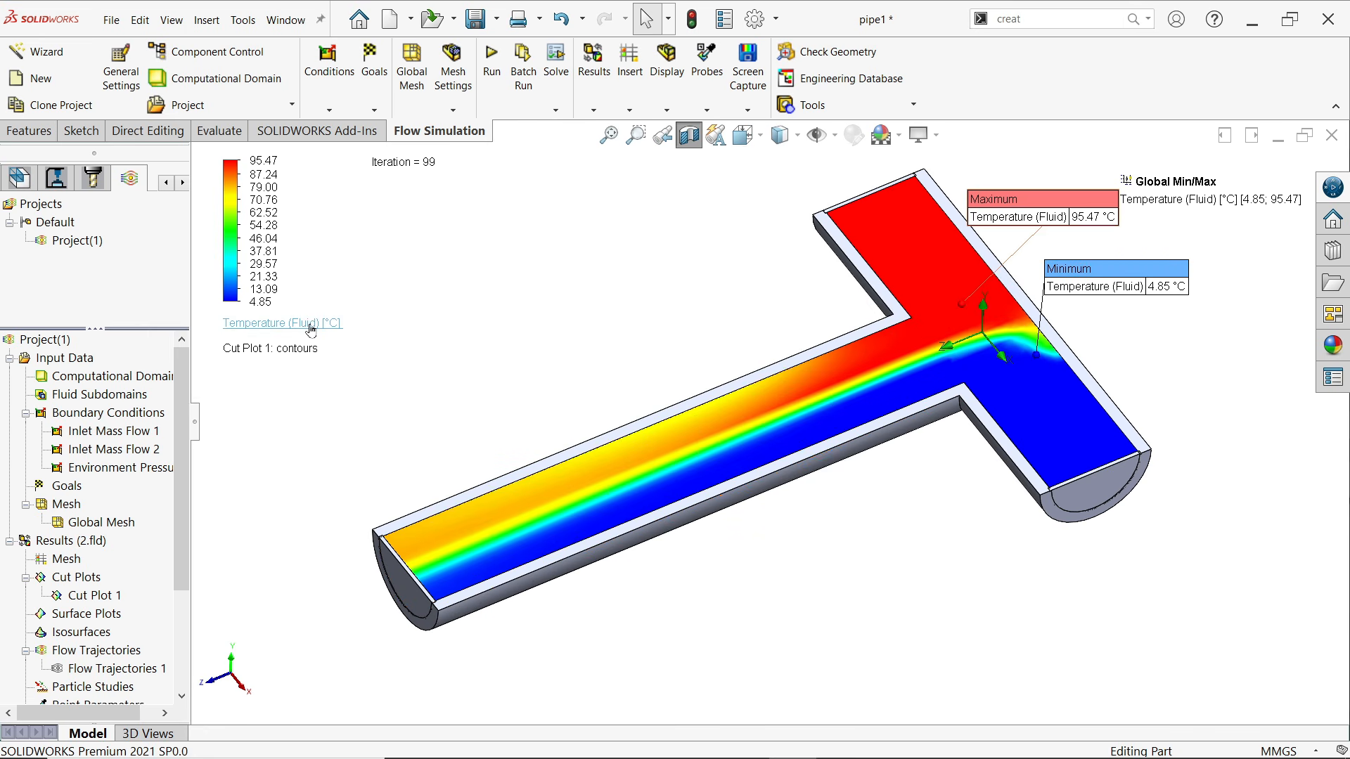
{"action": "left_click", "coordinate": [310, 328]}
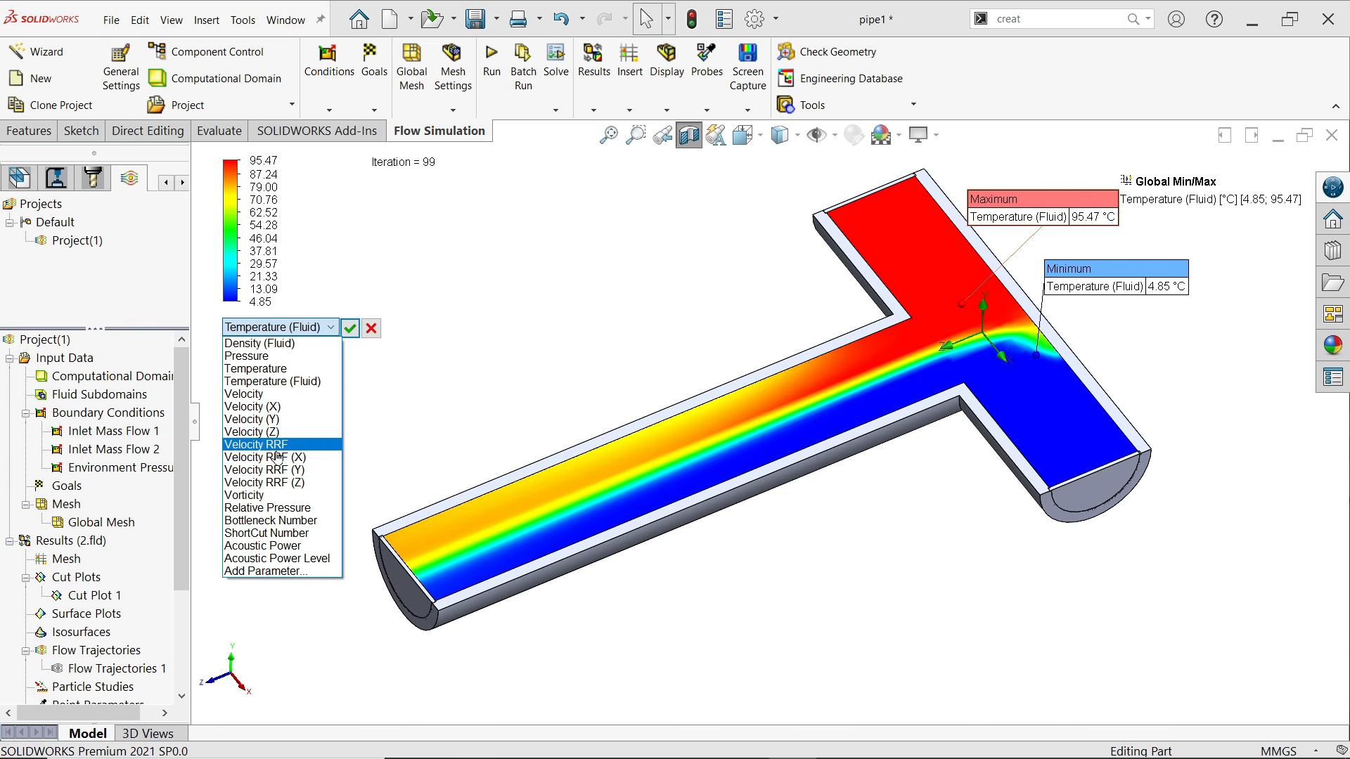
{"action": "left_click", "coordinate": [266, 359]}
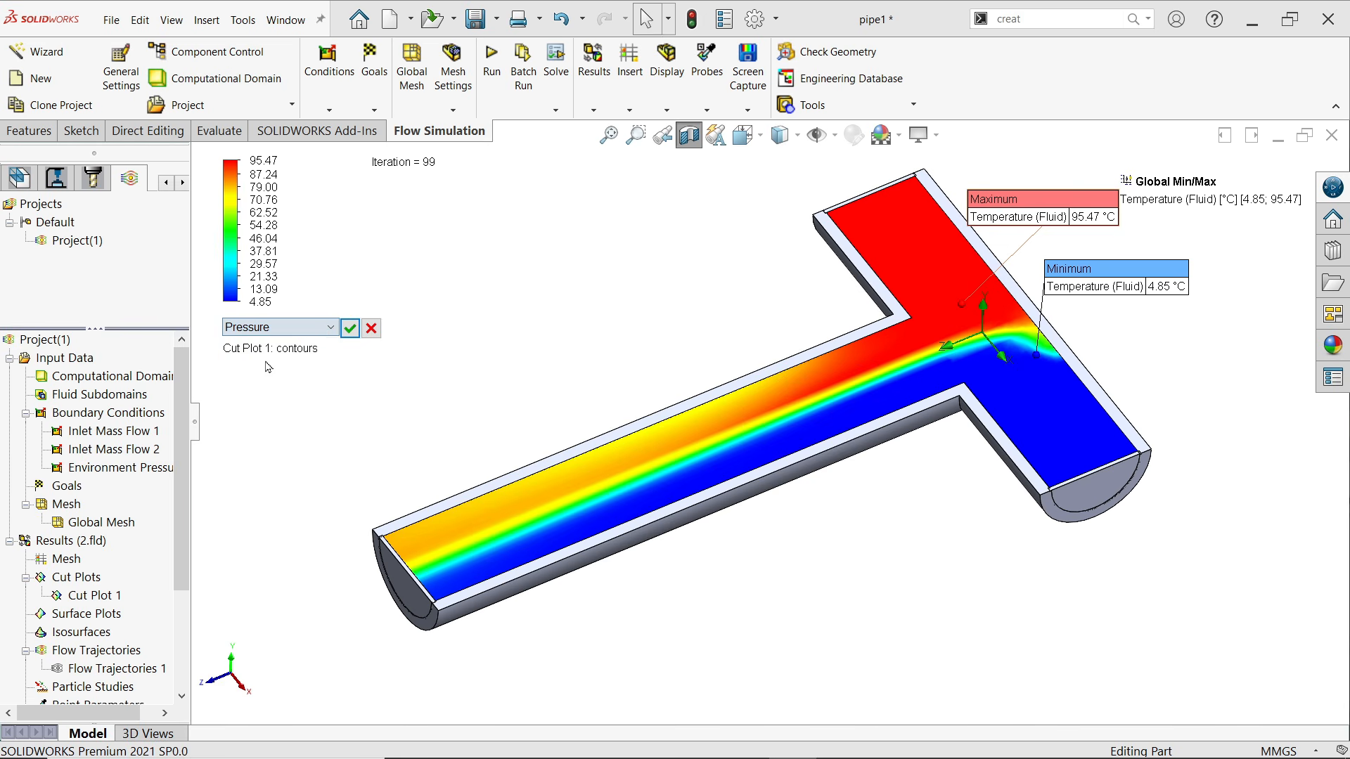
{"action": "left_click", "coordinate": [350, 328]}
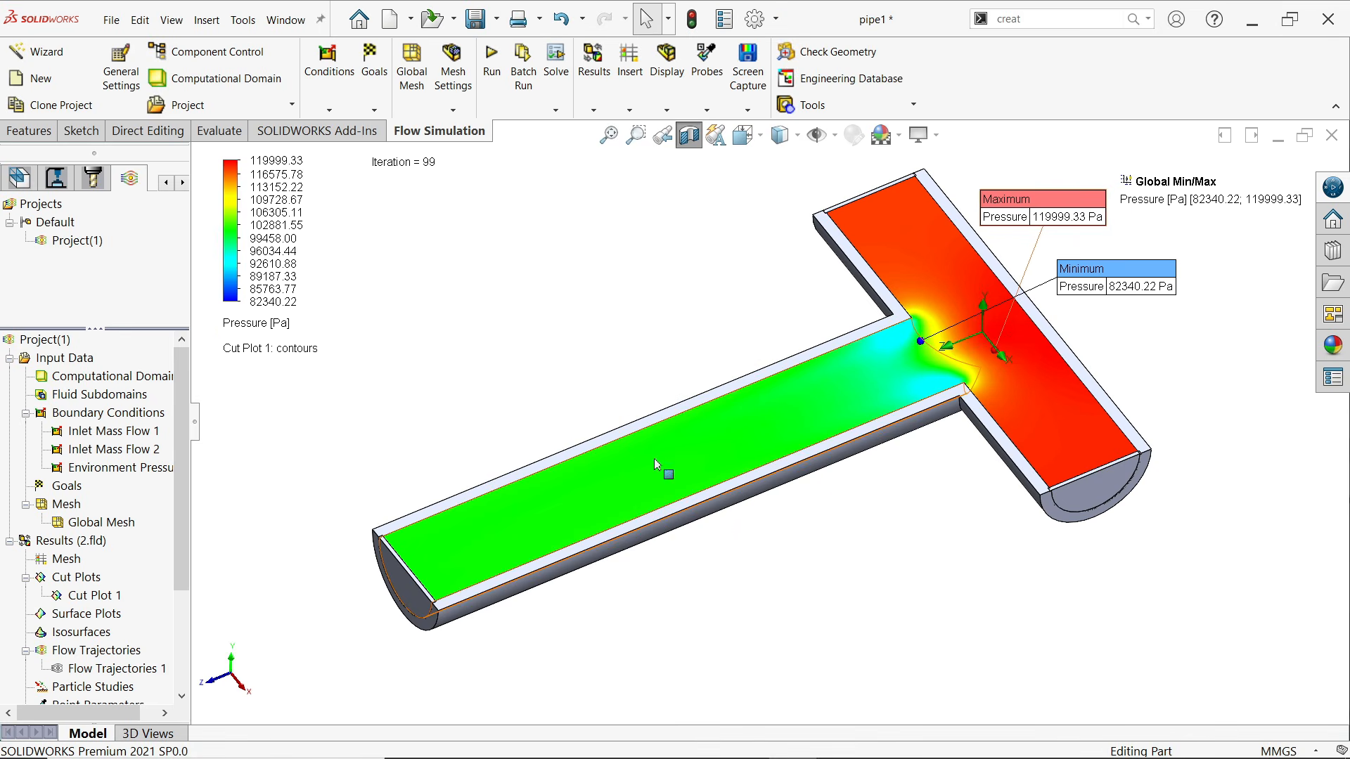
Change the cut plot's displayed contour parameter to Velocity
{"action": "left_click", "coordinate": [281, 325]}
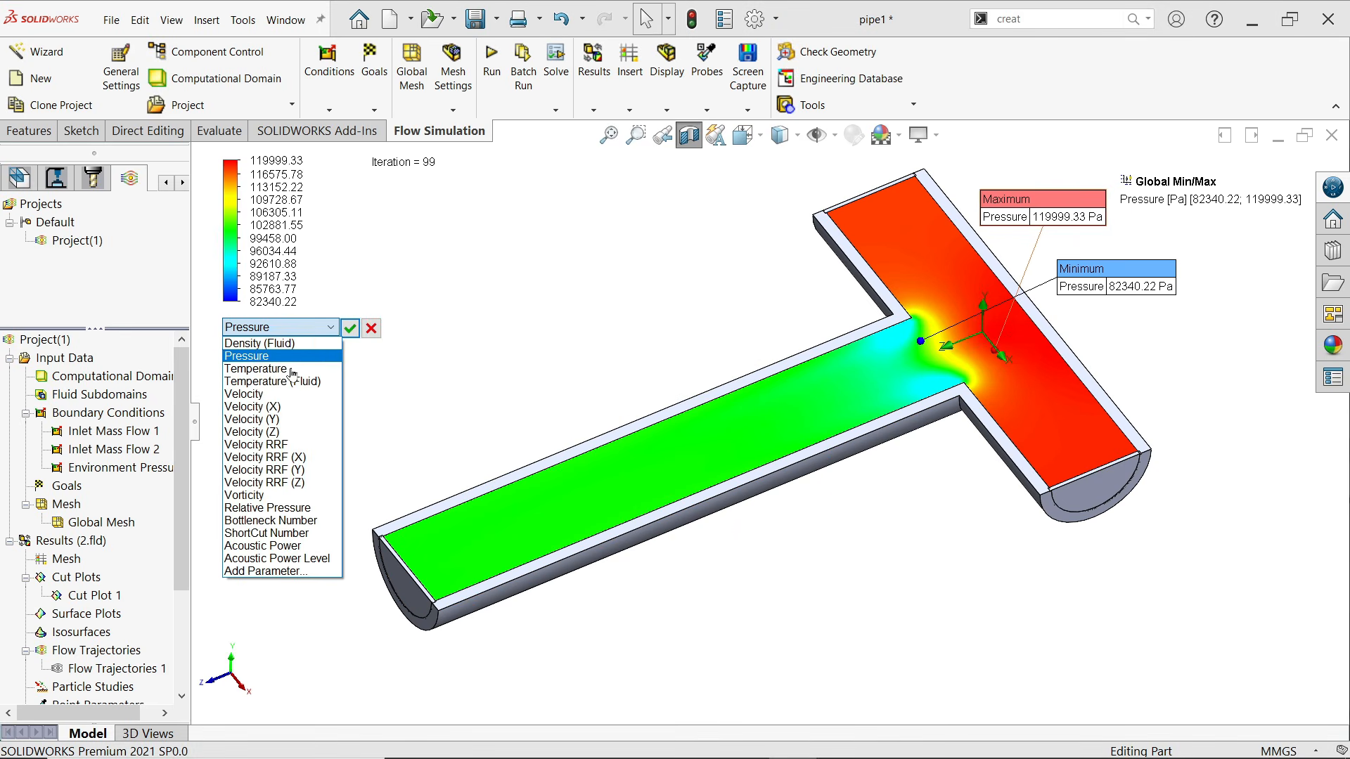
{"action": "left_click", "coordinate": [267, 394]}
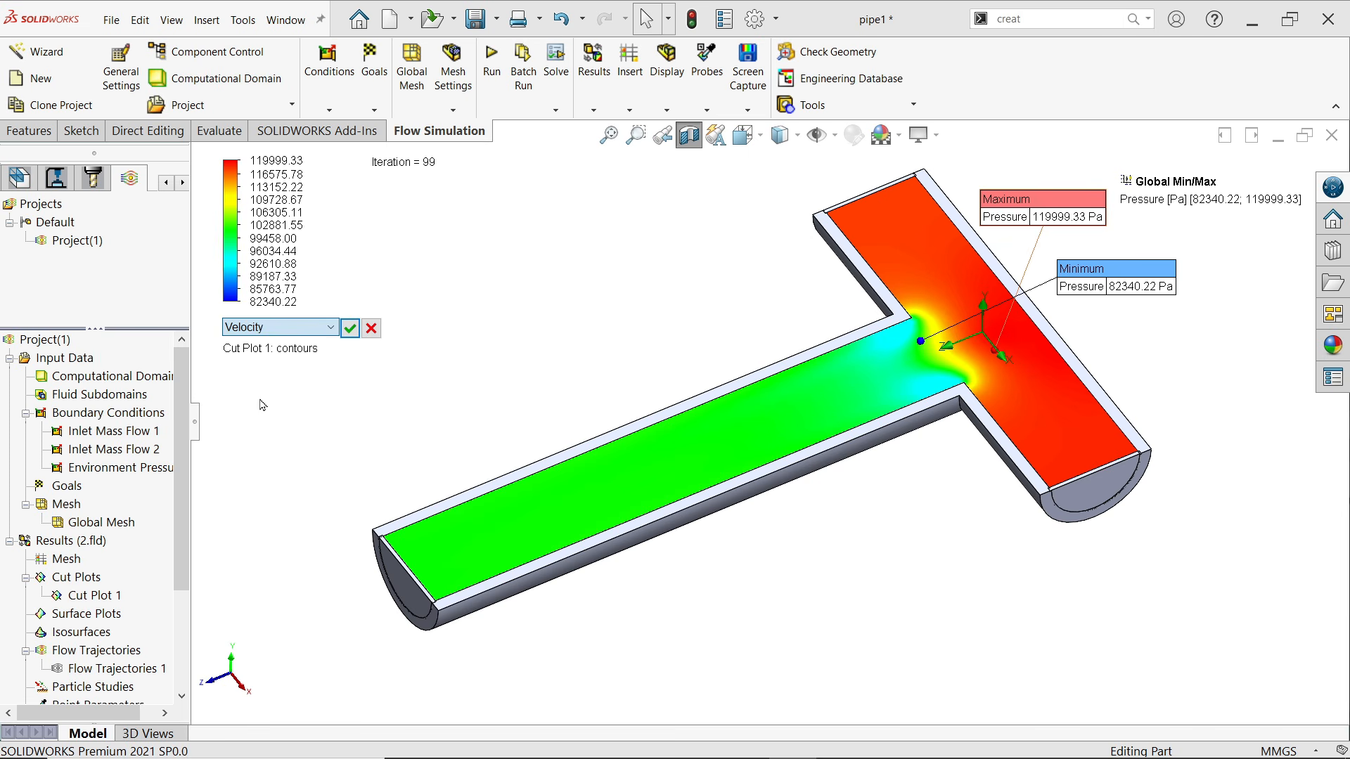
{"action": "left_click", "coordinate": [351, 329]}
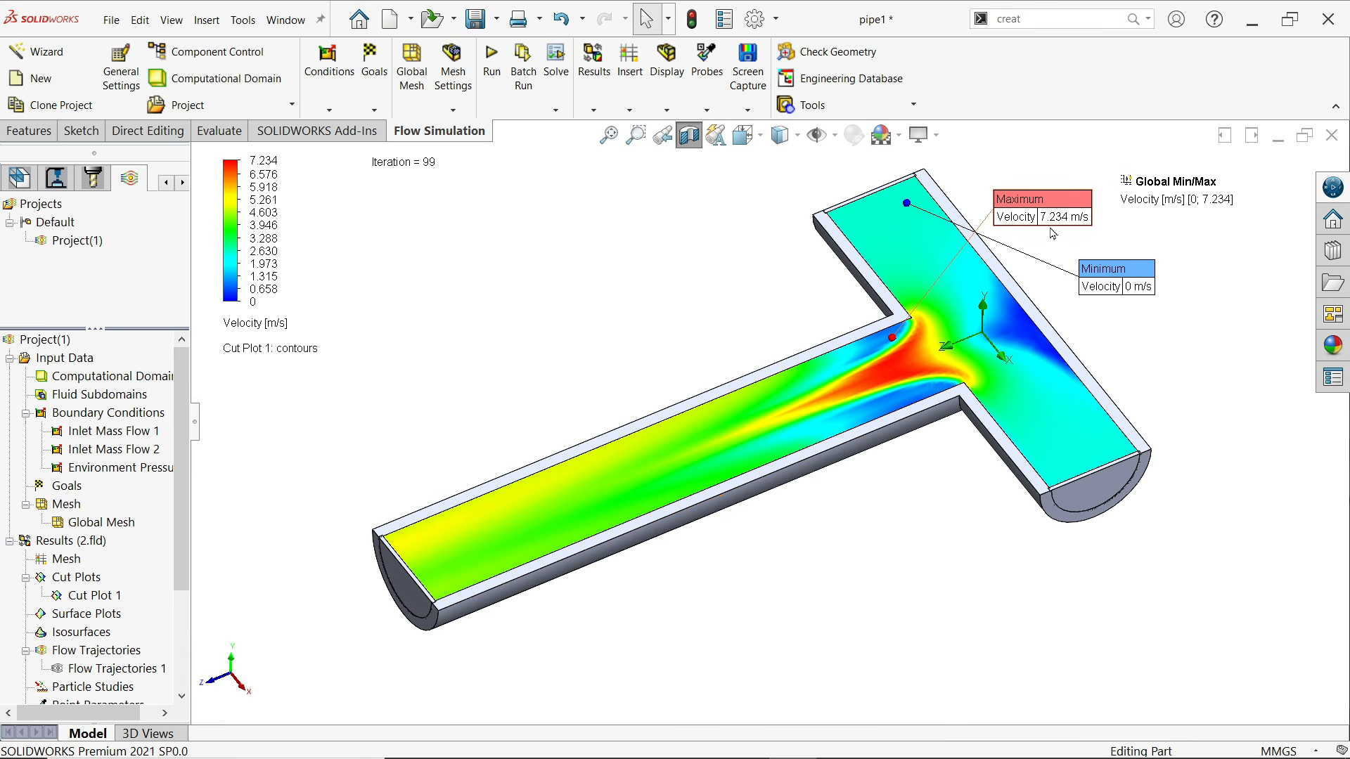
Return the cut plot's contour parameter to Temperature (Fluid)
{"action": "left_click", "coordinate": [254, 324]}
{"action": "left_click", "coordinate": [254, 327]}
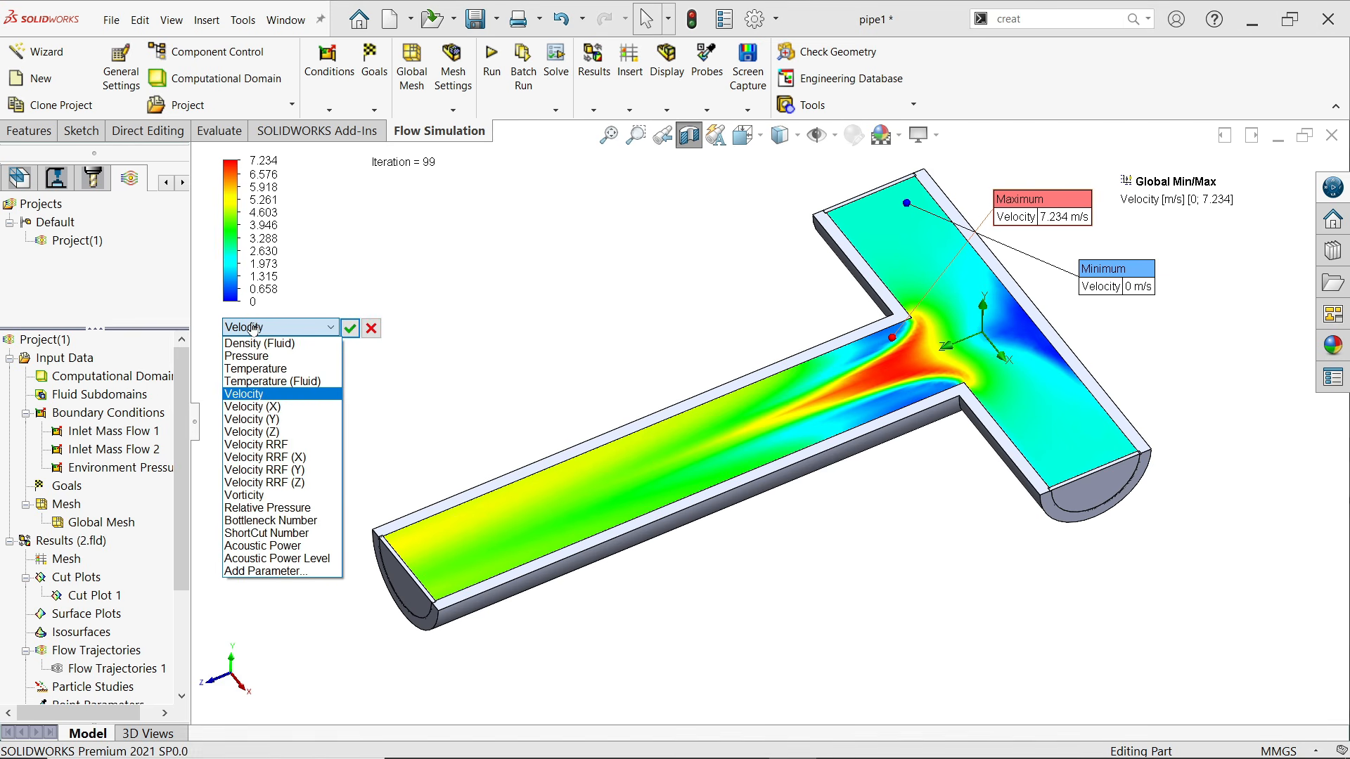
{"action": "left_click", "coordinate": [261, 382]}
{"action": "left_click", "coordinate": [351, 328]}
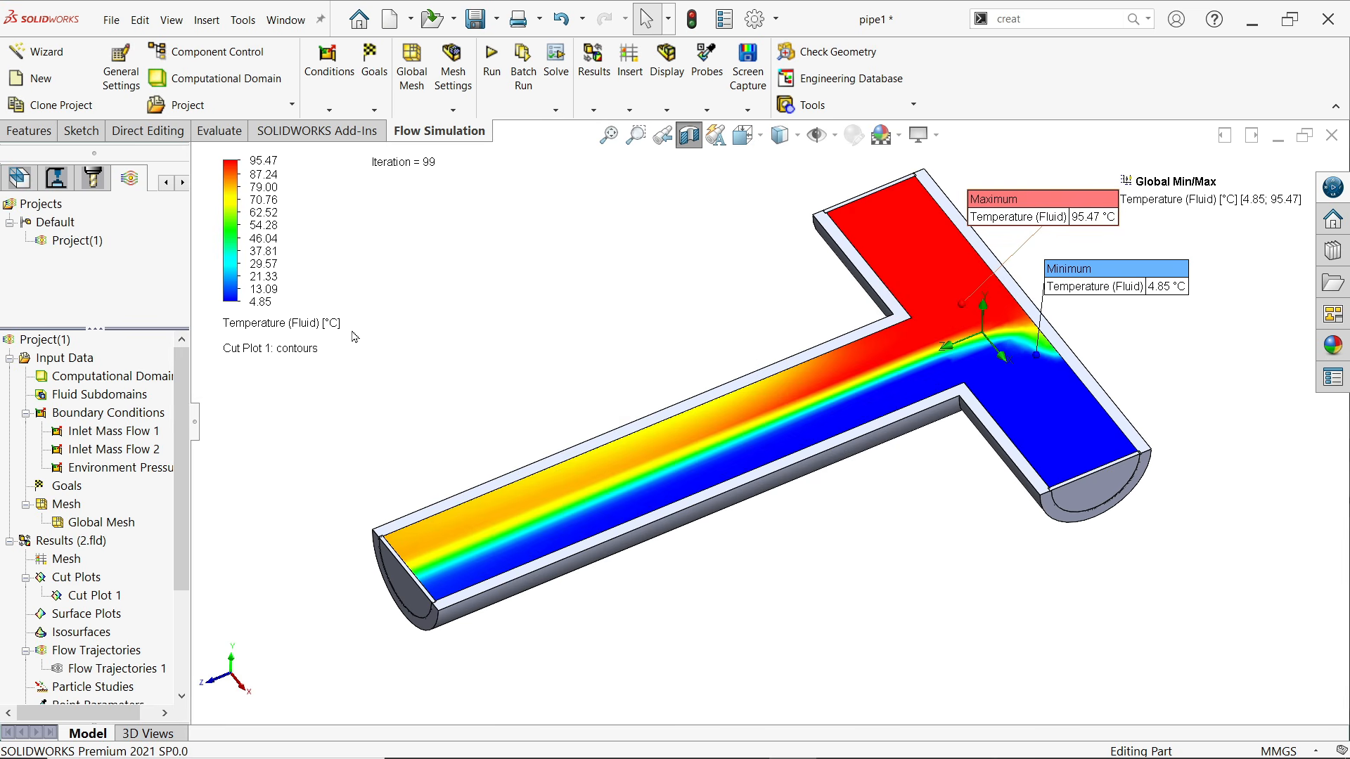
Hide Cut Plot 1 in the flow simulation results
{"action": "middle_click_drag", "start_coordinate": [824, 418], "coordinate": [828, 444]}
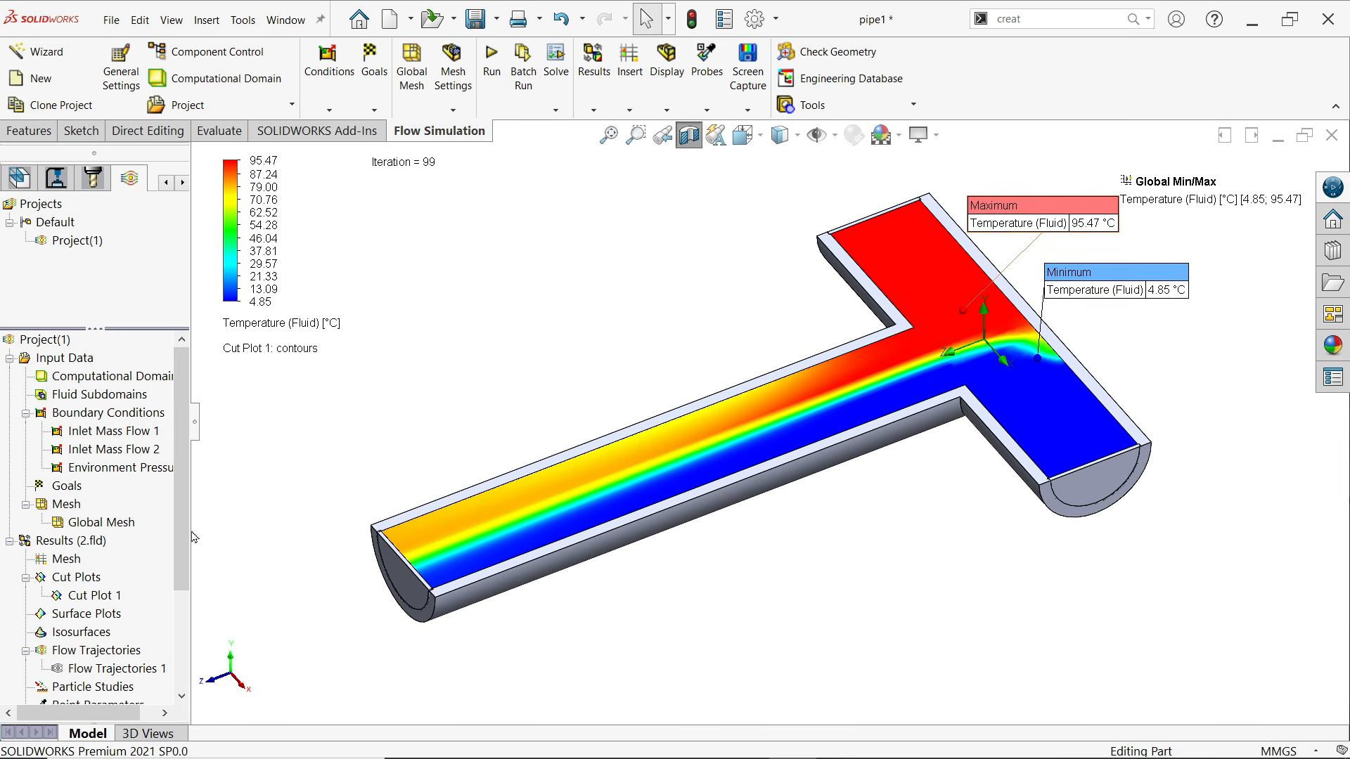
{"action": "left_click_drag", "start_coordinate": [185, 532], "coordinate": [182, 619]}
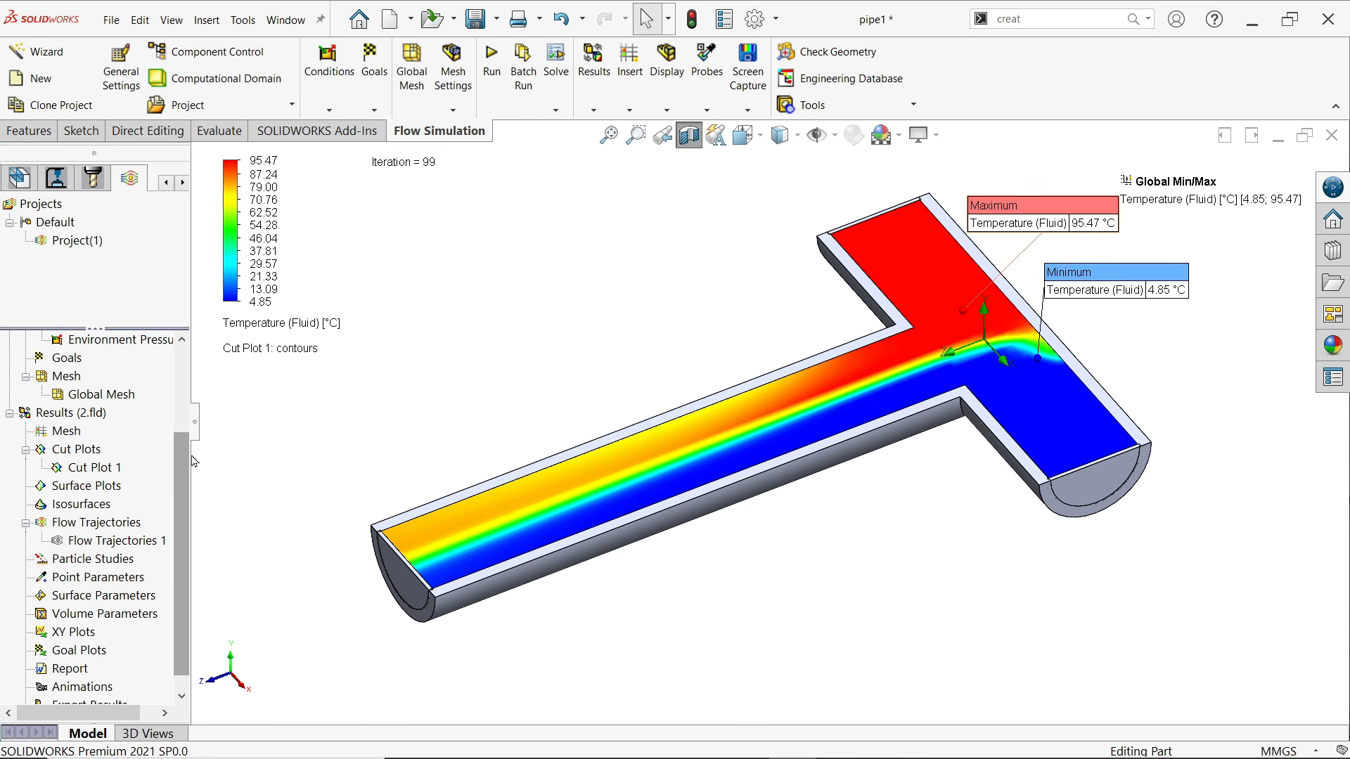
{"action": "right_click", "coordinate": [96, 467]}
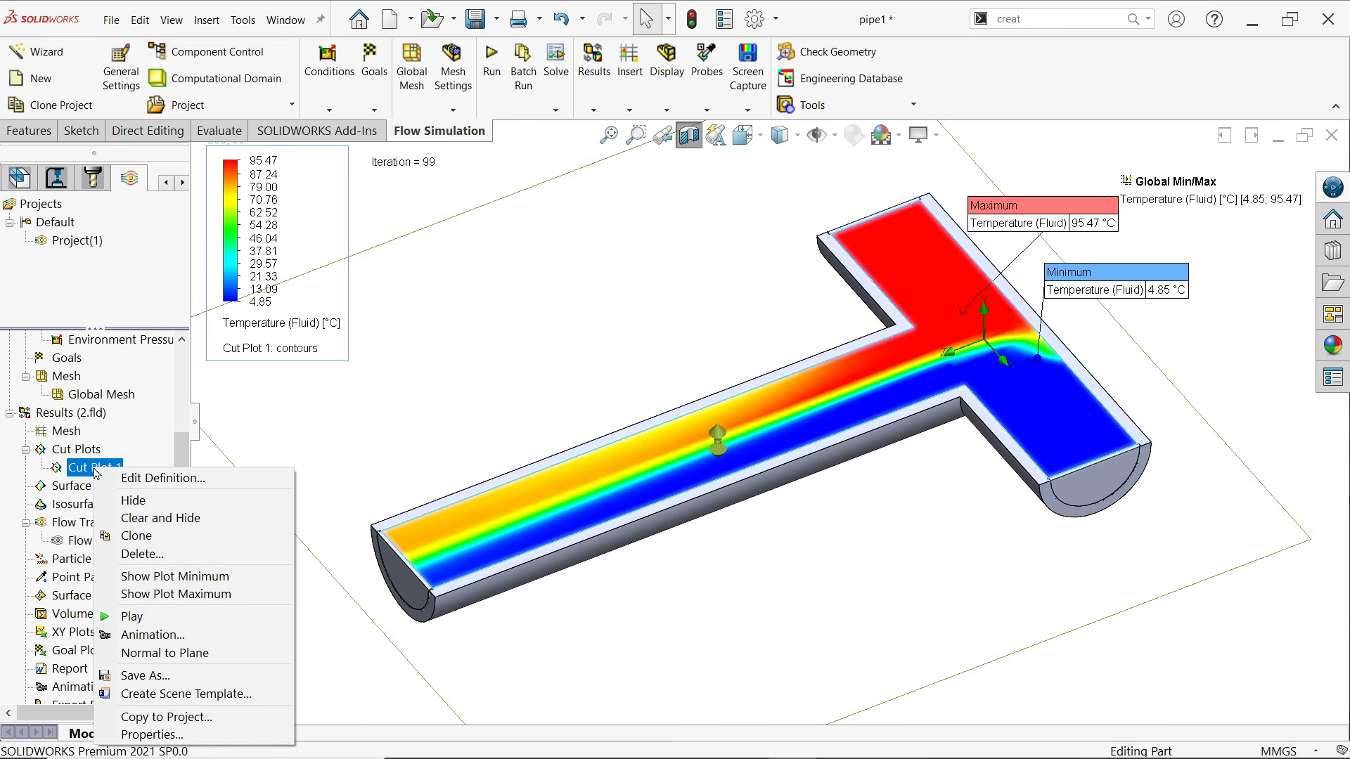
{"action": "left_click", "coordinate": [135, 500]}
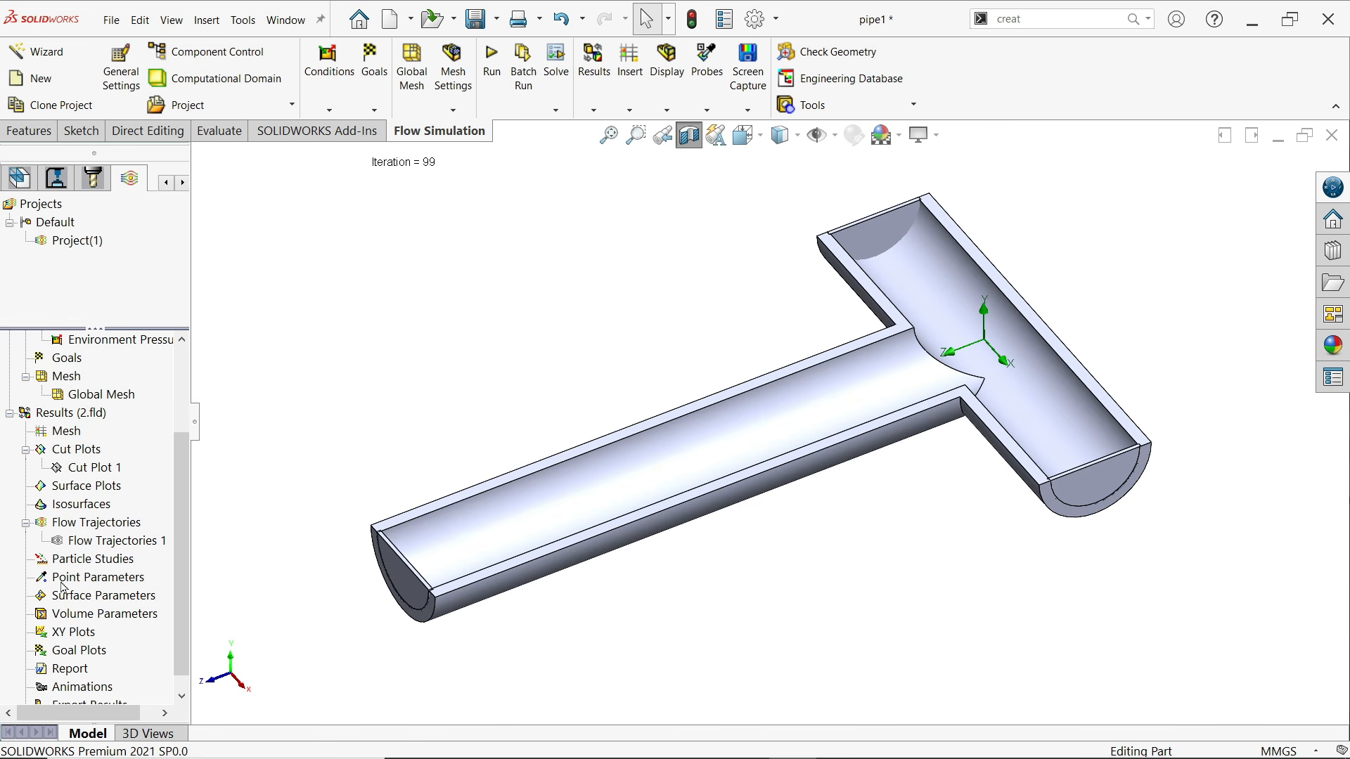
Create a point parameters evaluation and select the inner faces of all three pipe lids as its references
{"action": "right_click", "coordinate": [96, 583]}
{"action": "left_click", "coordinate": [130, 589]}
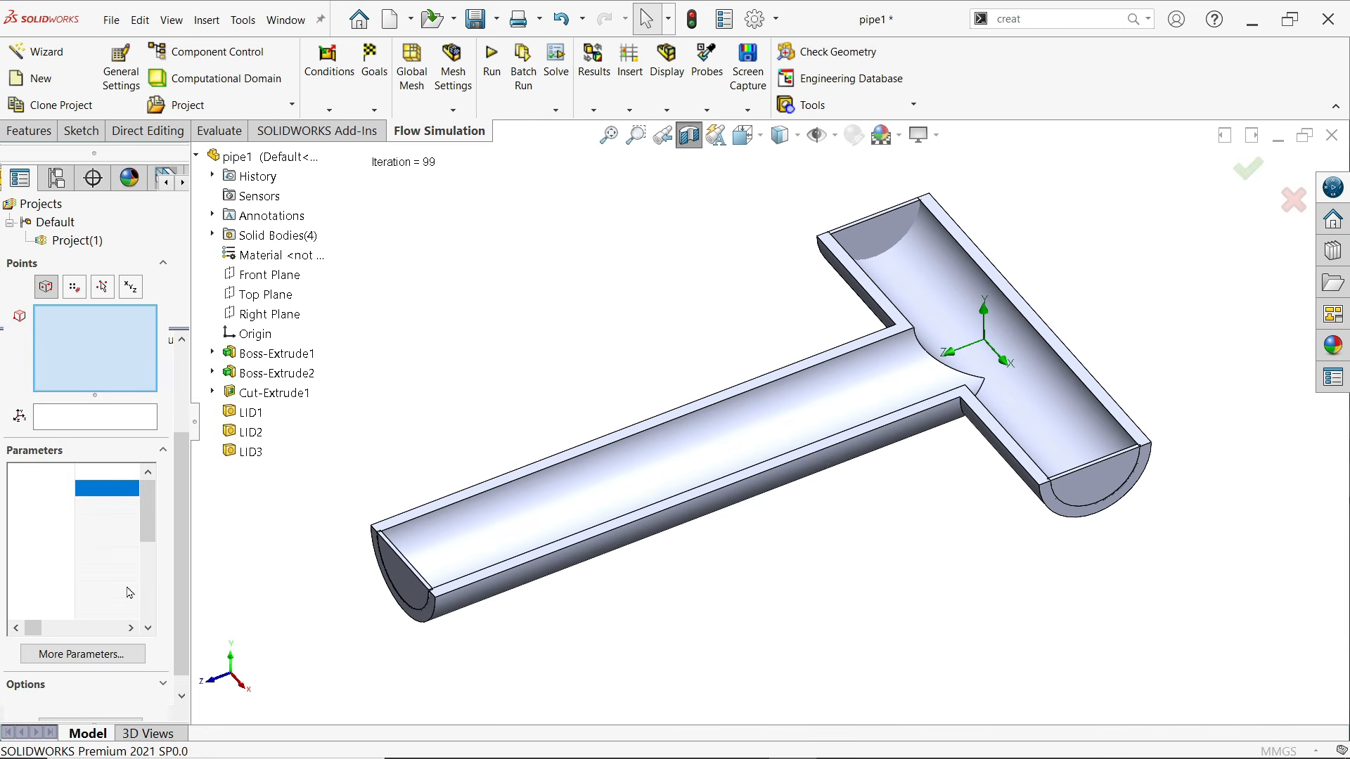
{"action": "middle_click_drag", "start_coordinate": [495, 478], "coordinate": [436, 558]}
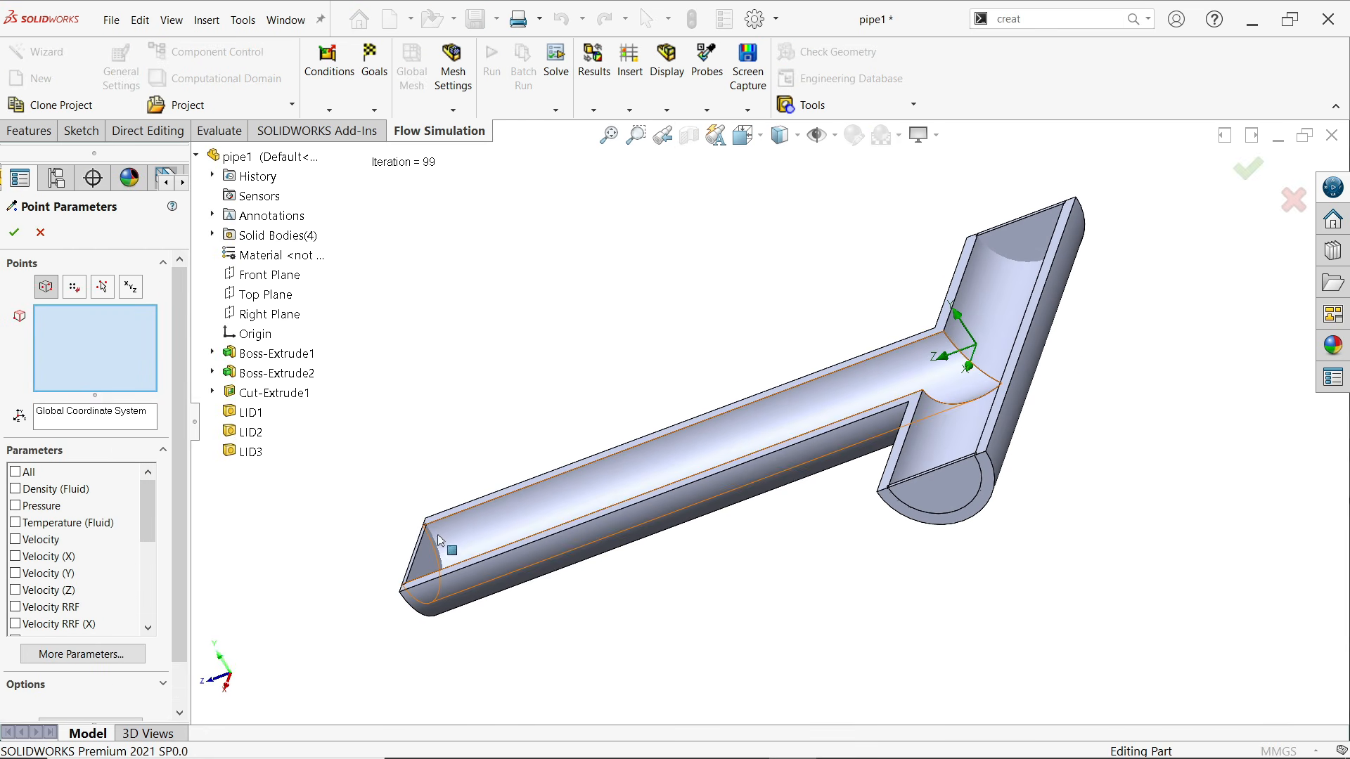
{"action": "left_click", "coordinate": [429, 559]}
{"action": "middle_click_drag", "start_coordinate": [544, 532], "coordinate": [759, 425]}
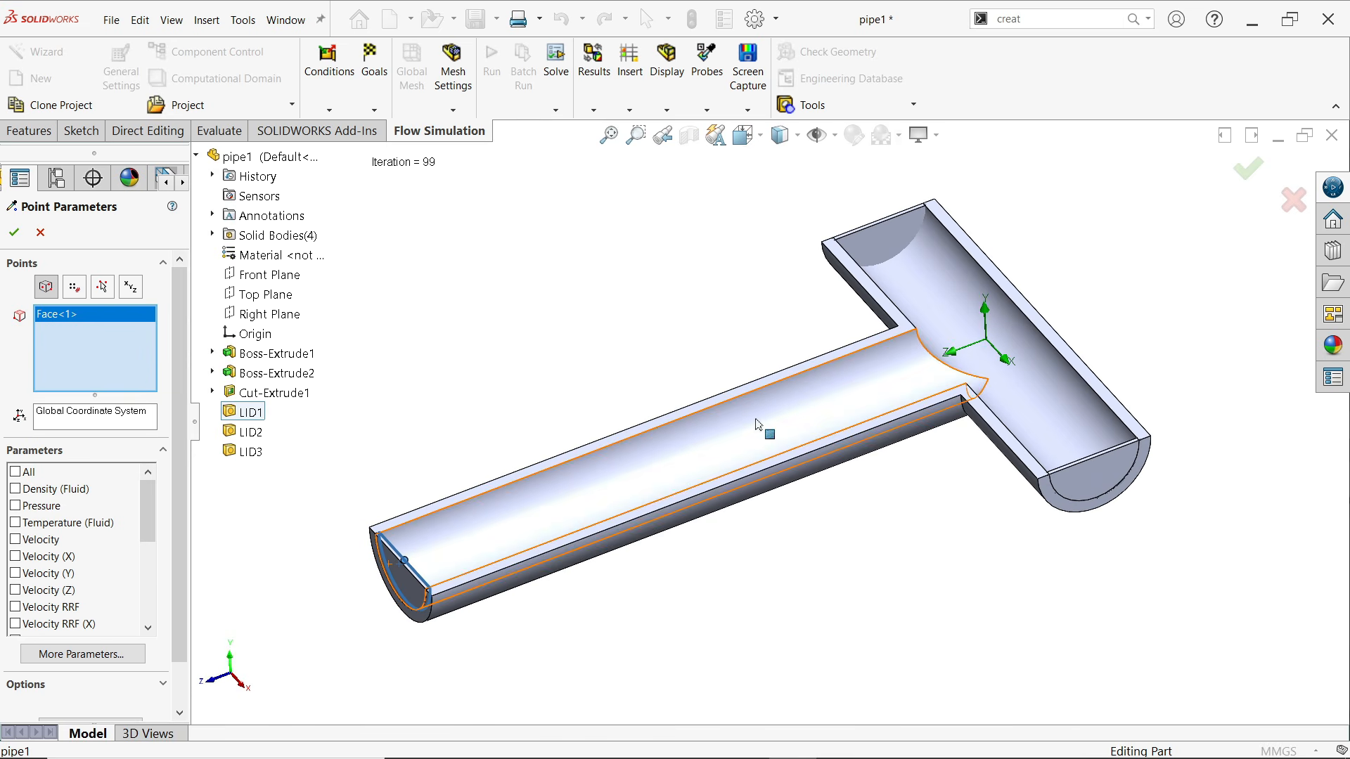
{"action": "left_click", "coordinate": [887, 257]}
{"action": "middle_click_drag", "start_coordinate": [1038, 387], "coordinate": [1067, 465]}
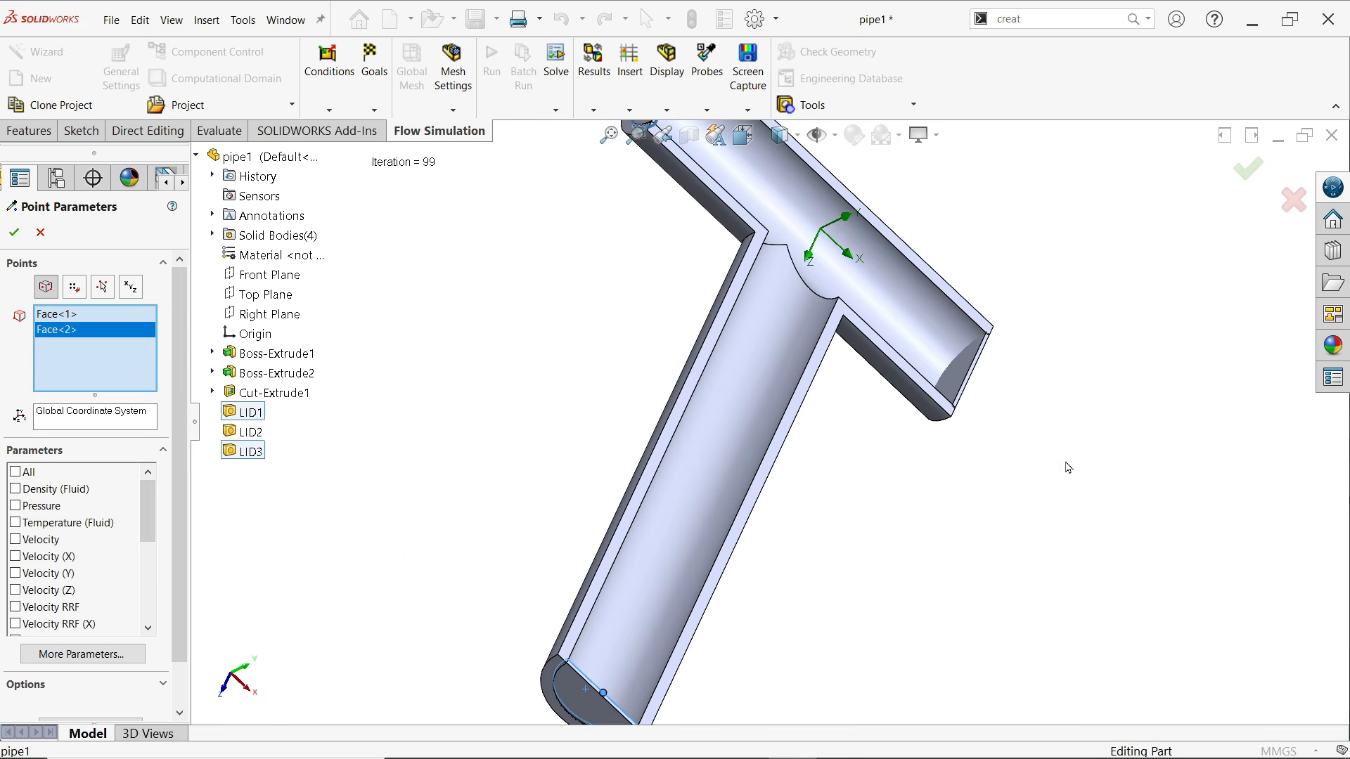
{"action": "left_click", "coordinate": [960, 380]}
{"action": "middle_click_drag", "start_coordinate": [960, 381], "coordinate": [435, 548]}
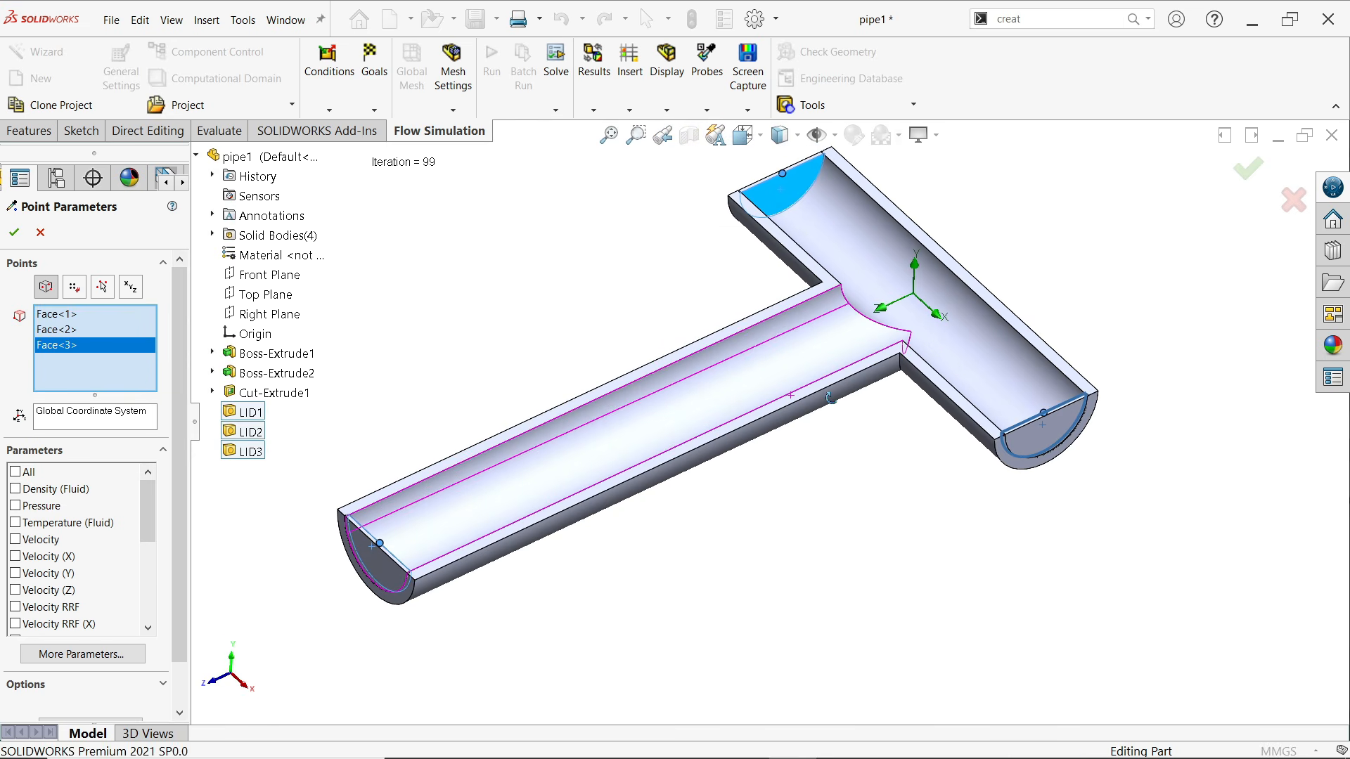
{"action": "right_click", "coordinate": [380, 564]}
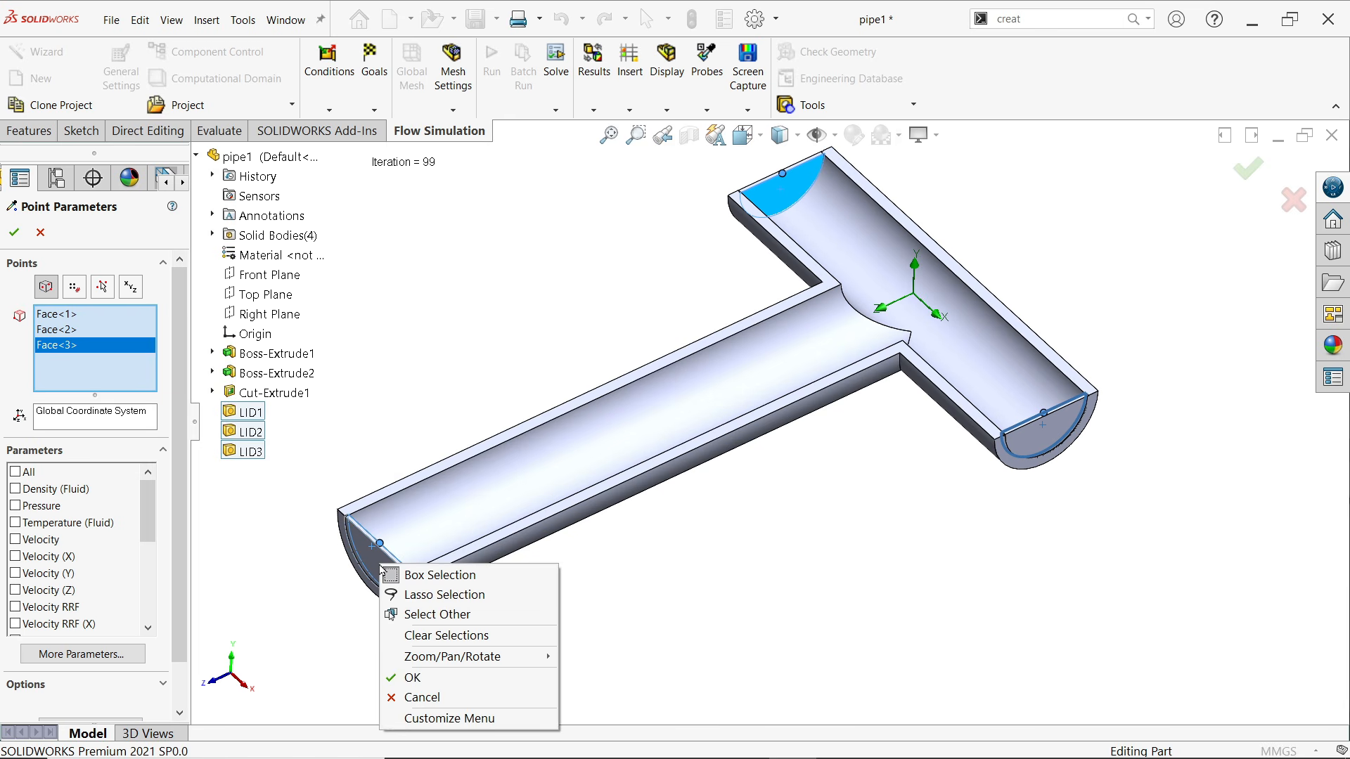
{"action": "left_click", "coordinate": [236, 603]}
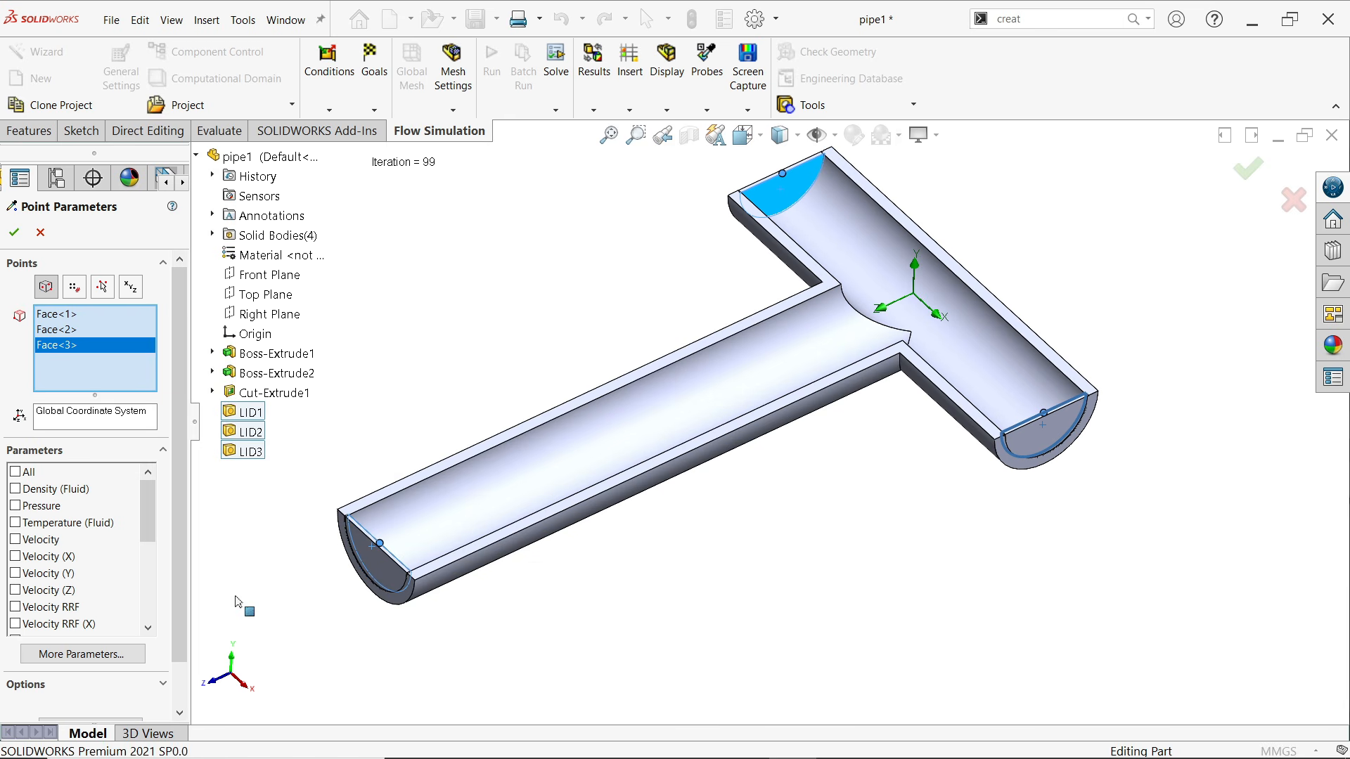
Evaluate Temperature (Fluid) at the three lid faces, review each point's value in the results table, and accept the point parameters
{"action": "left_click", "coordinate": [38, 523]}
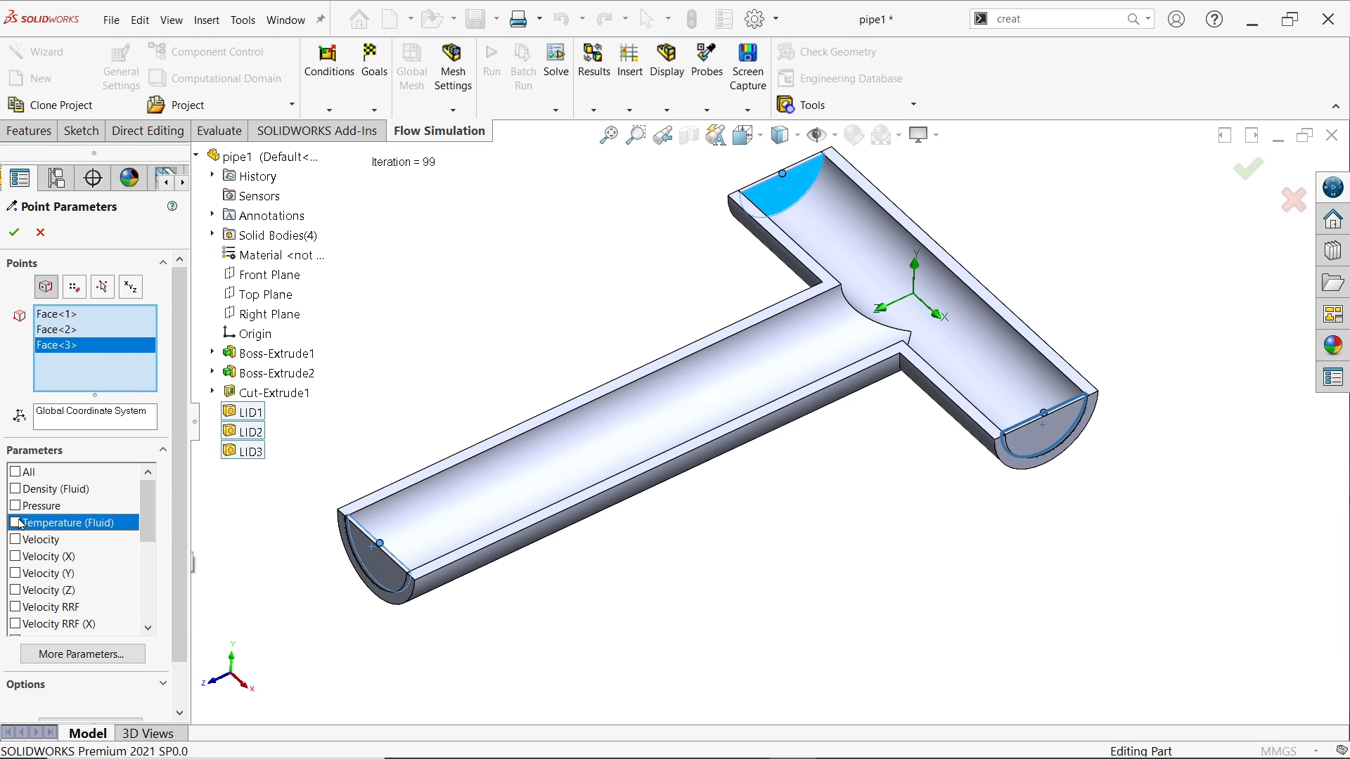
{"action": "left_click_drag", "start_coordinate": [180, 522], "coordinate": [182, 568]}
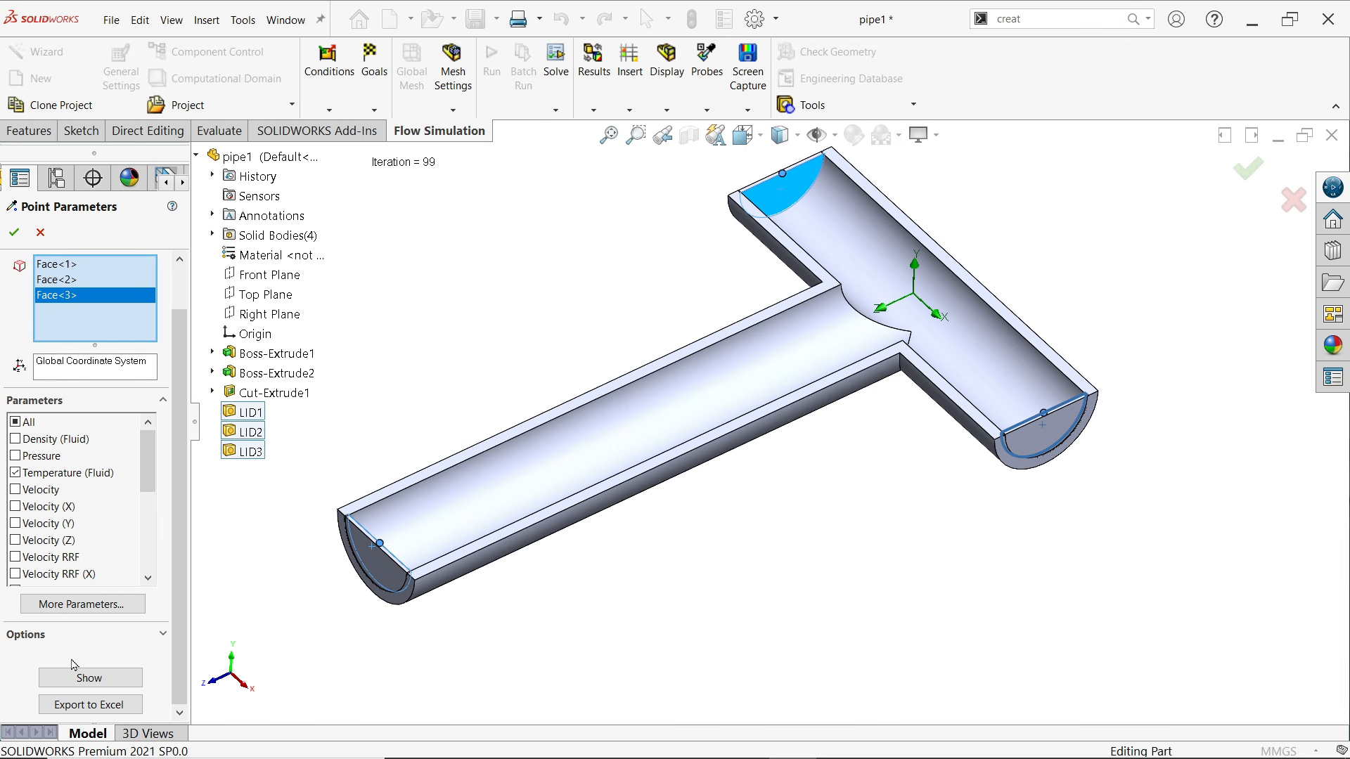
{"action": "left_click", "coordinate": [88, 679]}
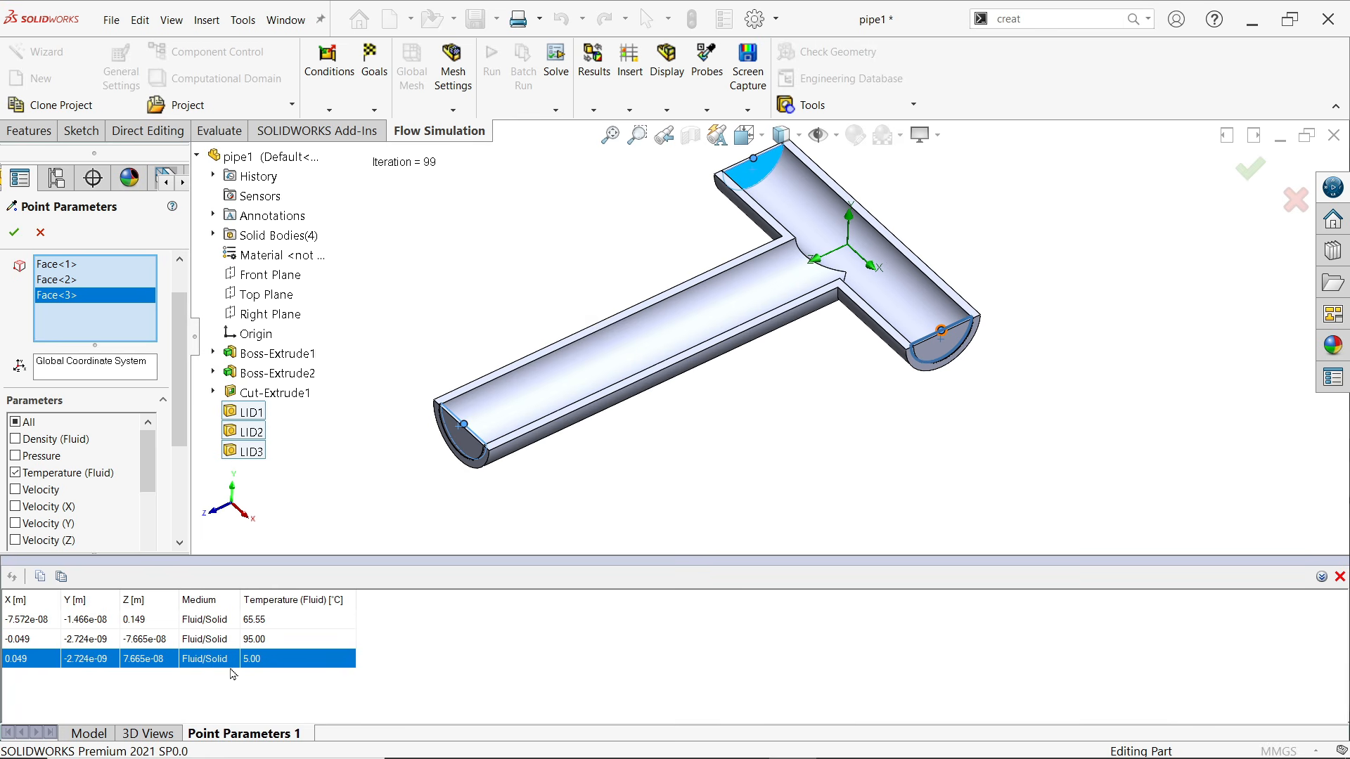
{"action": "left_click", "coordinate": [260, 640]}
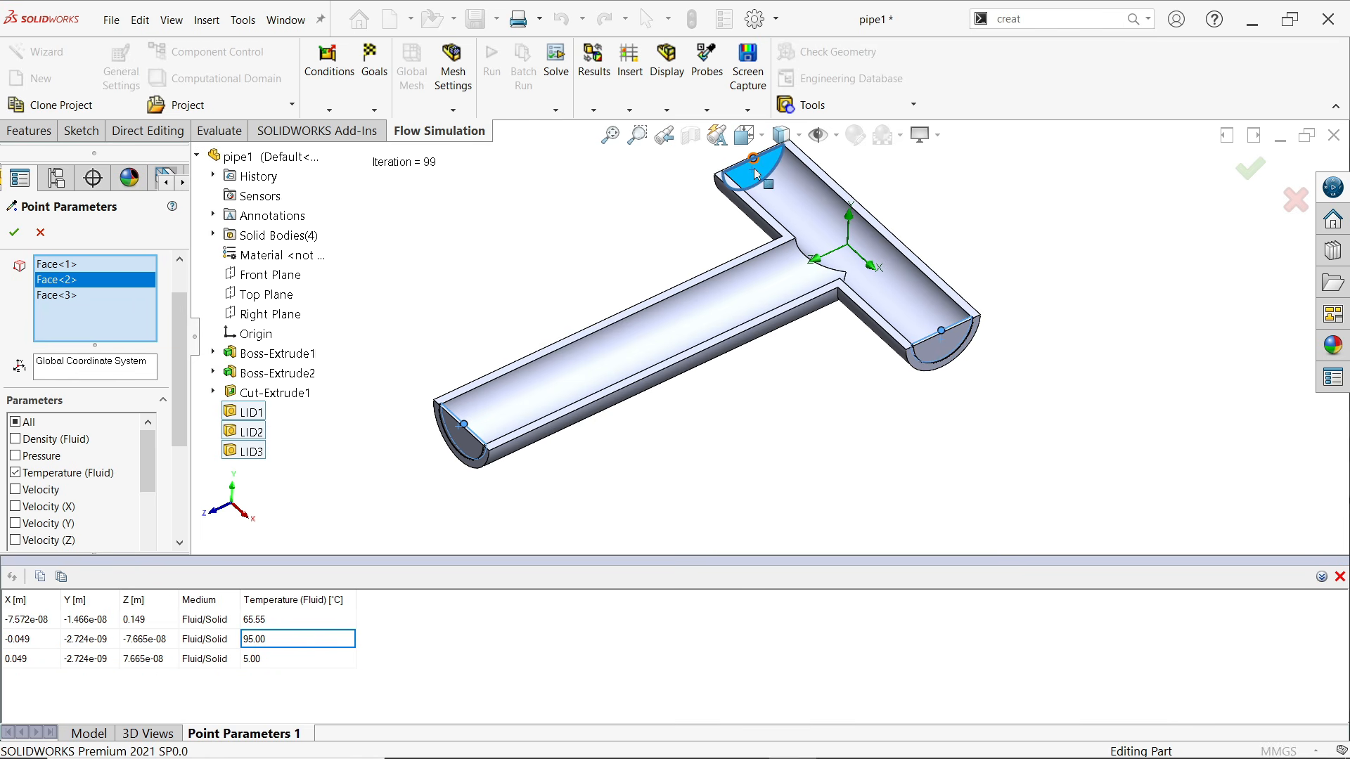
{"action": "left_click", "coordinate": [258, 625]}
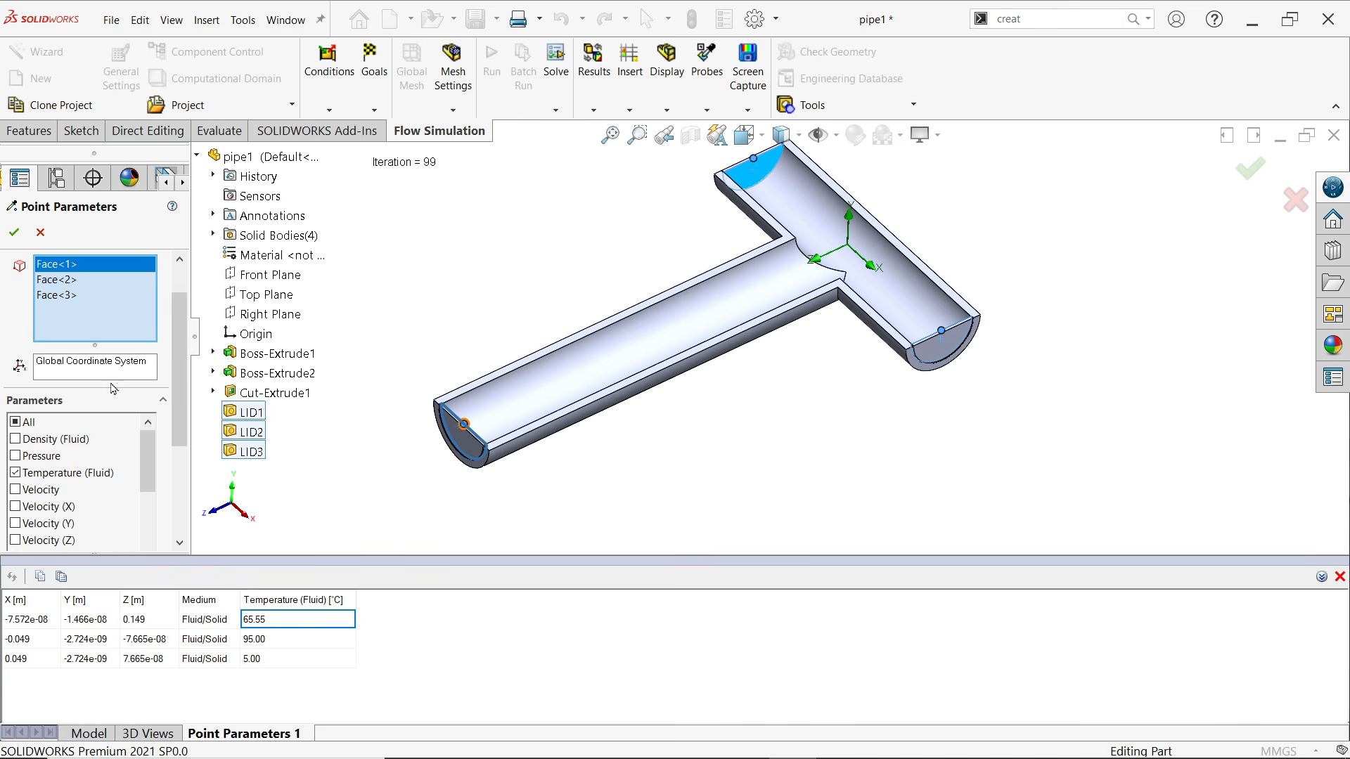
{"action": "left_click", "coordinate": [14, 232]}
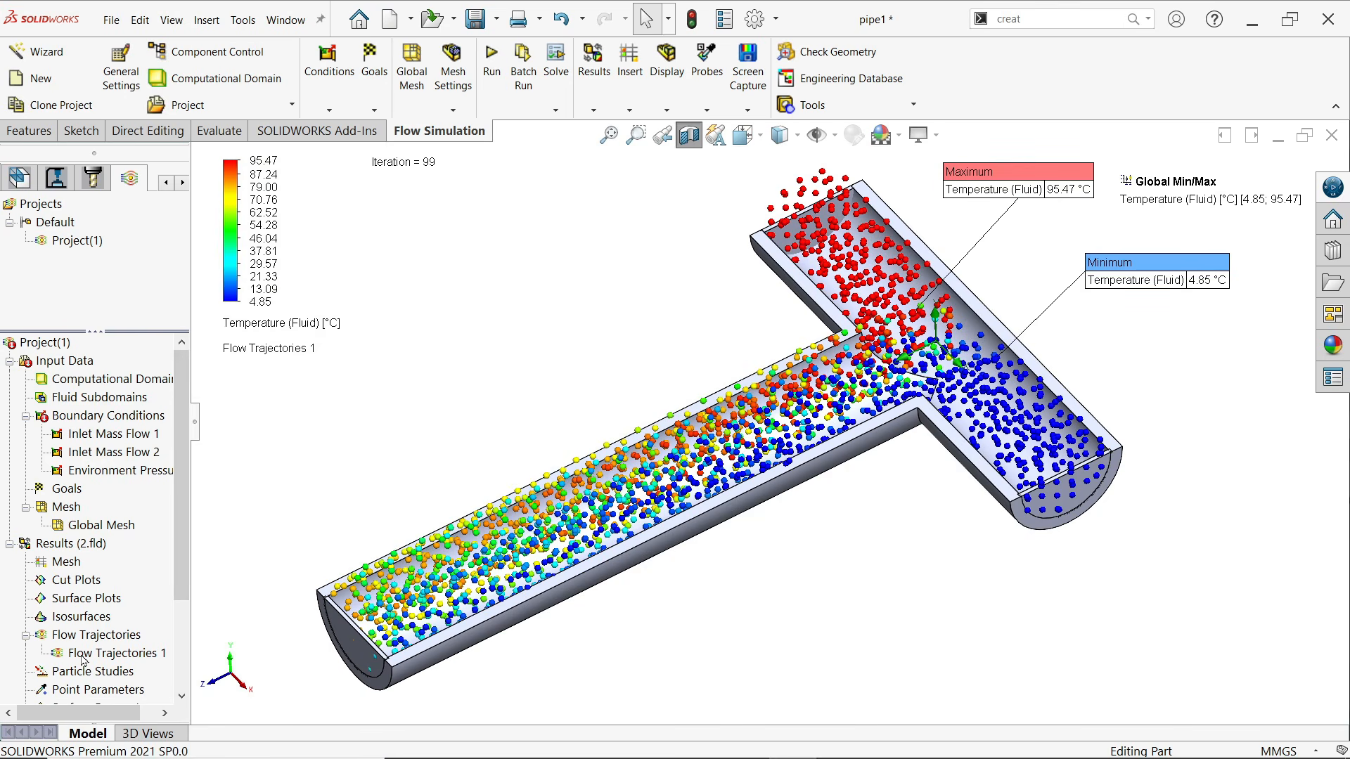
Play the animation of Flow Trajectories 1 to view the hot and cold water mixing in the pipe
{"action": "right_click", "coordinate": [100, 656]}
{"action": "left_click", "coordinate": [119, 507]}
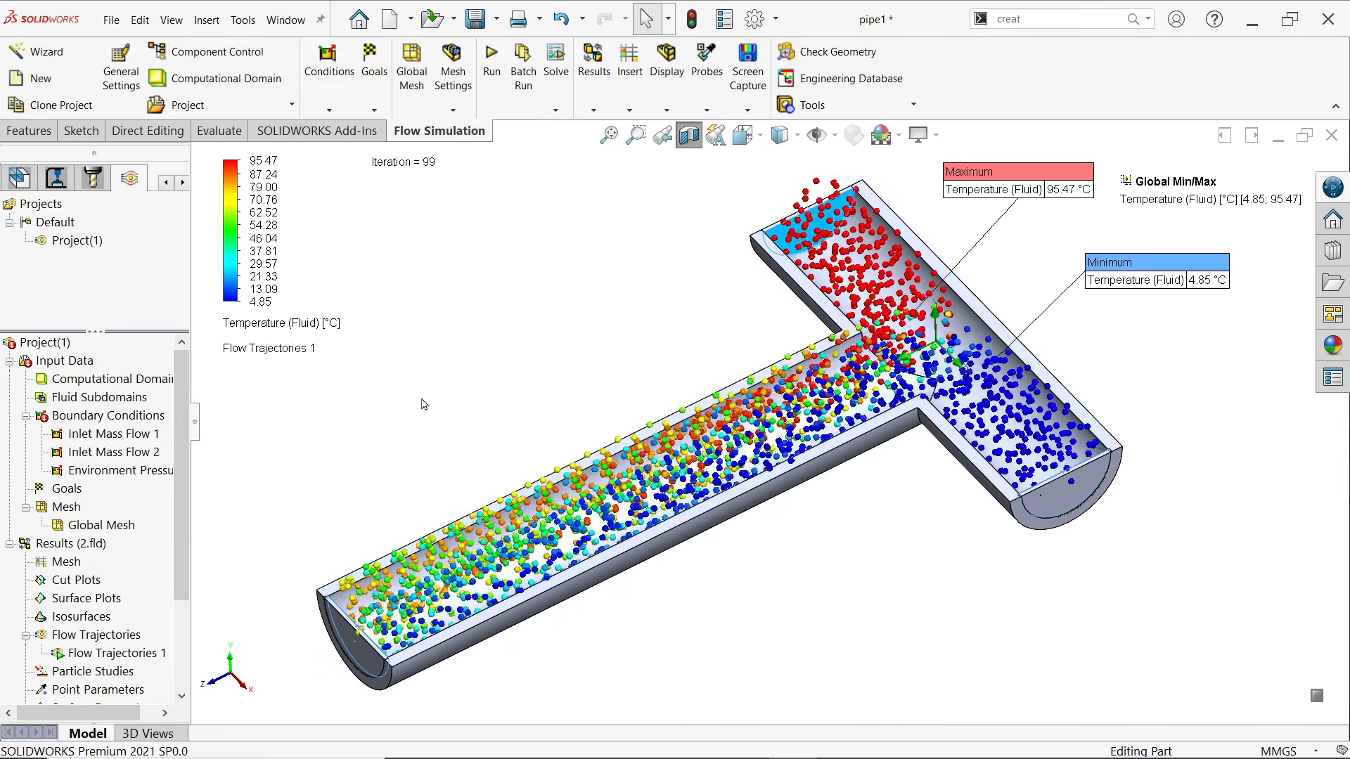